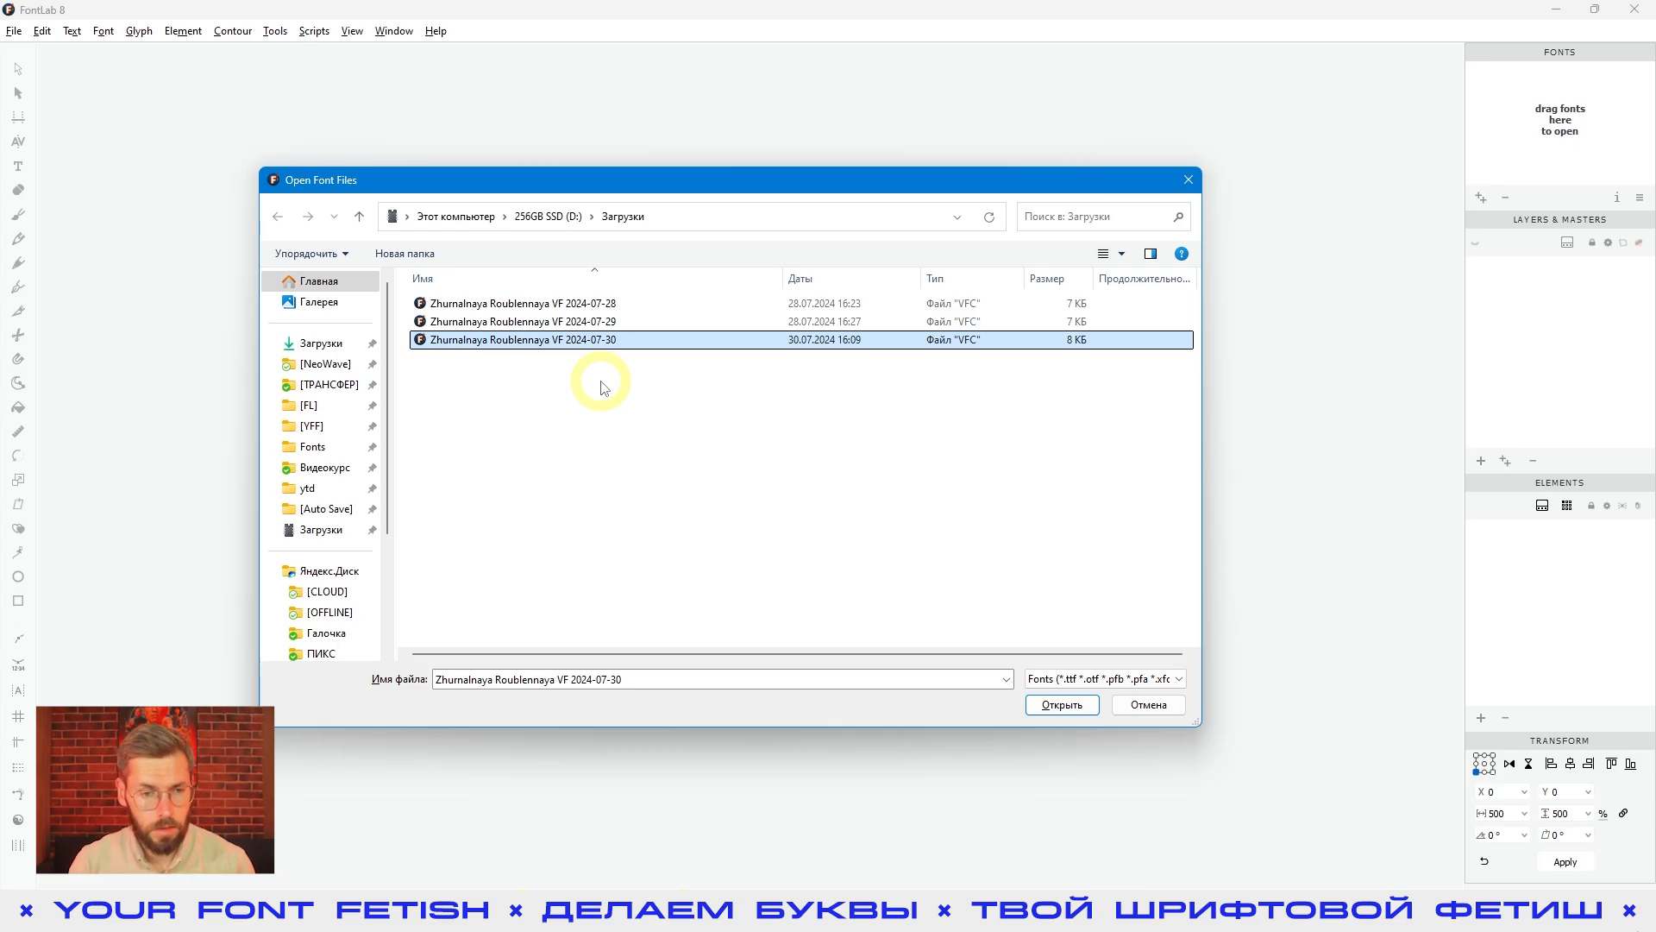
Duplicate the font file Zhurnalnaya Roublennaya VF 2024-07-30 and rename the copy as Zhurnalnaya Roublennaya VF 2024-07-30b
key("ctrl+c")
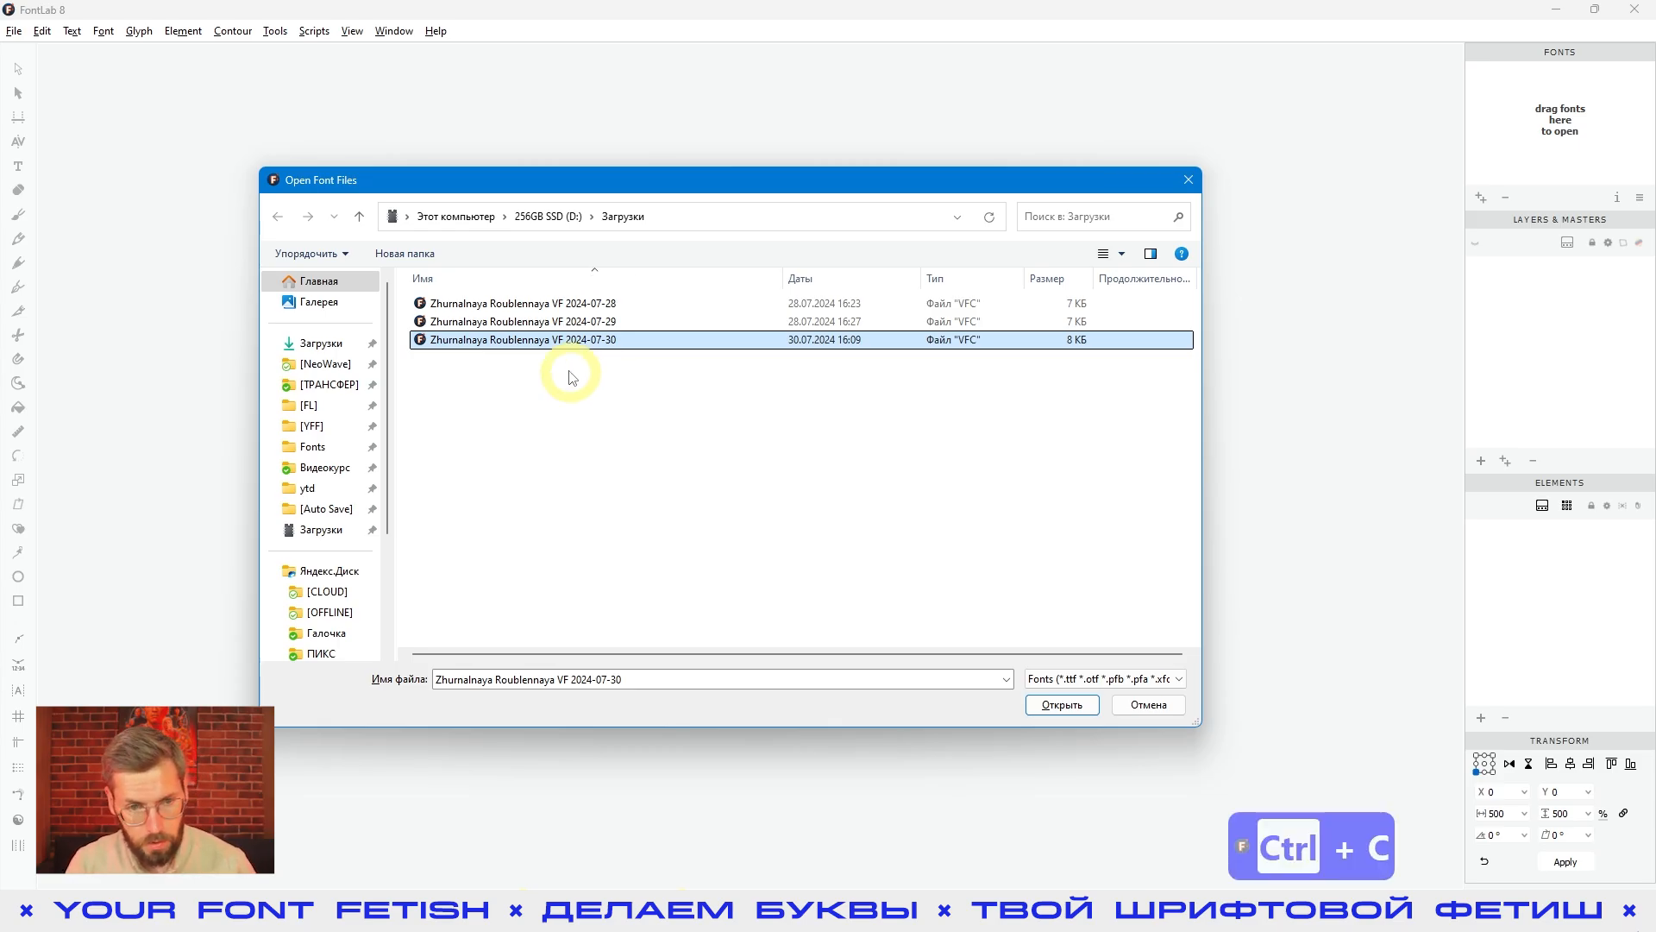
key("ctrl+v")
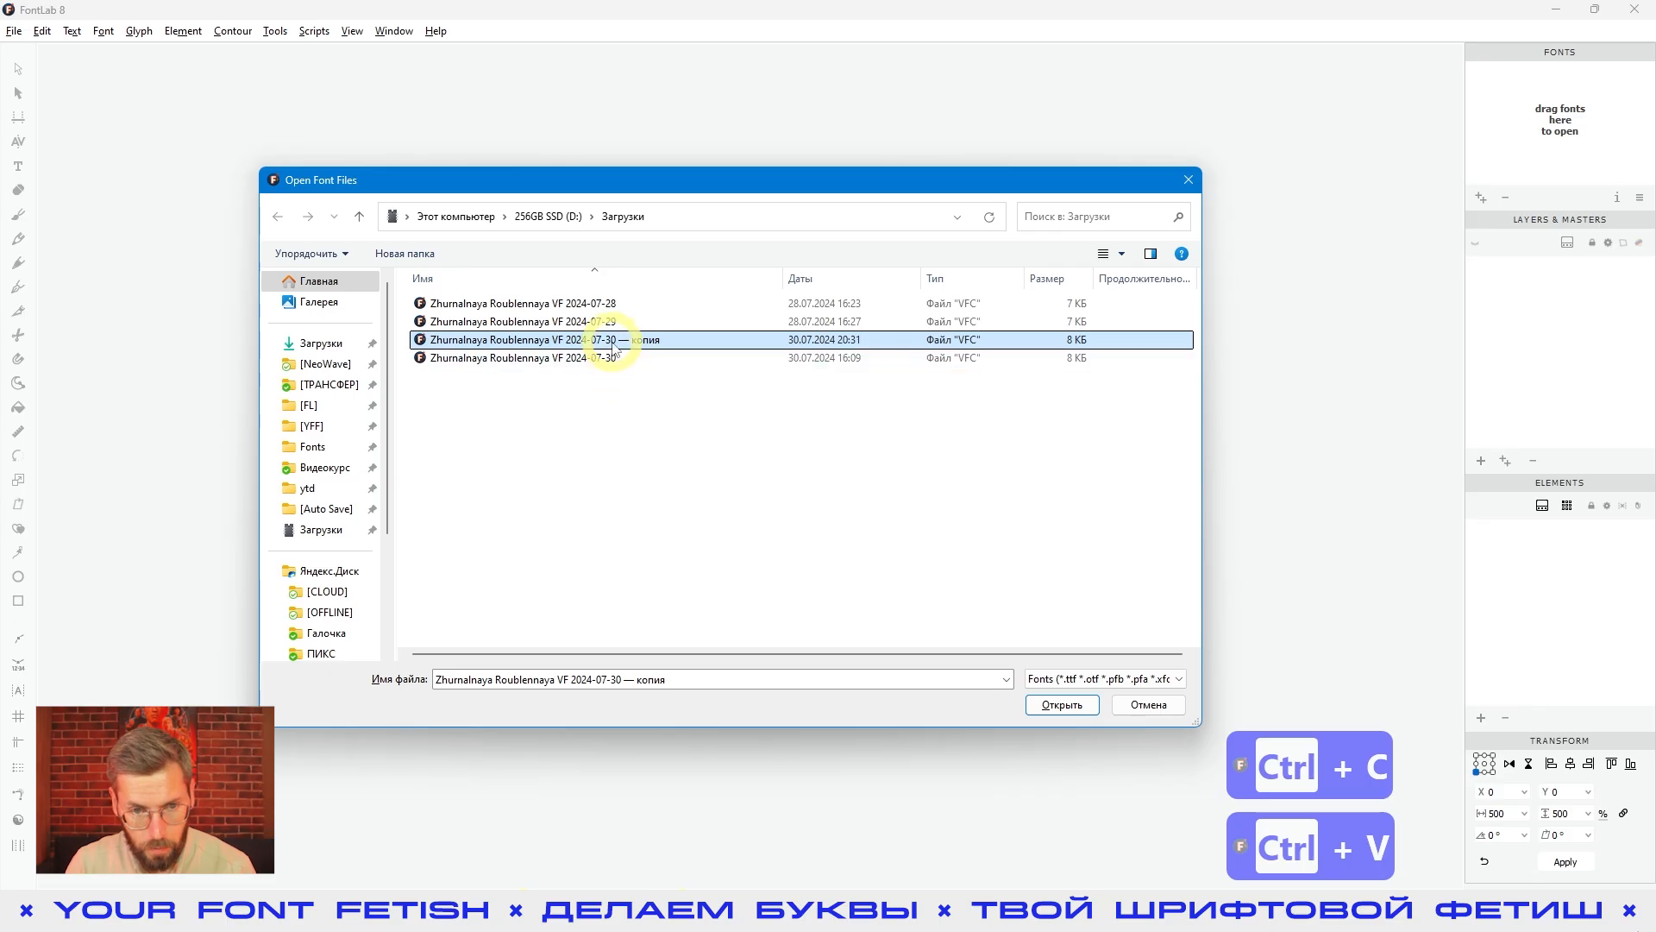
key("F2")
left_click_drag(616, 339, 681, 338)
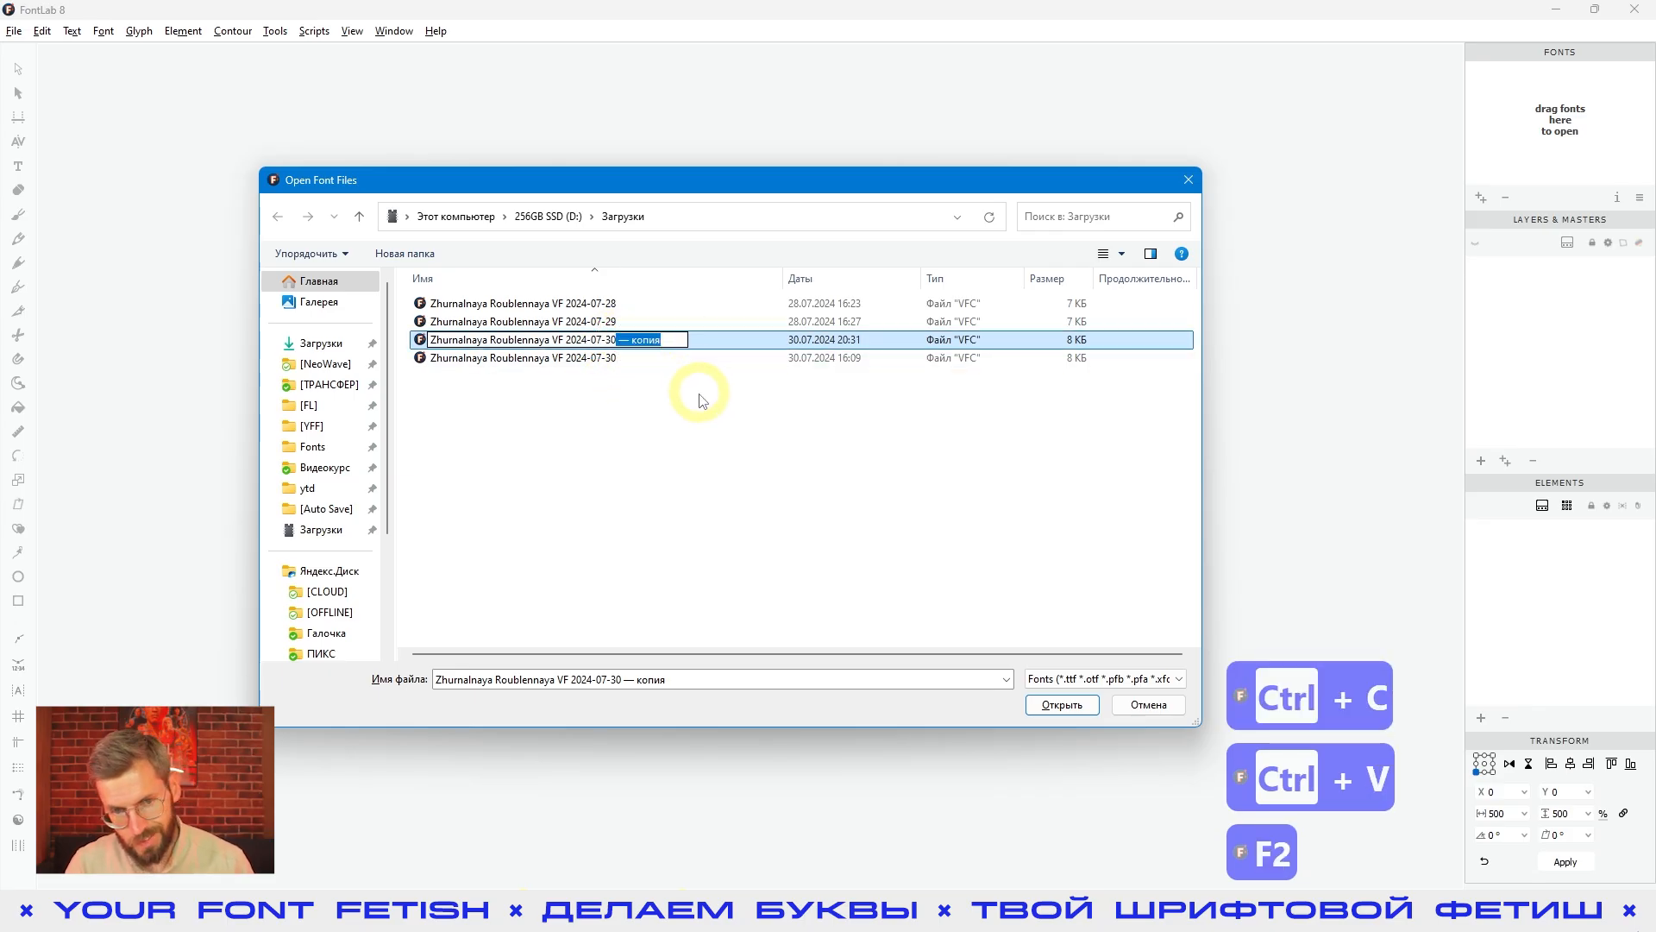
type("b")
left_click(697, 423)
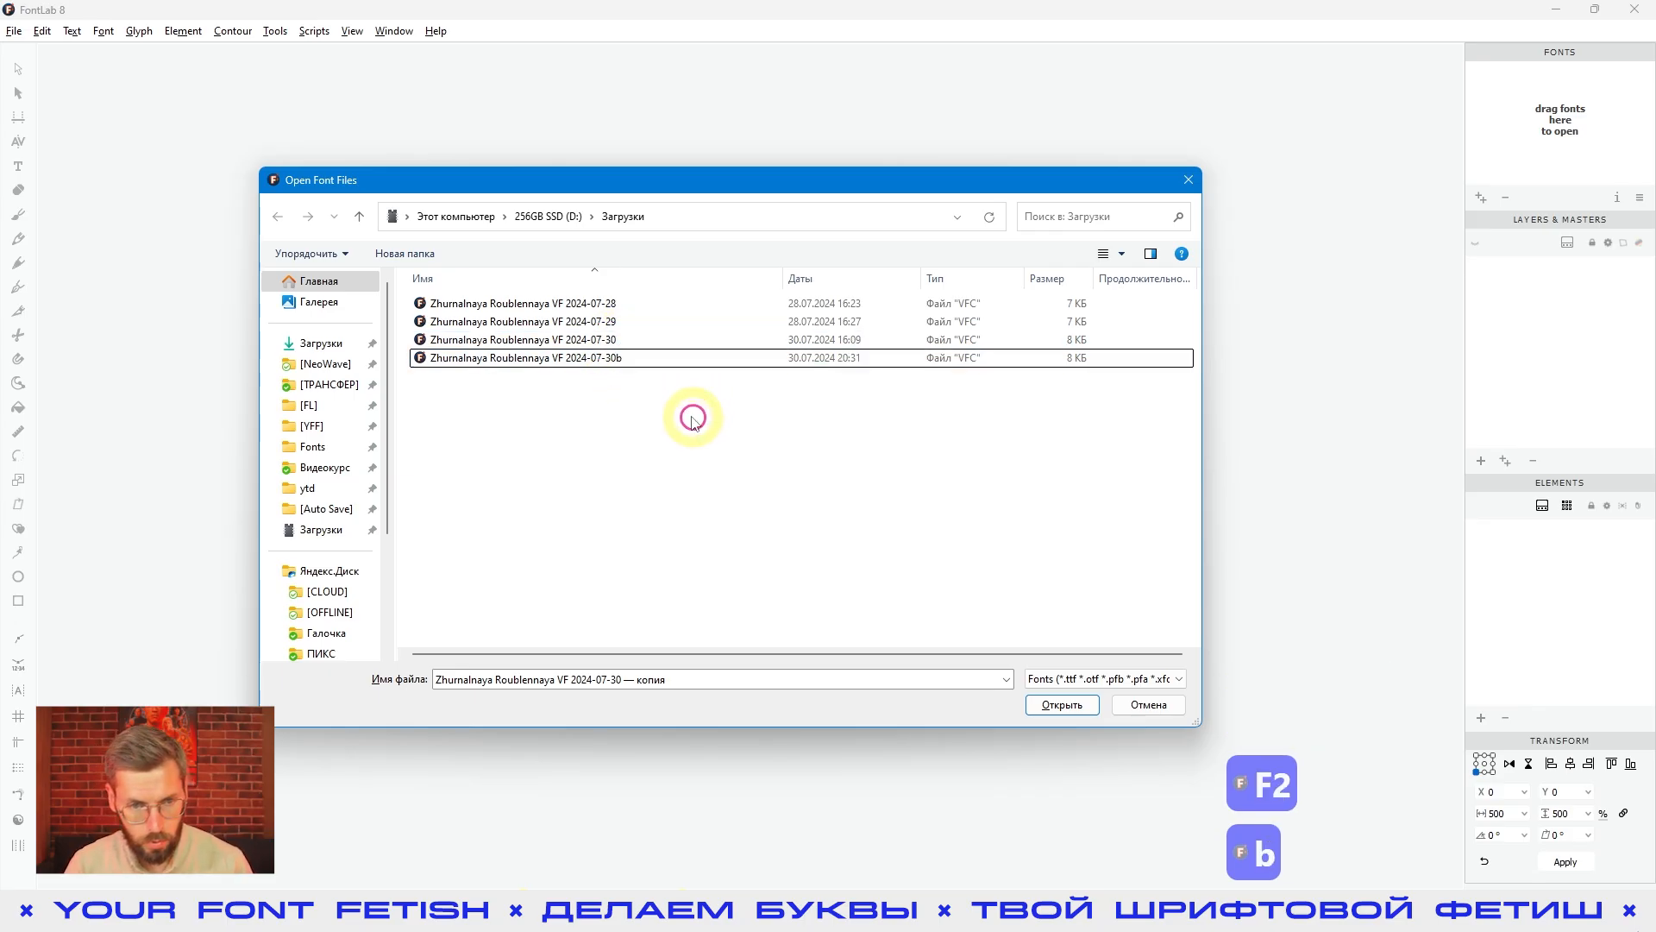
Open the font file Zhurnalnaya Roublennaya VF 2024-07-30b
left_click(607, 377)
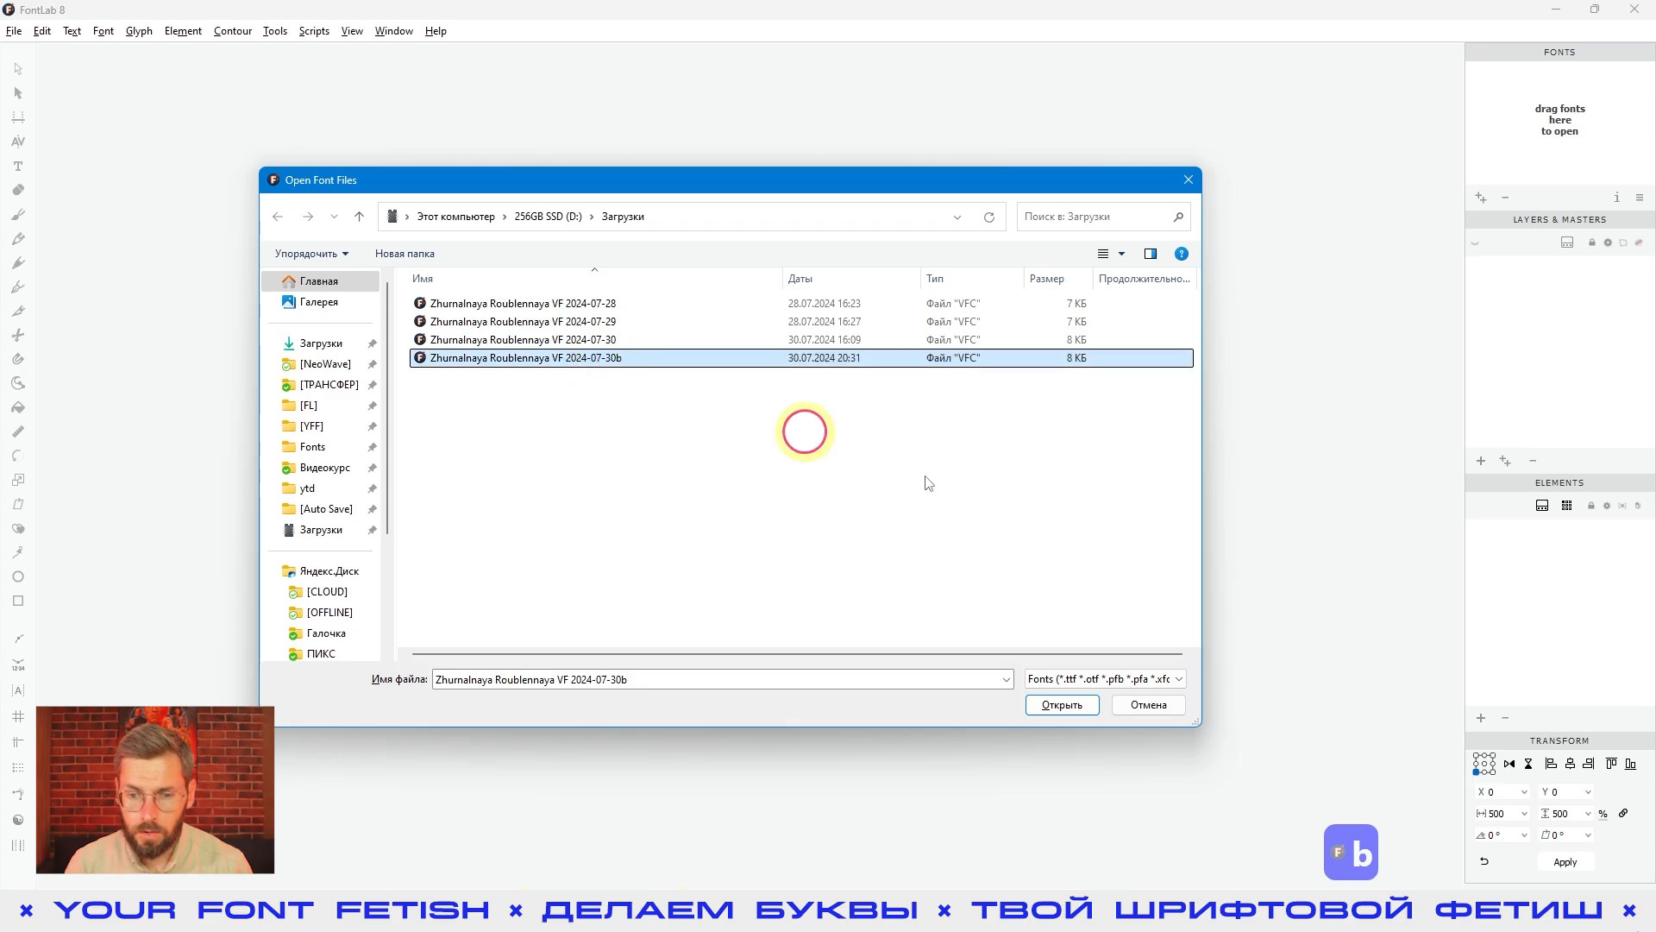
left_click(1062, 705)
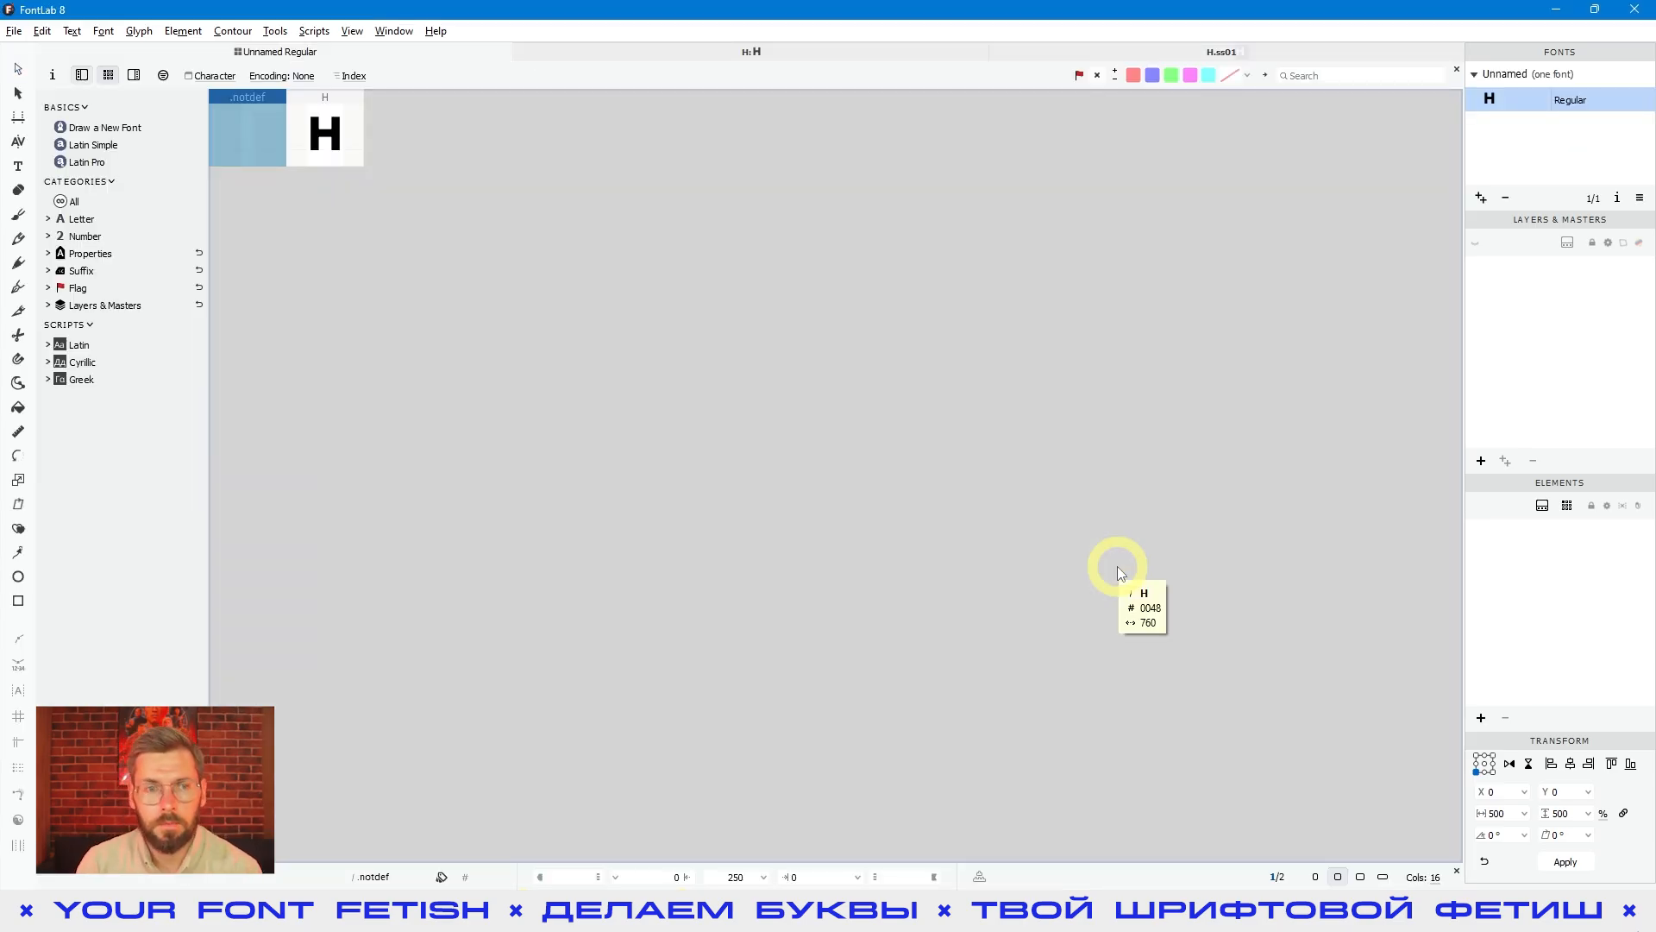
left_click(1118, 570)
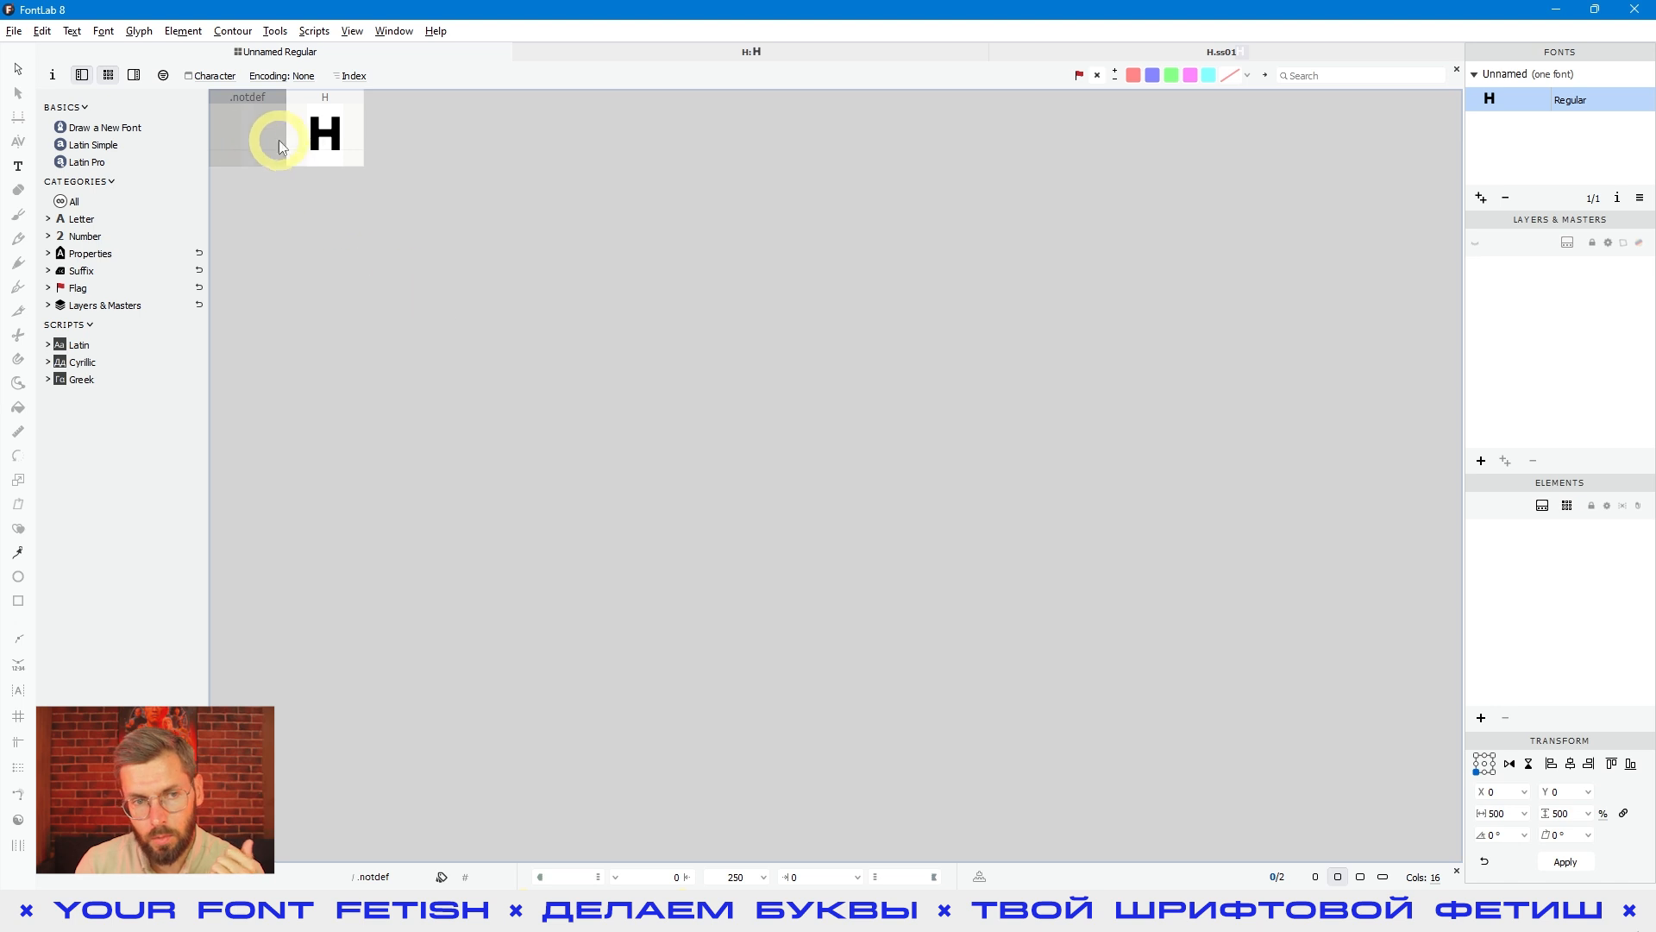
left_click(328, 136)
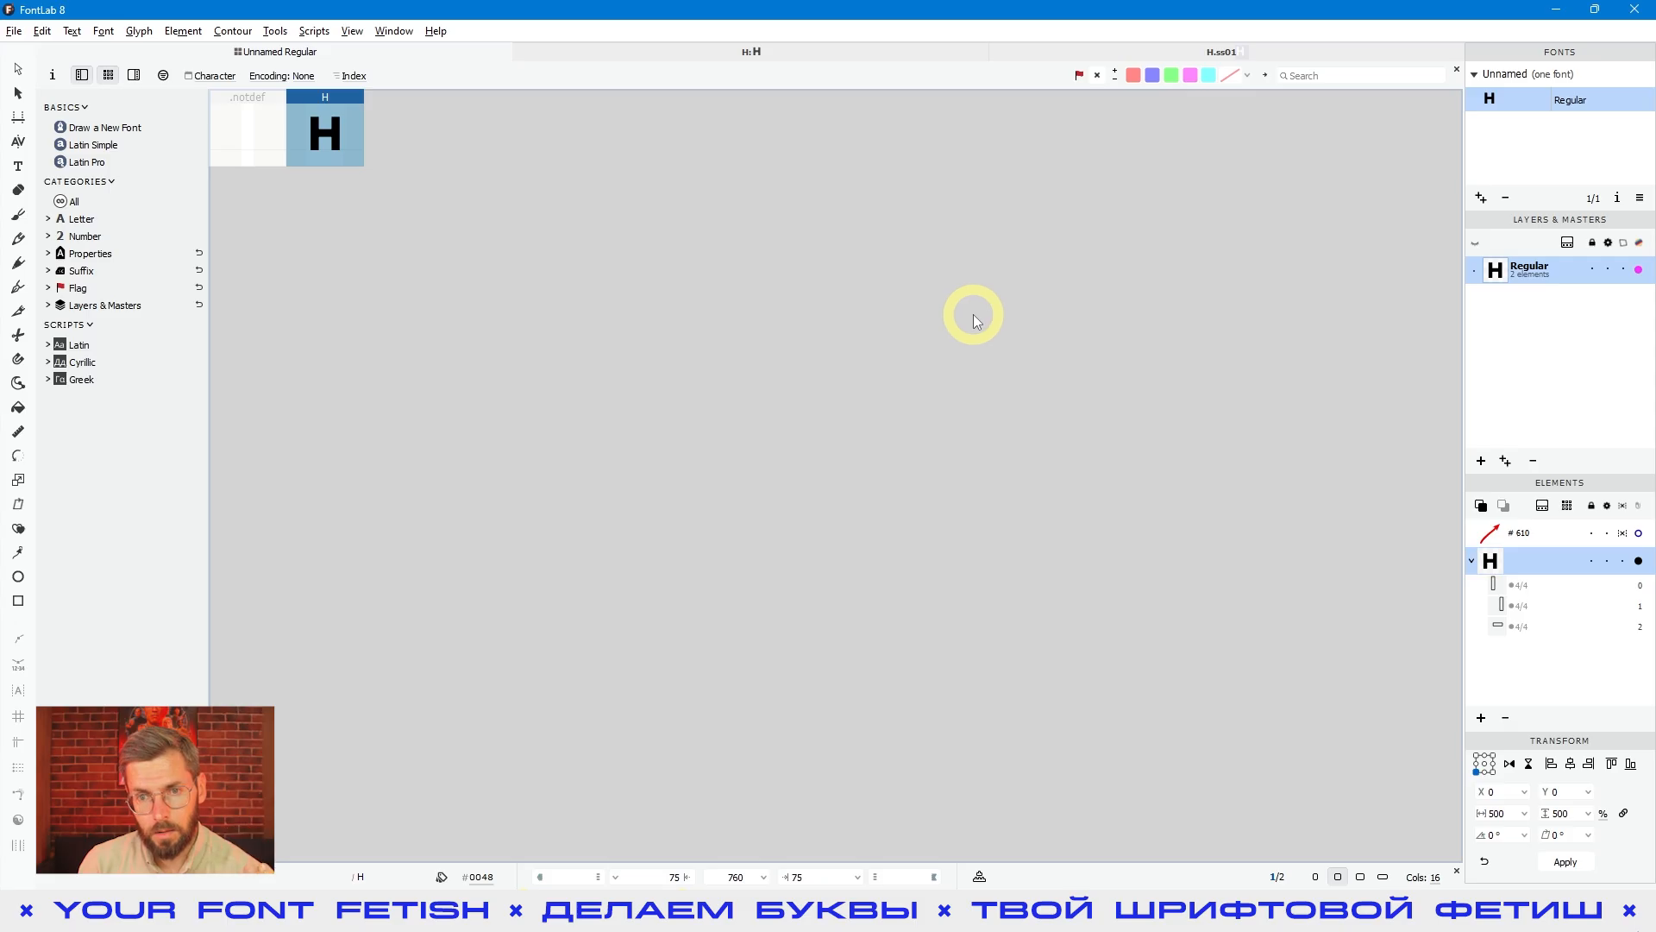
left_click(949, 293)
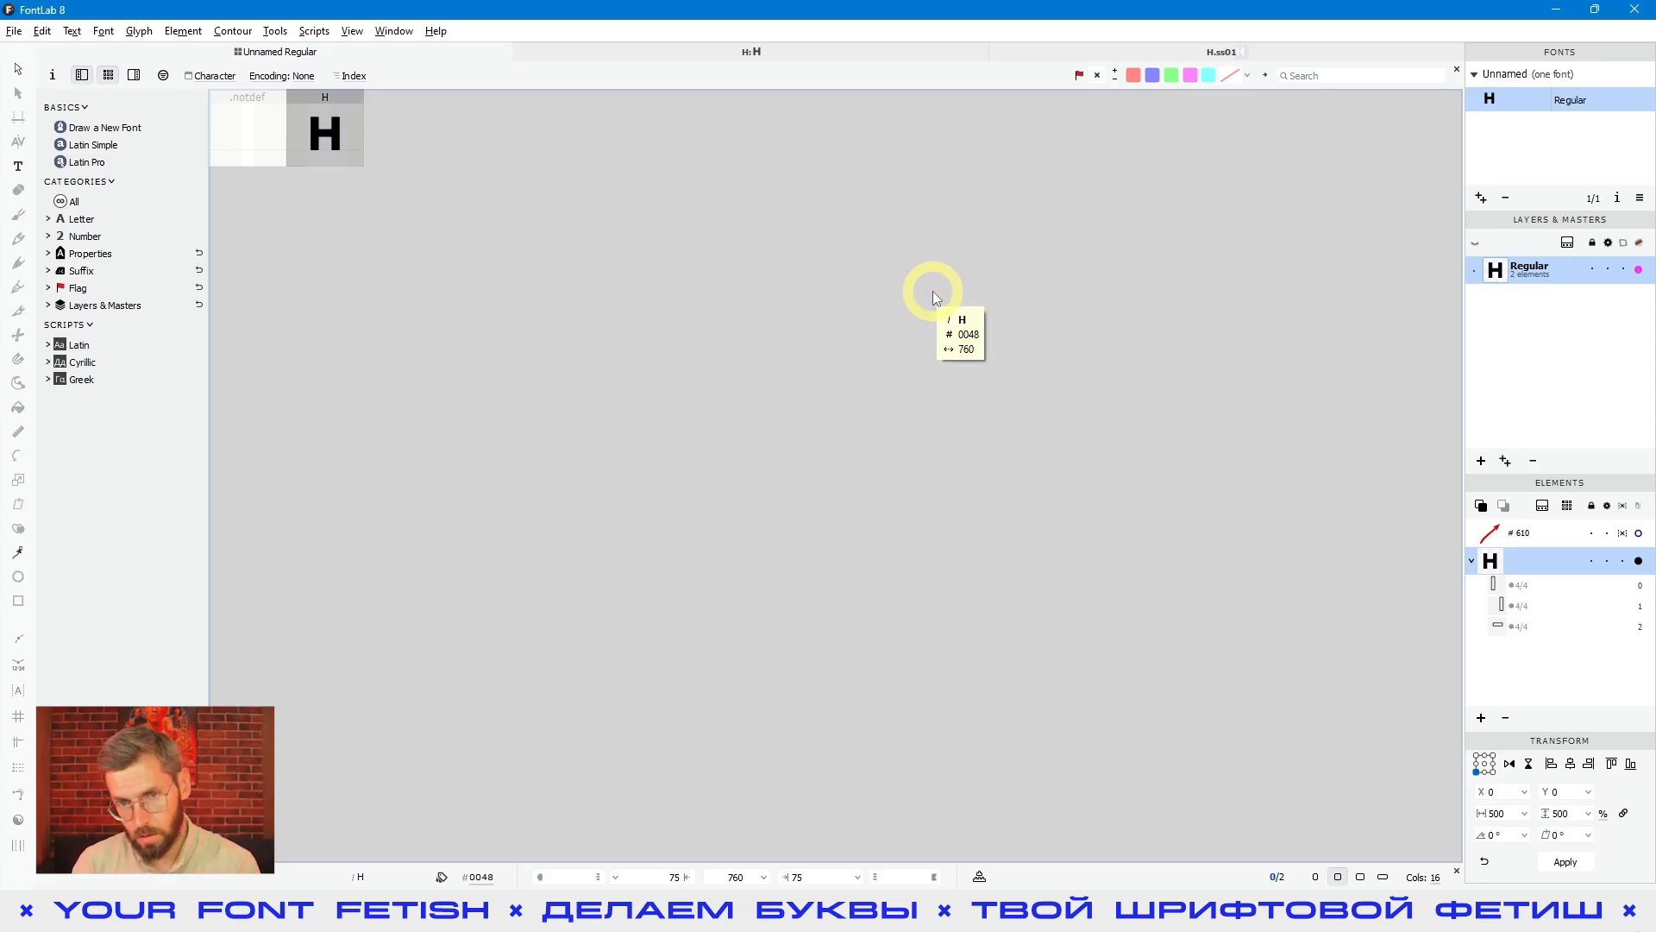
left_click(877, 273)
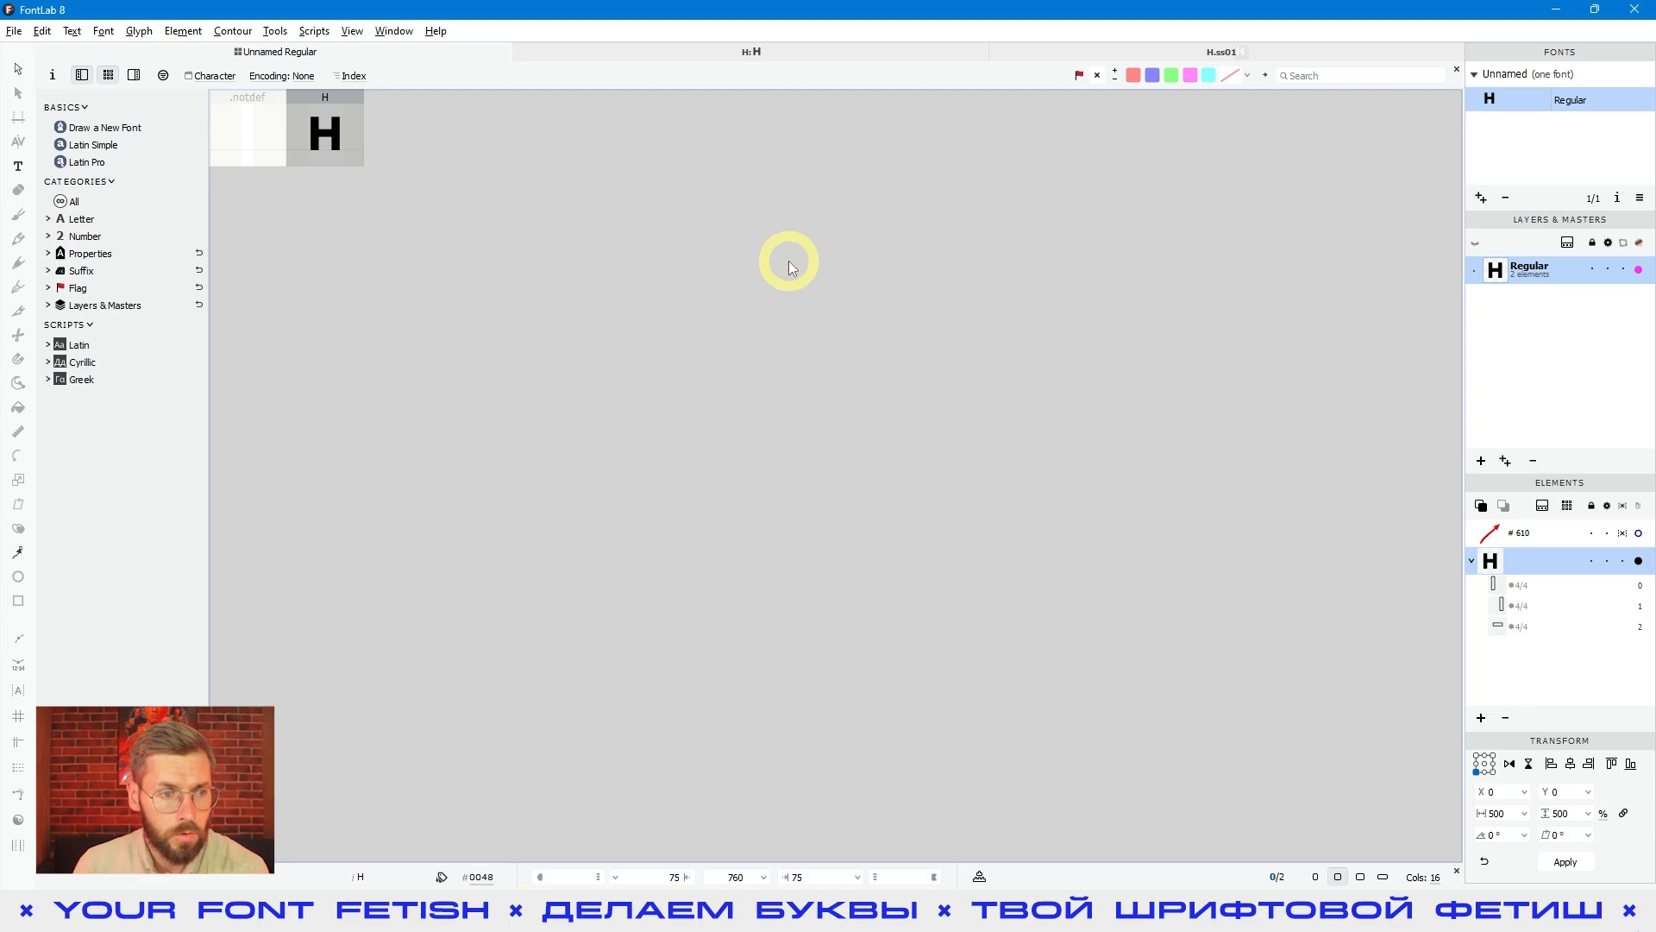
Browse the font's Latin script glyph sets, including Basic, Additional and Advanced
left_click(82, 75)
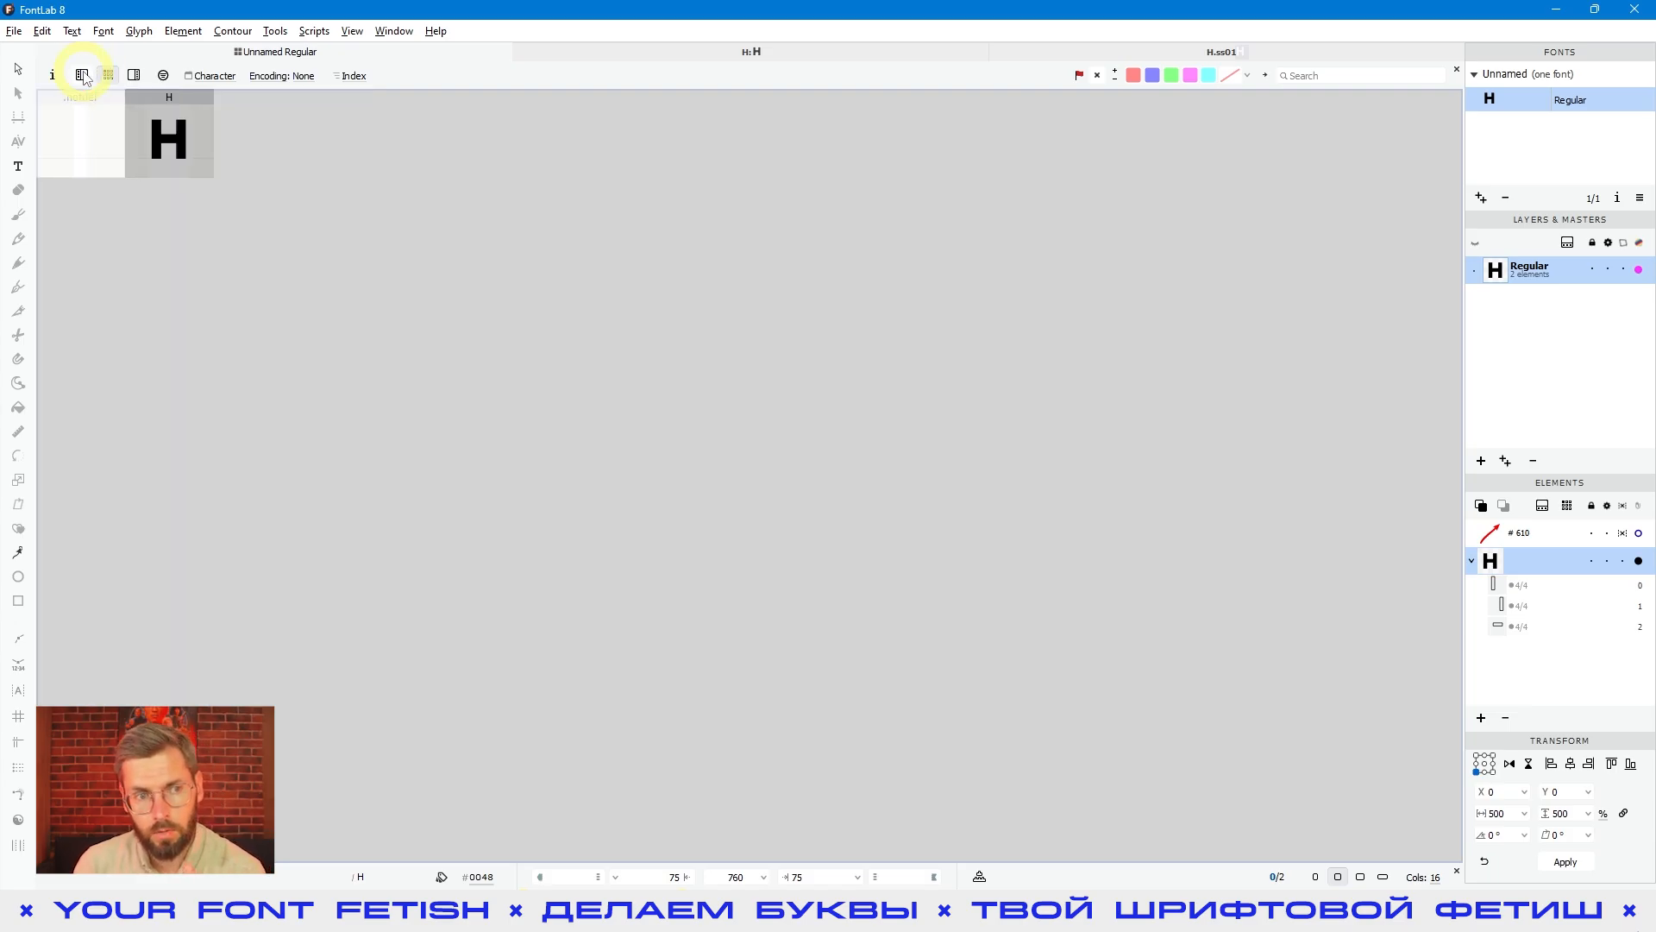
left_click(82, 75)
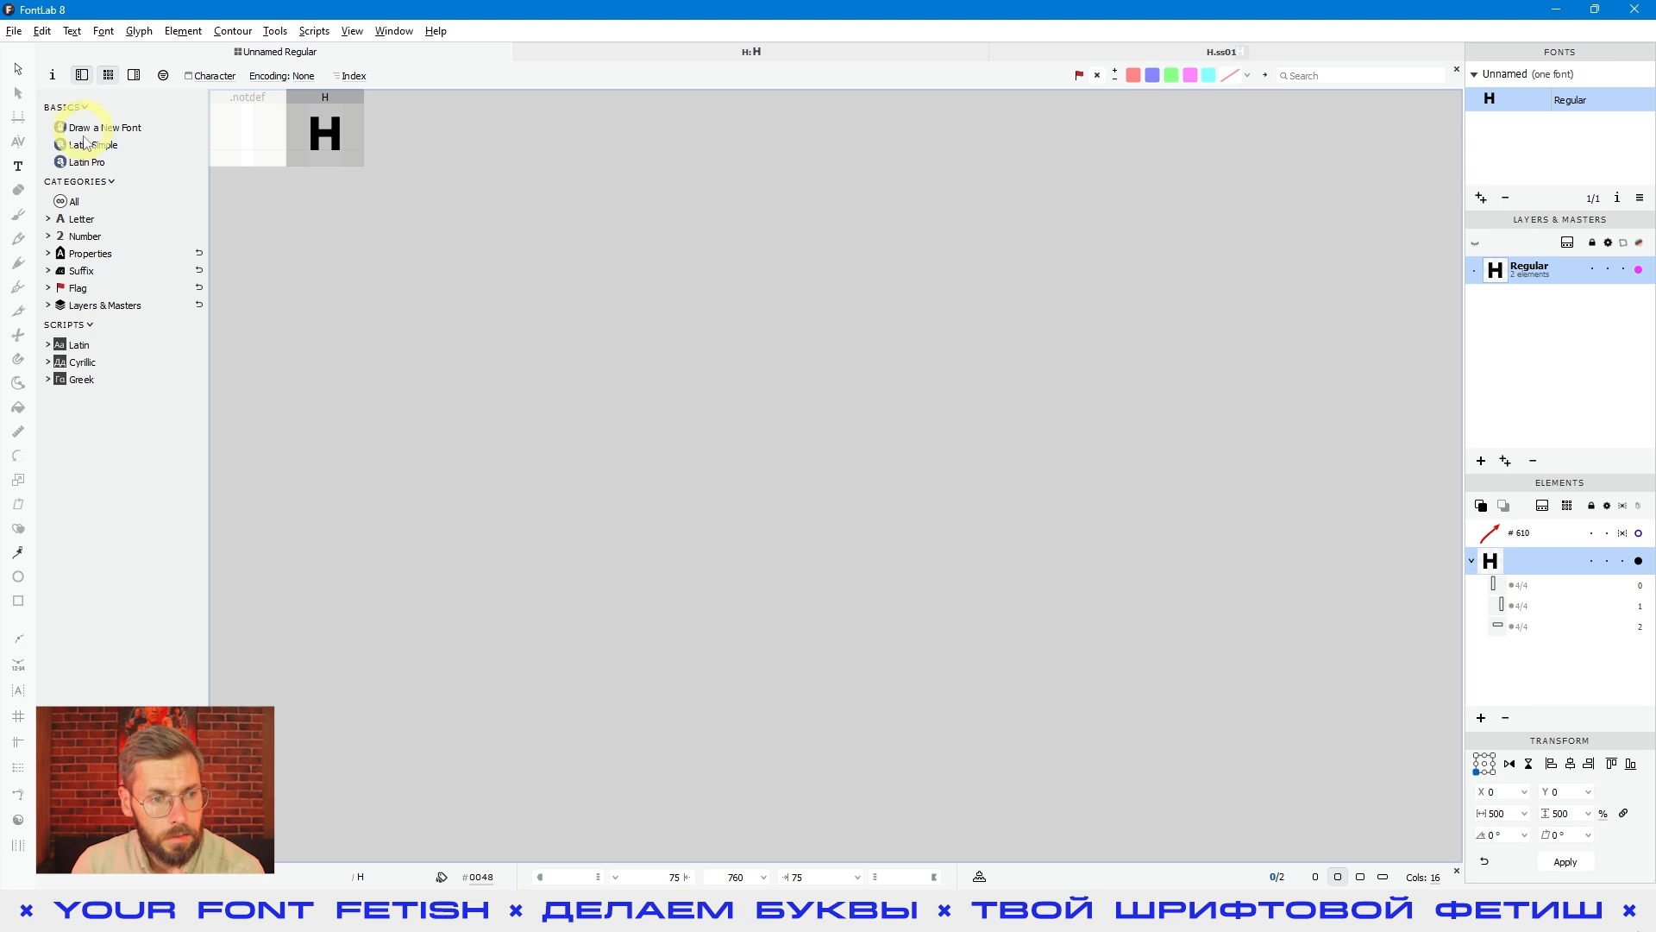
left_click(74, 345)
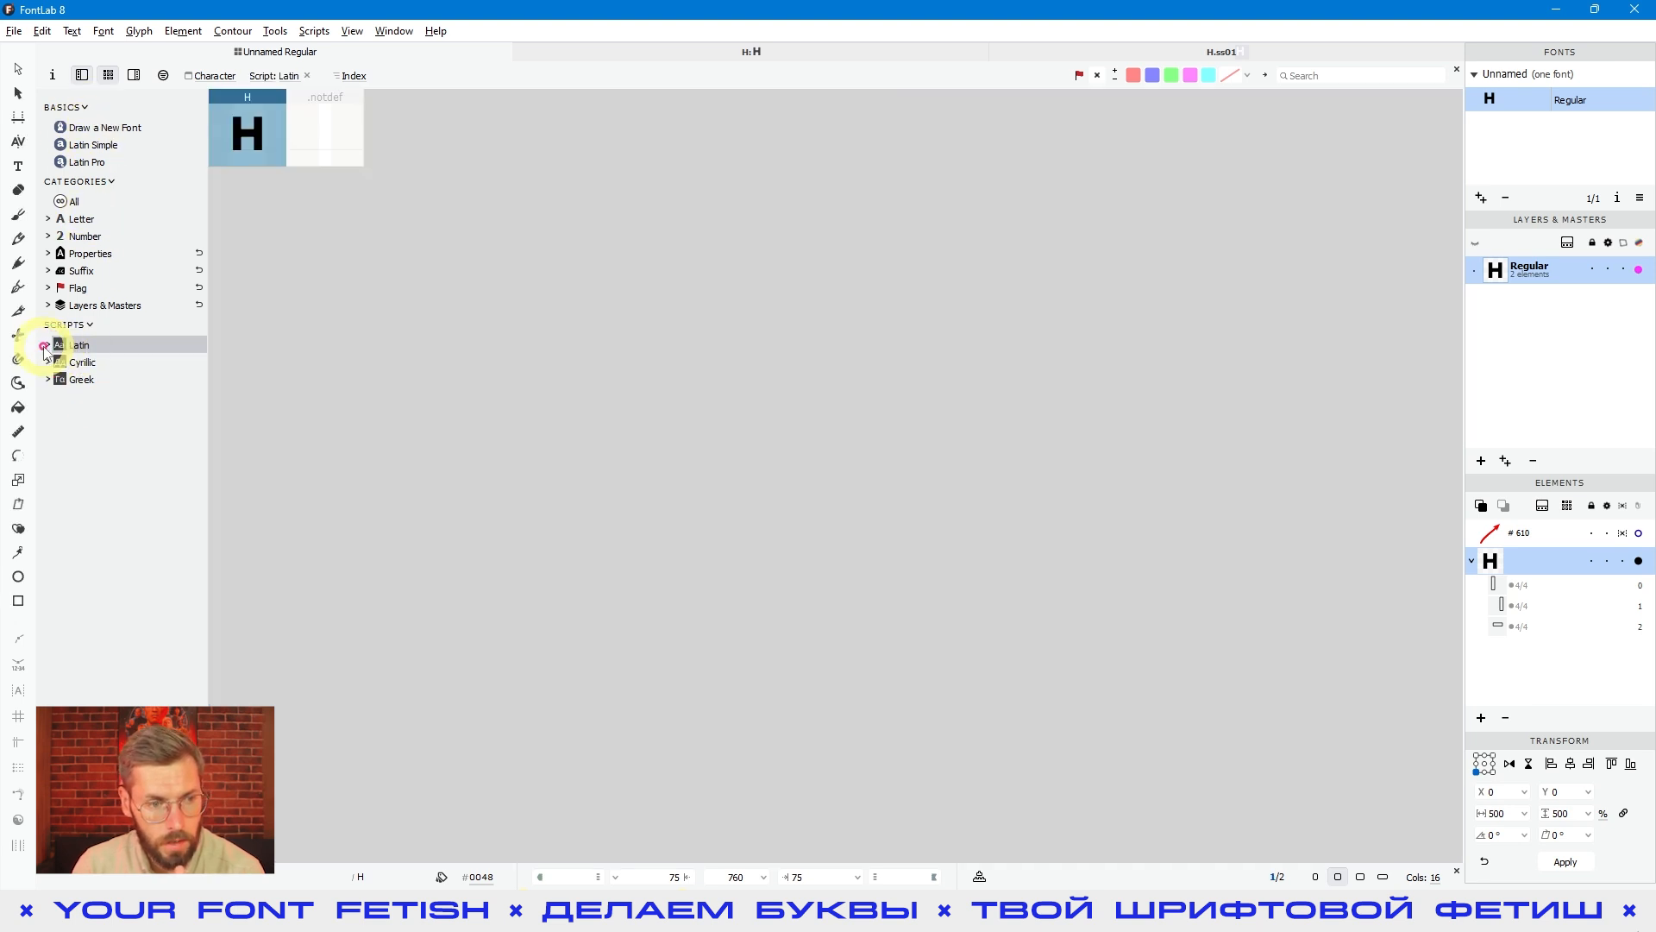
left_click(48, 345)
left_click(84, 362)
left_click(103, 377)
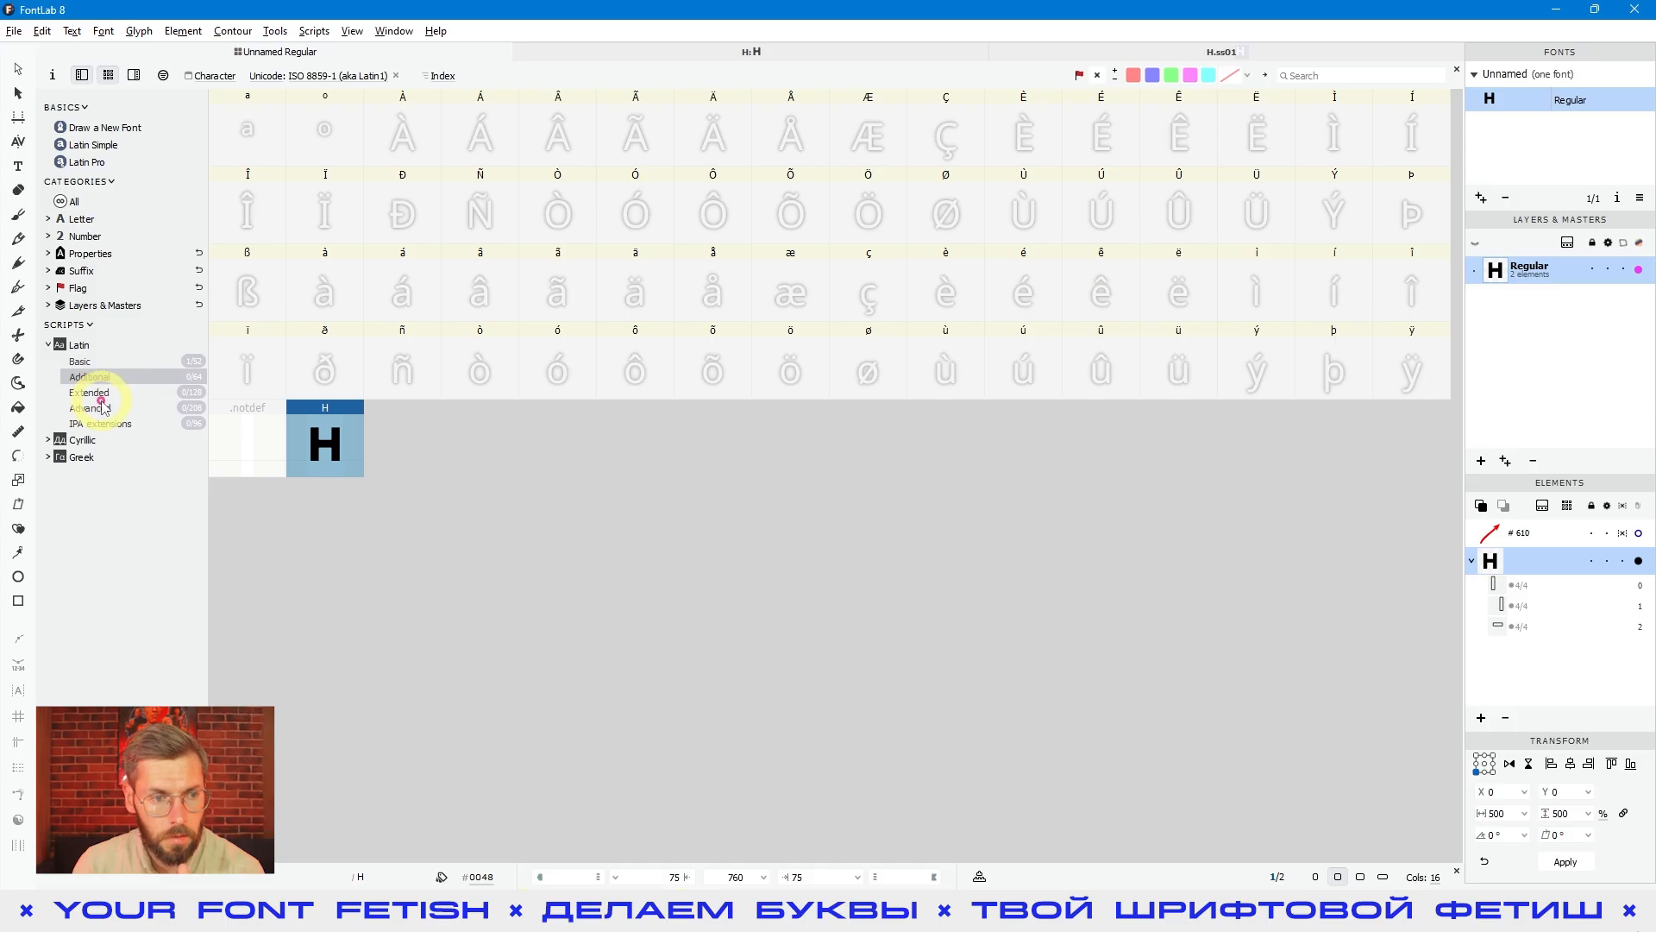
left_click(123, 410)
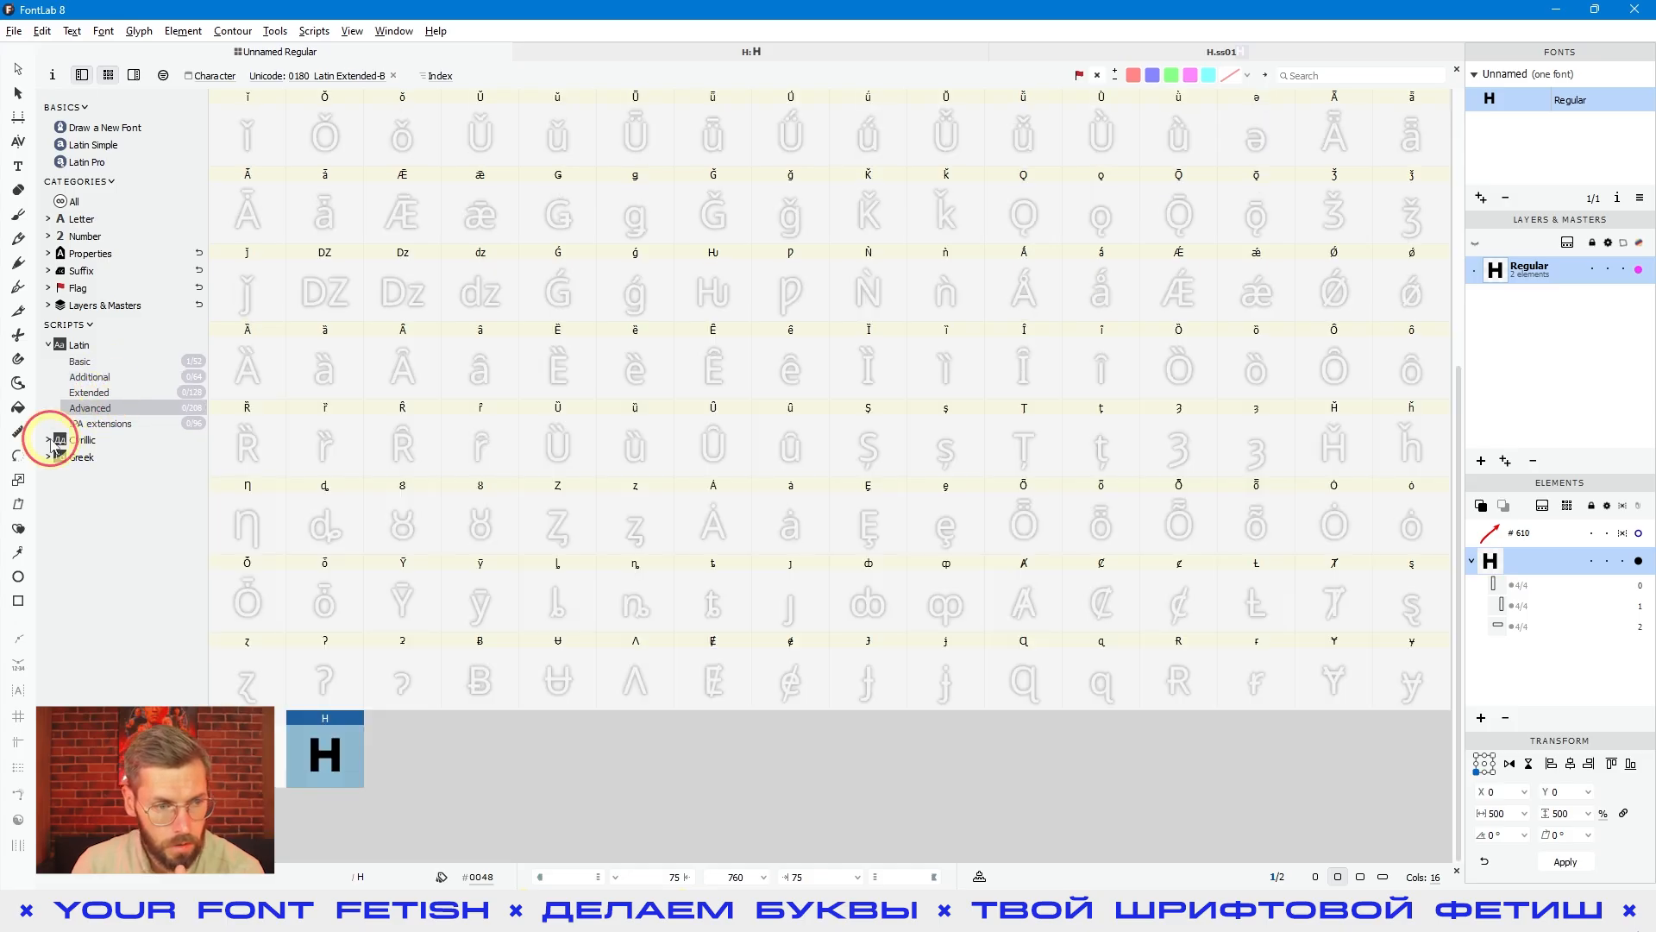
left_click(49, 345)
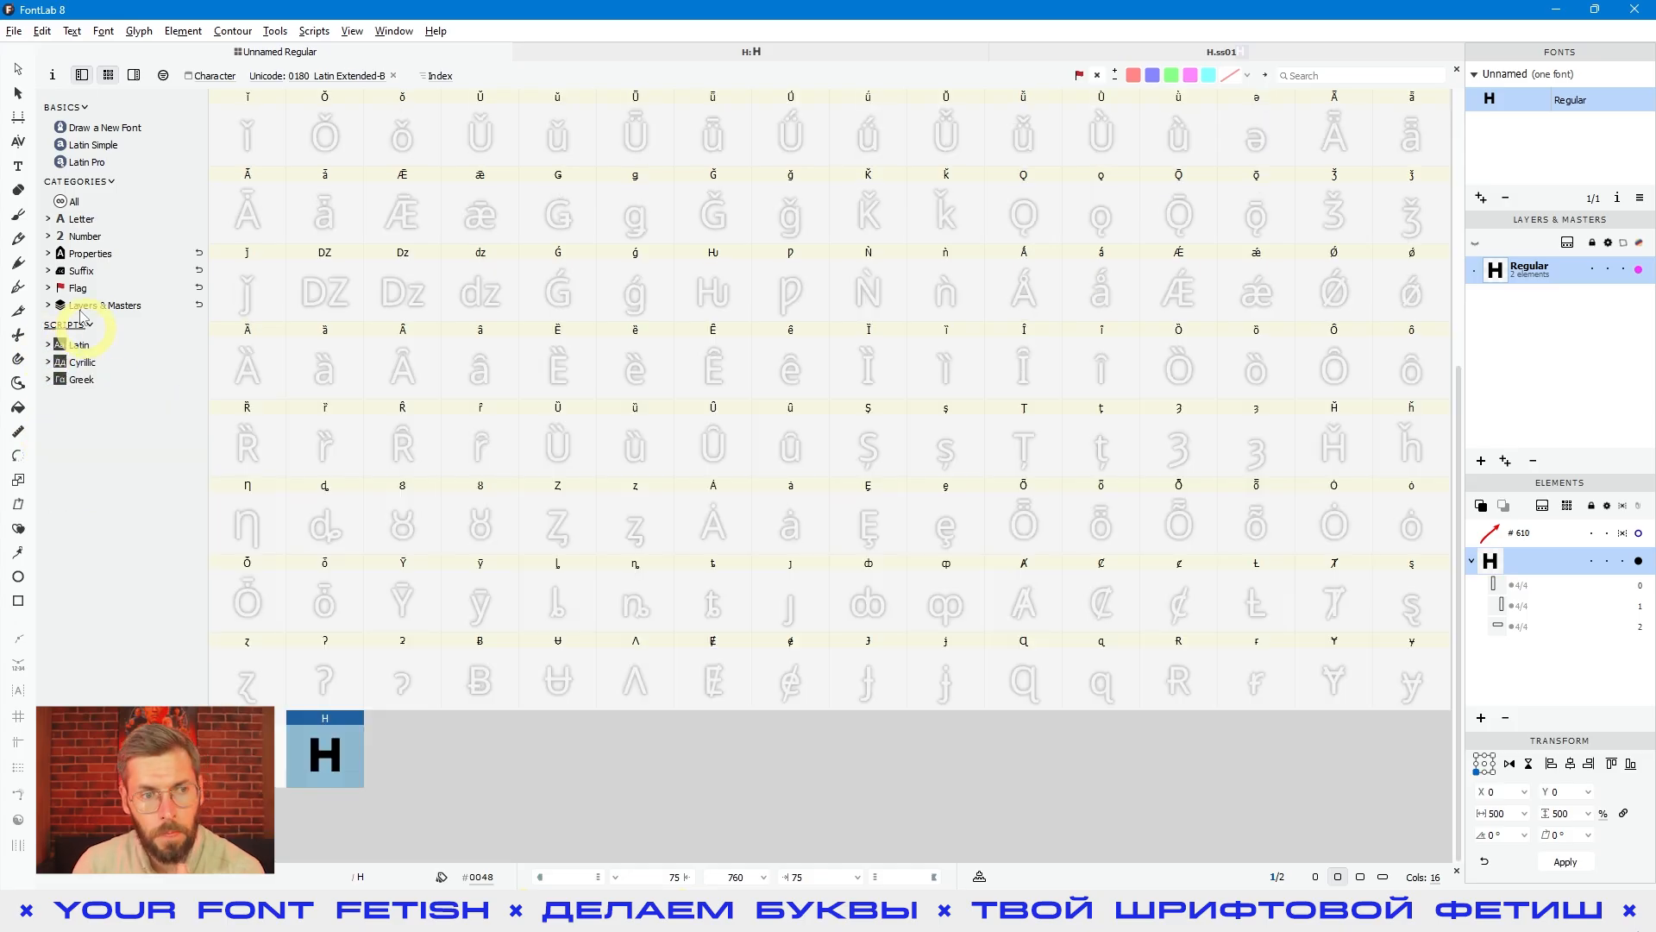
Display the font's glyph cells in the Latin Simple encoding and look through the character set
left_click(96, 147)
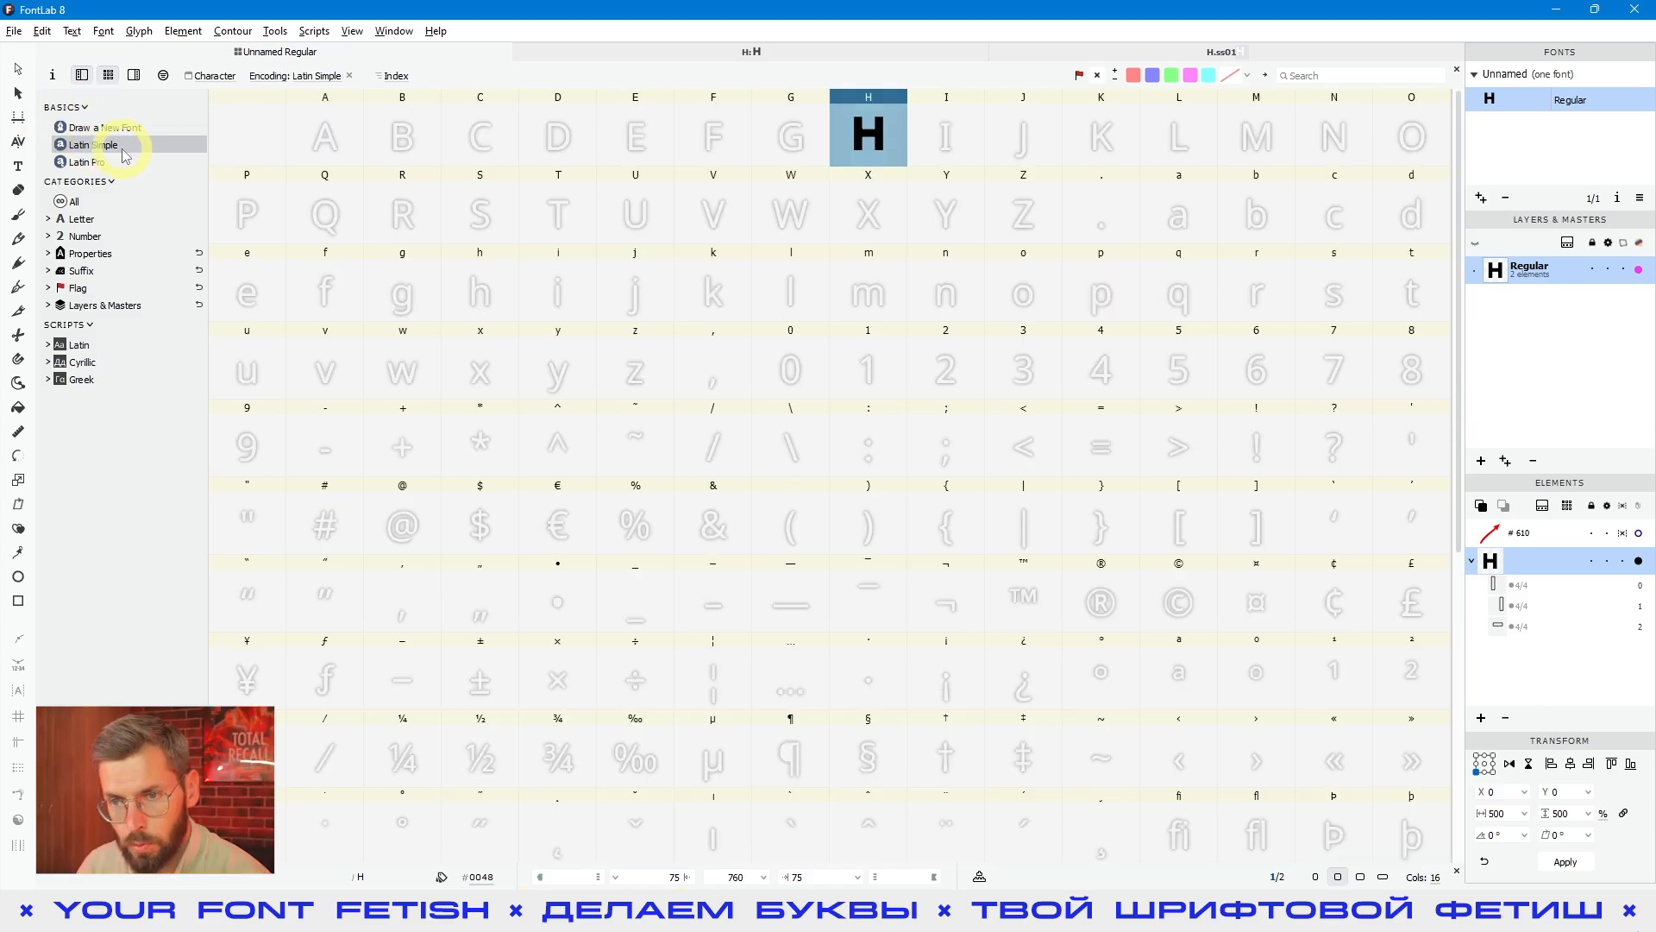
left_click(857, 361)
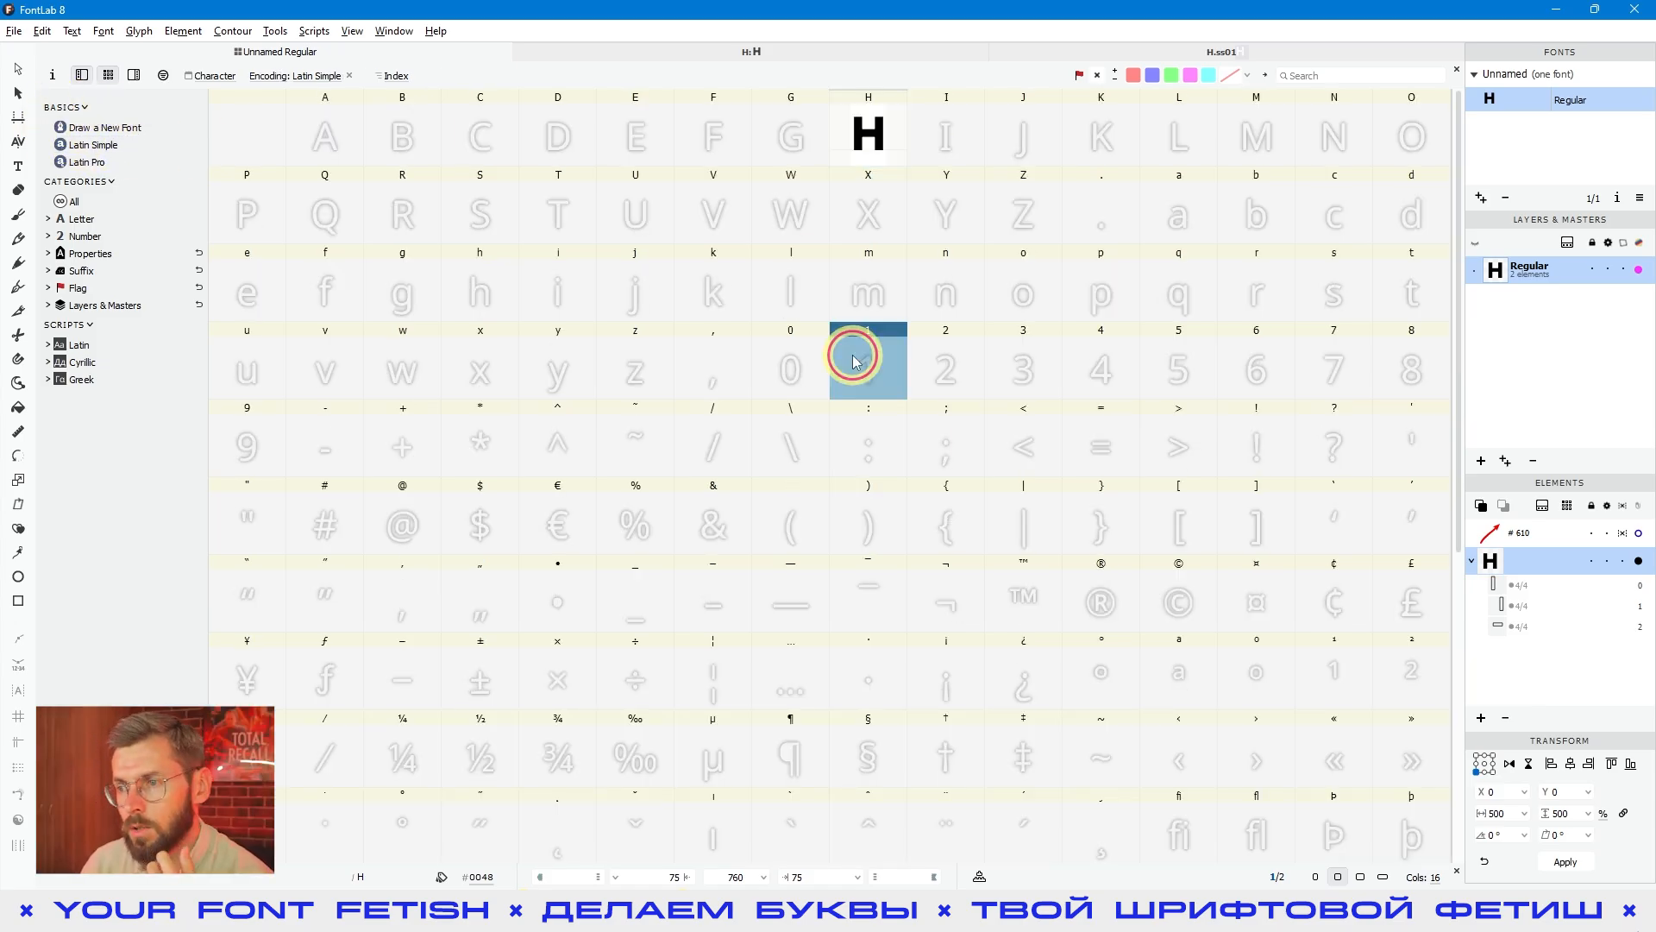
scroll(867, 359, "down", 6)
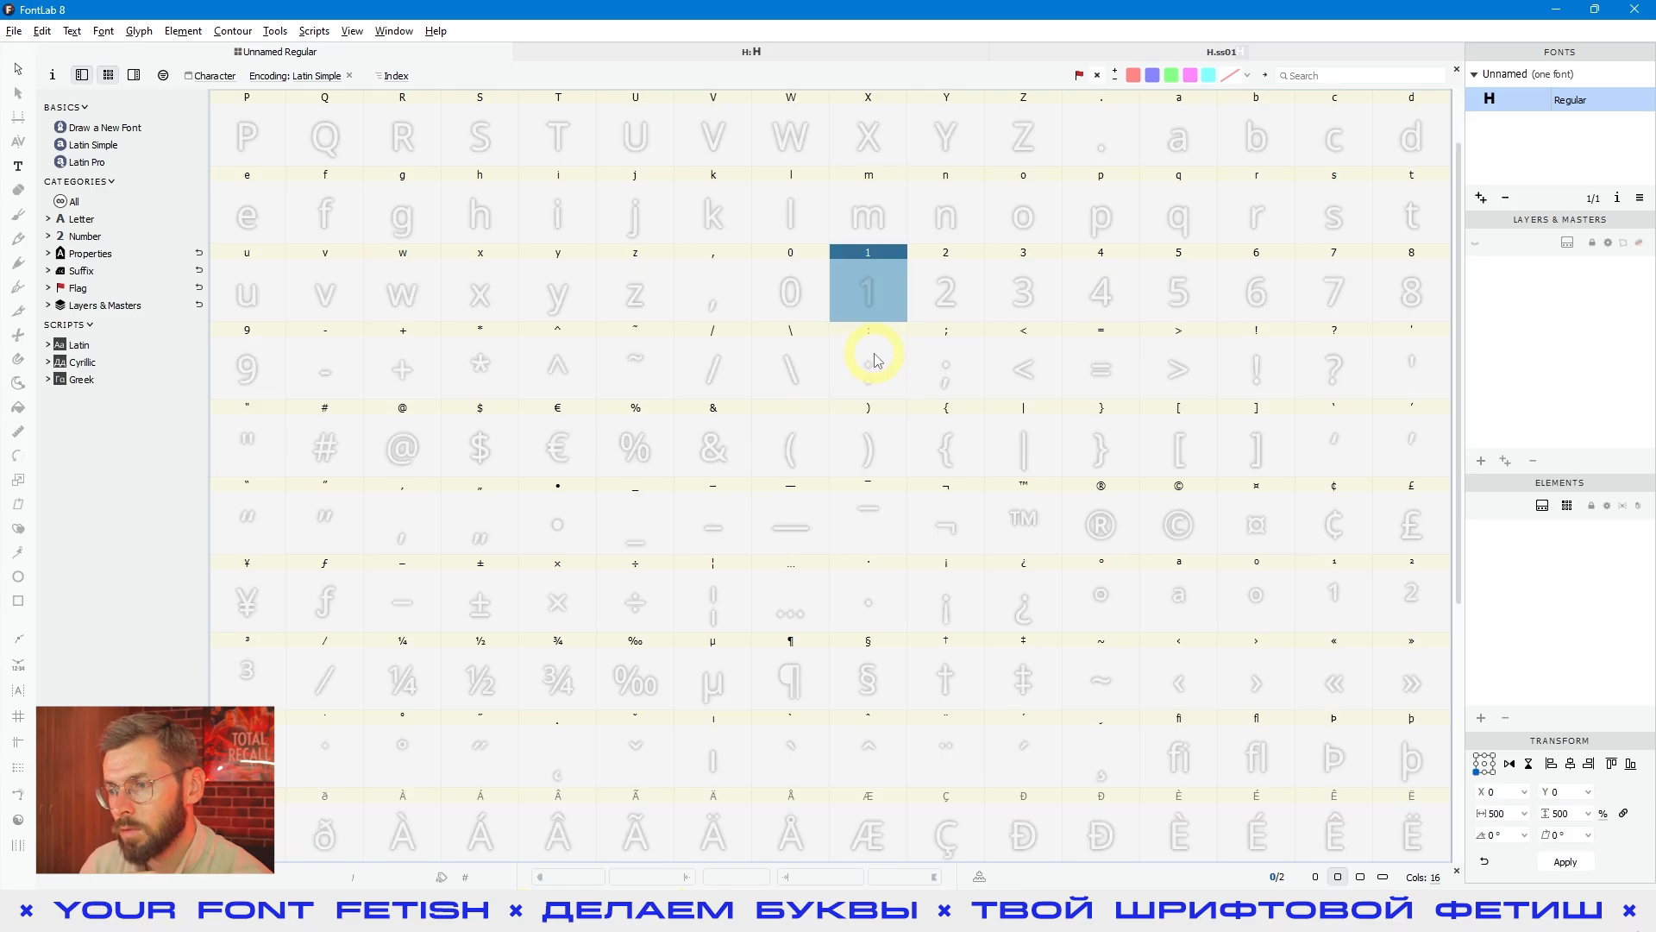
scroll(876, 357, "up", 3)
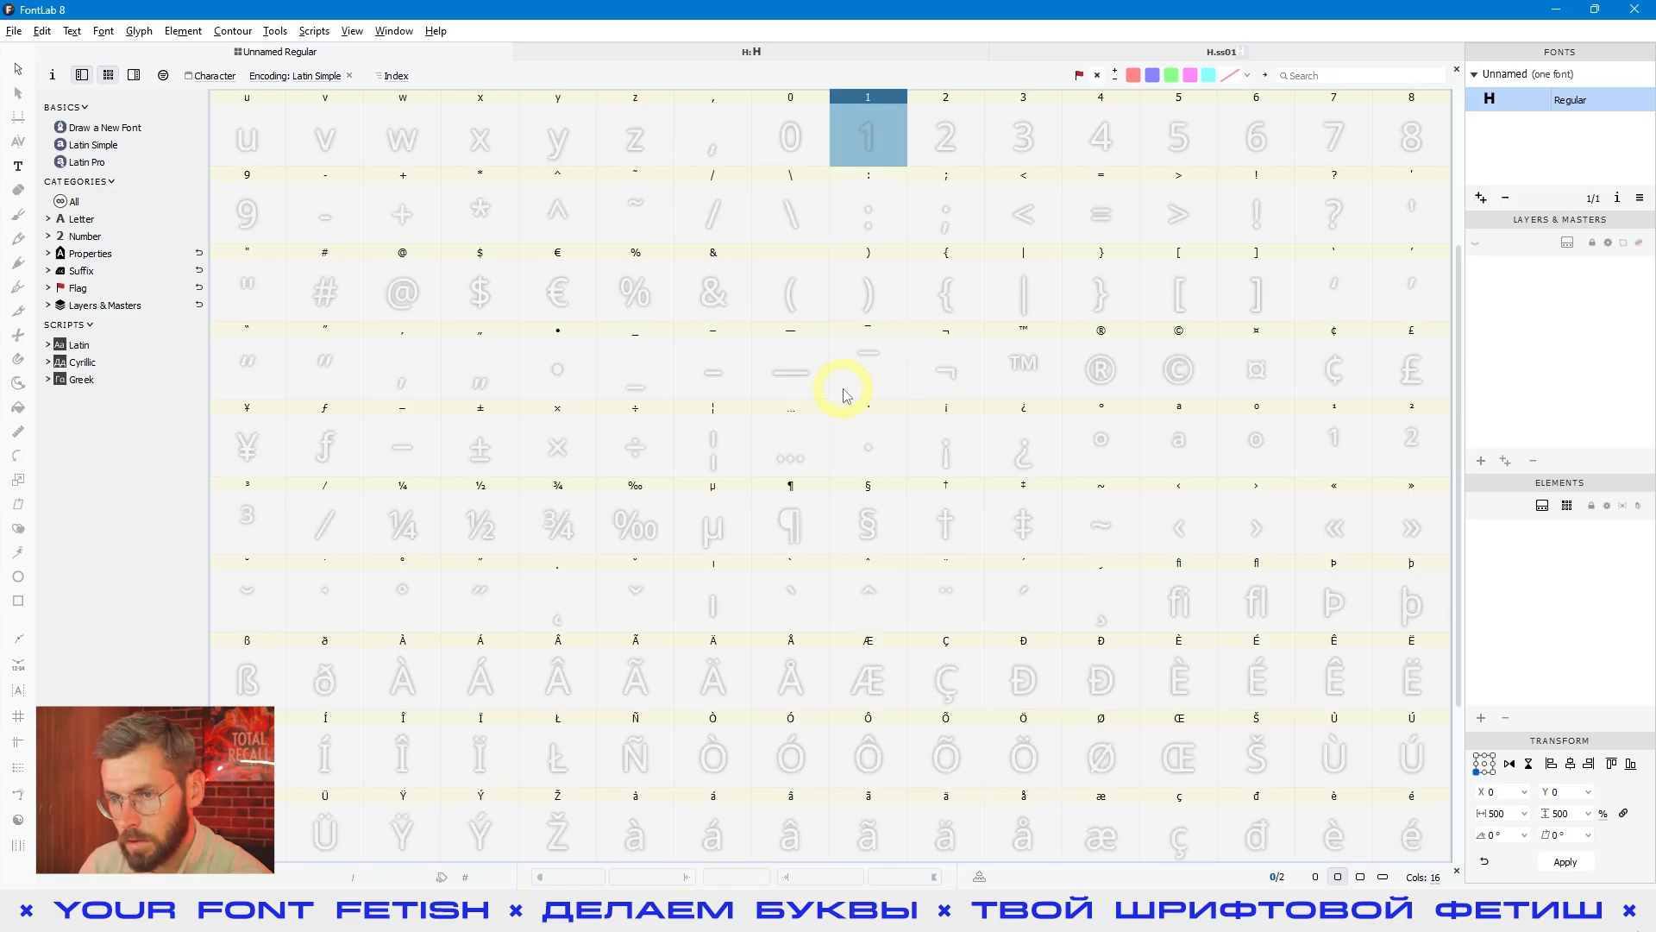
left_click(842, 257)
scroll(1143, 490, "up", 3)
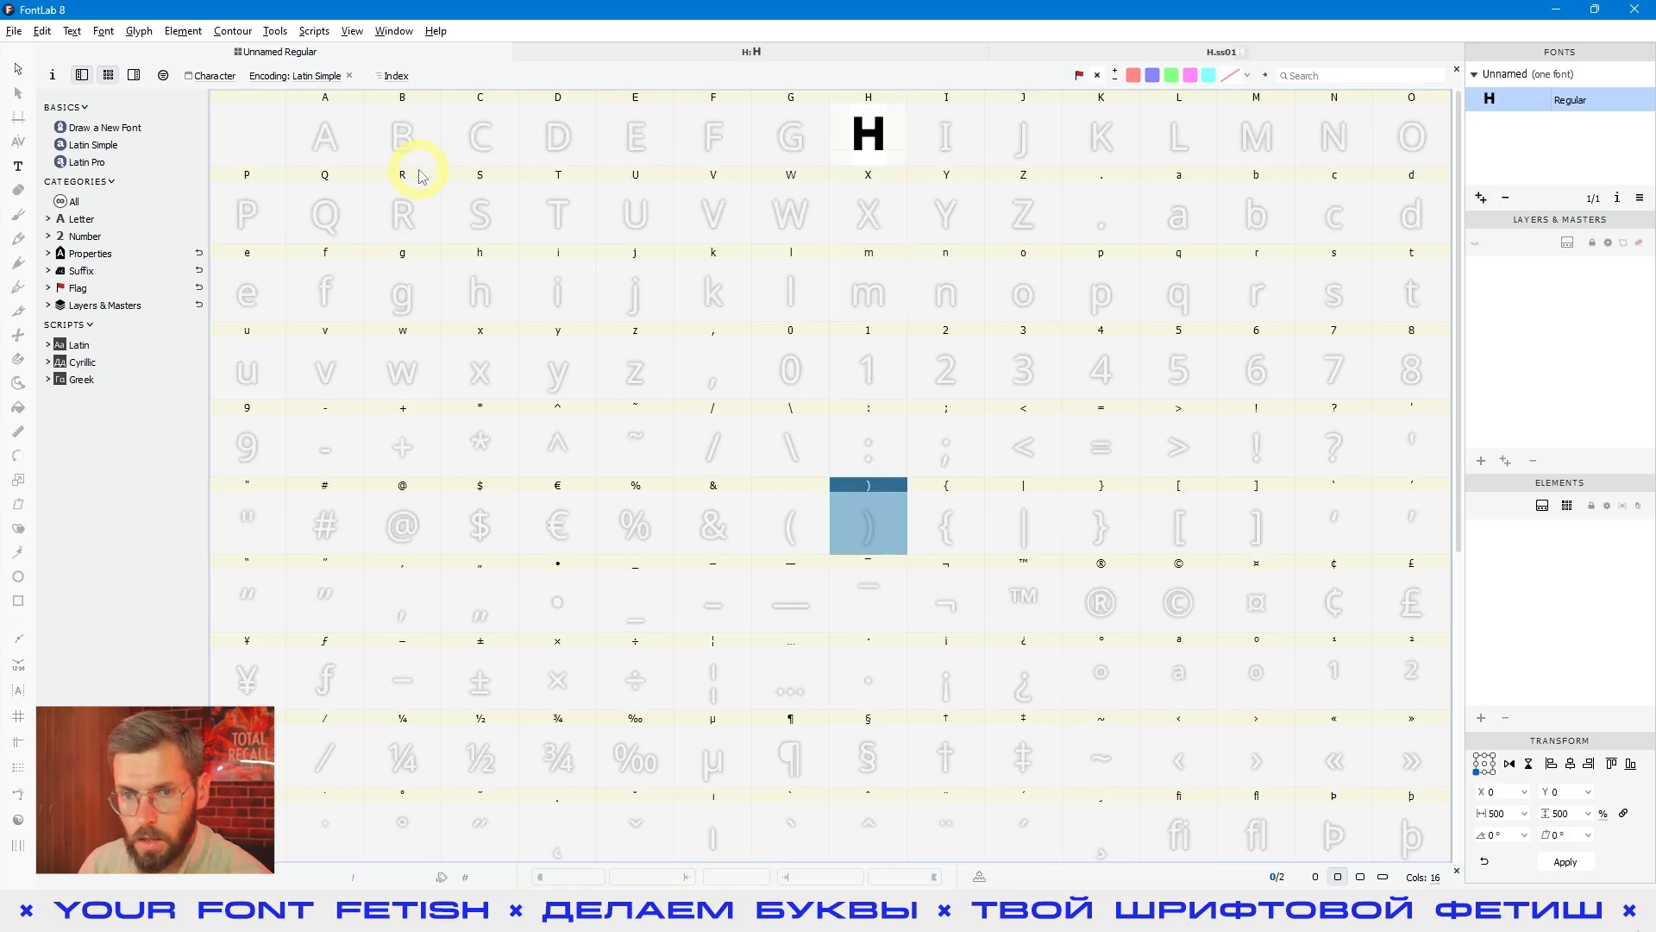
left_click(927, 216)
left_click(1014, 289)
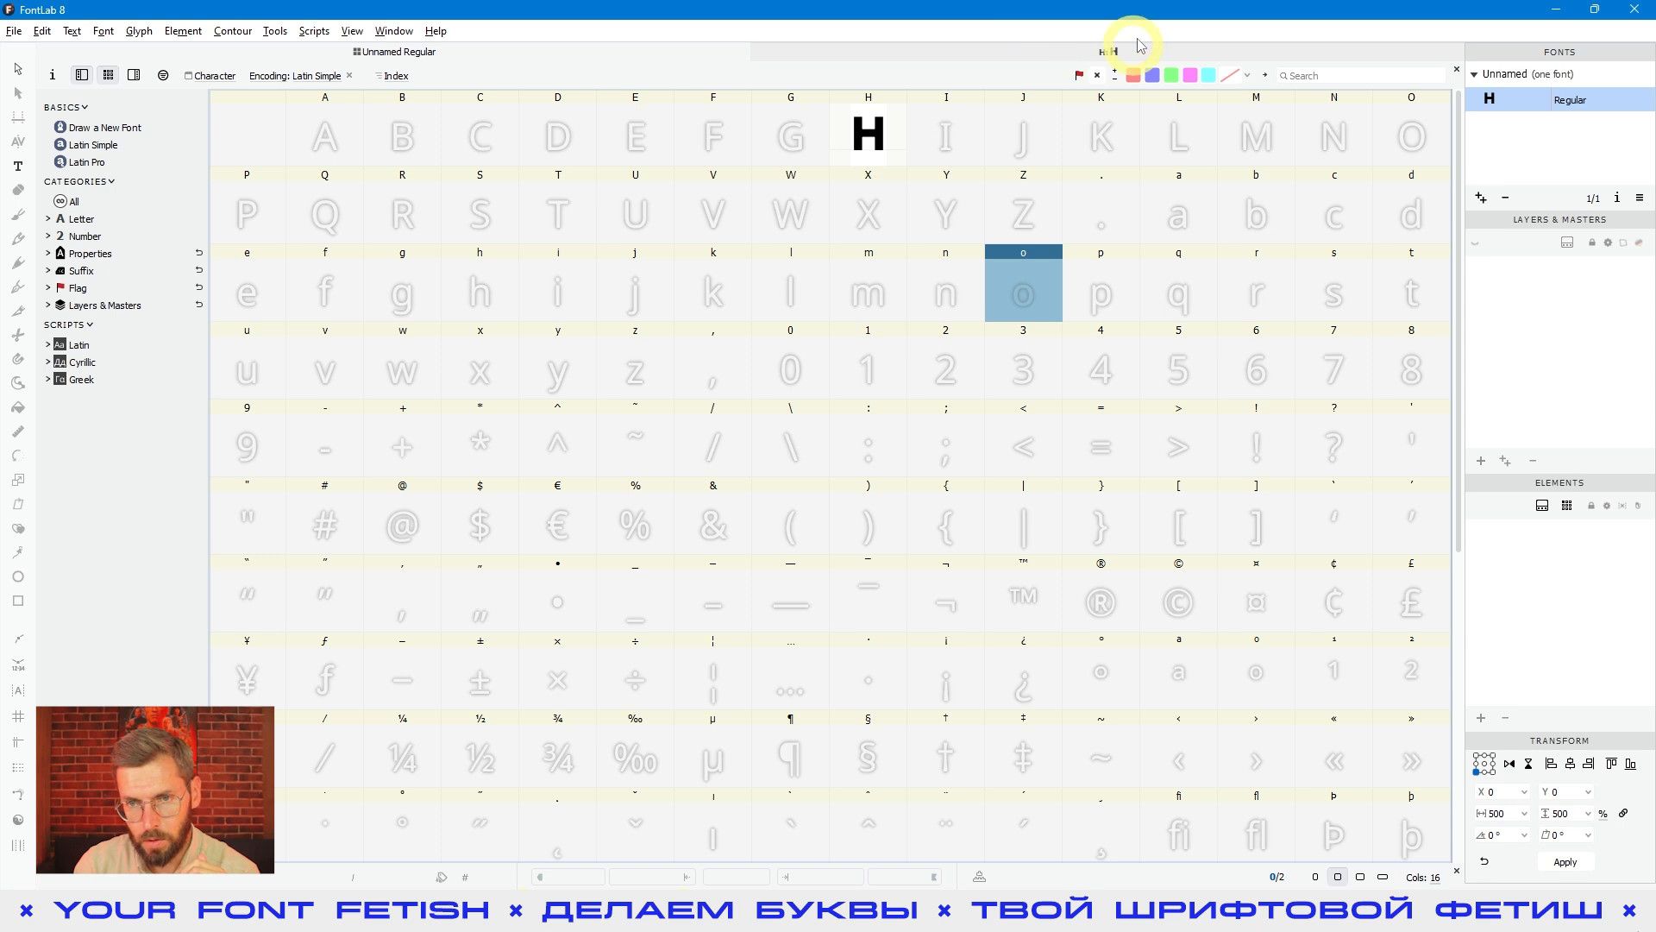
left_click(1109, 319)
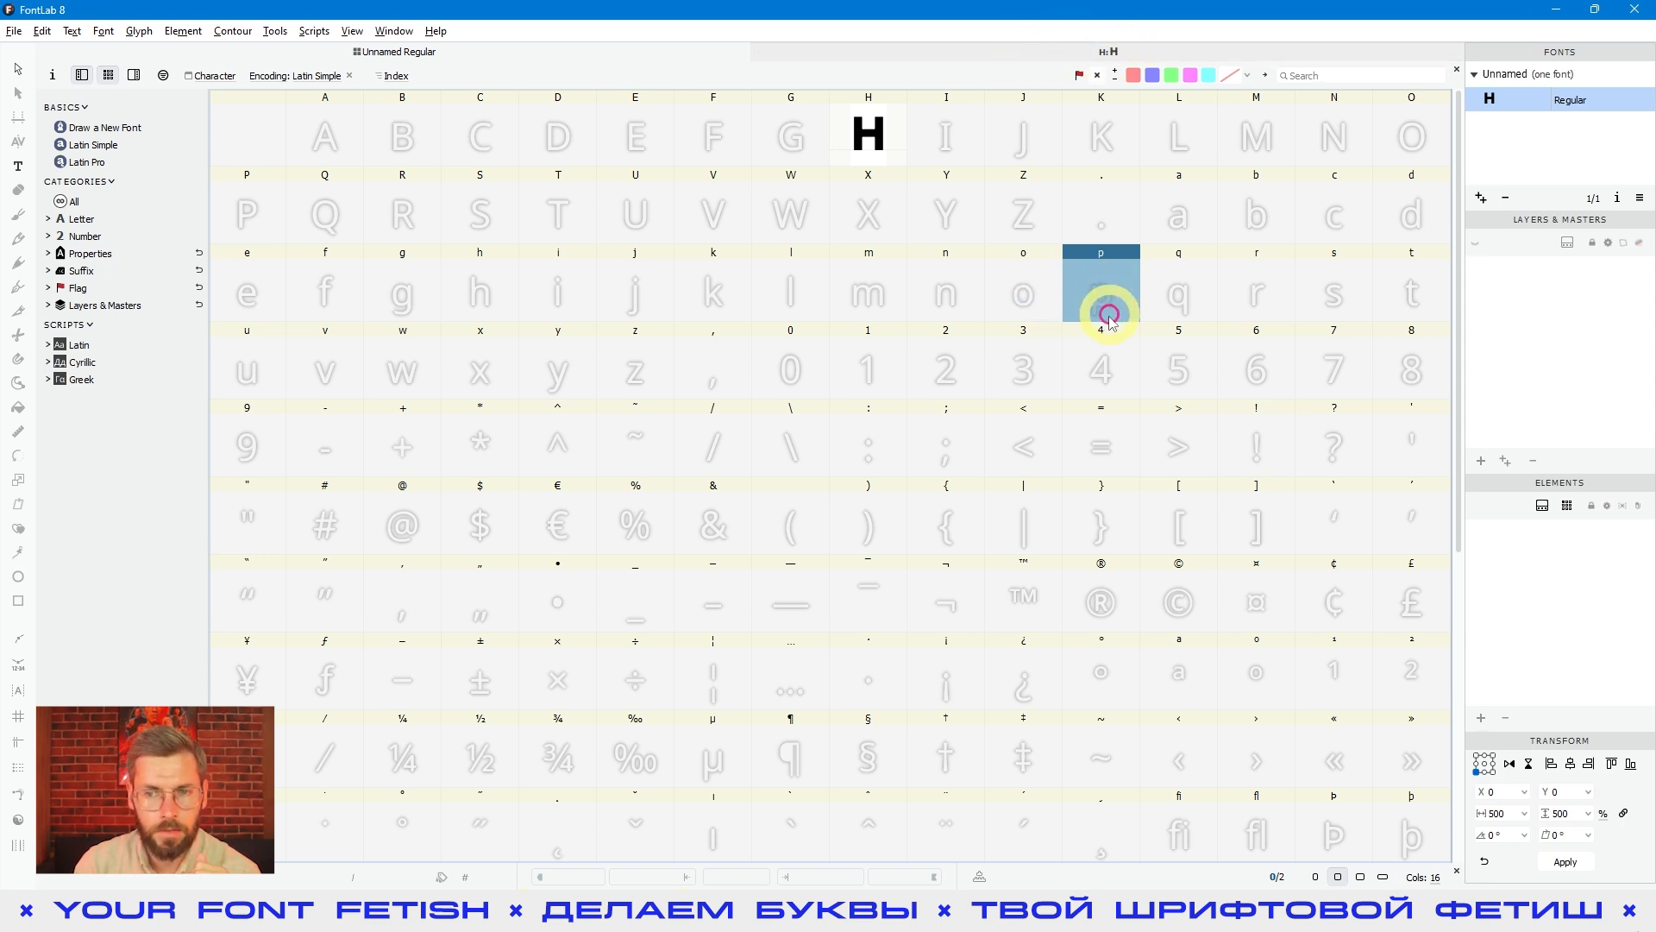
left_click(1092, 371)
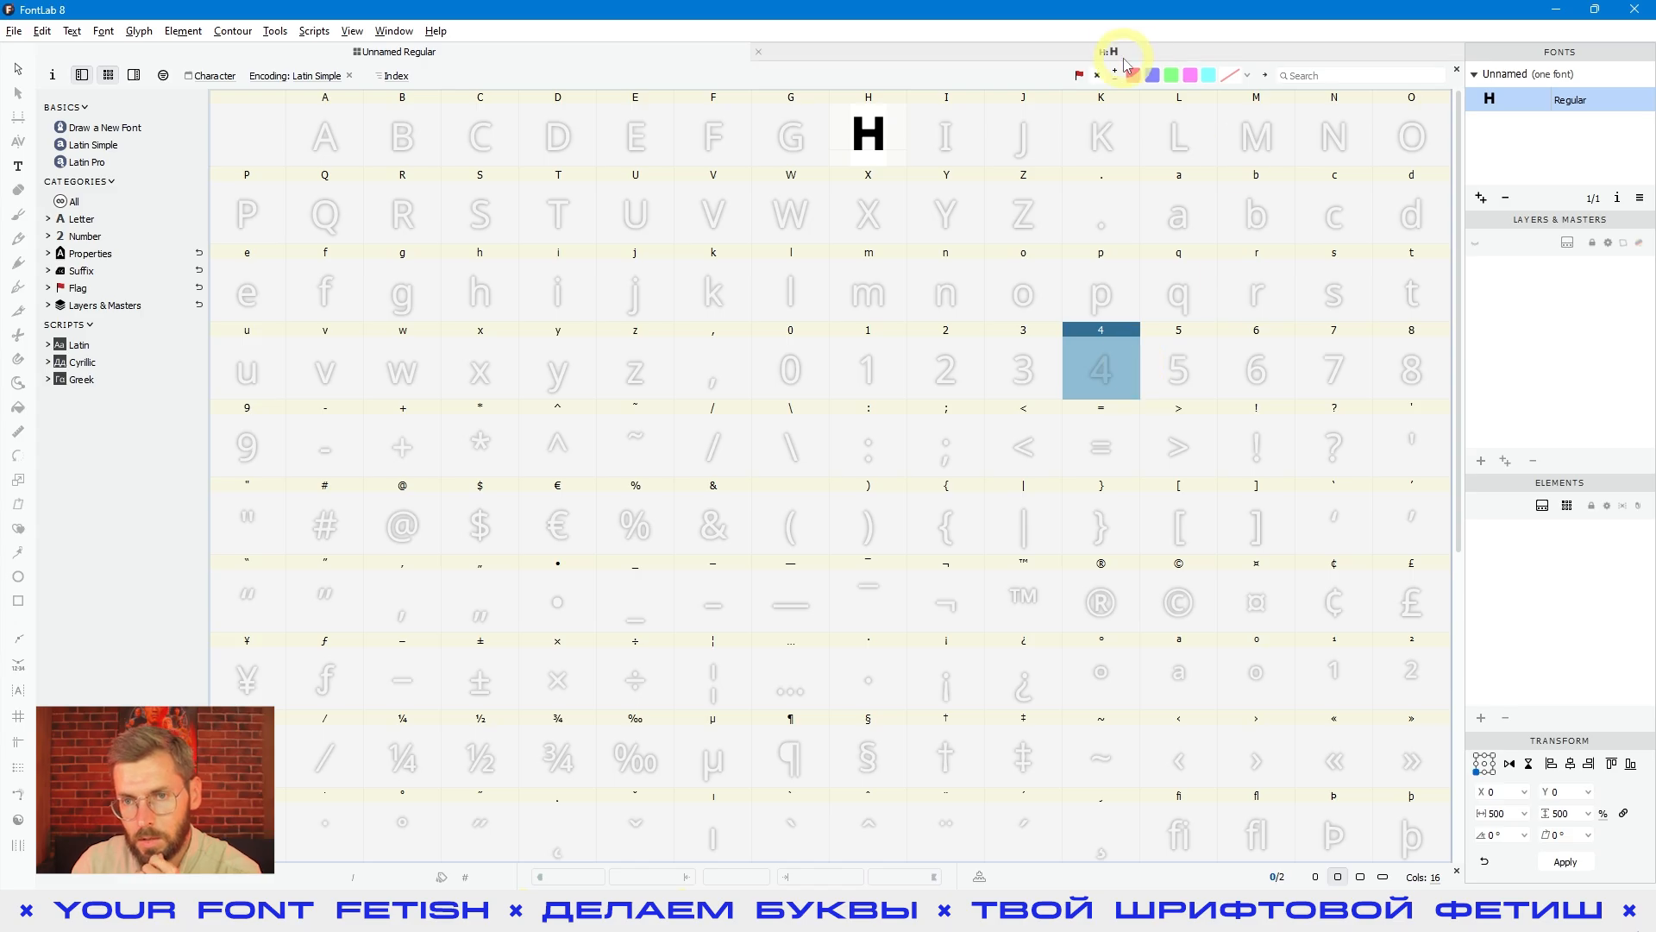
Create the empty uppercase O glyph from its placeholder cell and open it for editing
left_click(1105, 137)
left_click(1421, 140)
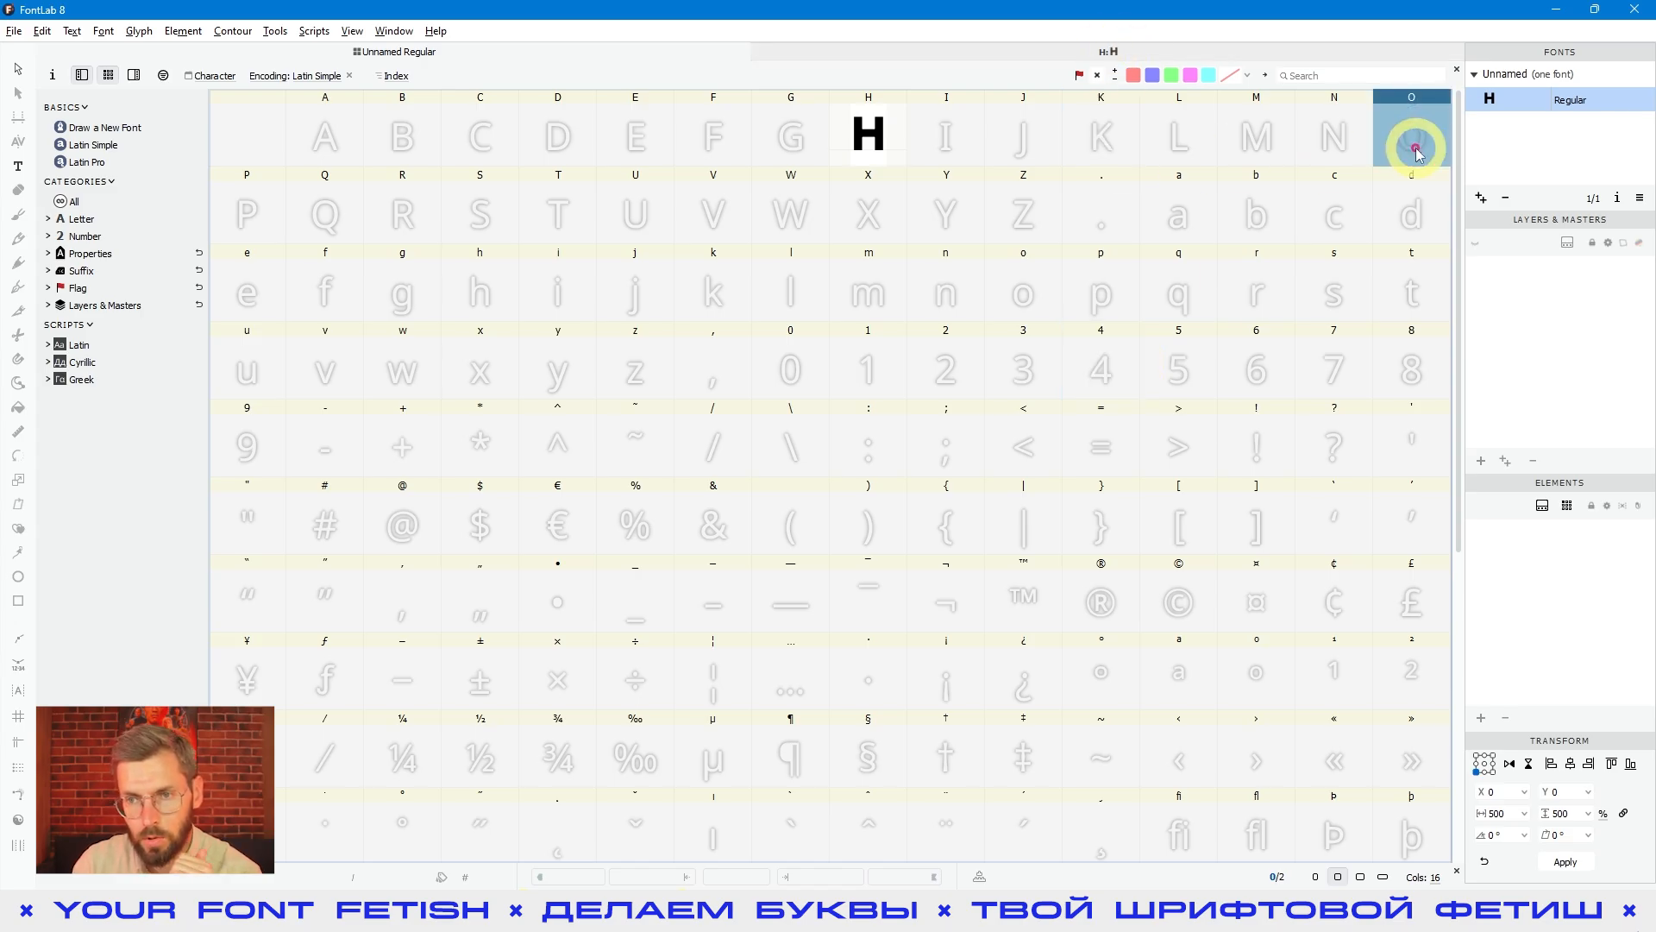
left_click(1361, 270)
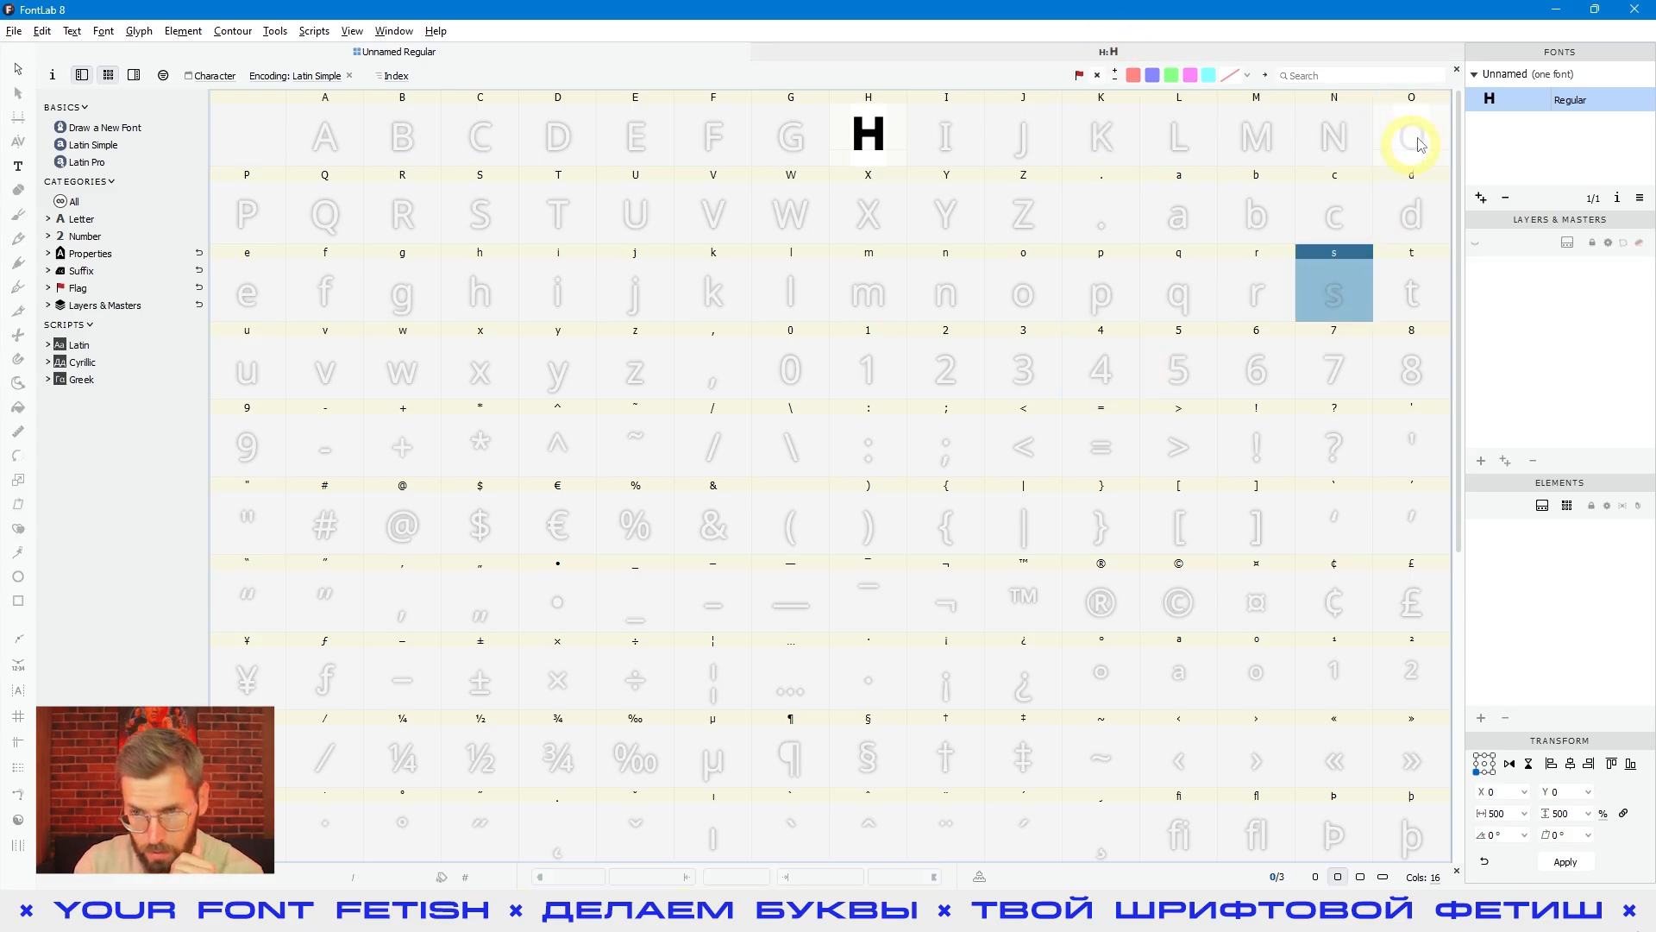
left_click(1411, 142)
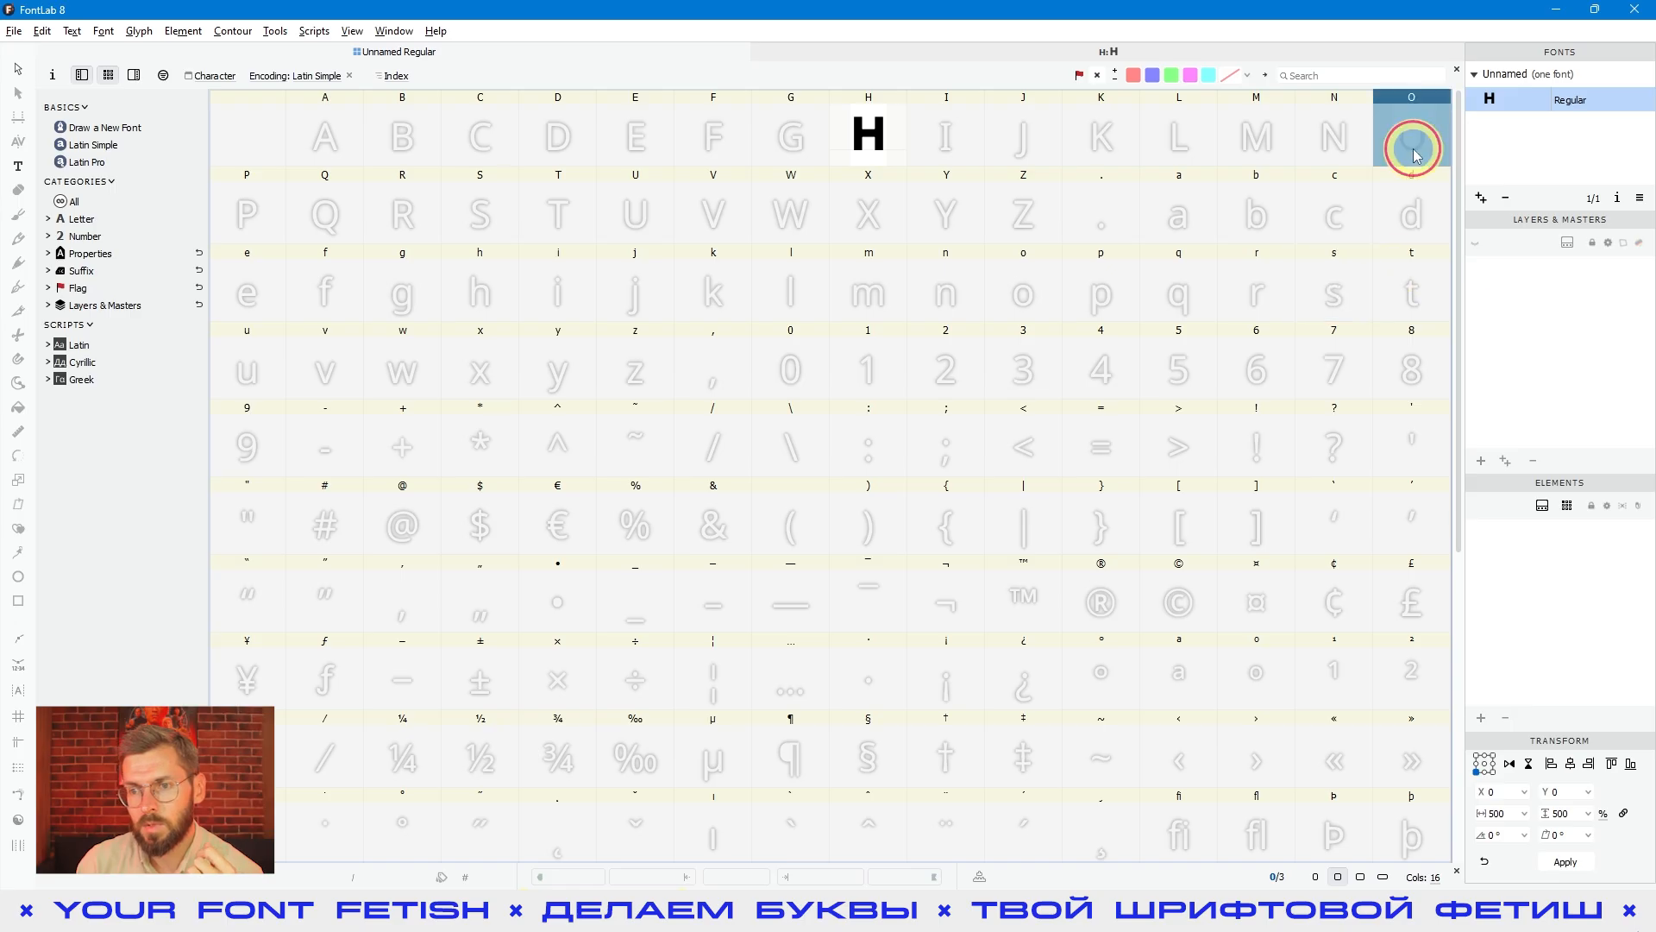
double_click(1416, 147)
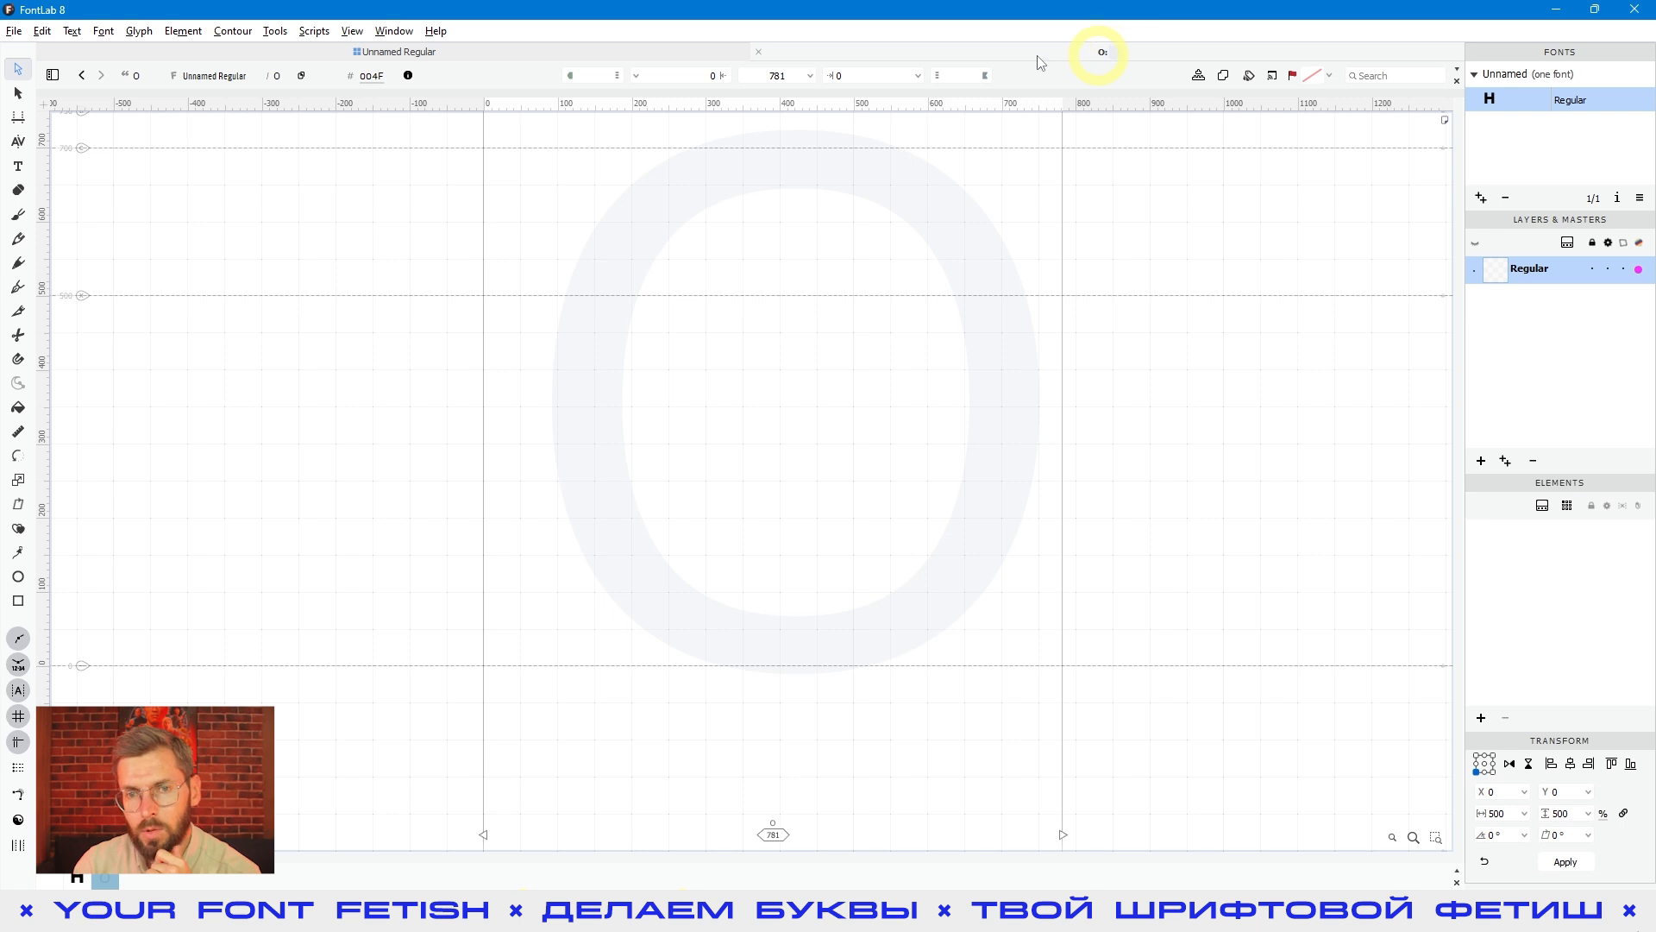
Open the H glyph from the font overview to view its outlines, and return to the overview
left_click(591, 52)
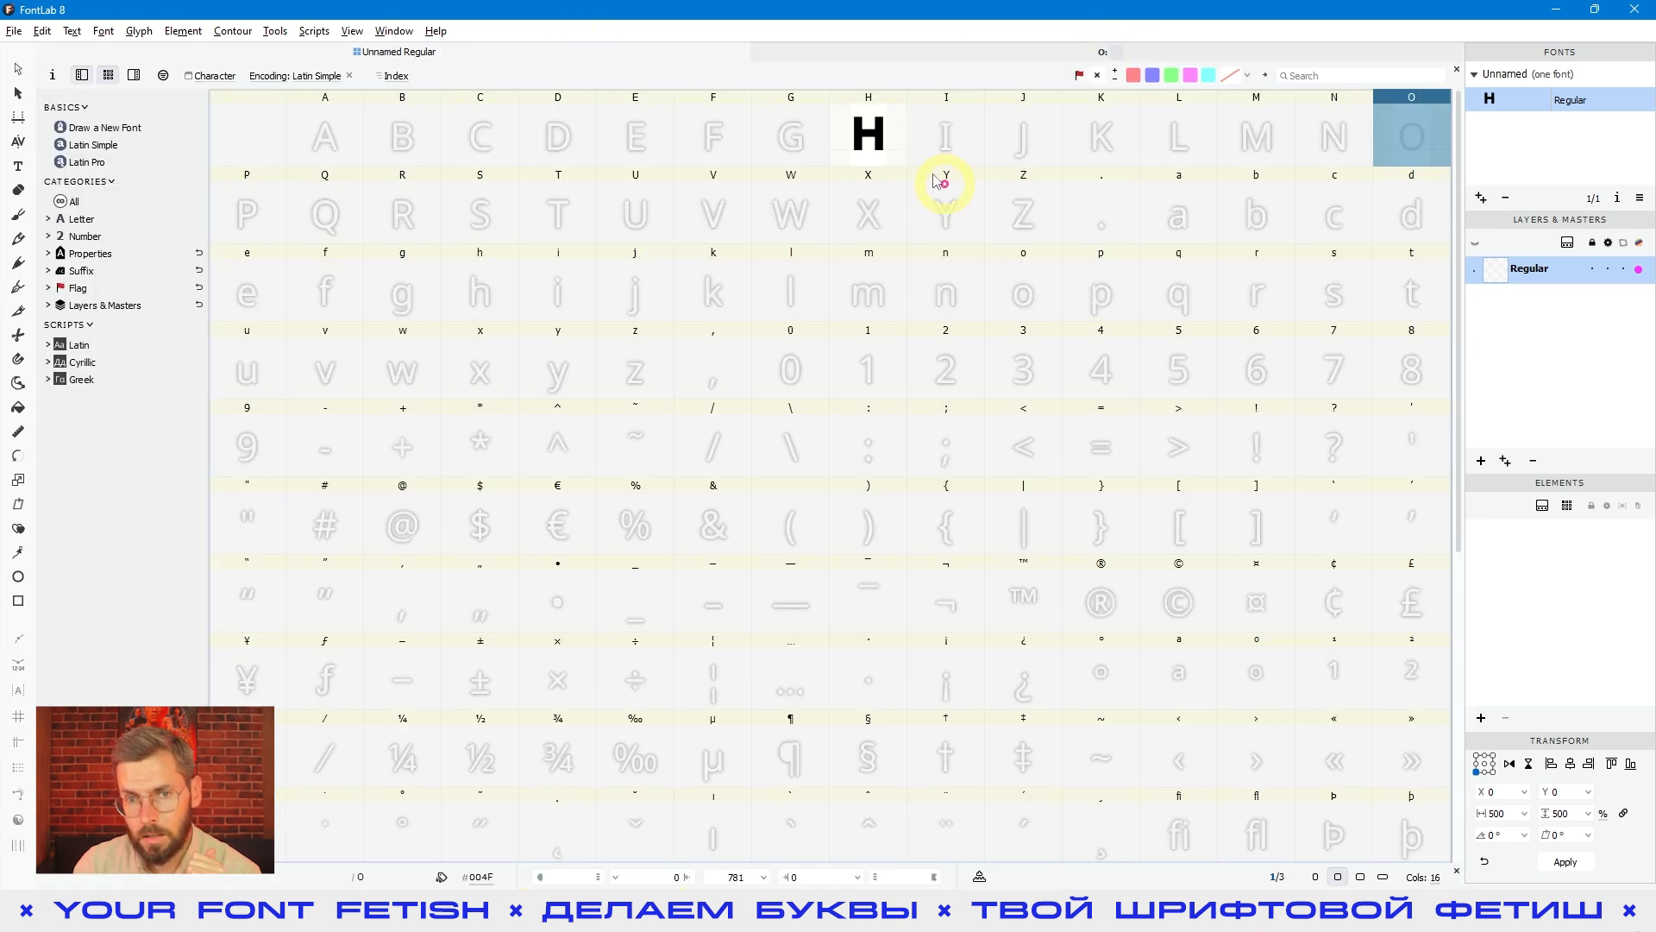
left_click(870, 138)
double_click(872, 138)
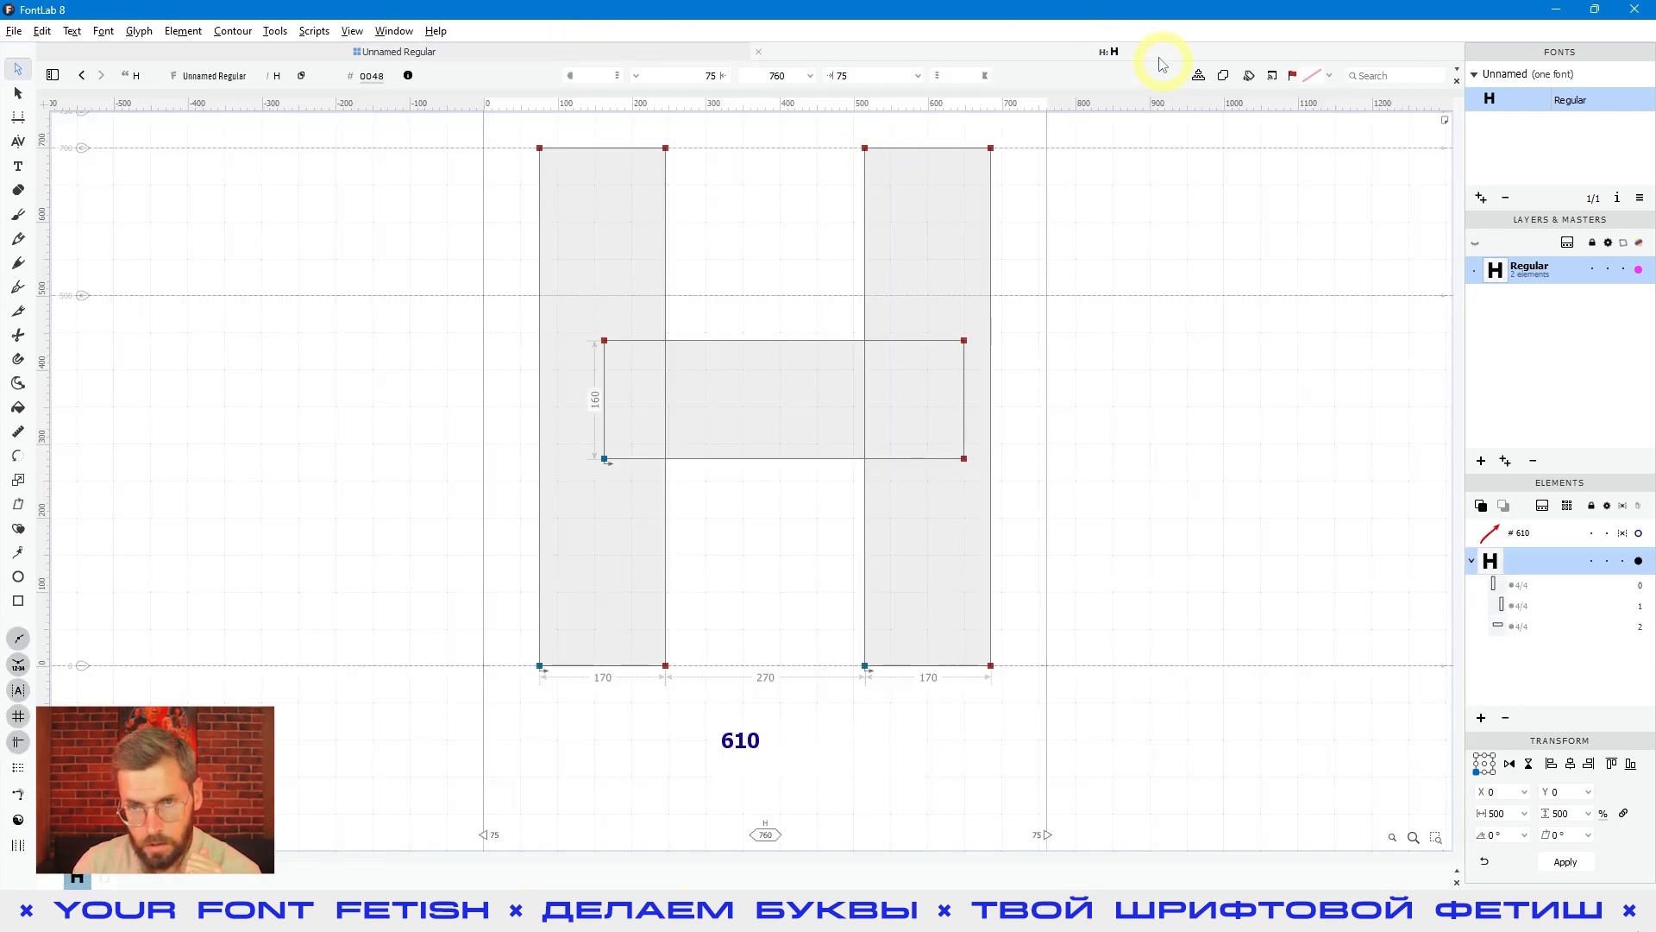
left_click(552, 51)
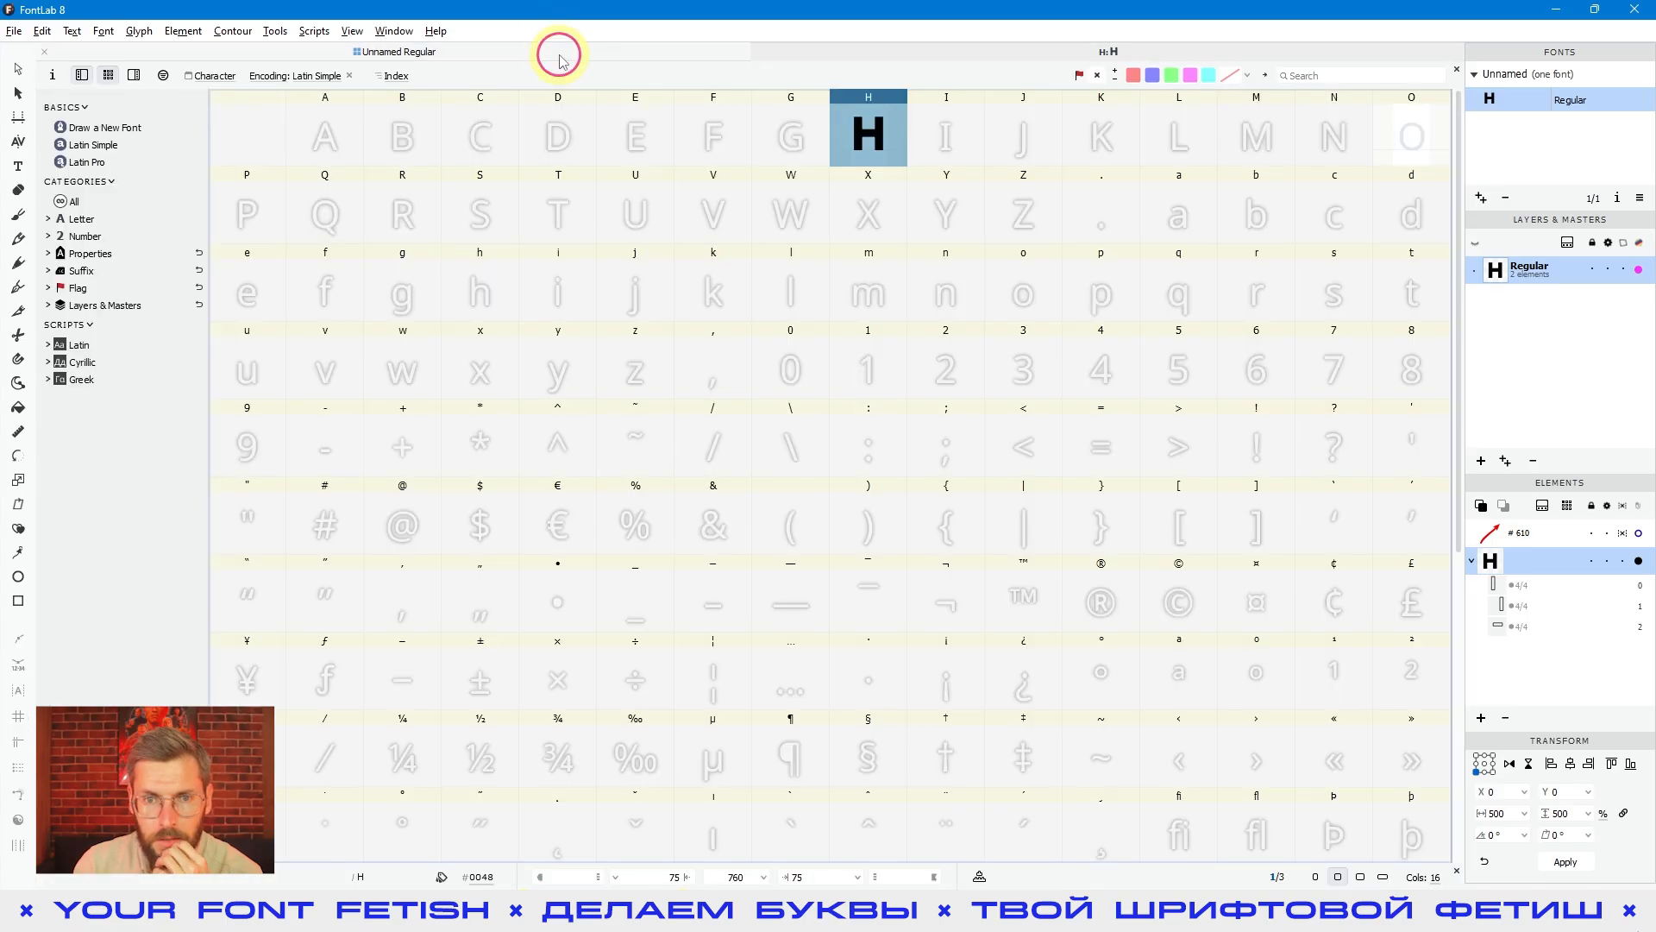
Open the H and O glyphs together in a new glyph window and switch back to the window with H alone
left_click(1089, 333)
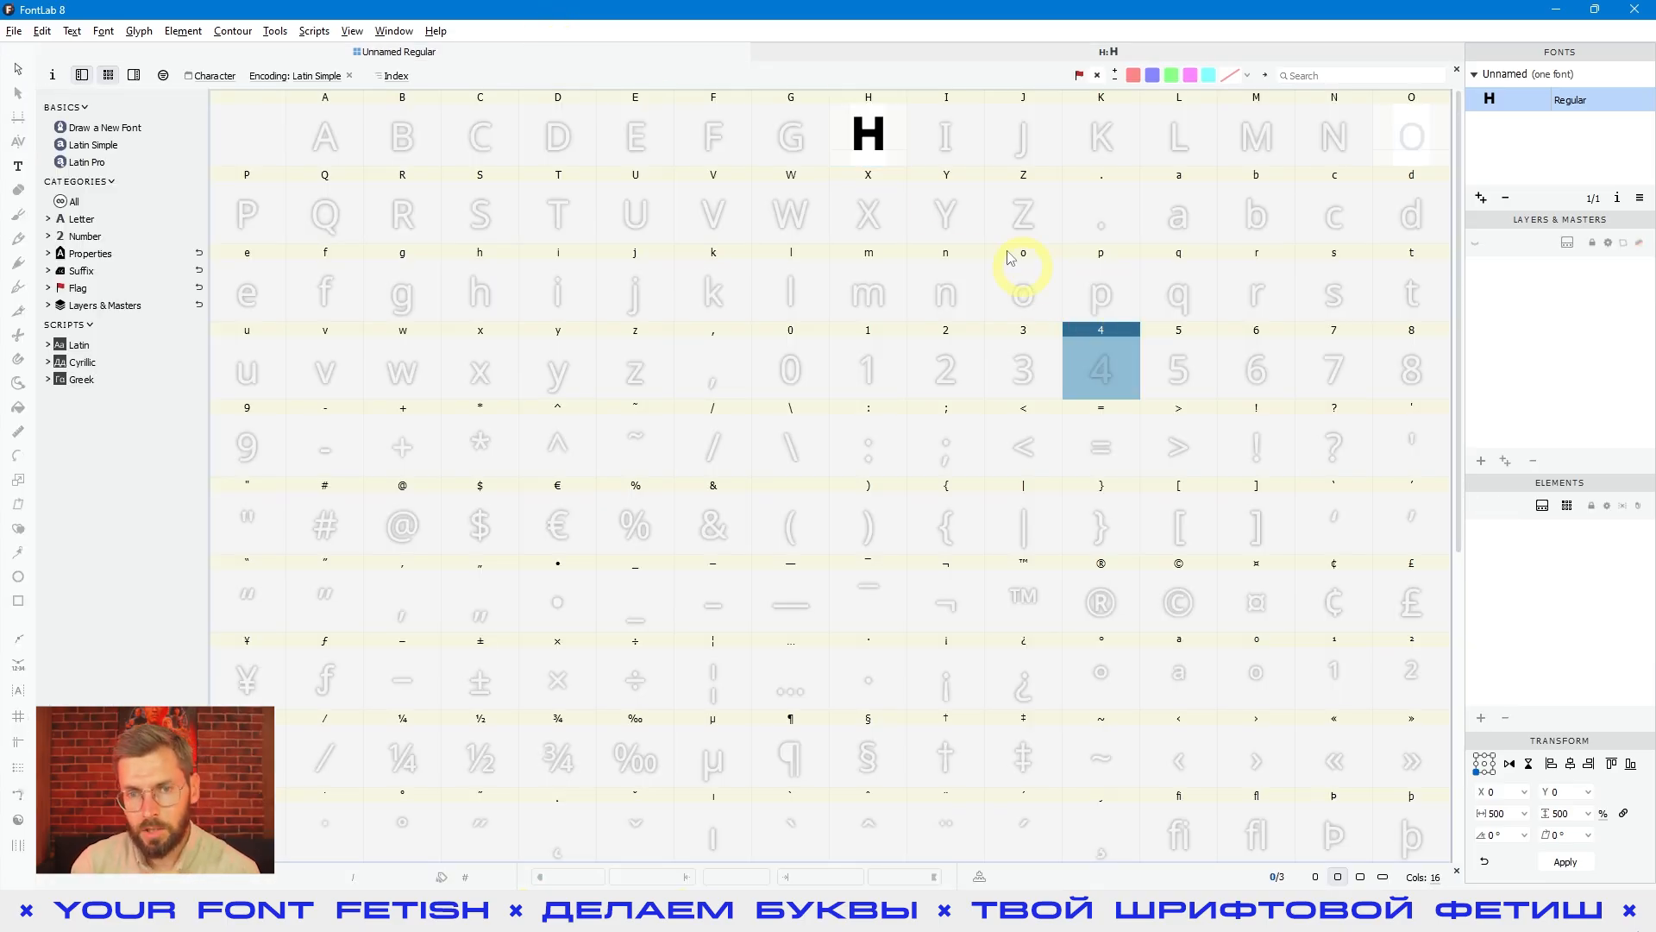
left_click(867, 138)
left_click(1413, 133, "ctrl")
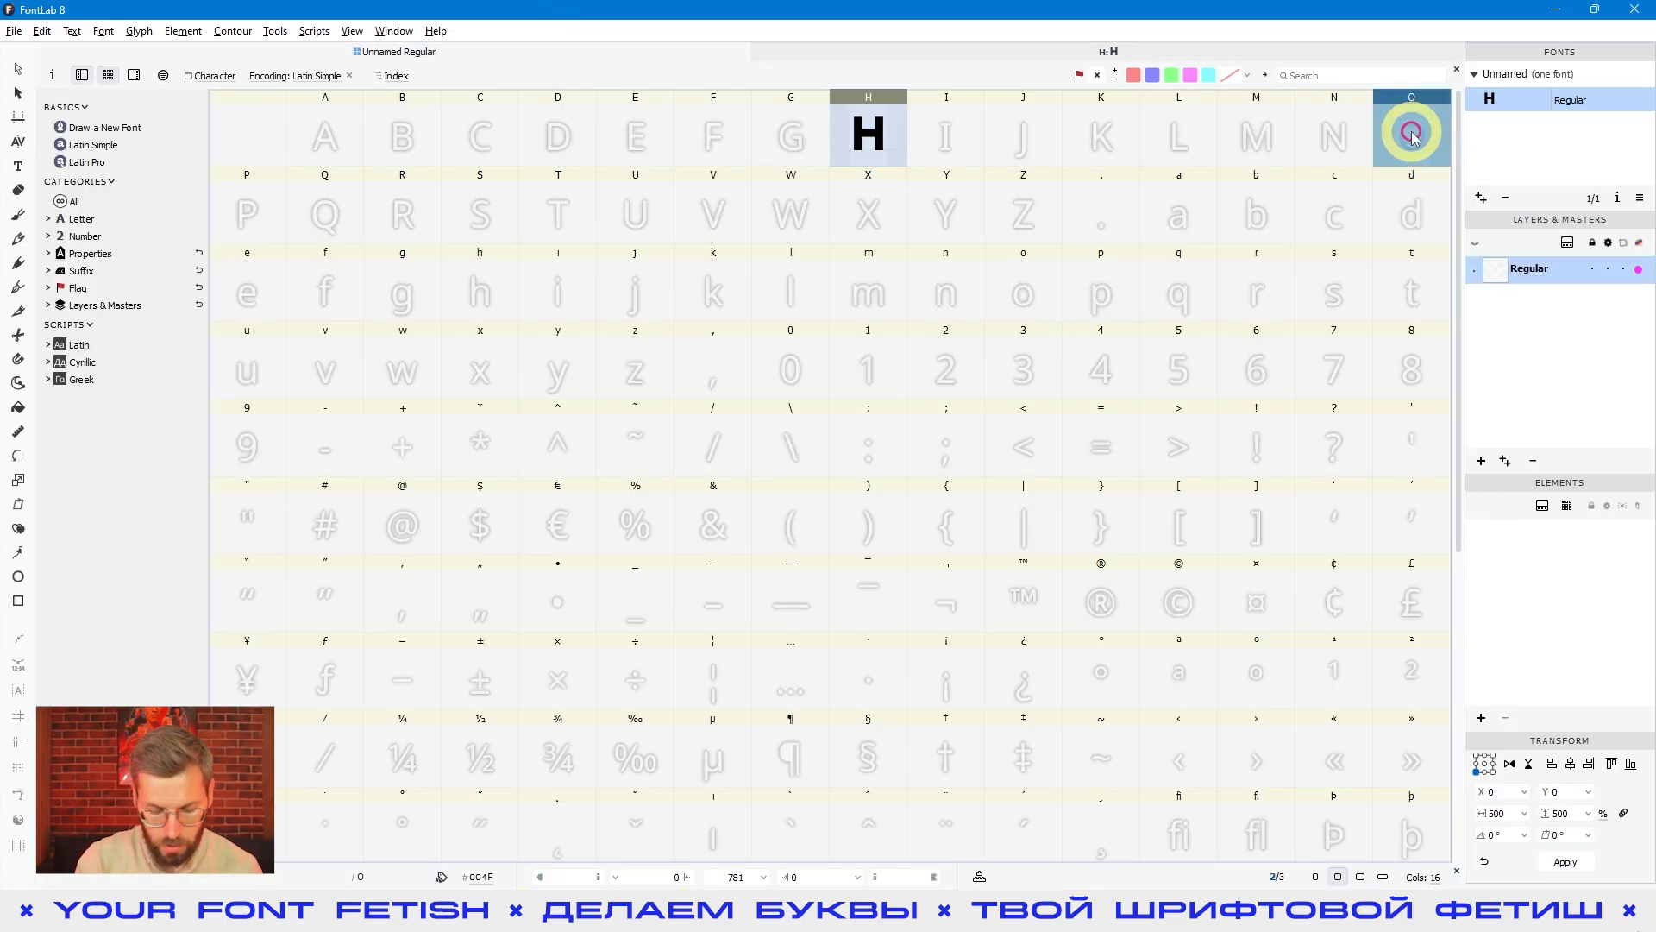
key("Return")
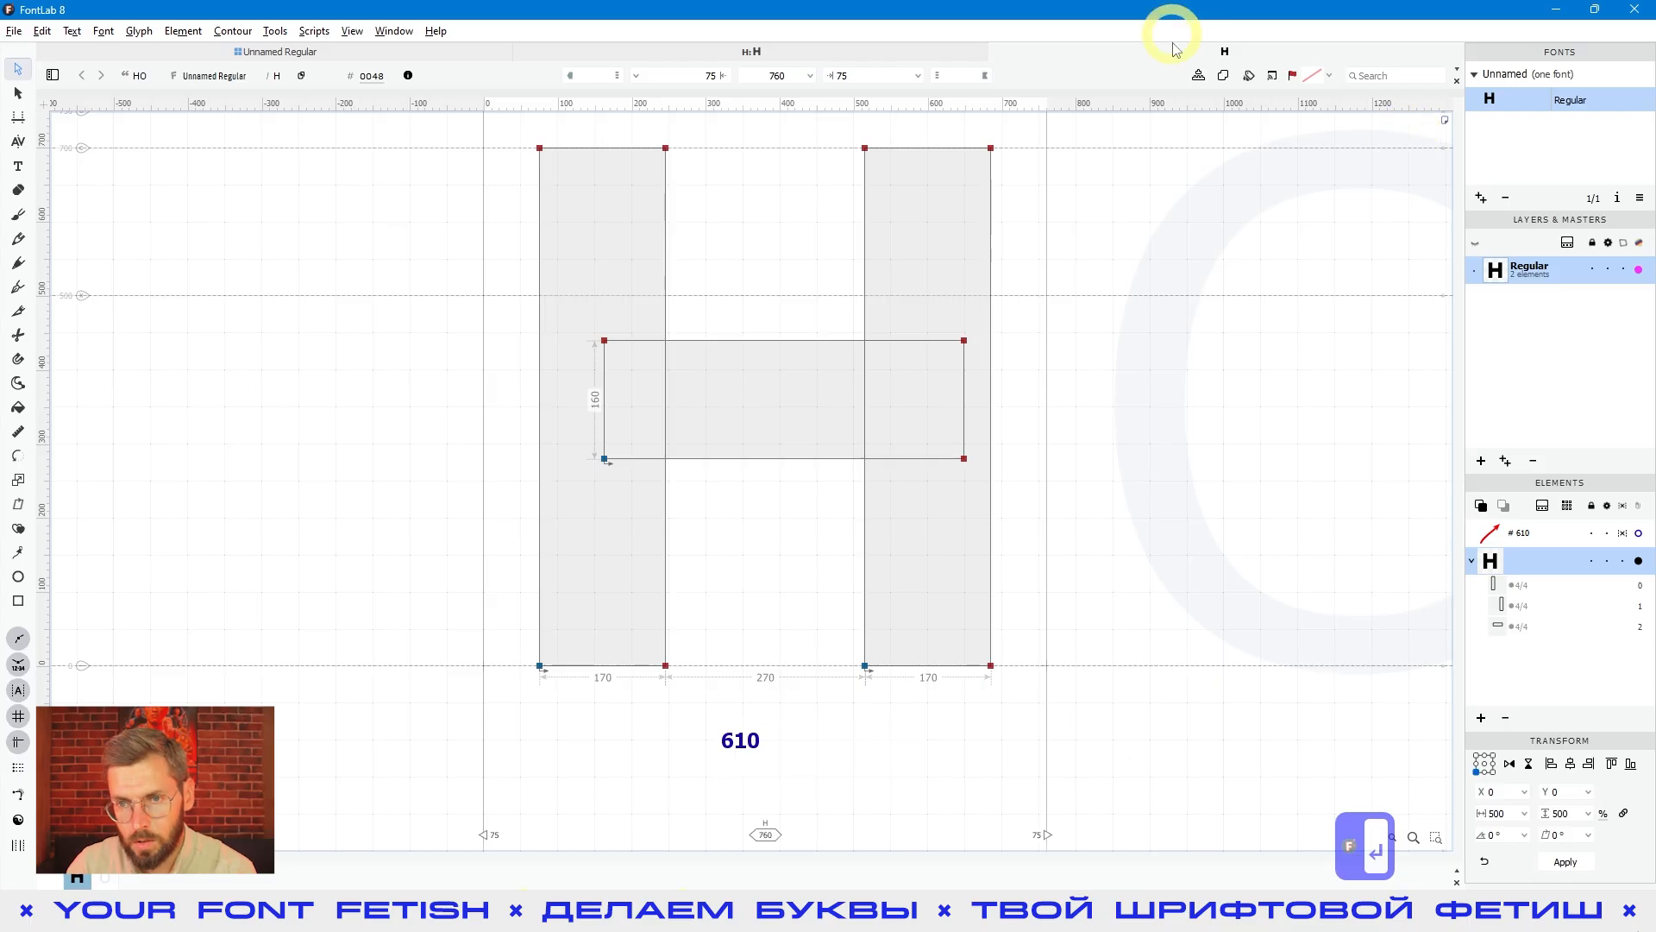
left_click(295, 54)
left_click(788, 54)
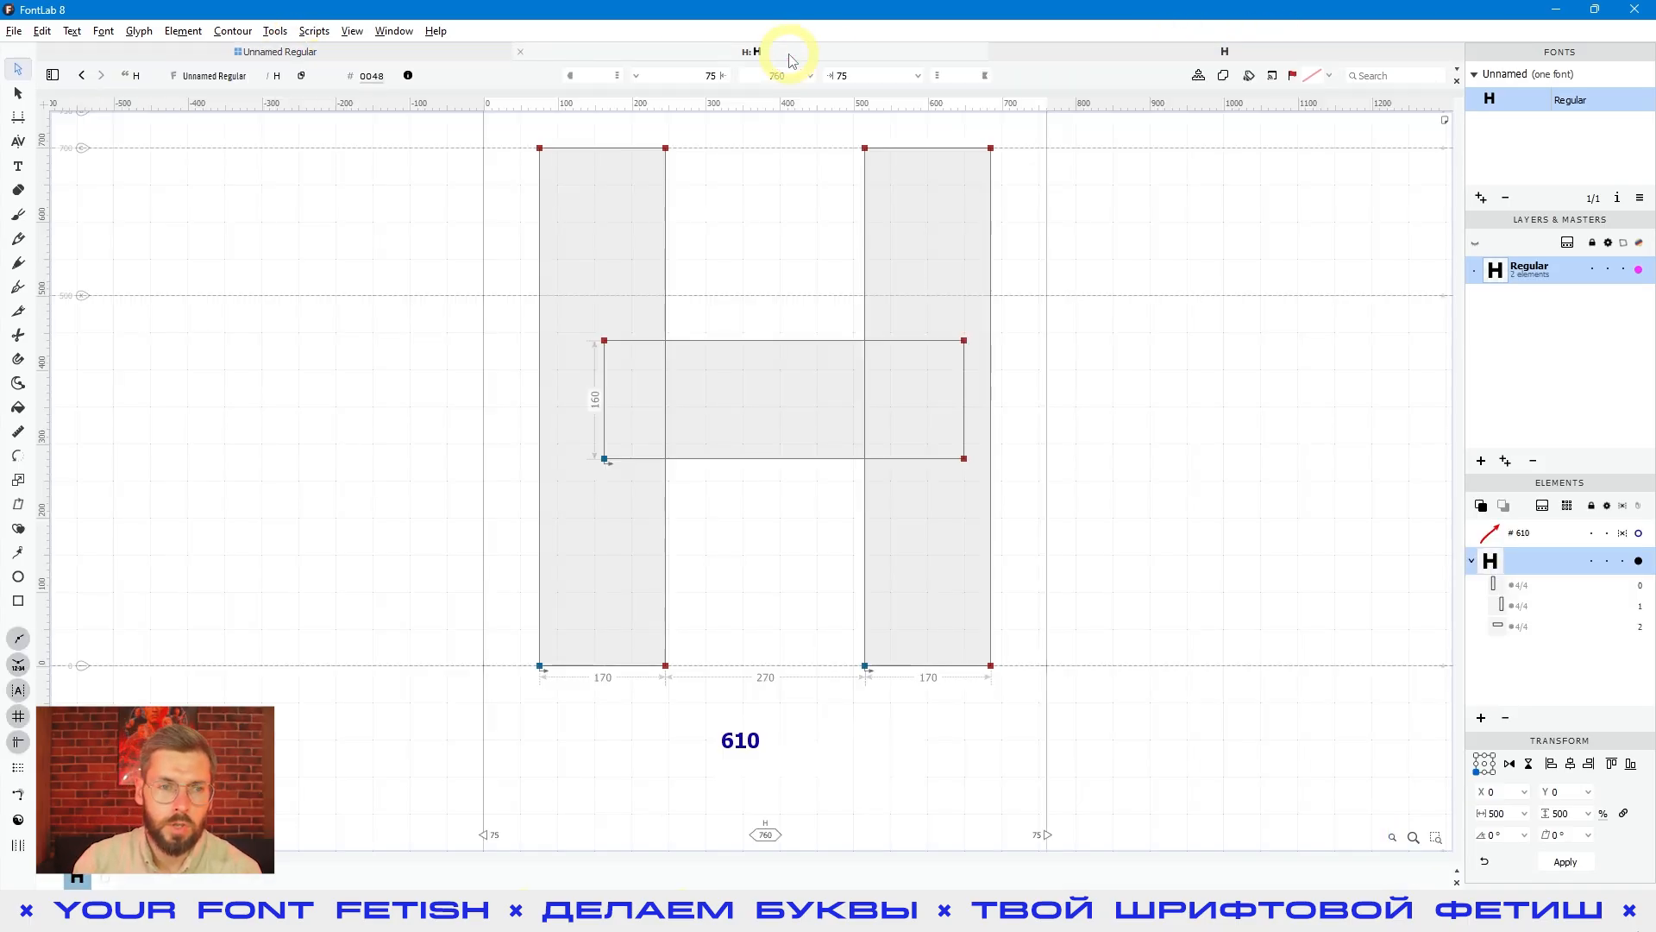
Return to the font overview and toggle and apply the Font Window preference for opening a single glyph in an existing glyph window
left_click(282, 51)
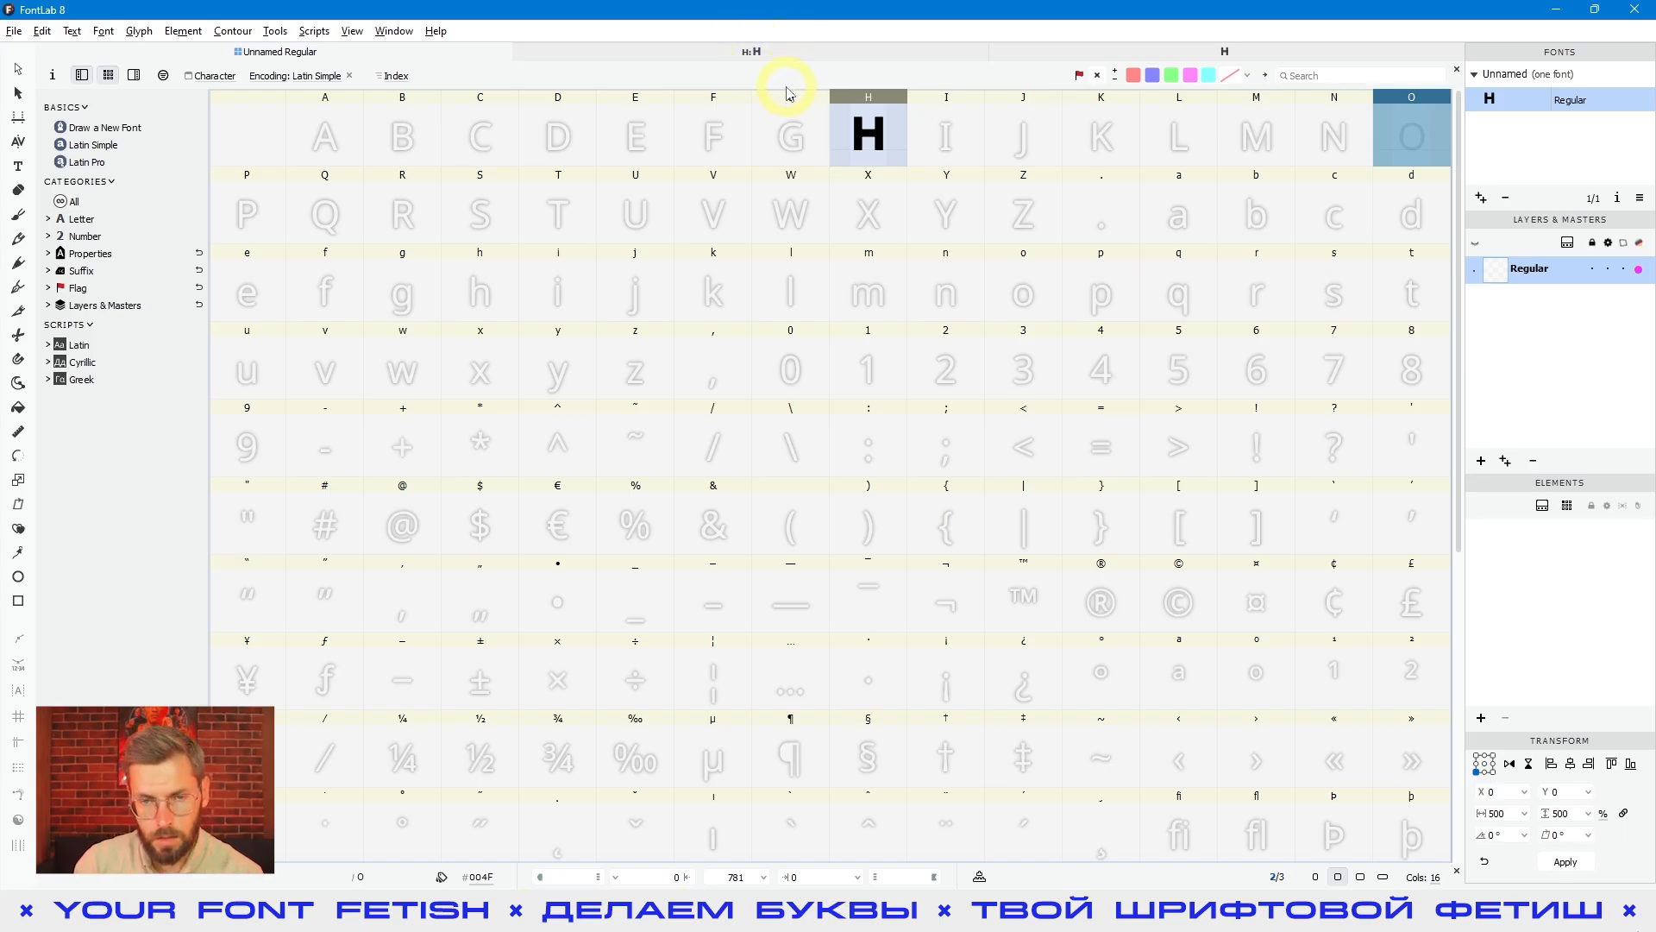
left_click(983, 260)
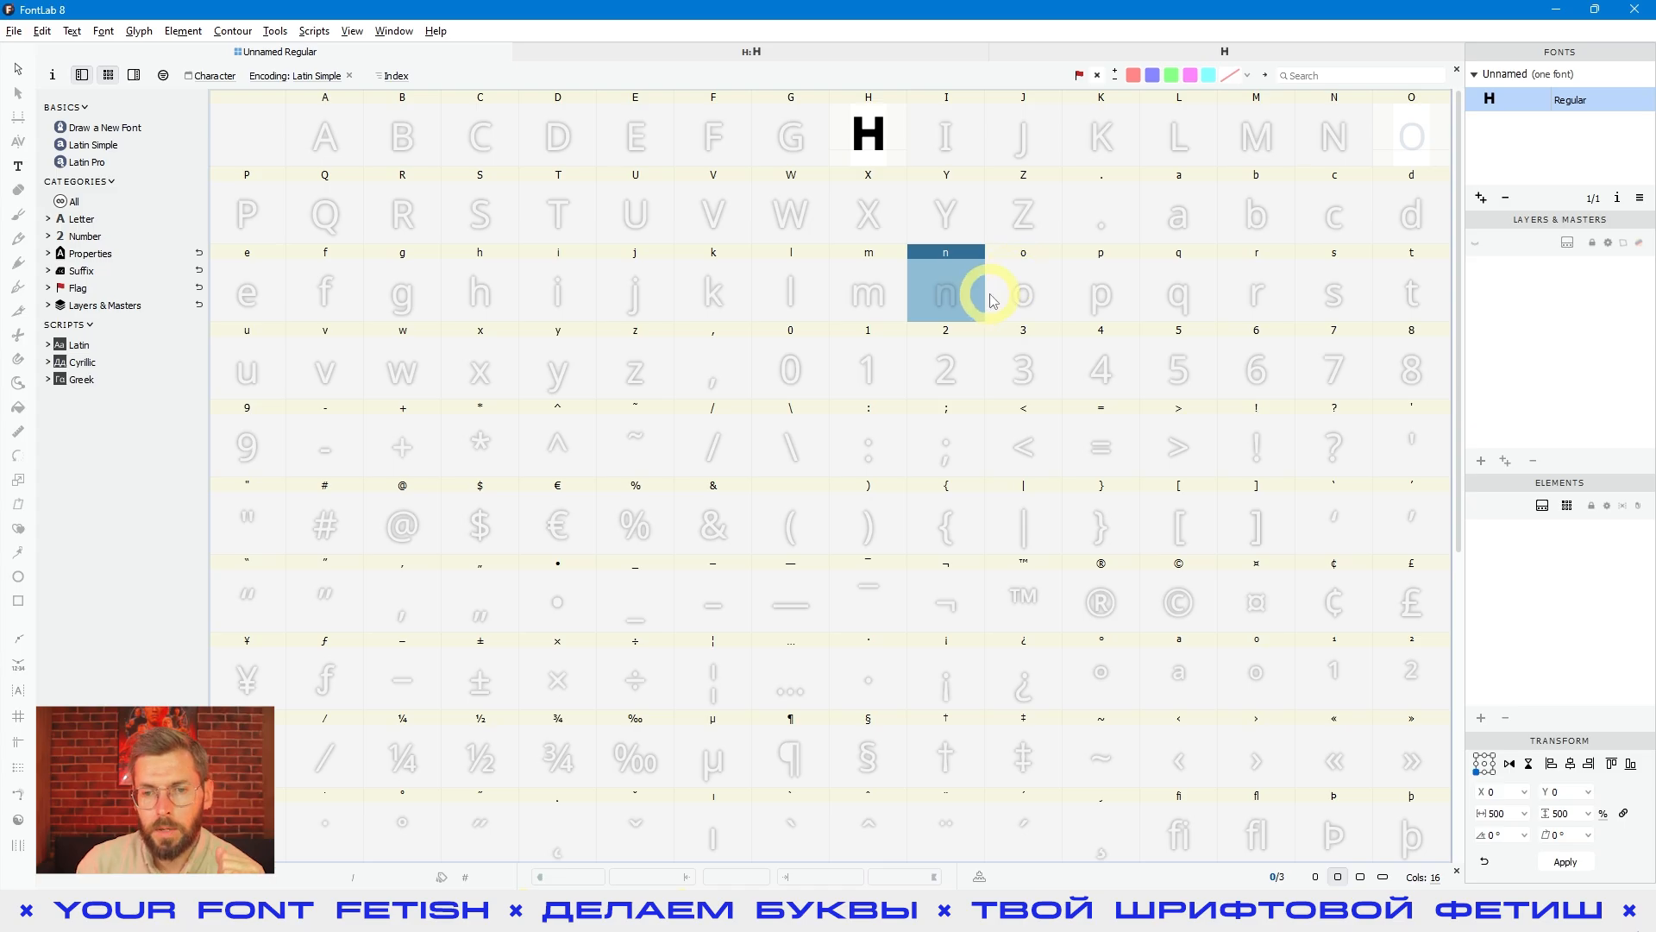
left_click(1051, 352)
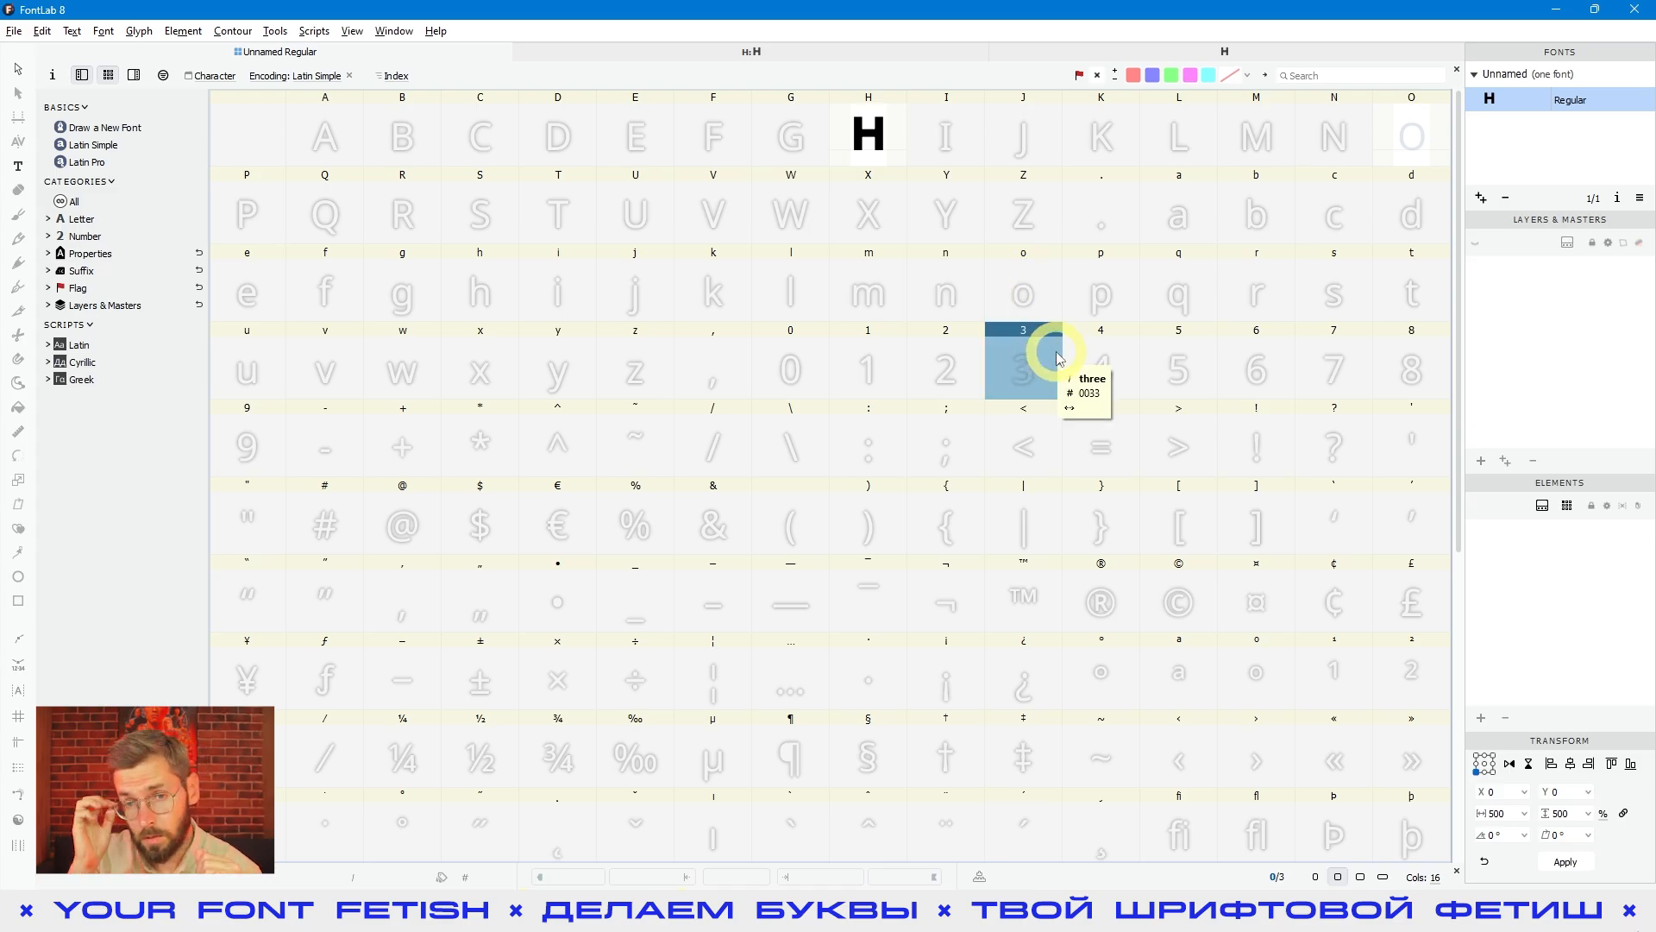
left_click(41, 30)
left_click(112, 534)
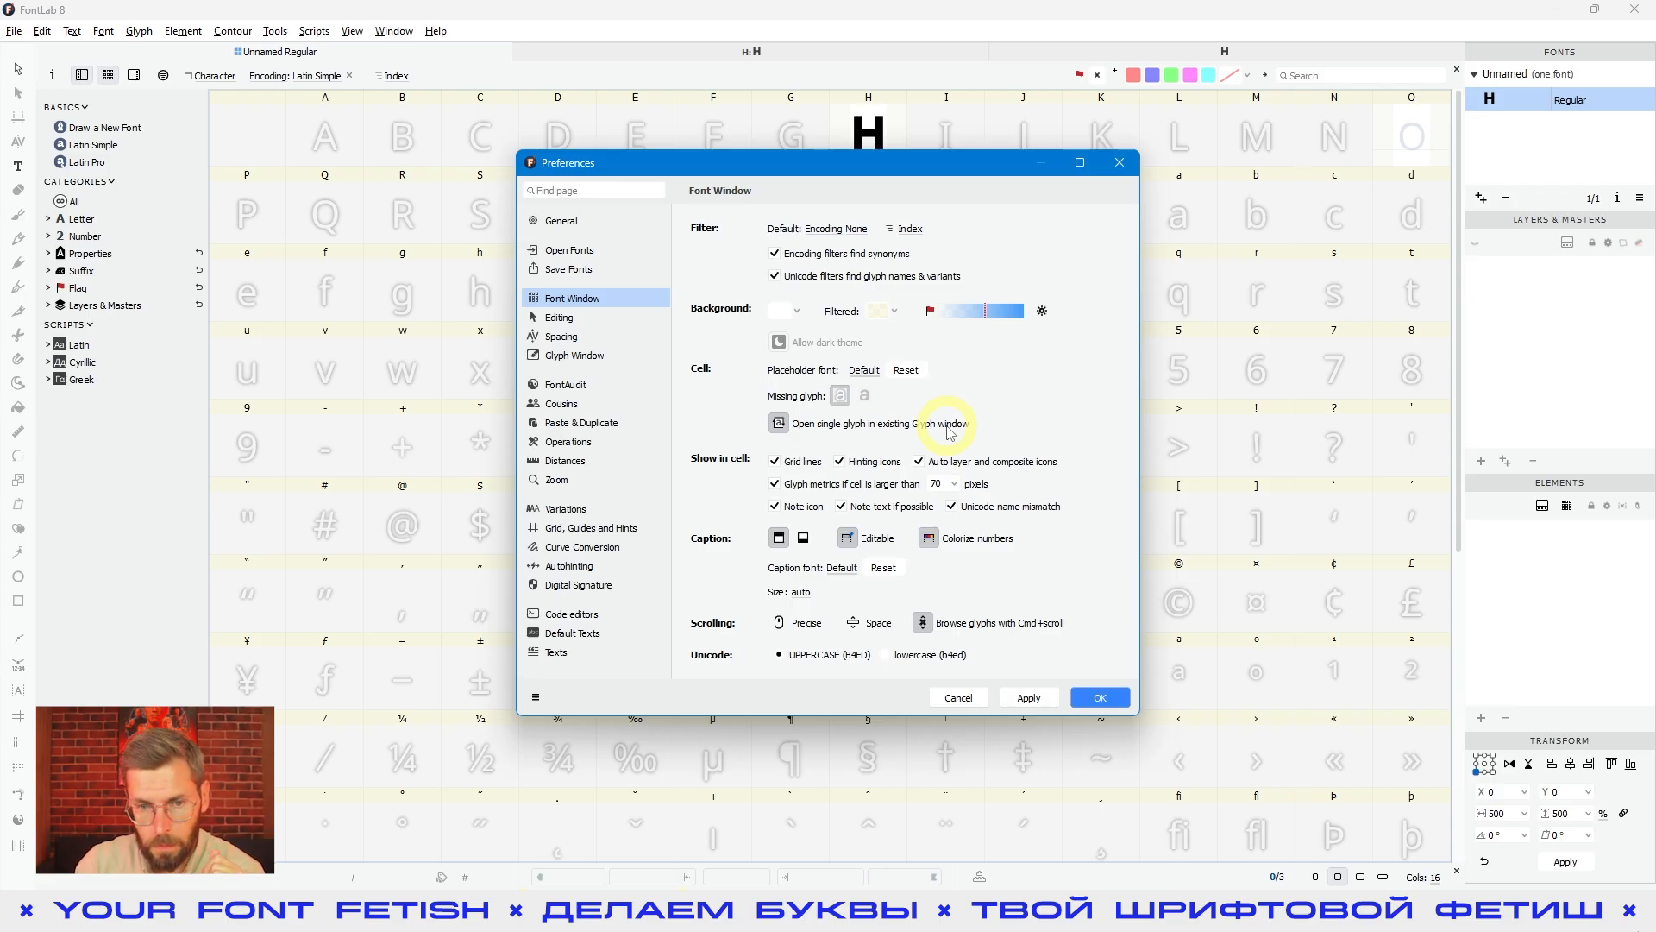
left_click(775, 425)
left_click(1029, 696)
left_click(1103, 698)
Test glyph opening by opening O and H in turn from the font overview, returning to the overview after each
left_click(867, 138)
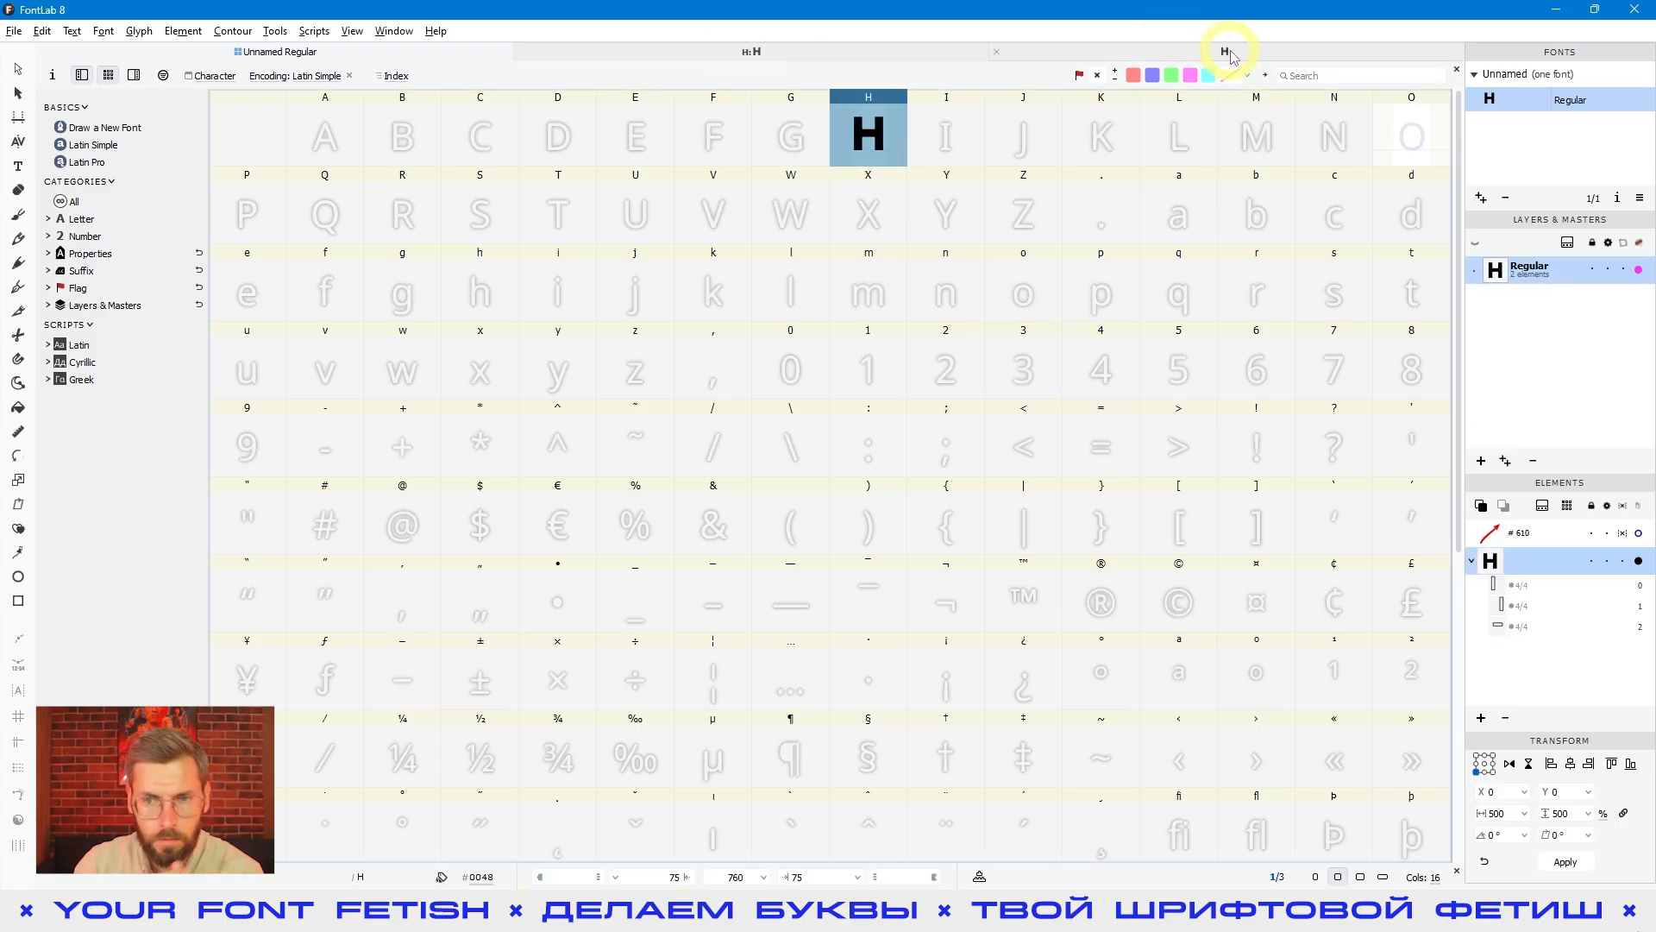
double_click(1411, 135)
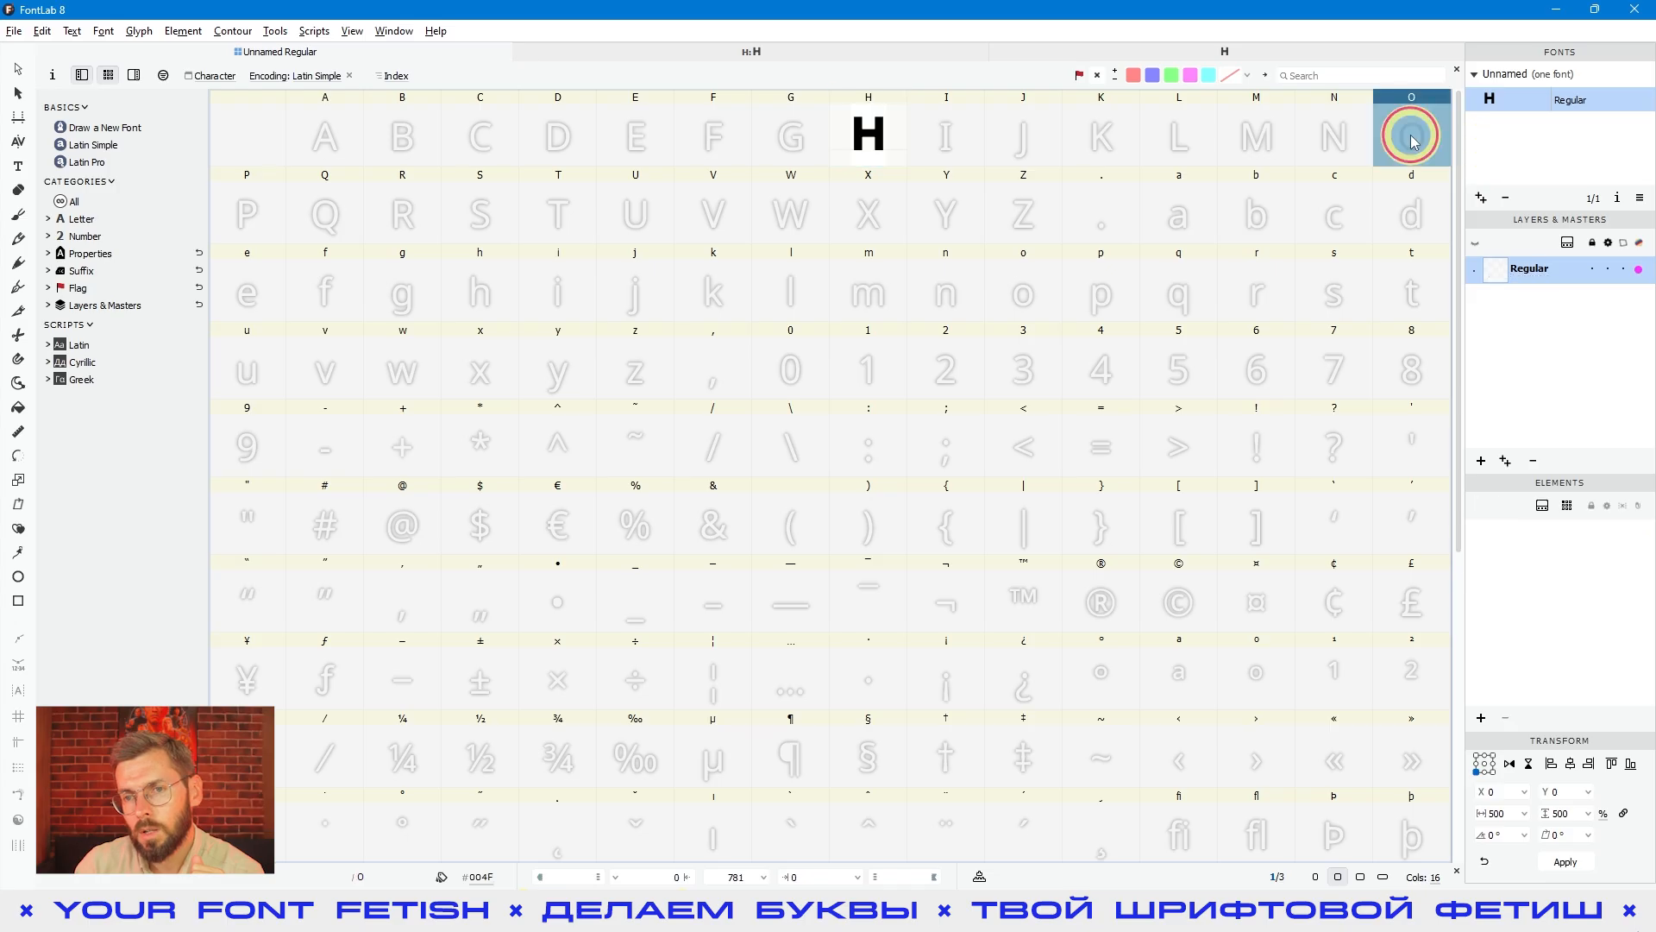
left_click(249, 52)
left_click(856, 153)
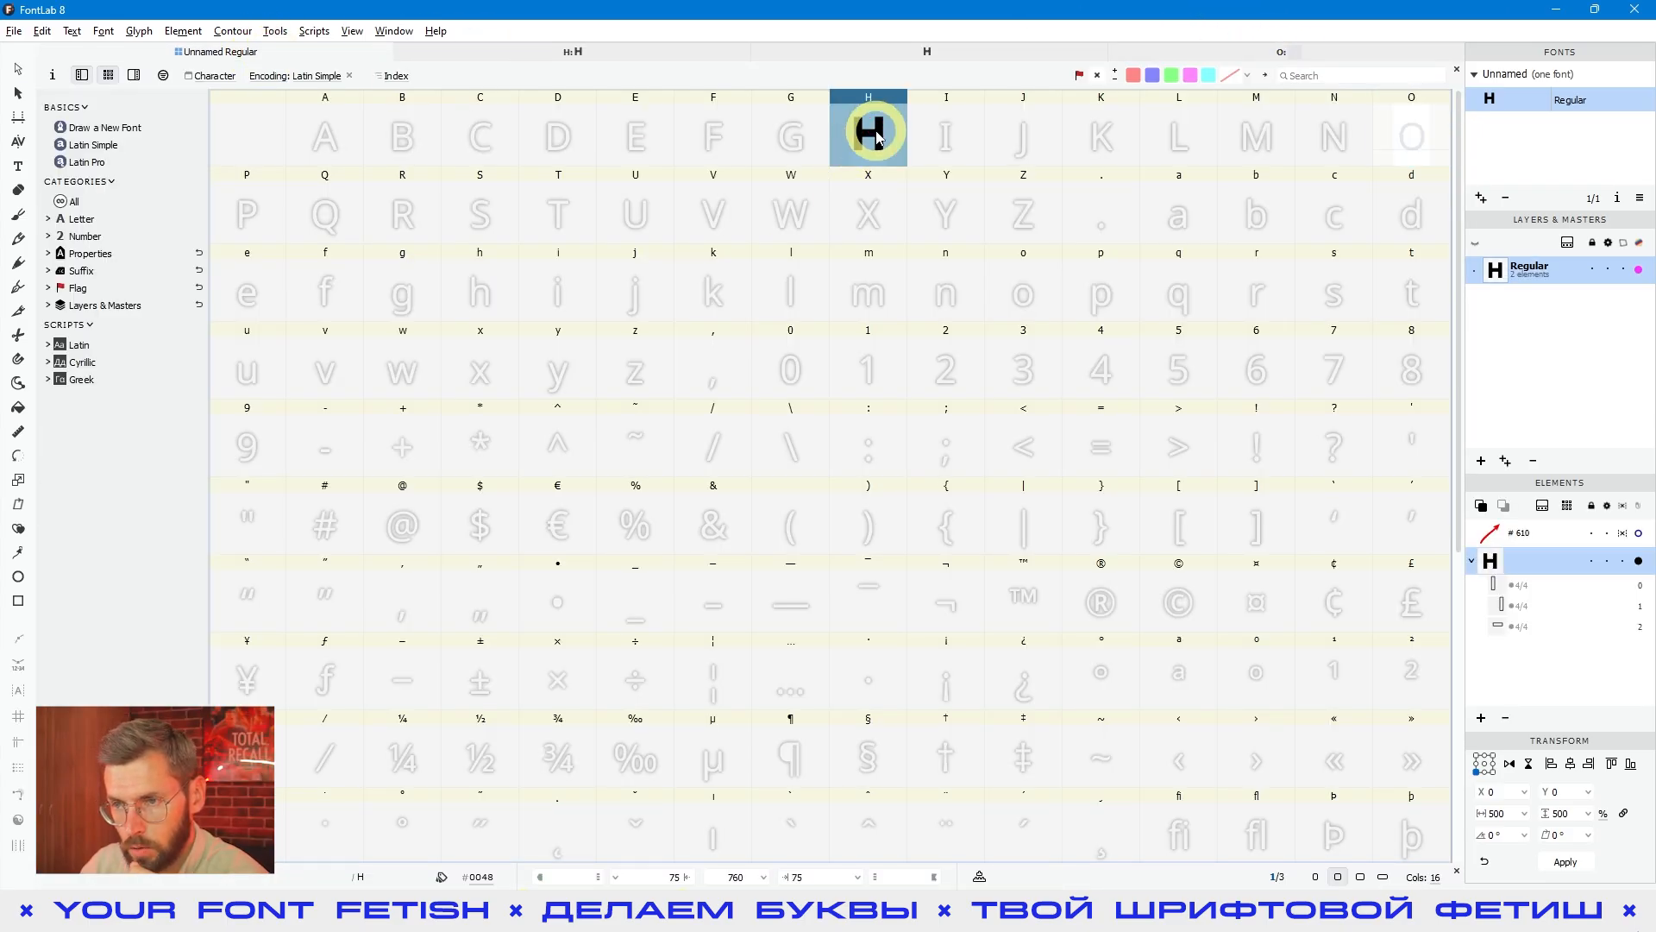
double_click(857, 153)
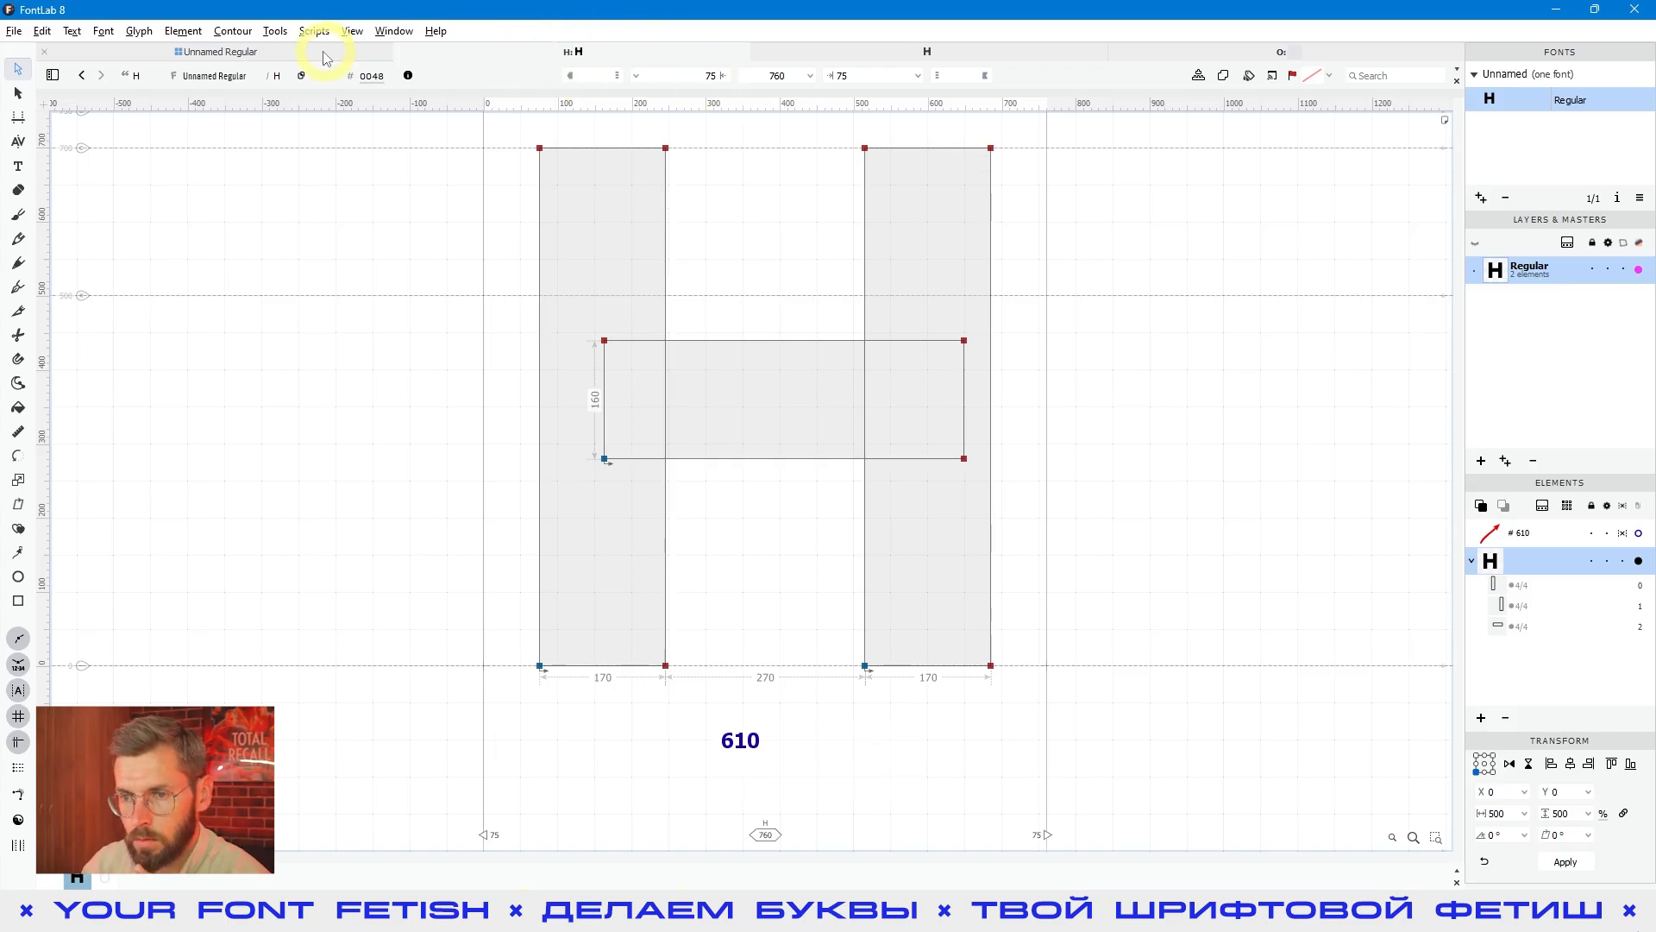
left_click(302, 73)
left_click(998, 410)
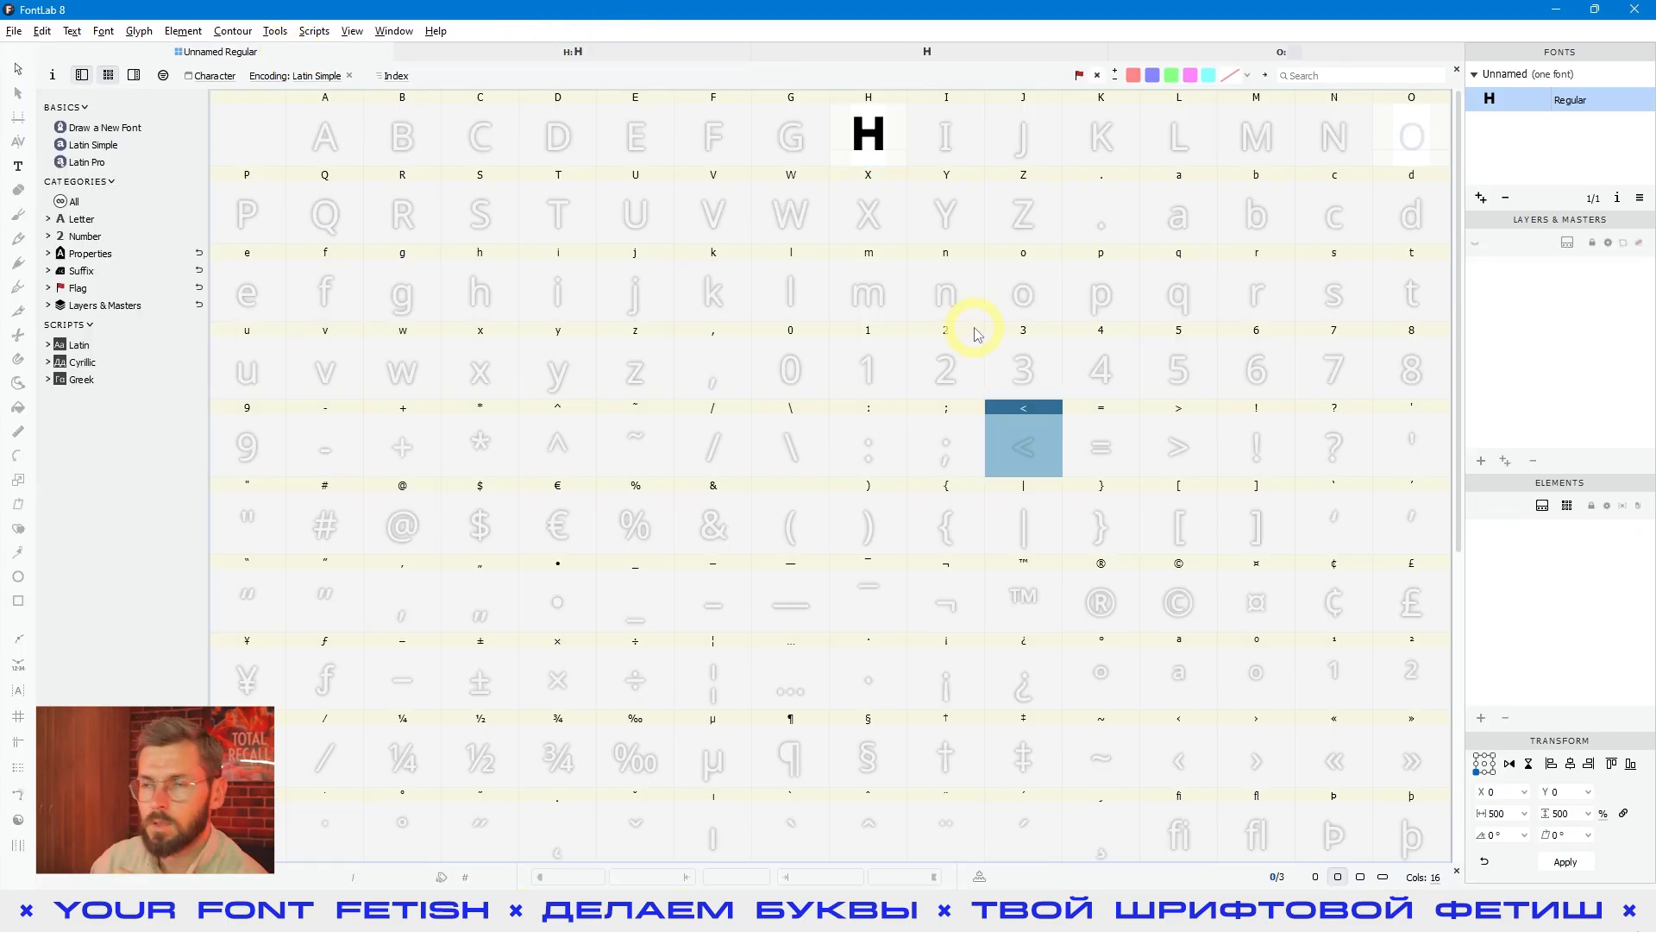
Look over the Журнальная Рубленая specimen scan in FastStone Image Viewer, return to FontLab and reopen the H glyph
key("alt+Tab")
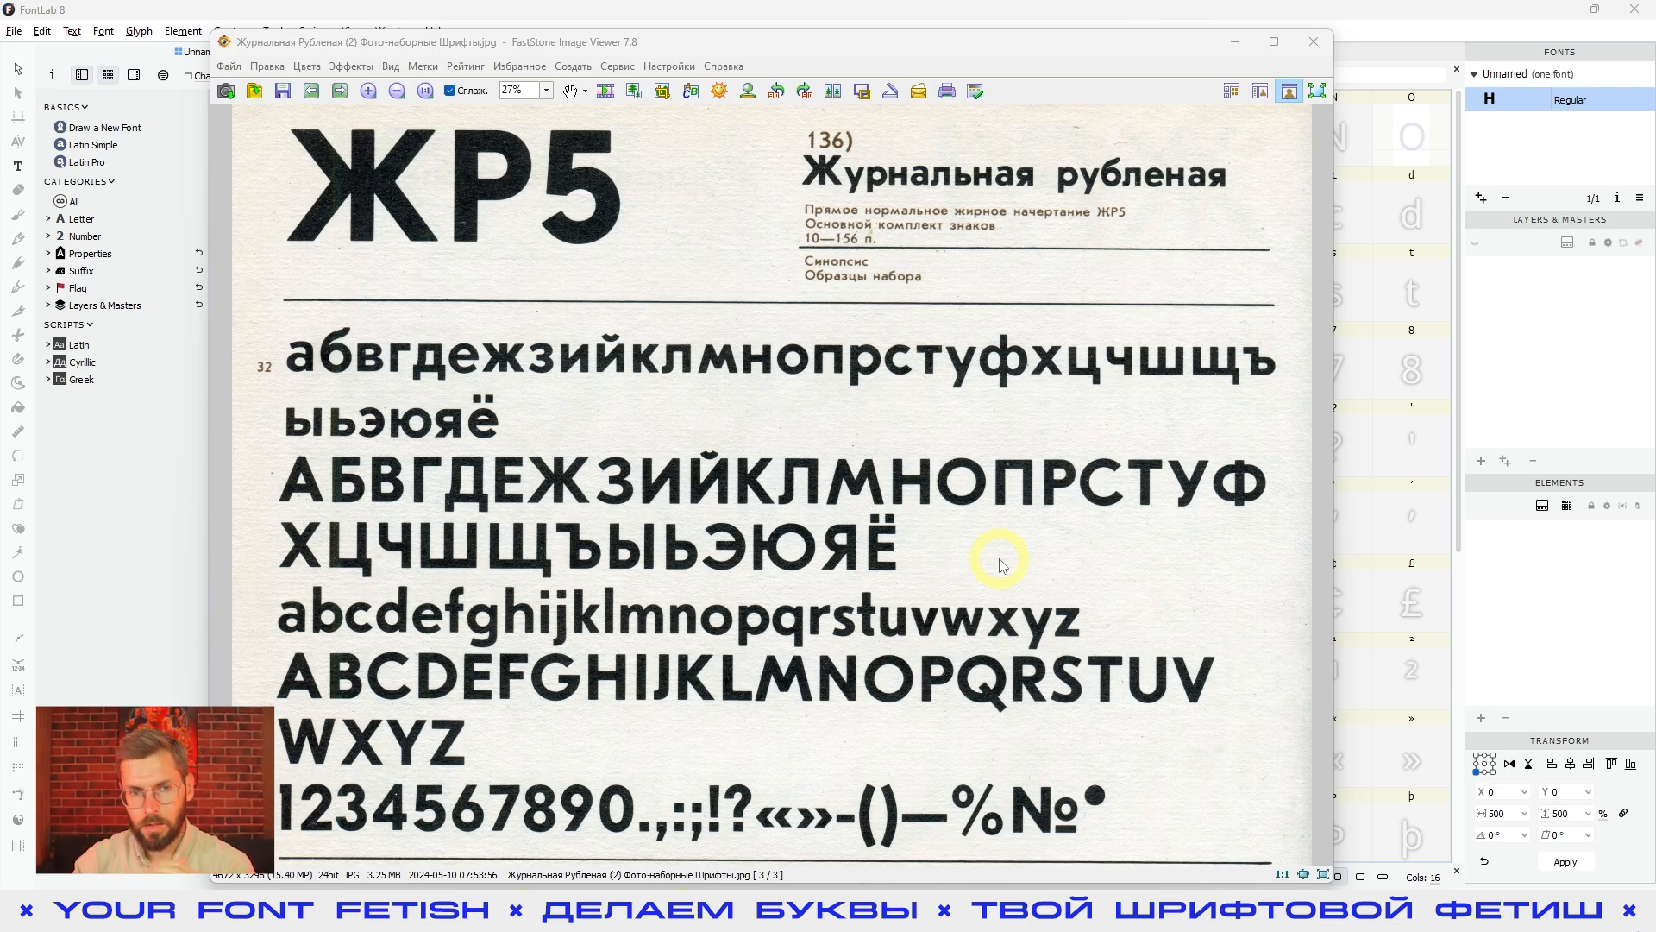
key("Escape")
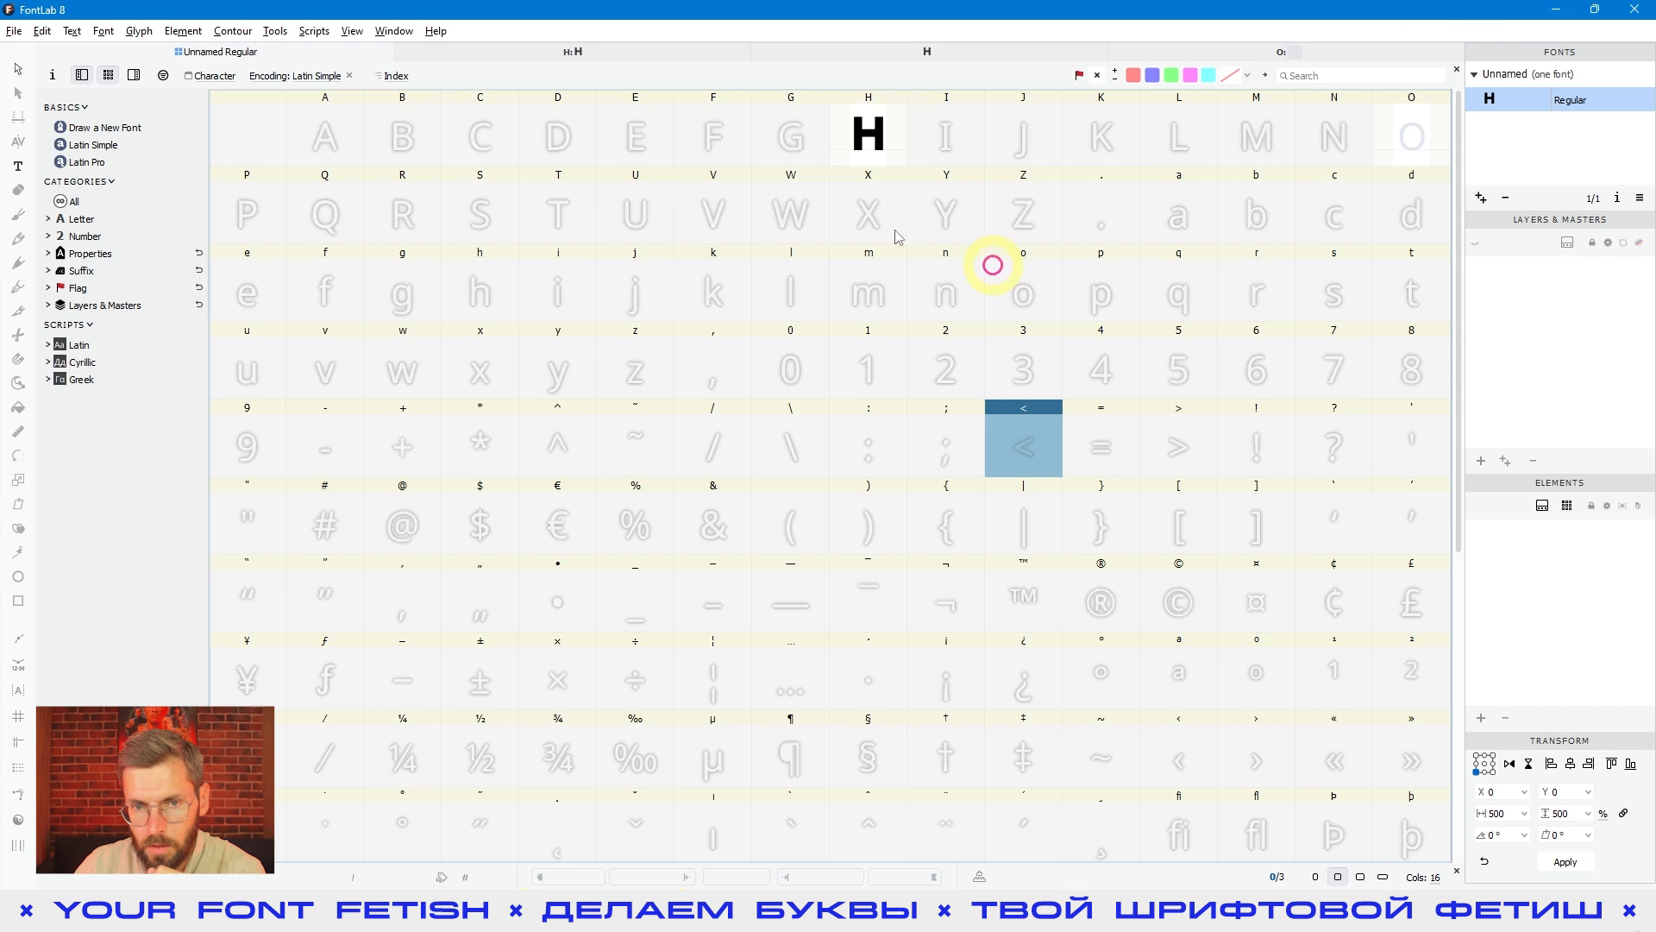
left_click(868, 145)
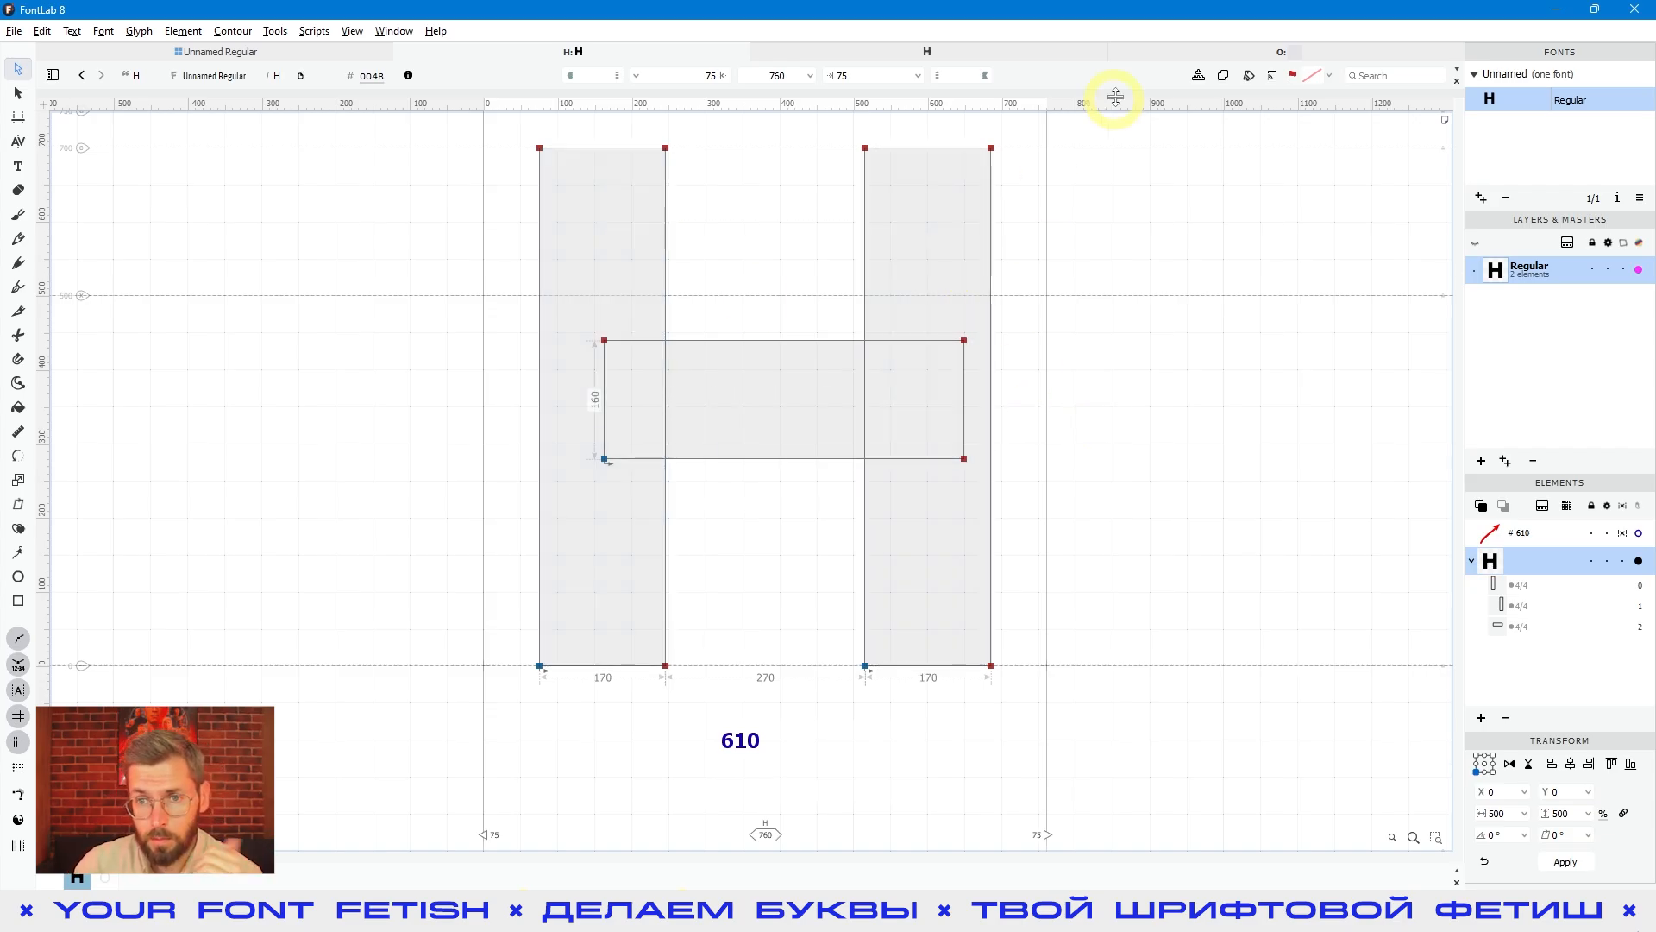
Bring up the empty O glyph and add a mask layer to its Regular master
left_click(1191, 57)
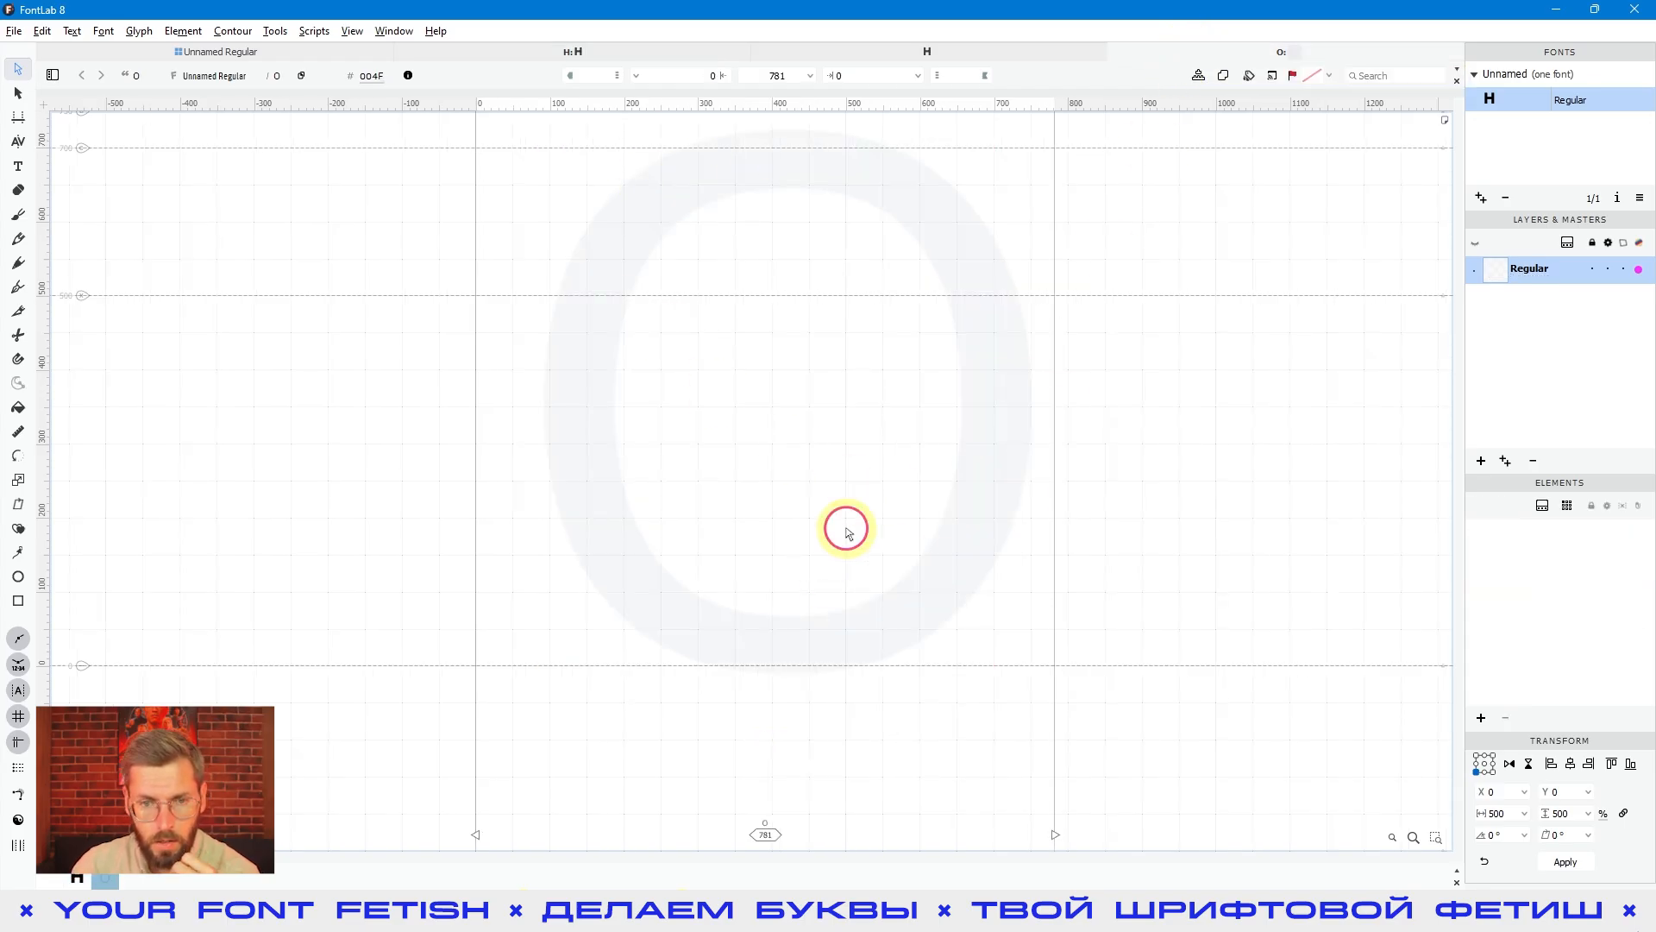
scroll(862, 496, "down", 3)
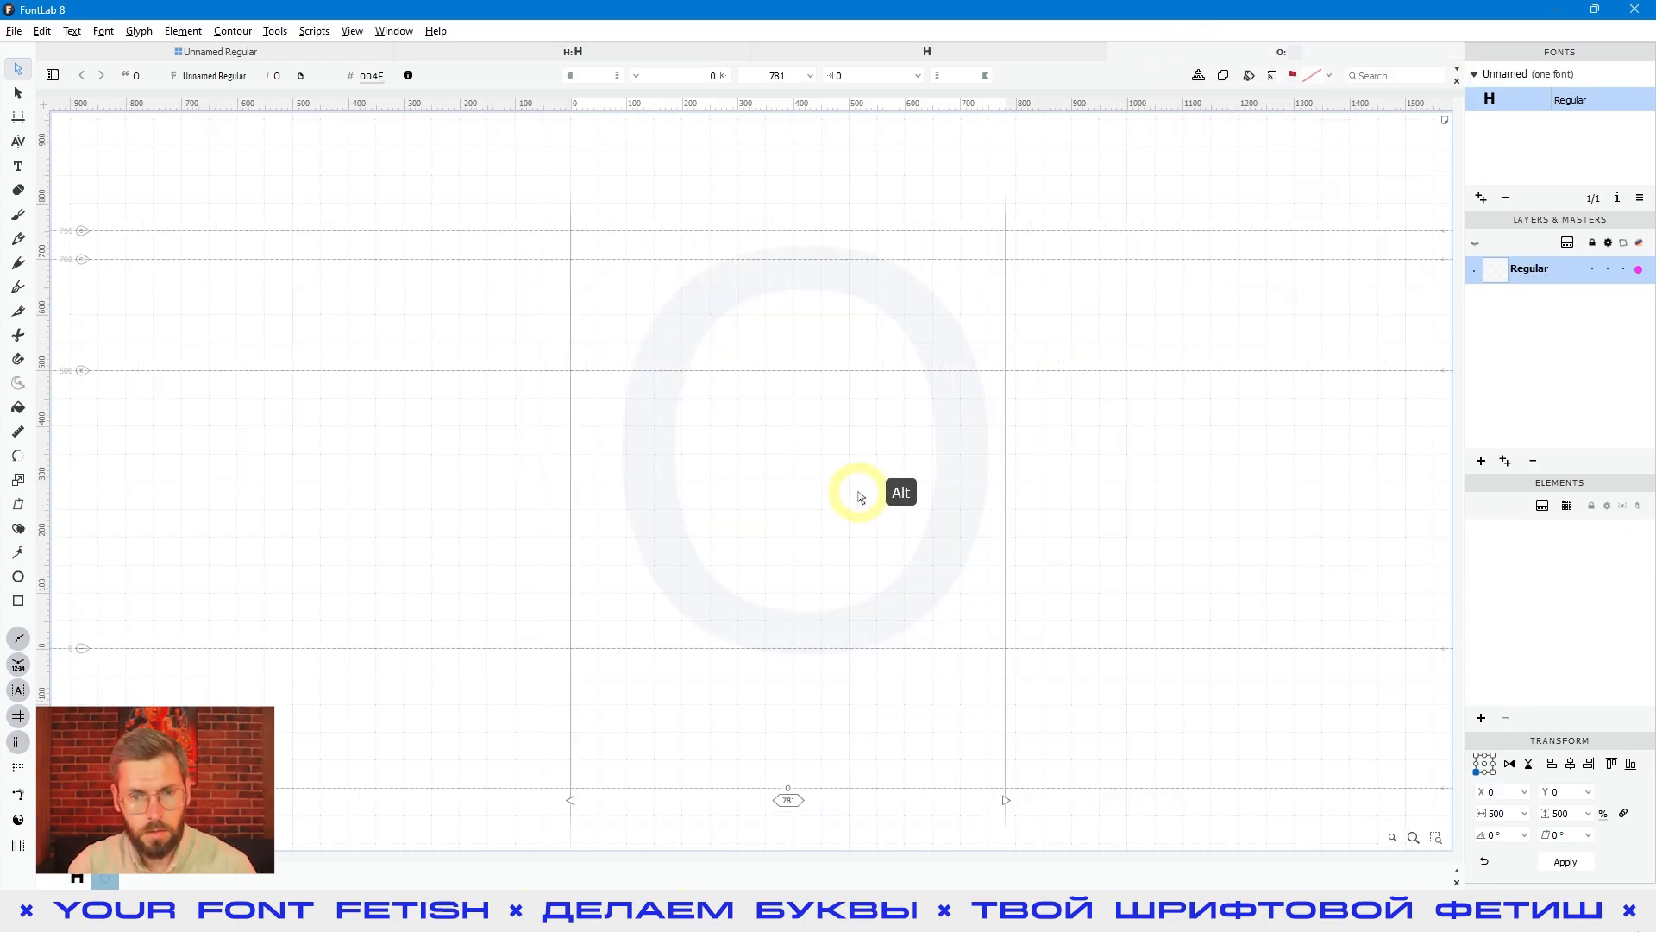
left_click(275, 31)
mouse_move(286, 118)
left_click(573, 101)
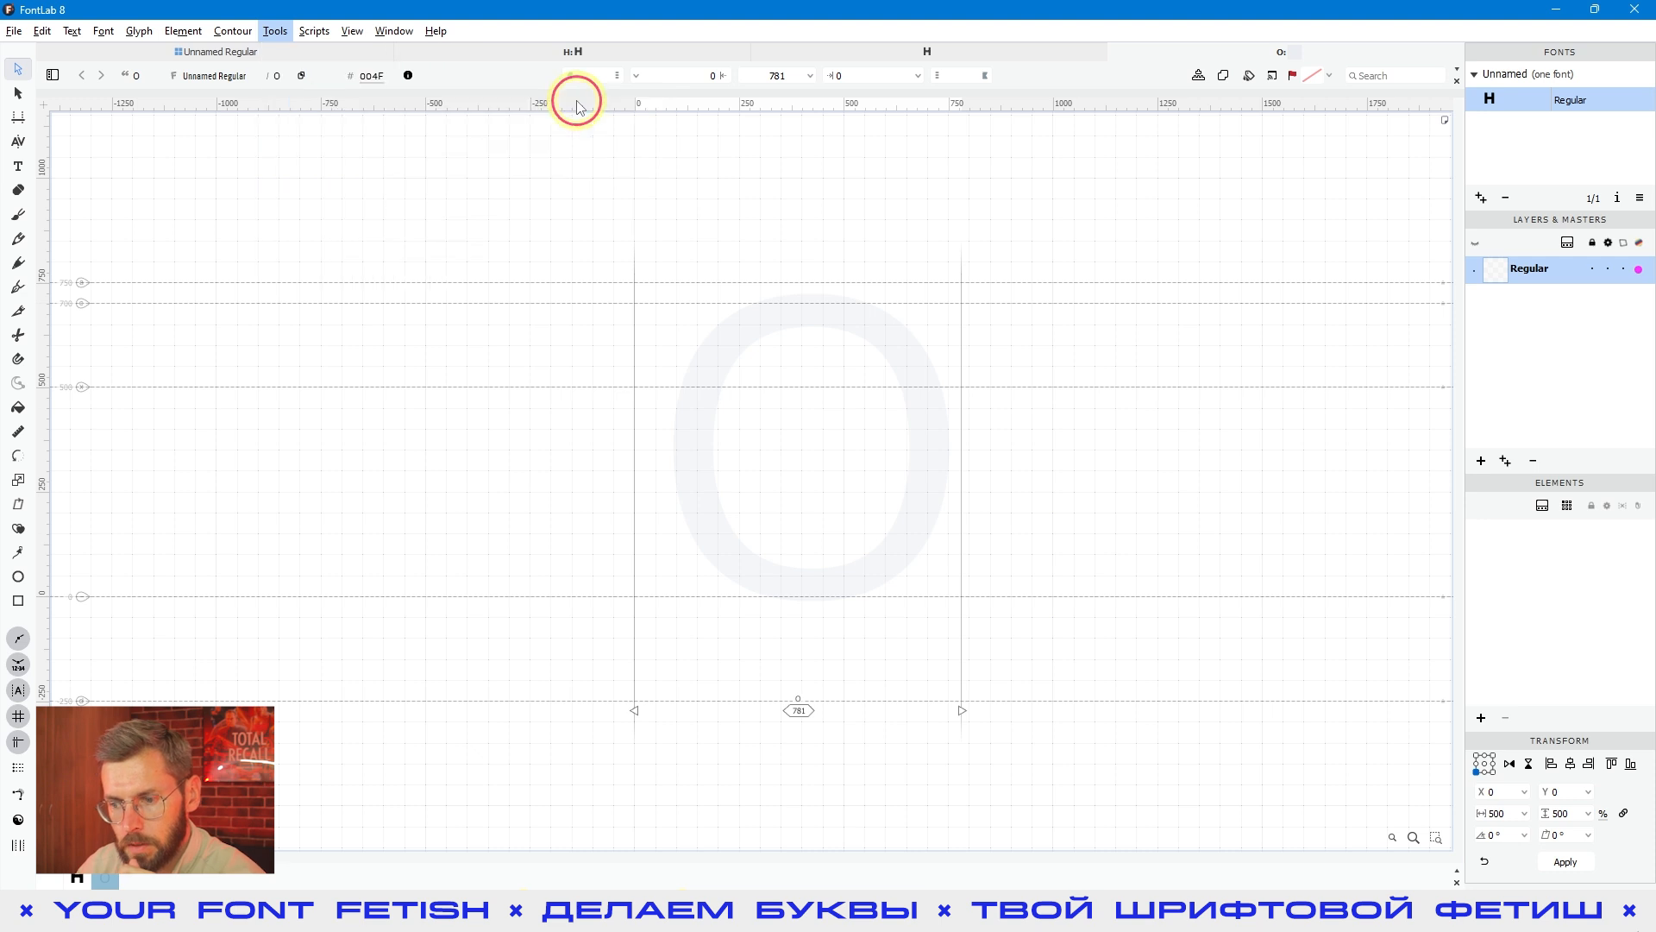
Switch to FastStone Image Viewer and copy an area of about 249 × 271 px around the uppercase Cyrillic О using the crop function
left_click(1144, 900)
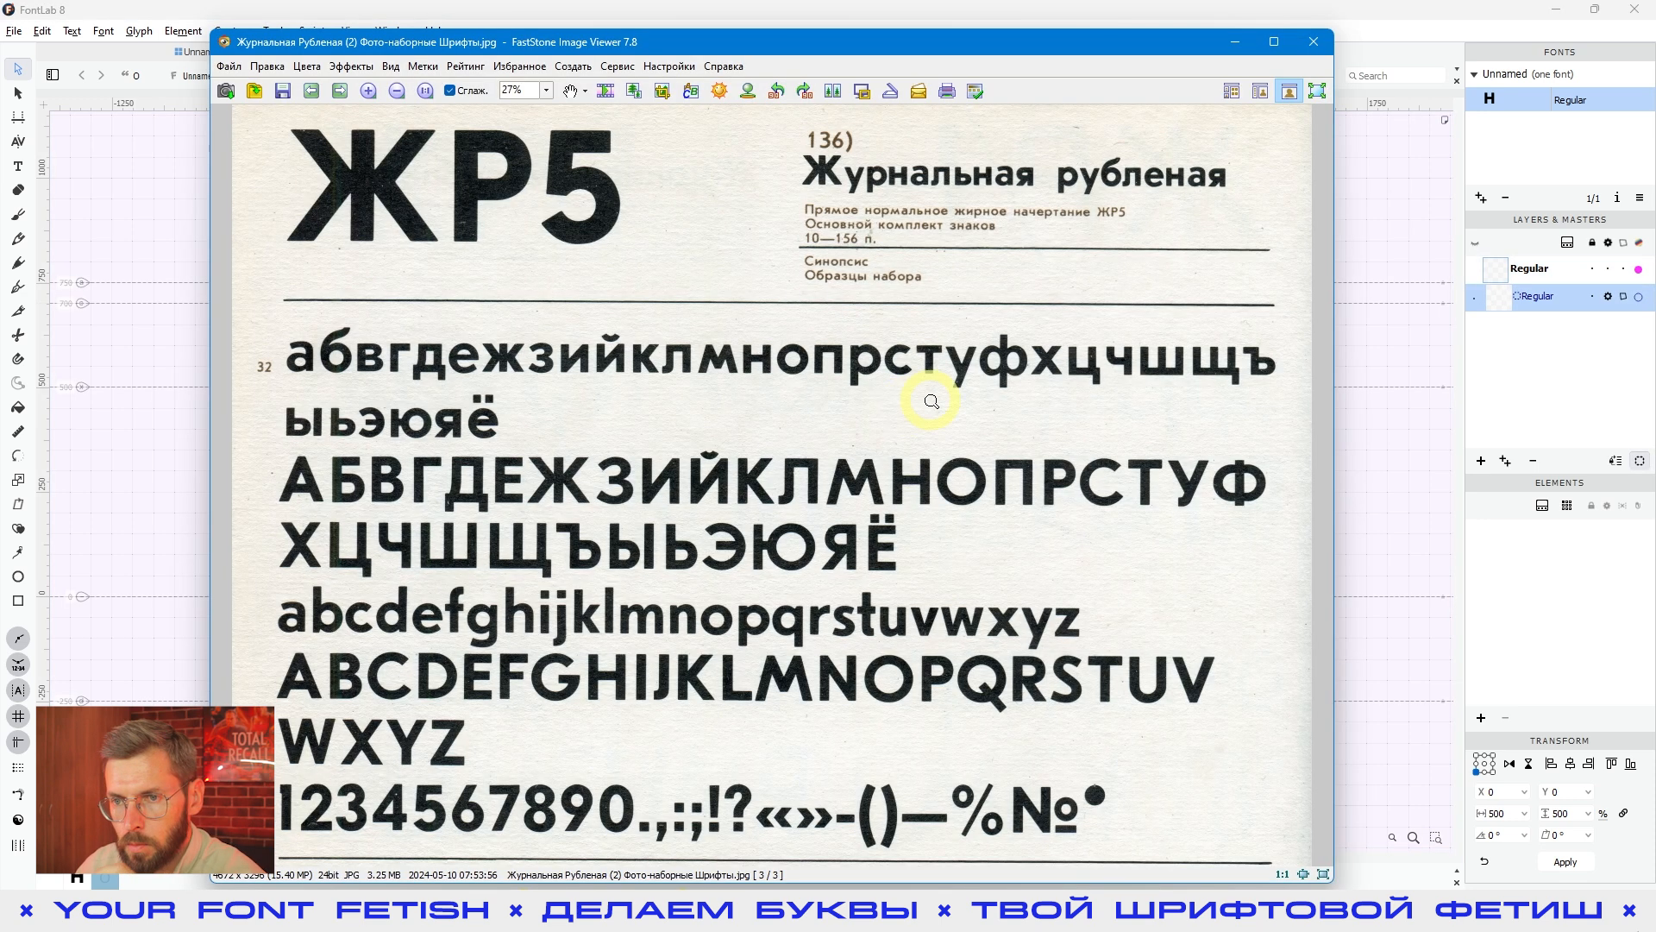
left_click(662, 91)
scroll(1010, 464, "up", 3)
scroll(1014, 461, "up", 1)
left_click_drag(921, 658, 1035, 666)
left_click_drag(862, 373, 968, 488)
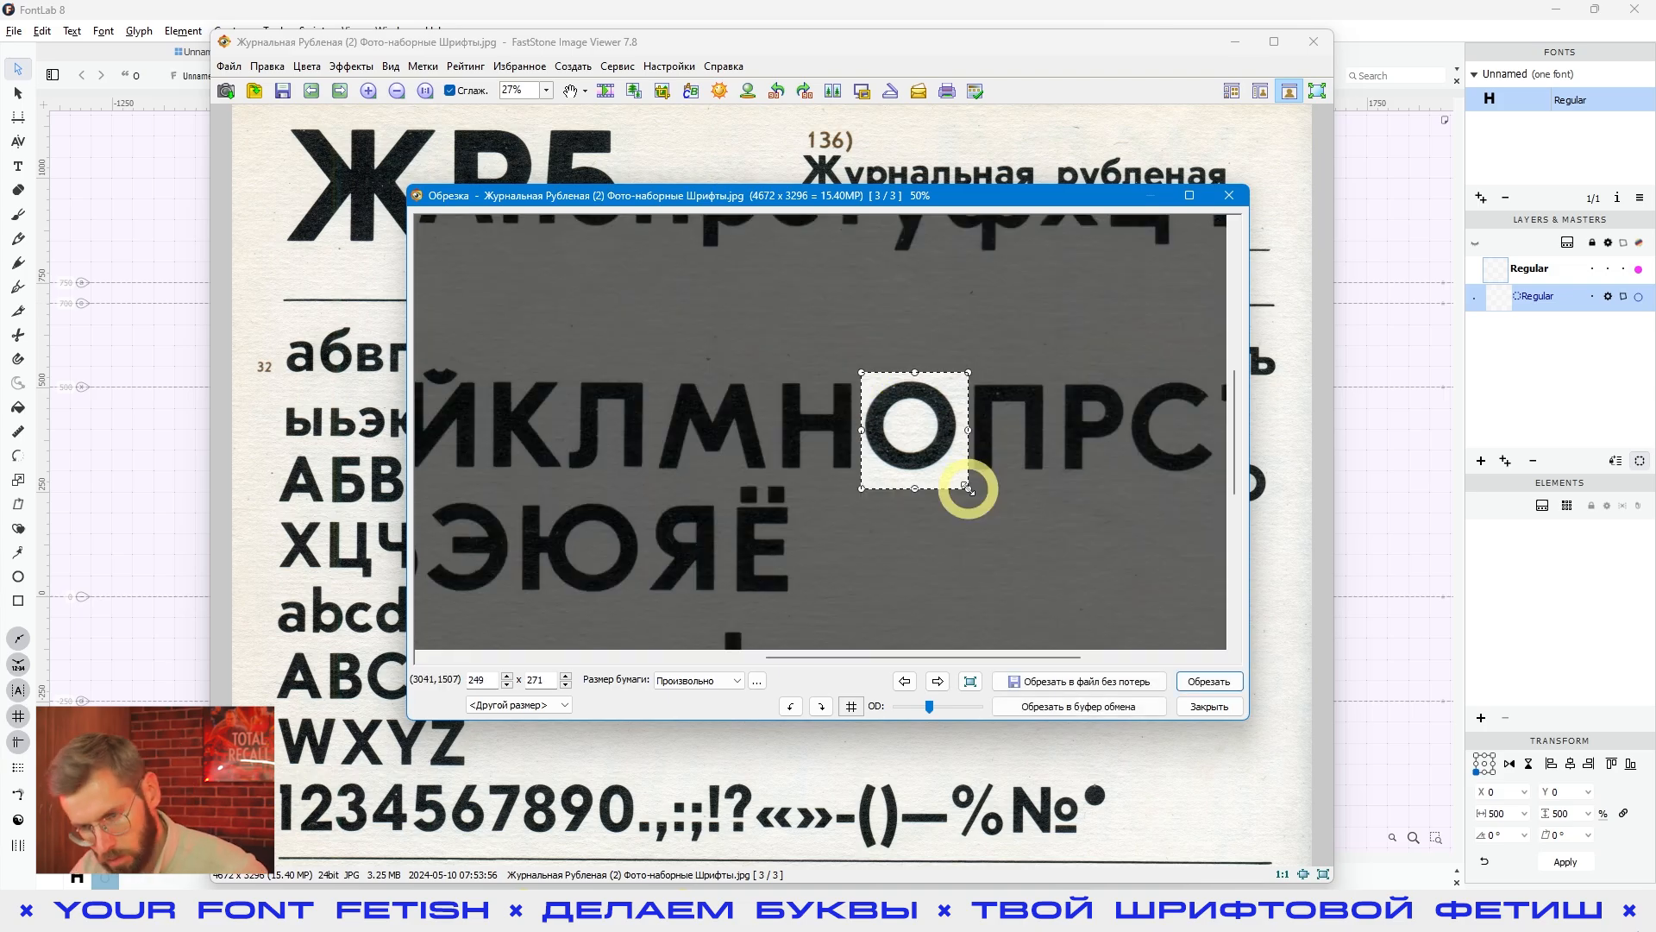
key("ctrl+c")
Paste the copied О scan into the O glyph's mask layer in FontLab and scale it to span baseline to cap height
left_click(1367, 470)
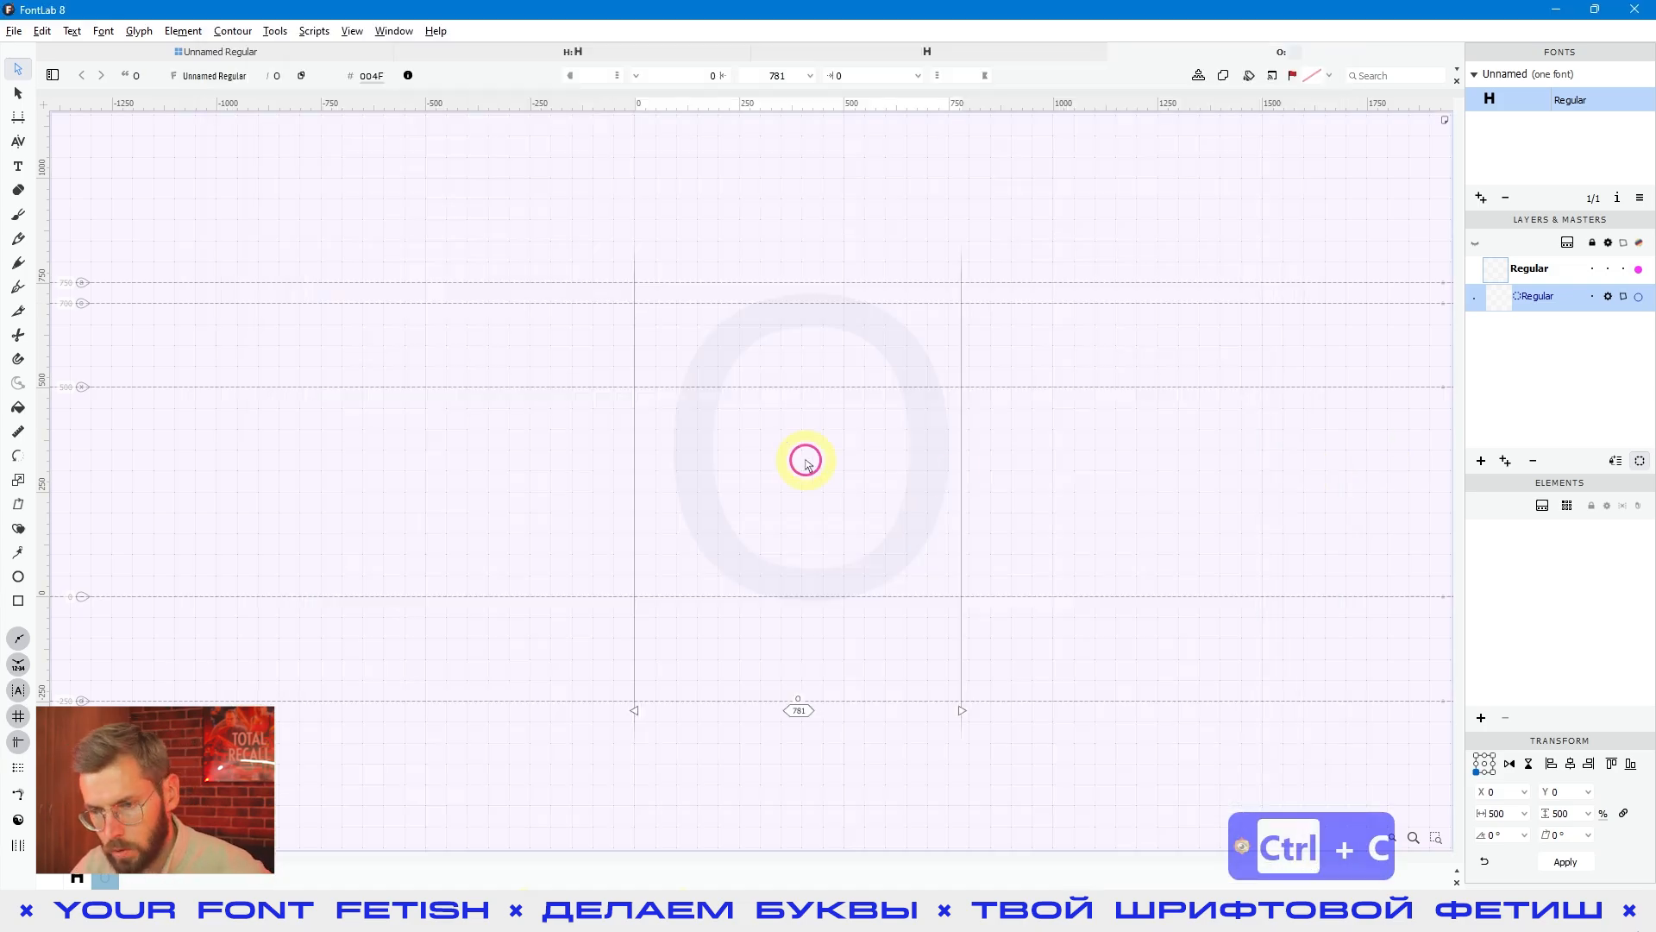
key("ctrl+v")
left_click_drag(758, 473, 854, 447)
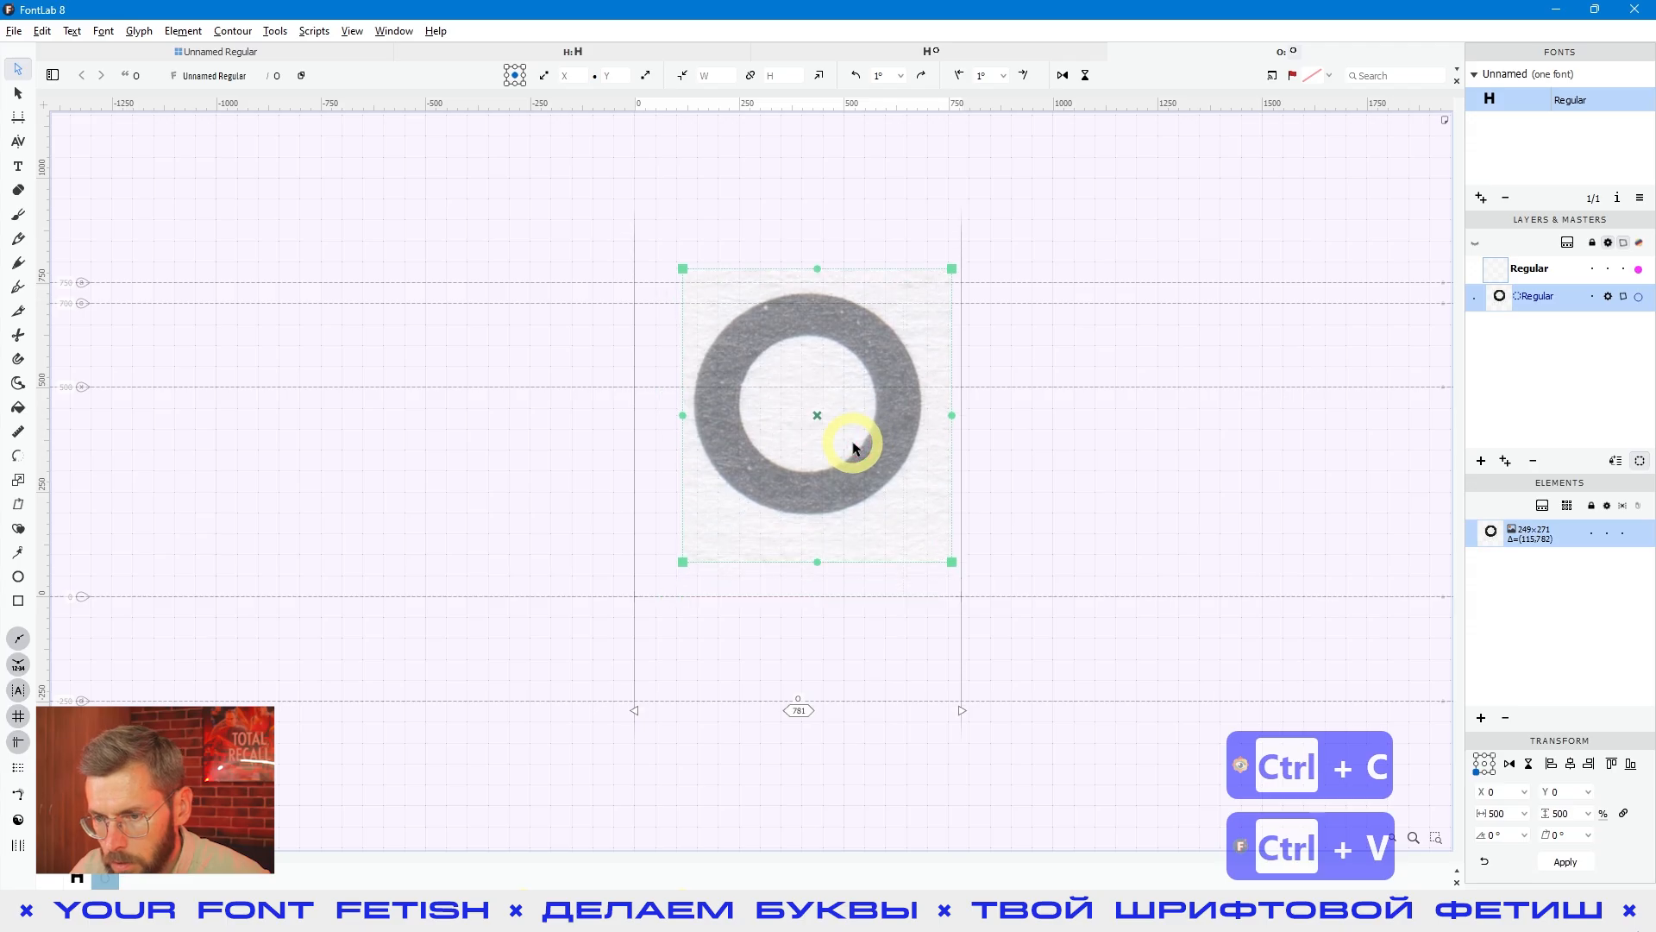
left_click_drag(817, 562, 816, 658)
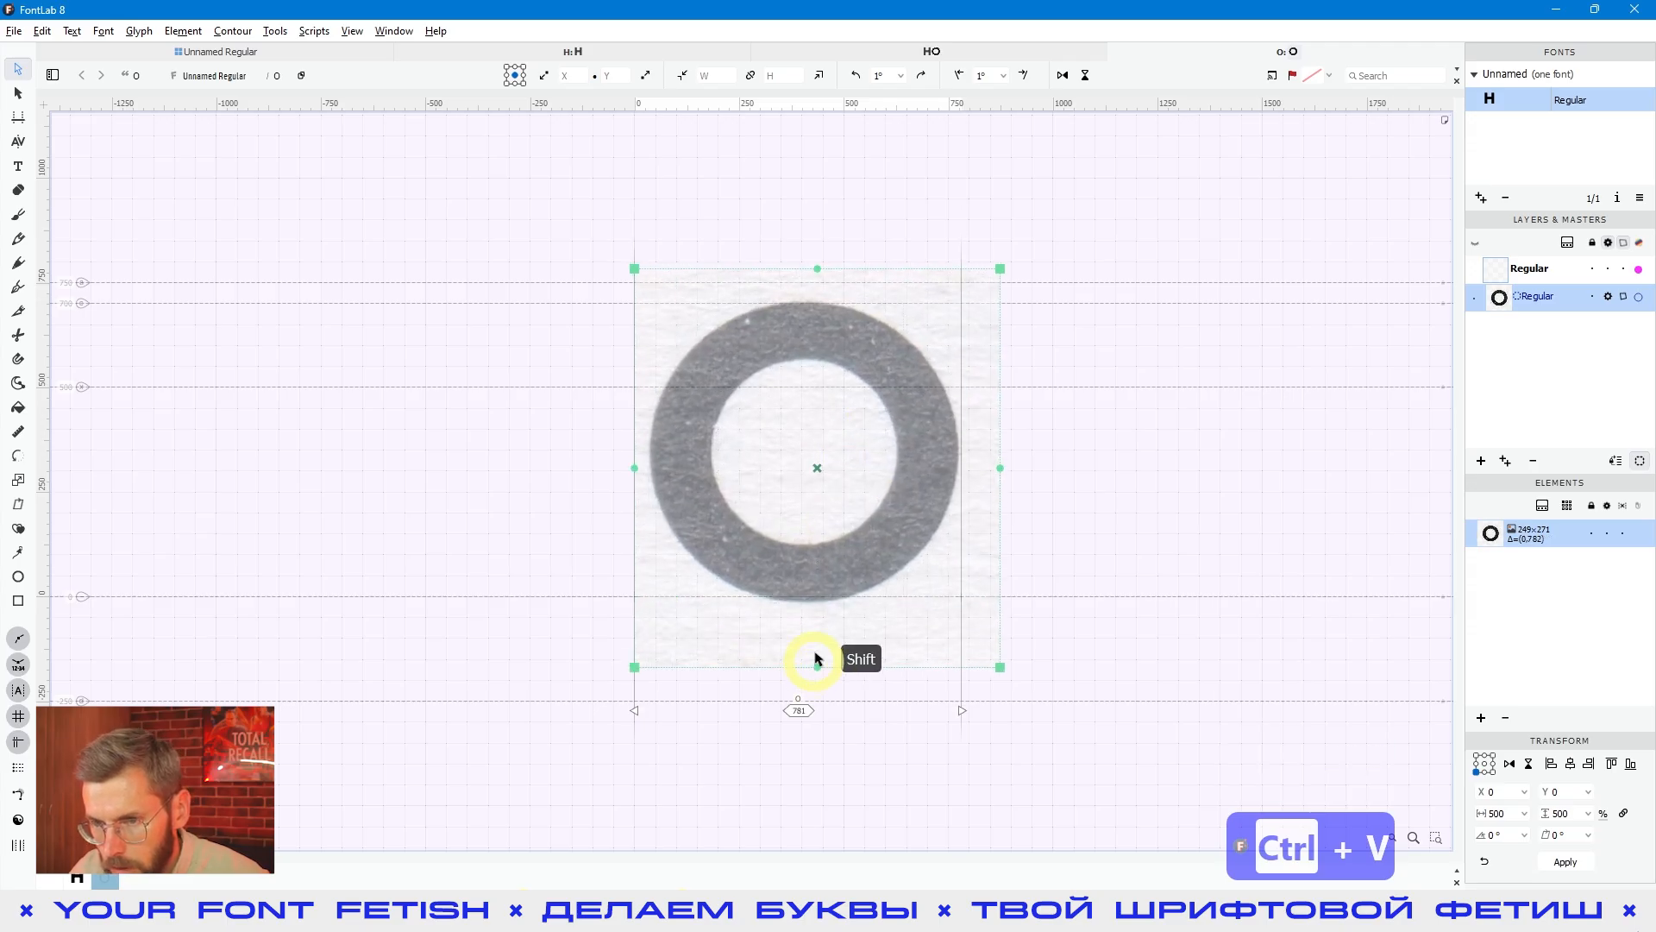
left_click_drag(817, 268, 819, 258)
left_click(1126, 470)
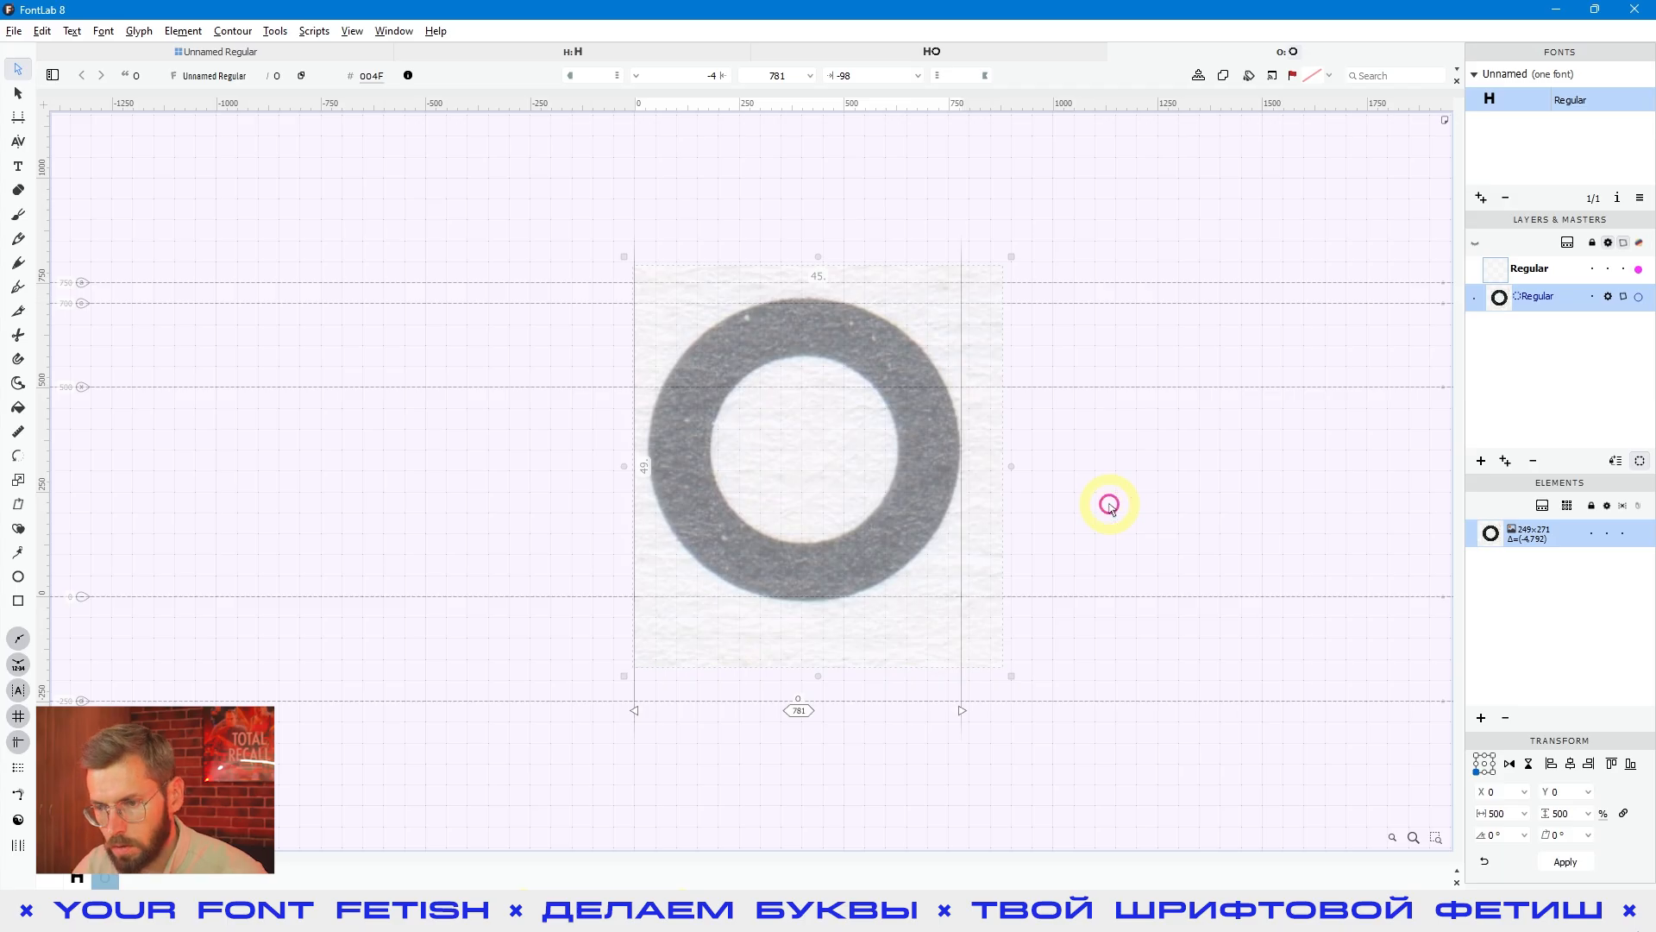
Move both sidebearings of the O glyph outward to an advance width of about 893
left_click_drag(961, 711, 991, 710)
left_click_drag(635, 711, 617, 712)
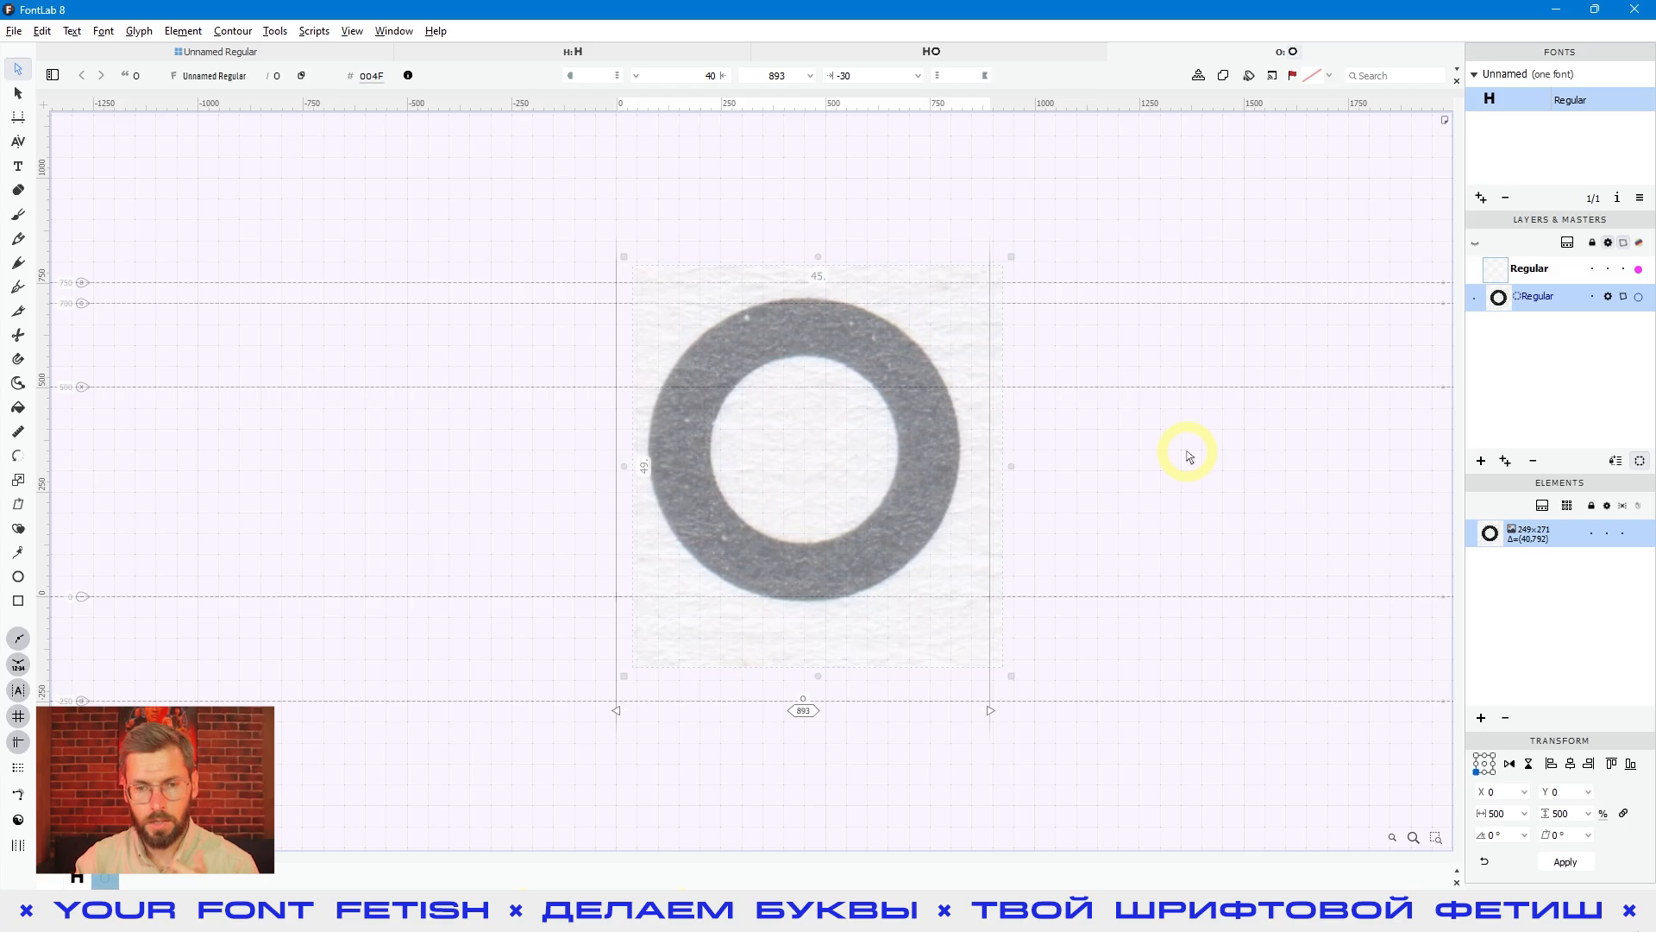
left_click(1160, 449)
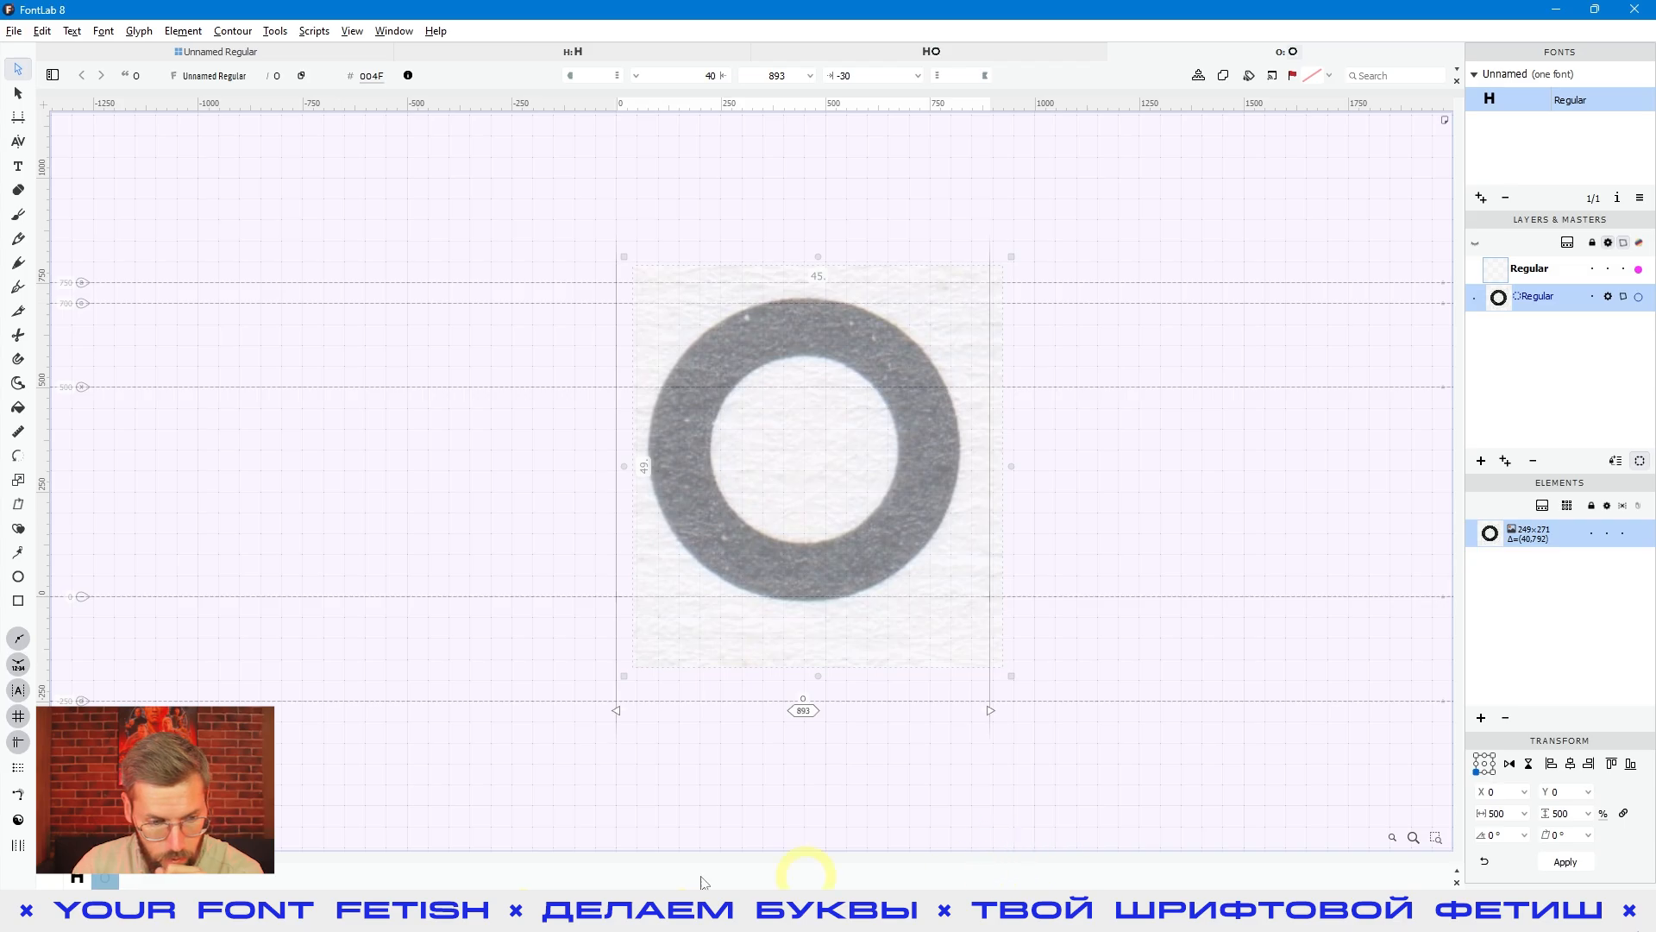
Examine the Logologika article's overshoot illustrations with squares, circles, triangles and the letters НОТА in the browser, and return to FontLab
left_click(177, 908)
left_click(215, 910)
scroll(498, 562, "up", 3)
scroll(497, 563, "down", 3)
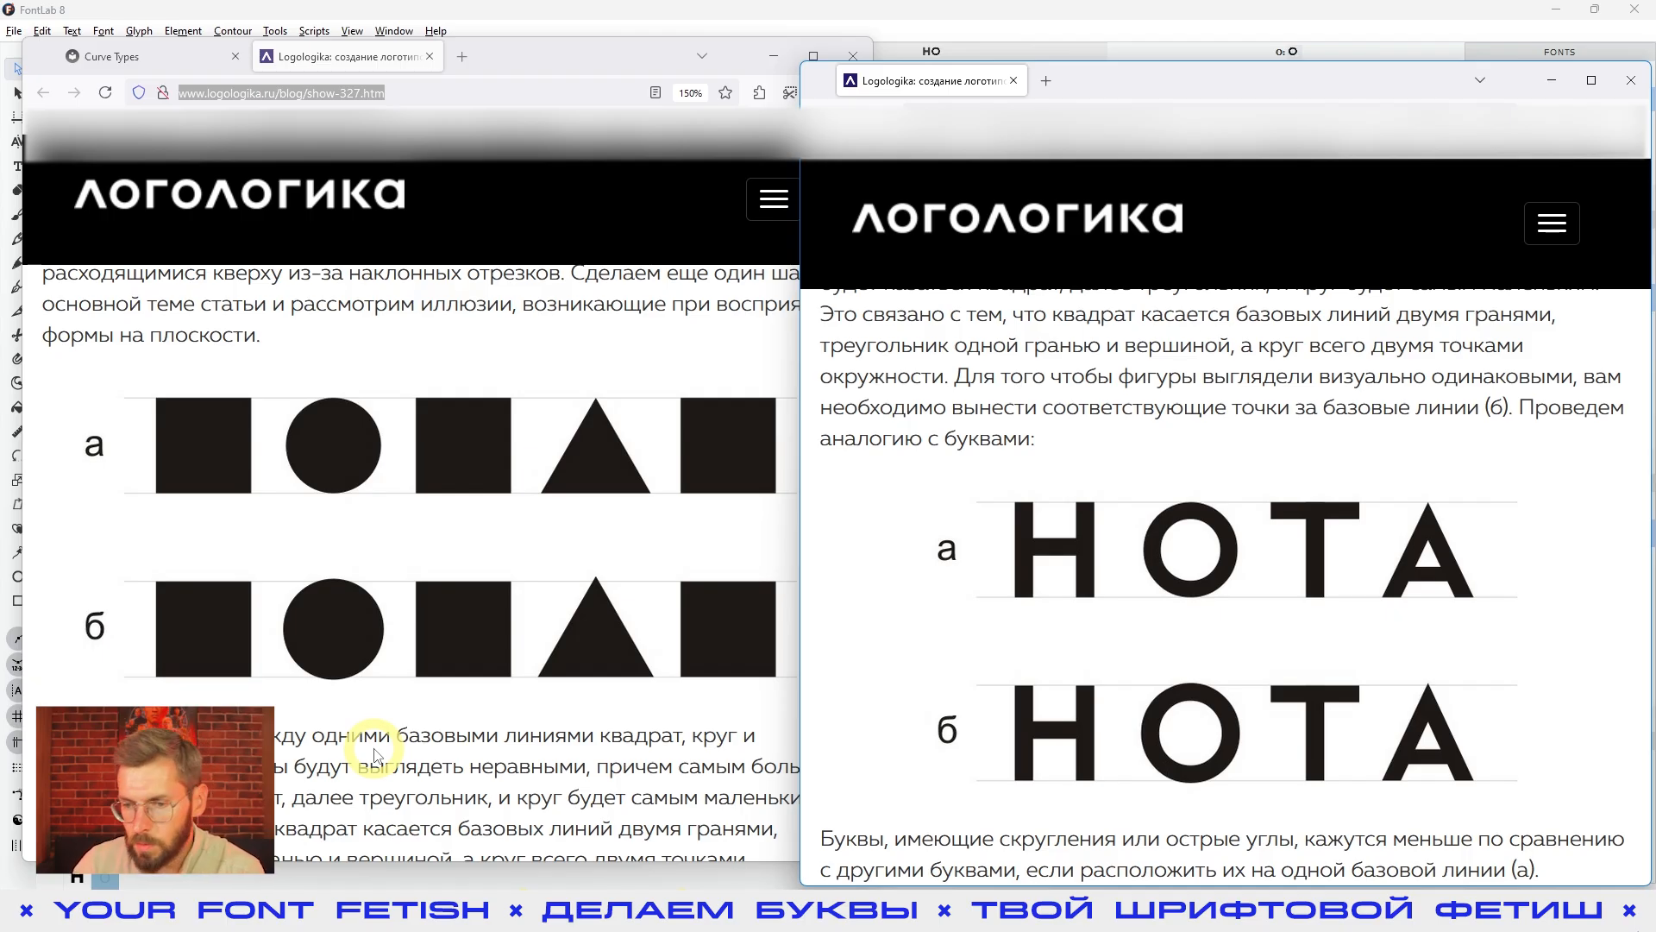
scroll(1413, 638, "down", 1)
scroll(1412, 639, "down", 1)
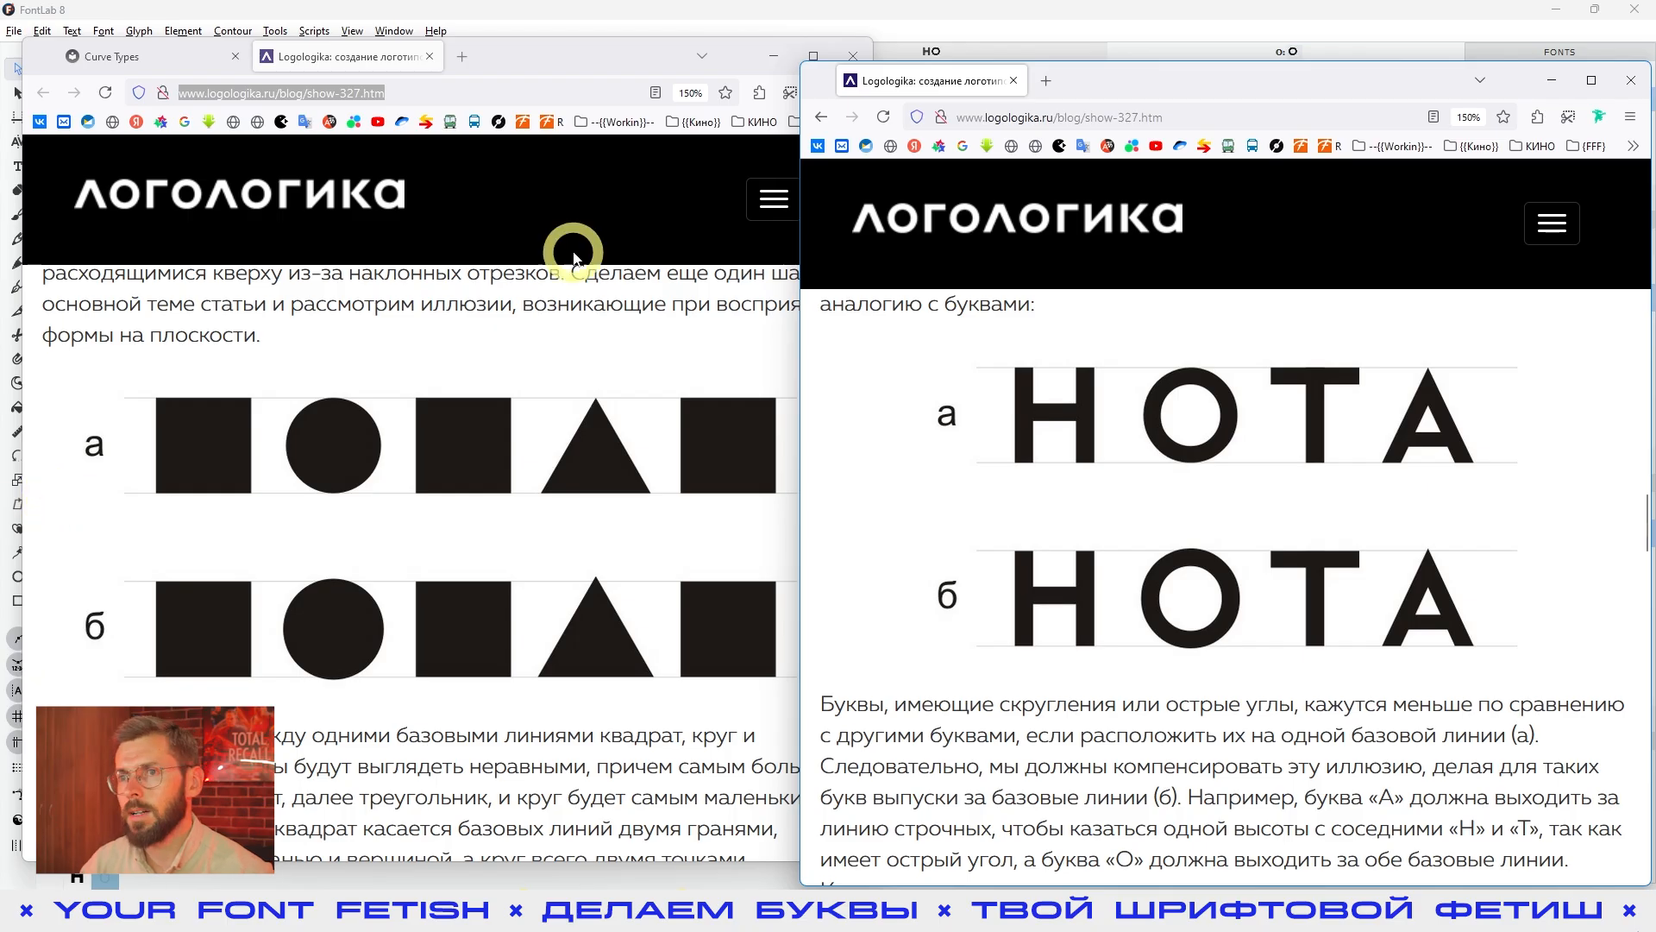
left_click(975, 7)
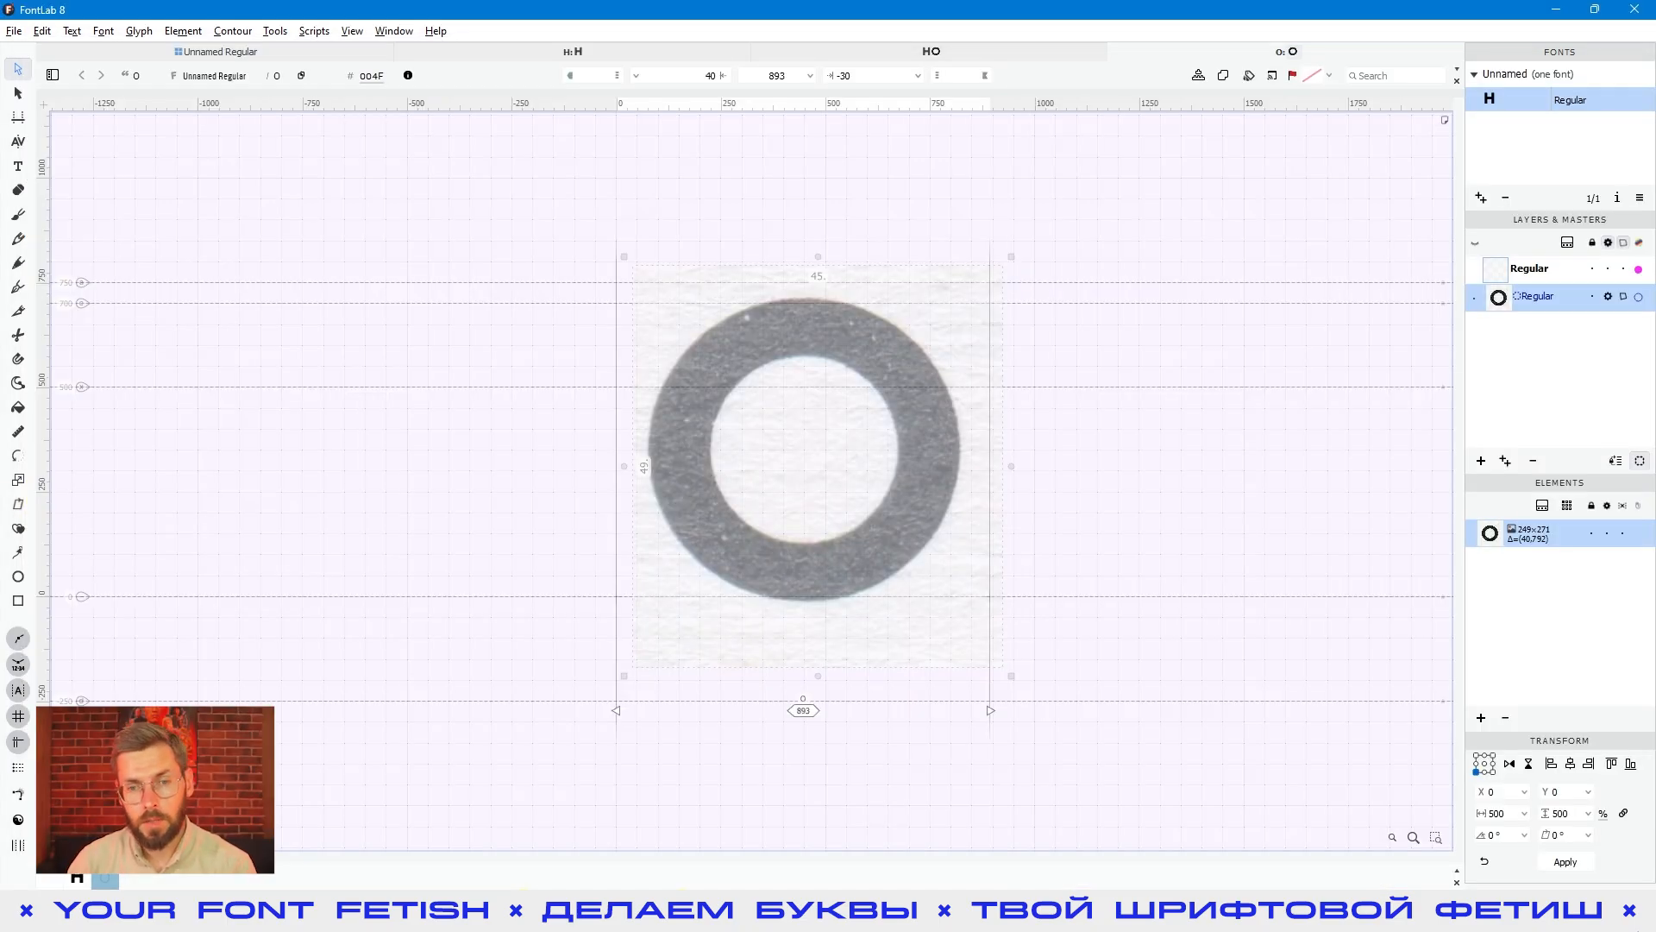
Draw a circle of about 720 × 720 units on the O glyph's Regular master layer, starting near X 41, Y 728
left_click(1553, 268)
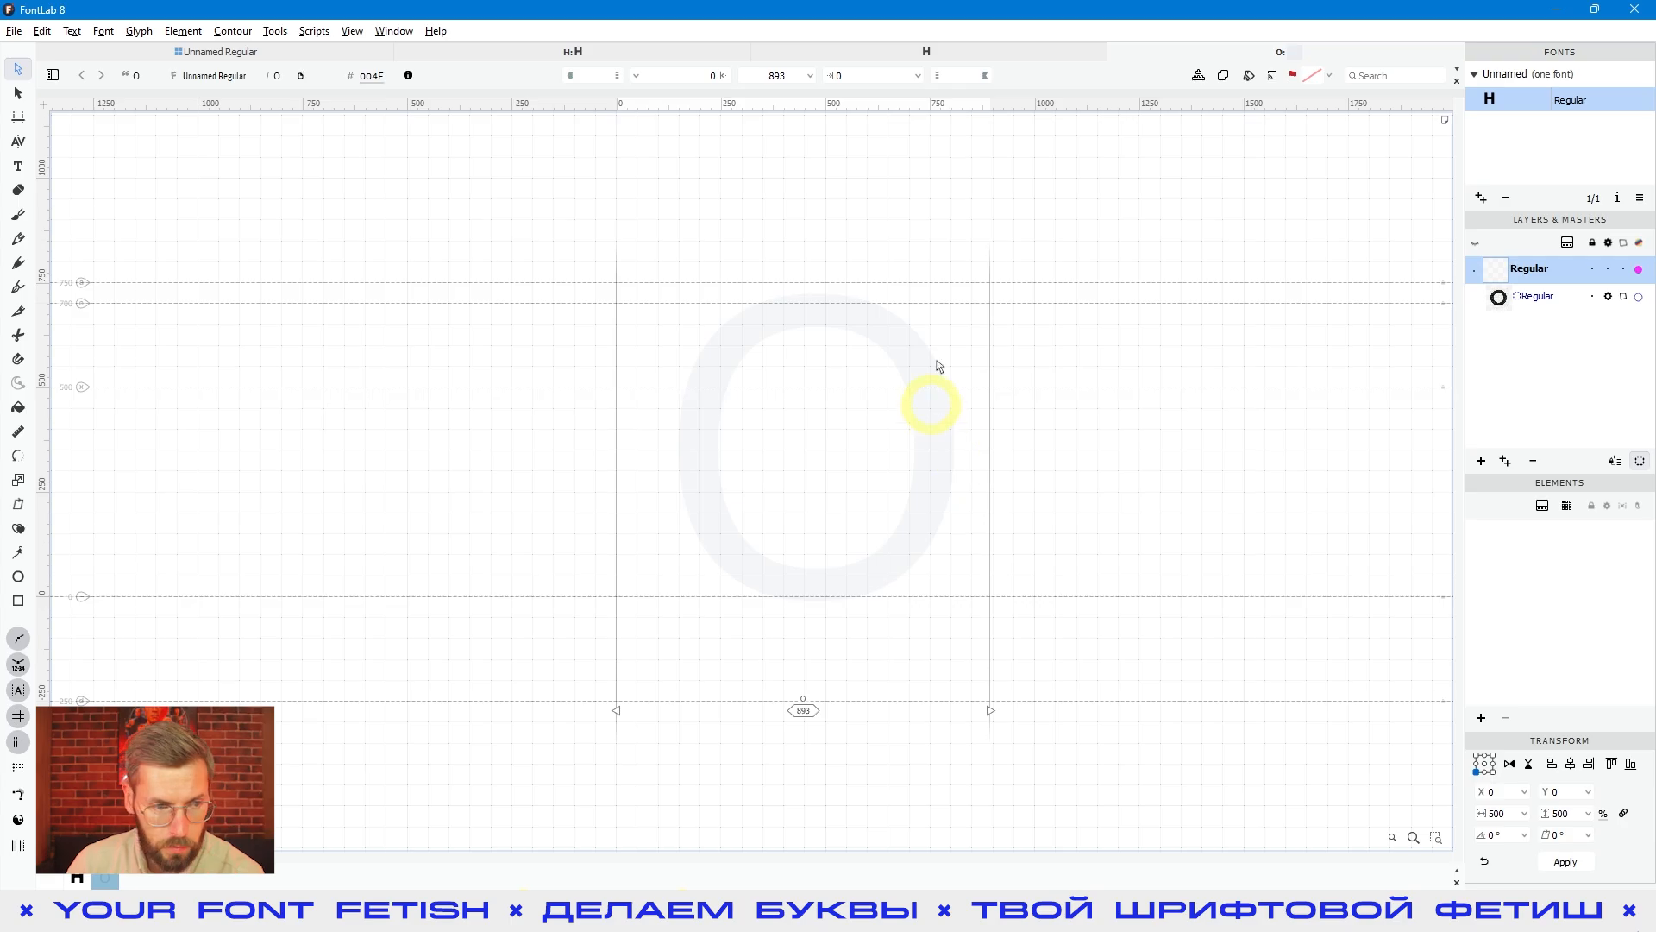
left_click(18, 577)
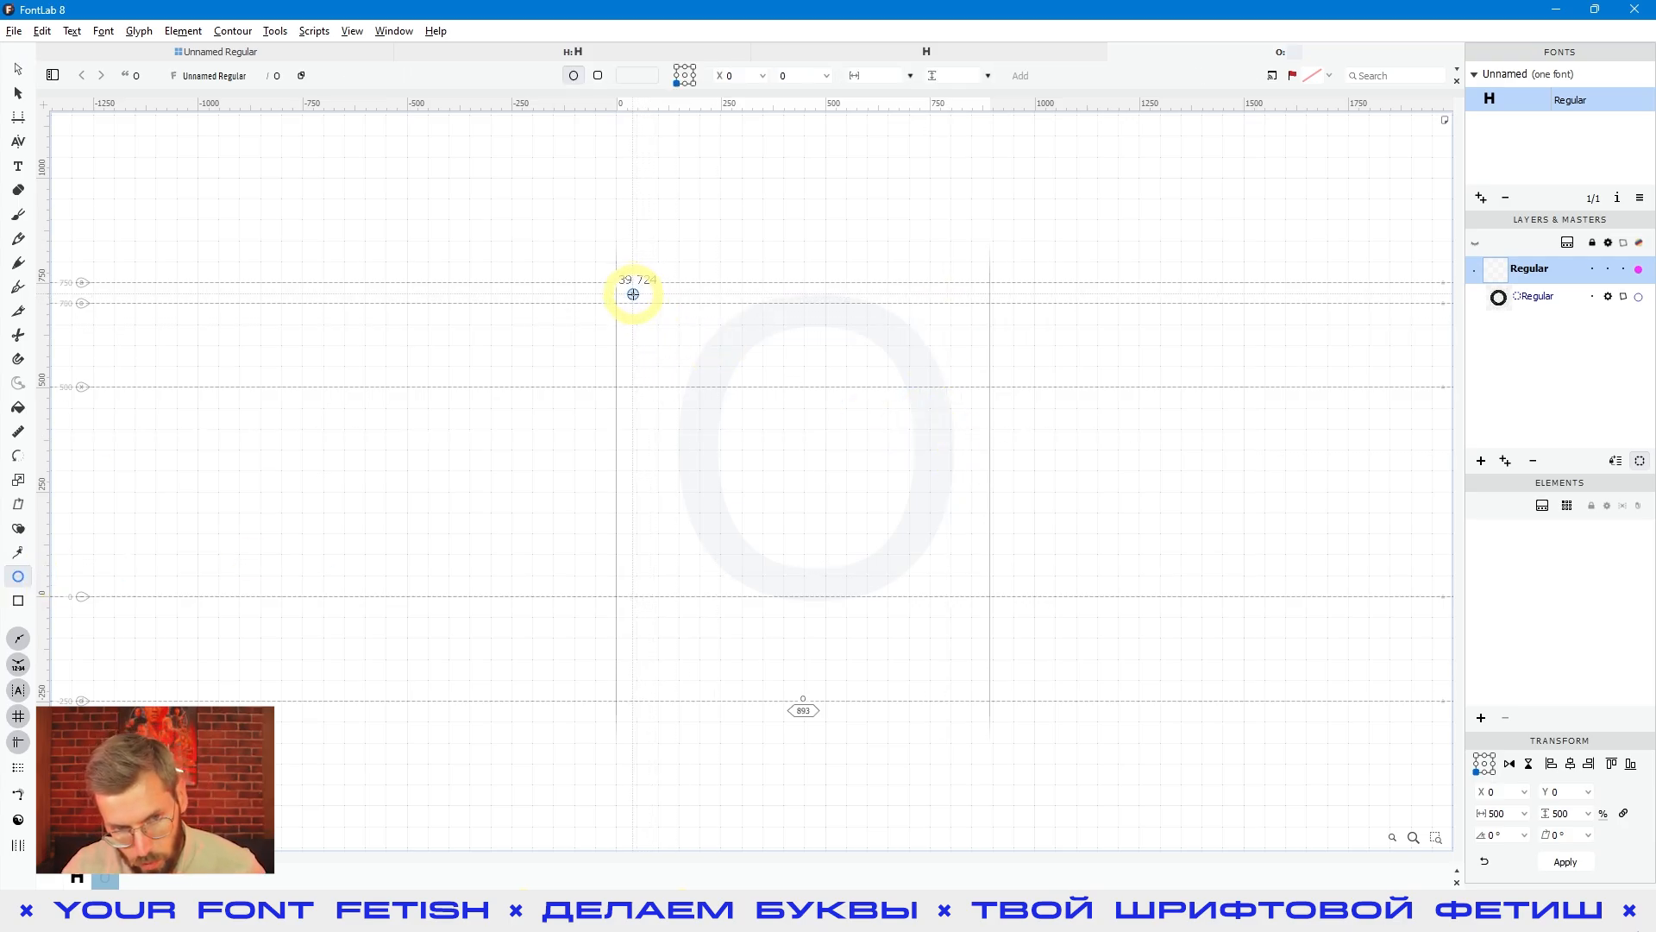
left_click_drag(634, 292, 919, 536)
key("shift")
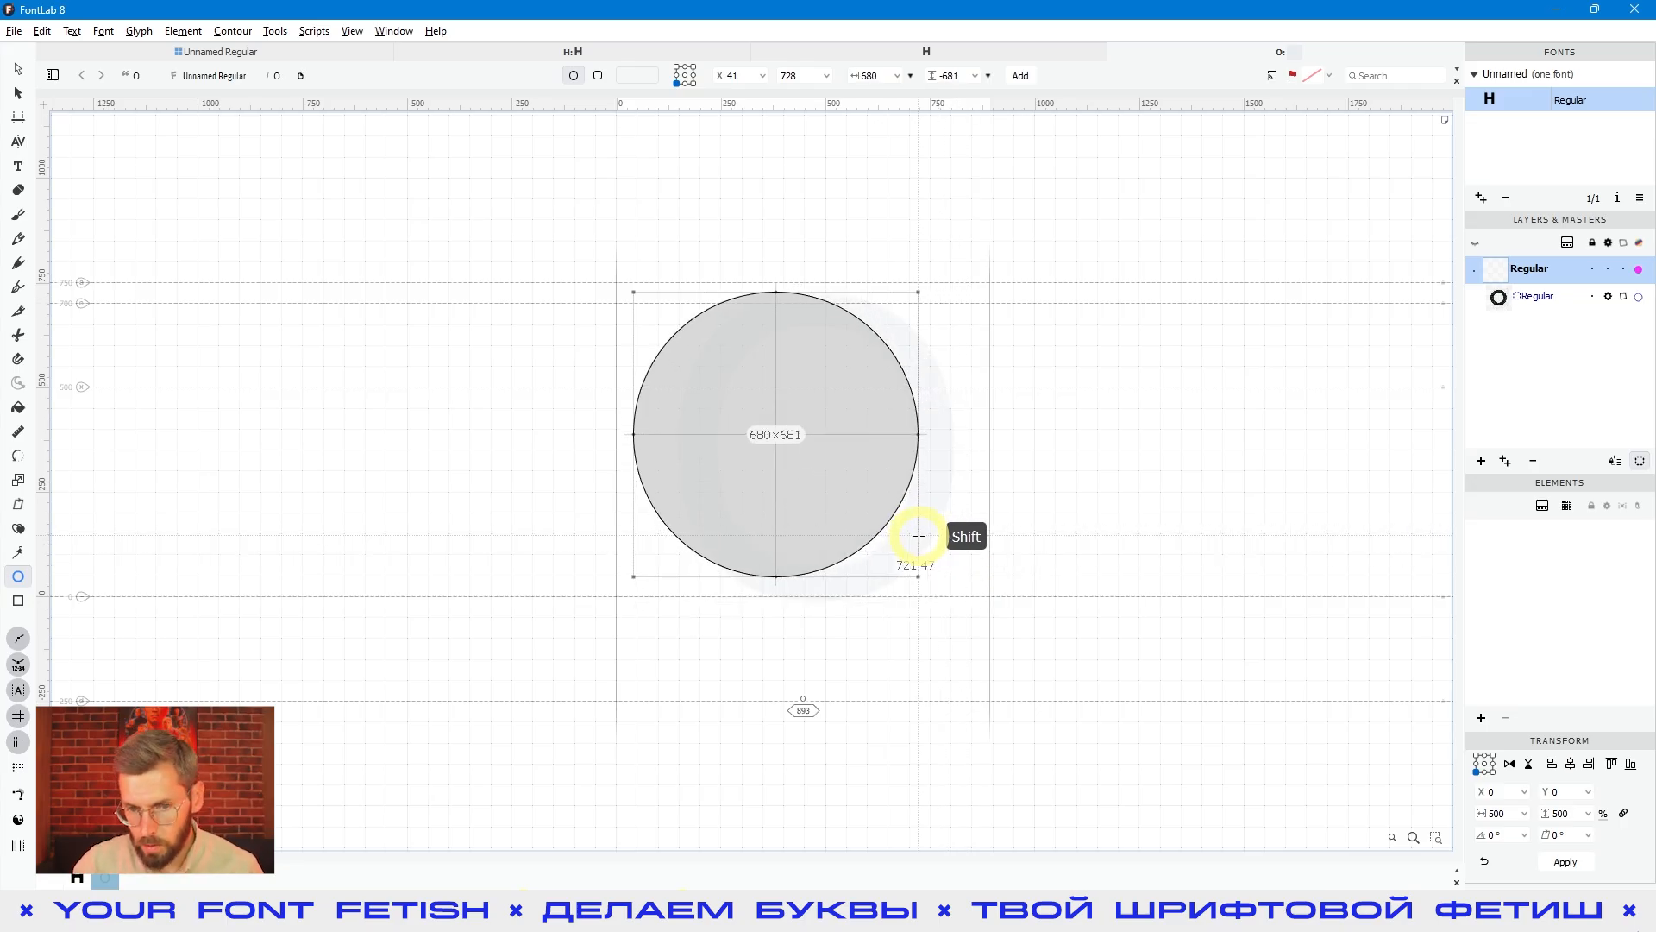
mouse_move(919, 536)
left_mouse_down()
mouse_move(902, 526)
mouse_move(935, 545)
left_mouse_up()
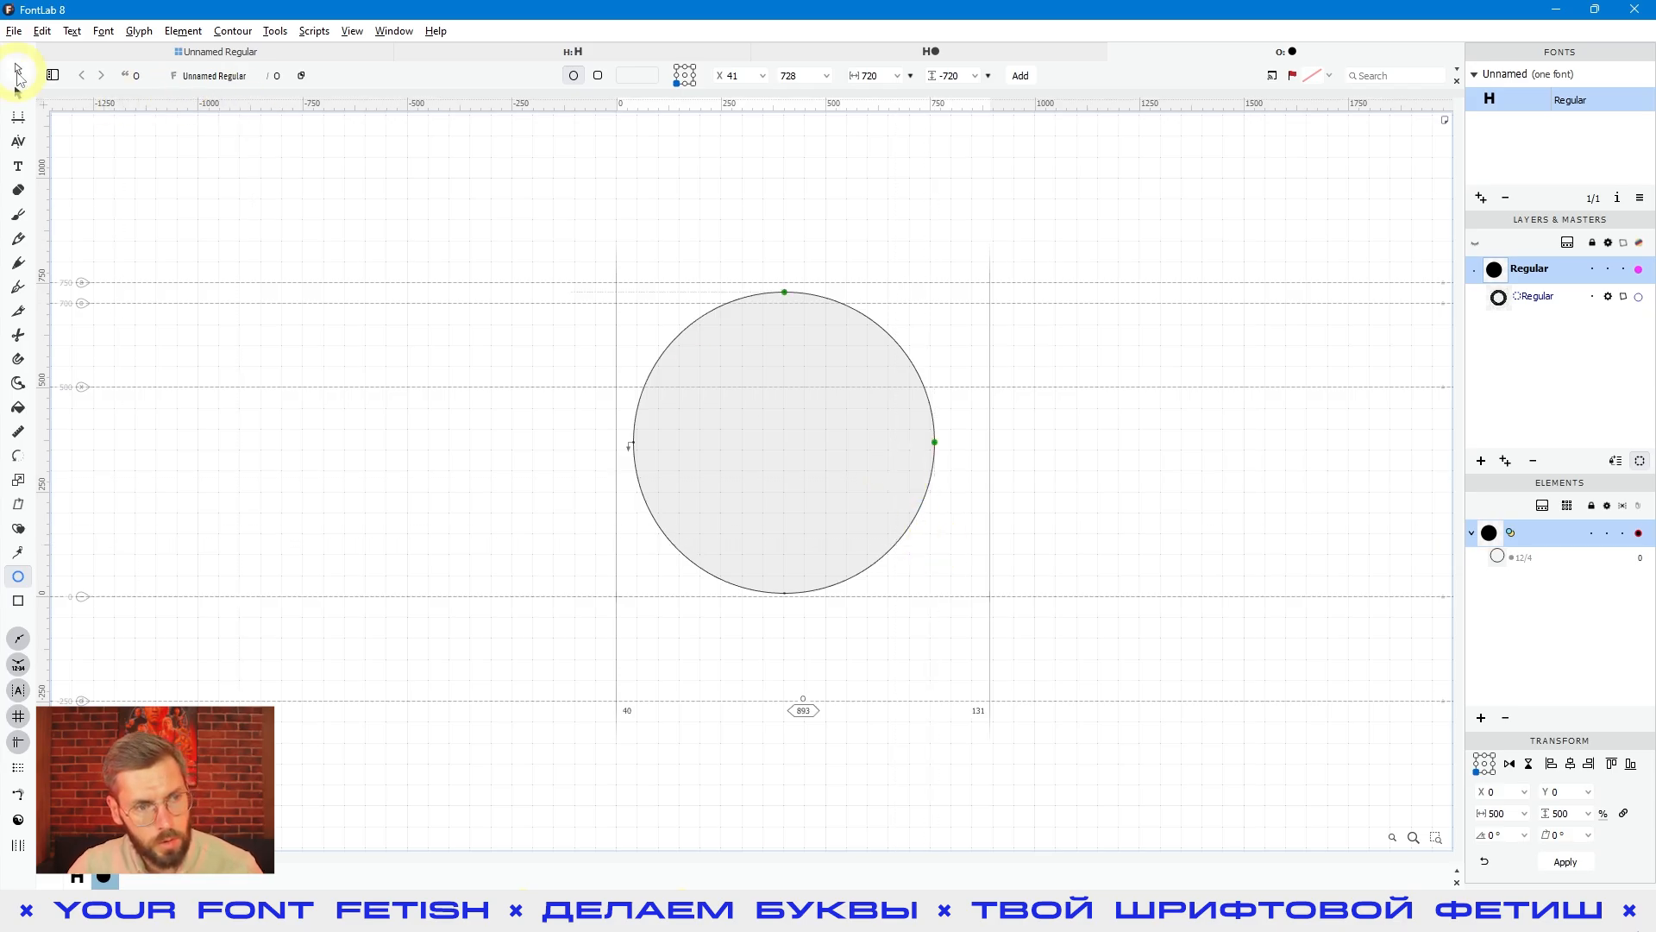
Switch to contour editing and show the mask layer's scanned О behind the circle
key("a")
key("space")
left_click_drag(892, 496, 929, 500)
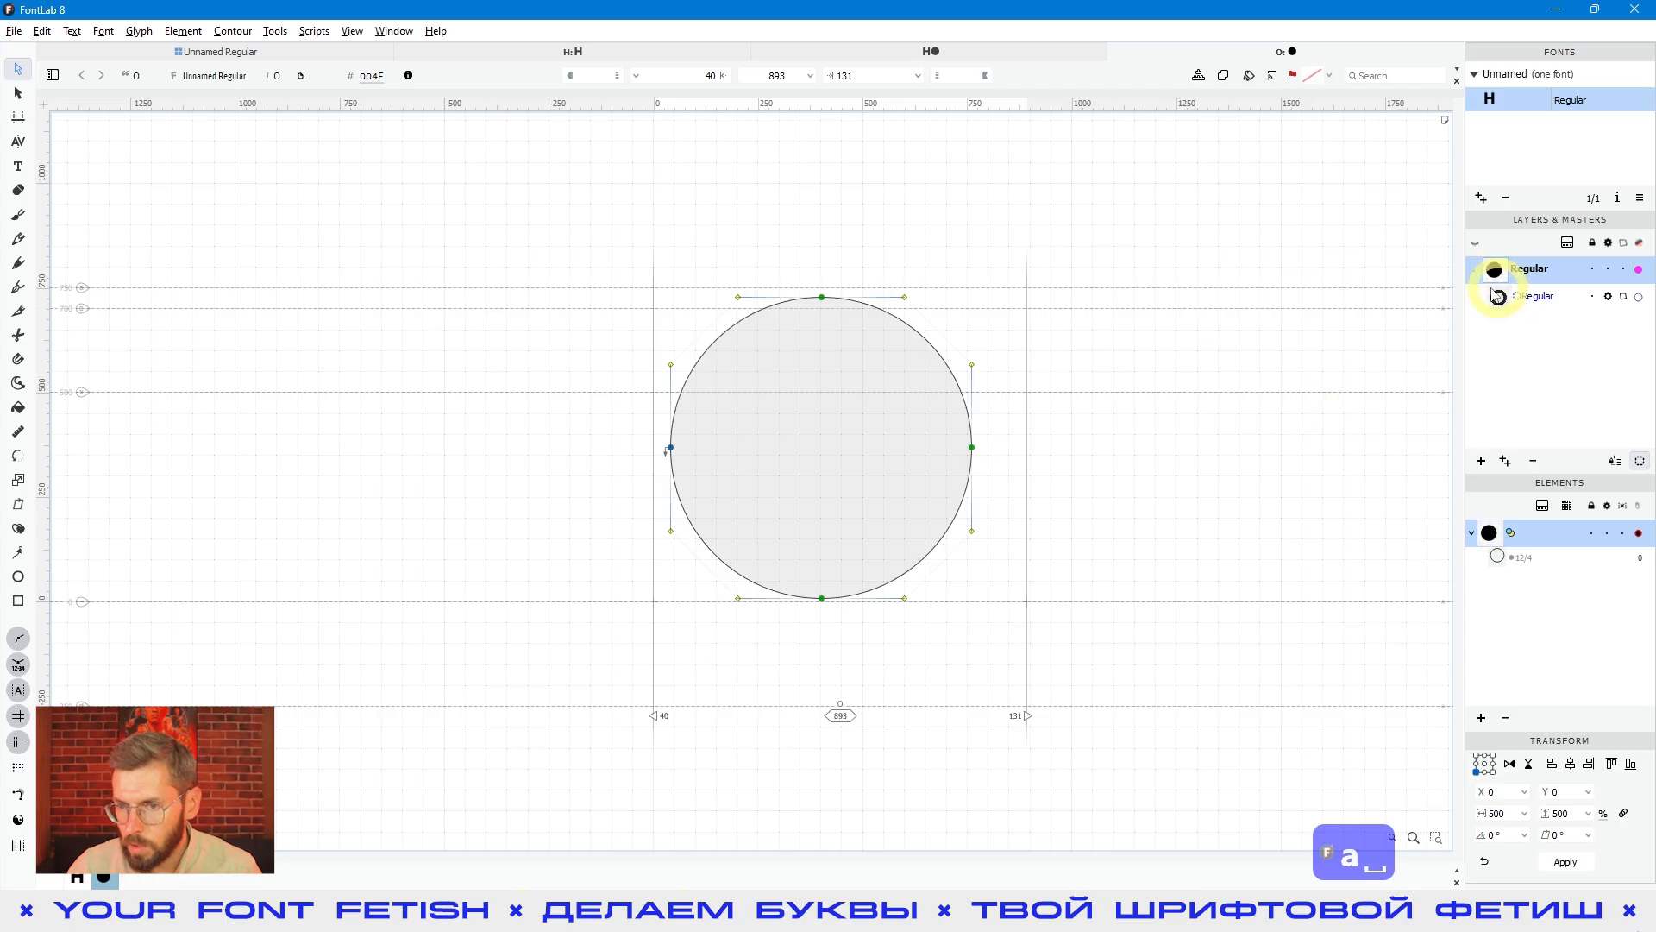
left_click(1476, 300)
key("space")
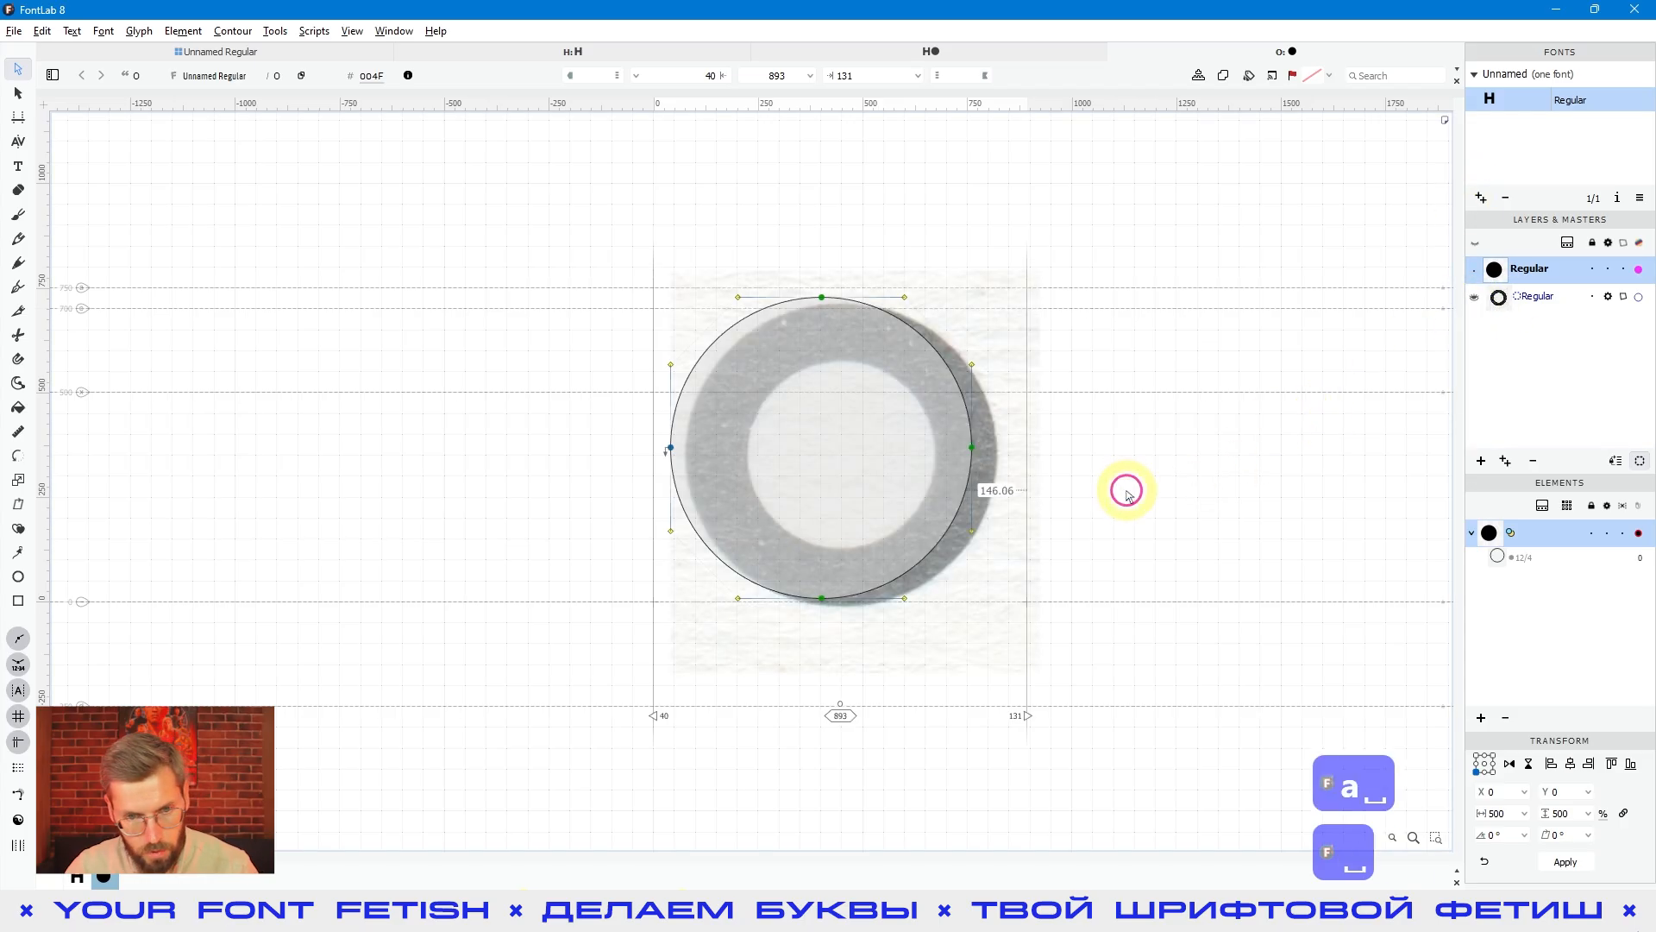
Select all nodes of the circle and hide the node coordinates
key("ctrl+a")
scroll(824, 333, "up", 2)
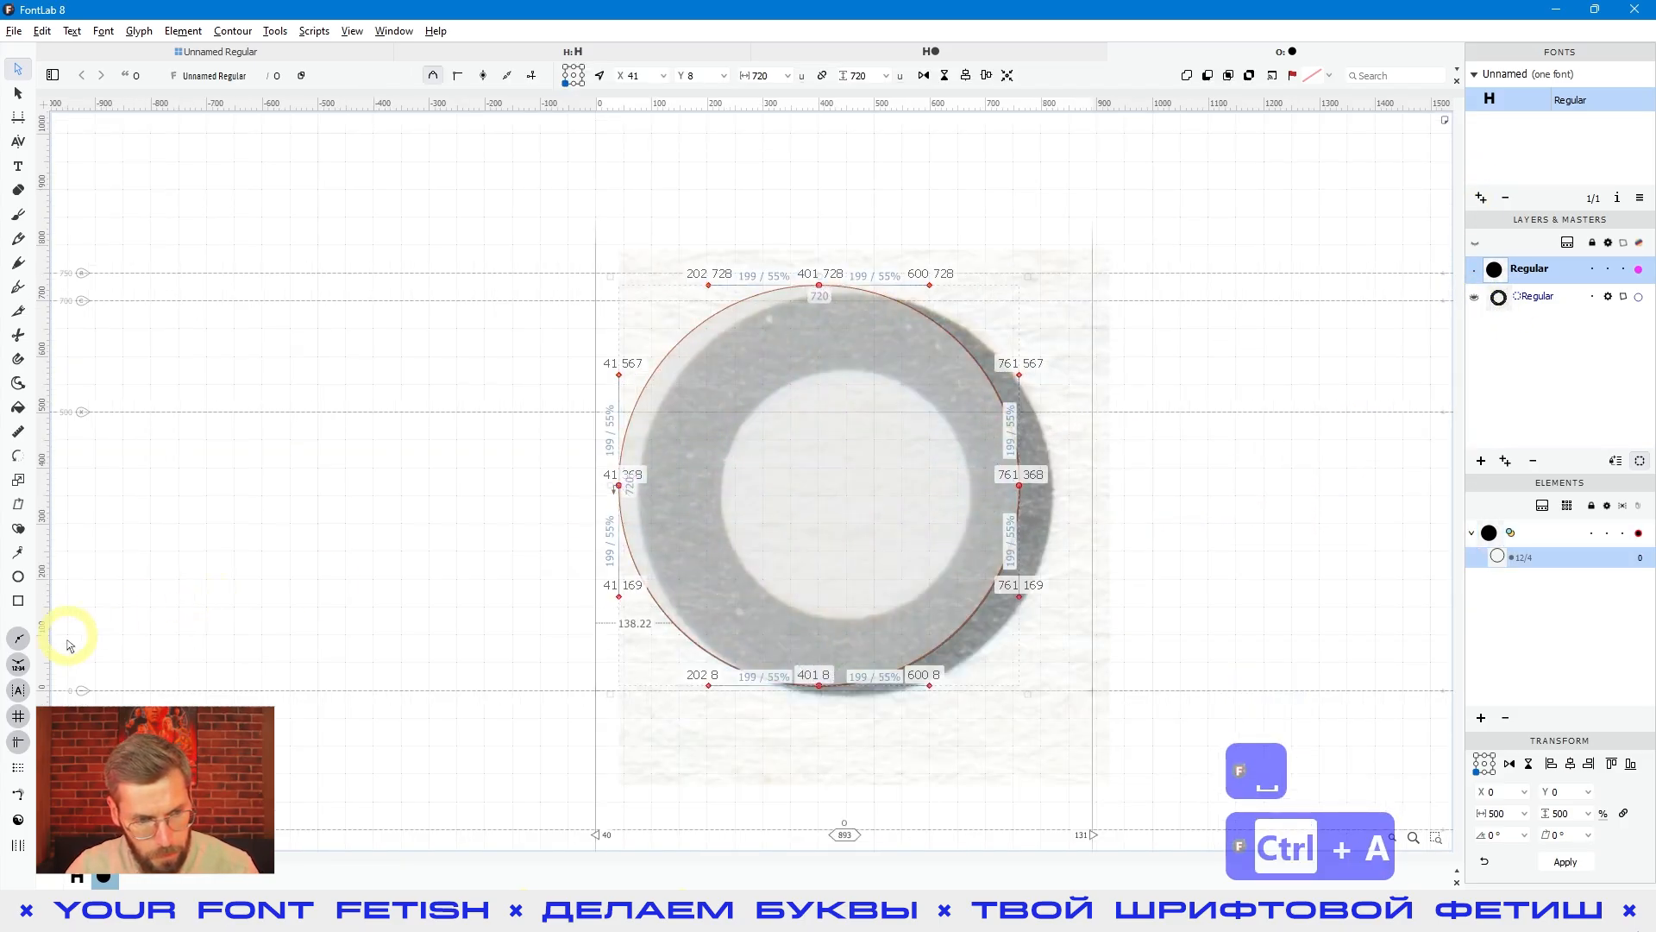
left_click(19, 641)
left_click(921, 494)
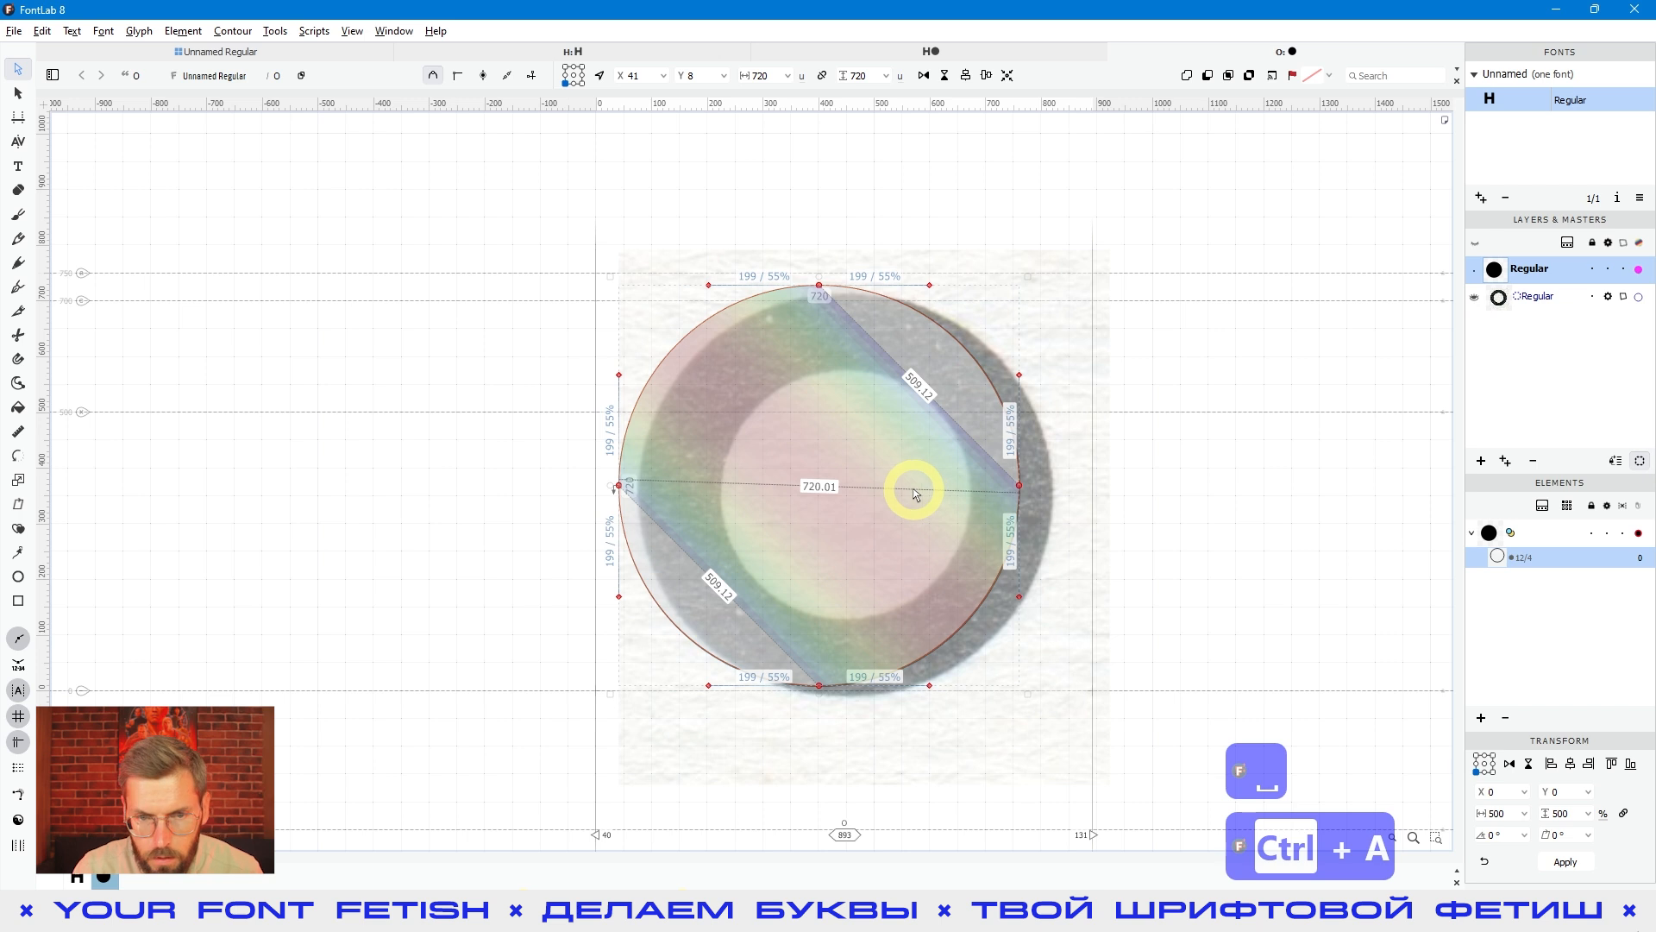
Nudge the circle 40 units right and 20 units down to X 81, Y -12 over the scanned О
key("shift+Right")
key("shift+Right")
key("shift+Down")
key("shift+Down")
key("shift+Right")
key("shift+Right")
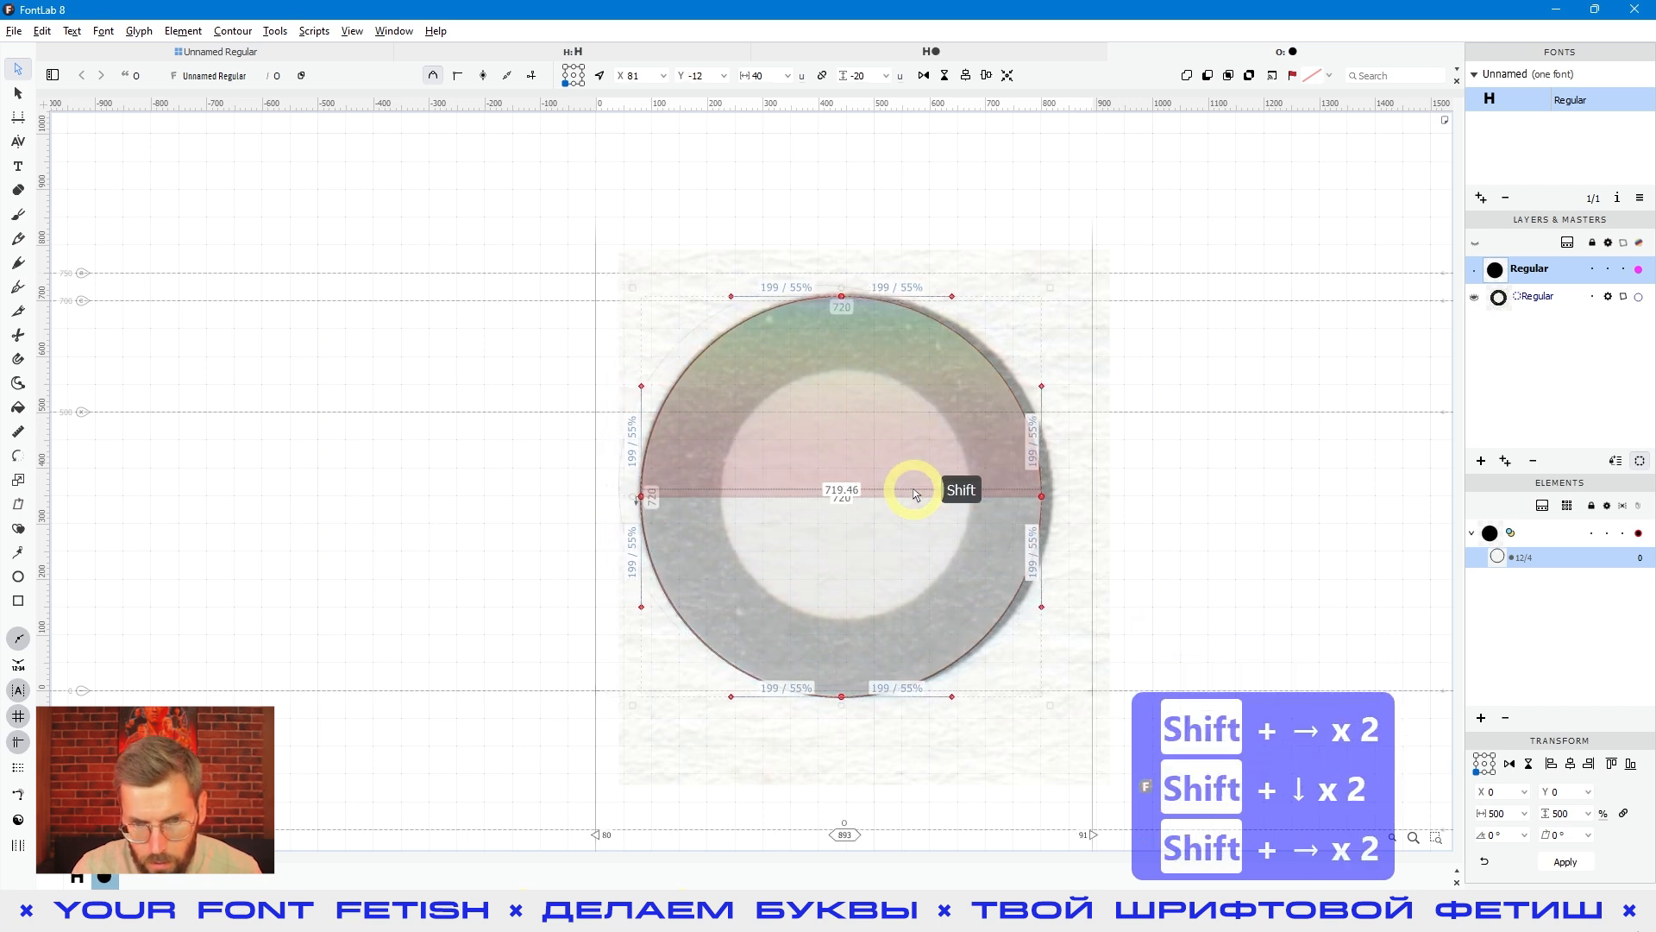
Nudge the whole circle over the scanned О to X 91, Y -10
key("shift+Right")
key("shift+Right")
key("shift+Left")
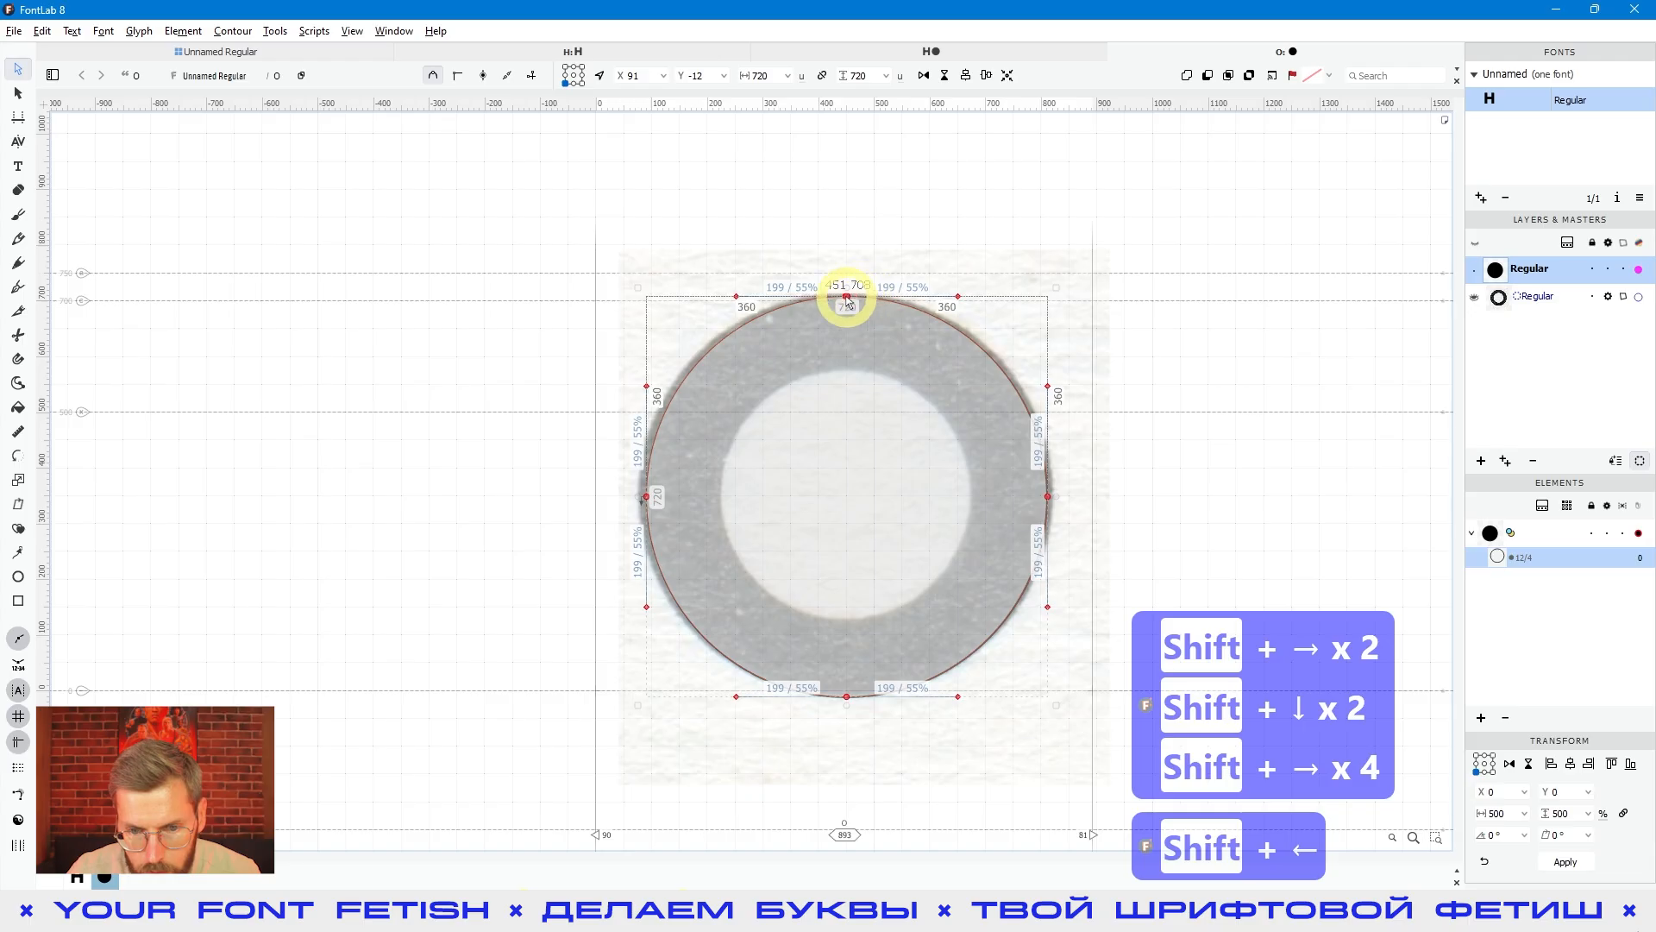
left_click_drag(845, 697, 846, 696)
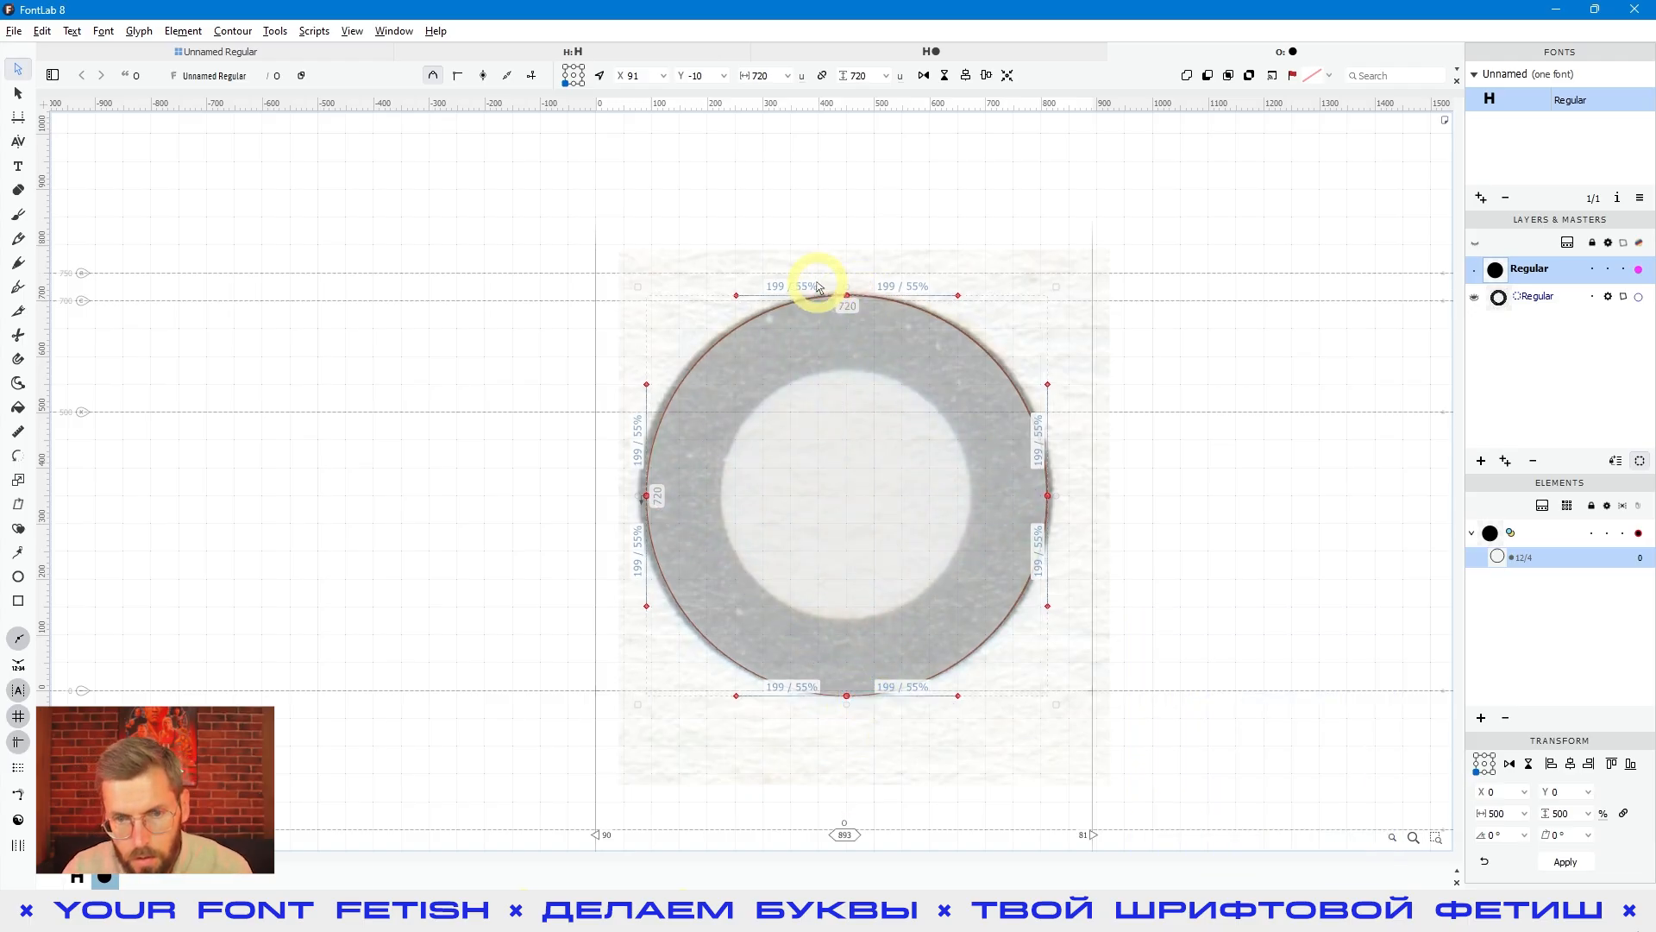
Select in turn the circle's top and bottom nodes, its right extreme node and its left extreme node
left_click(910, 613)
left_click_drag(788, 204, 874, 811)
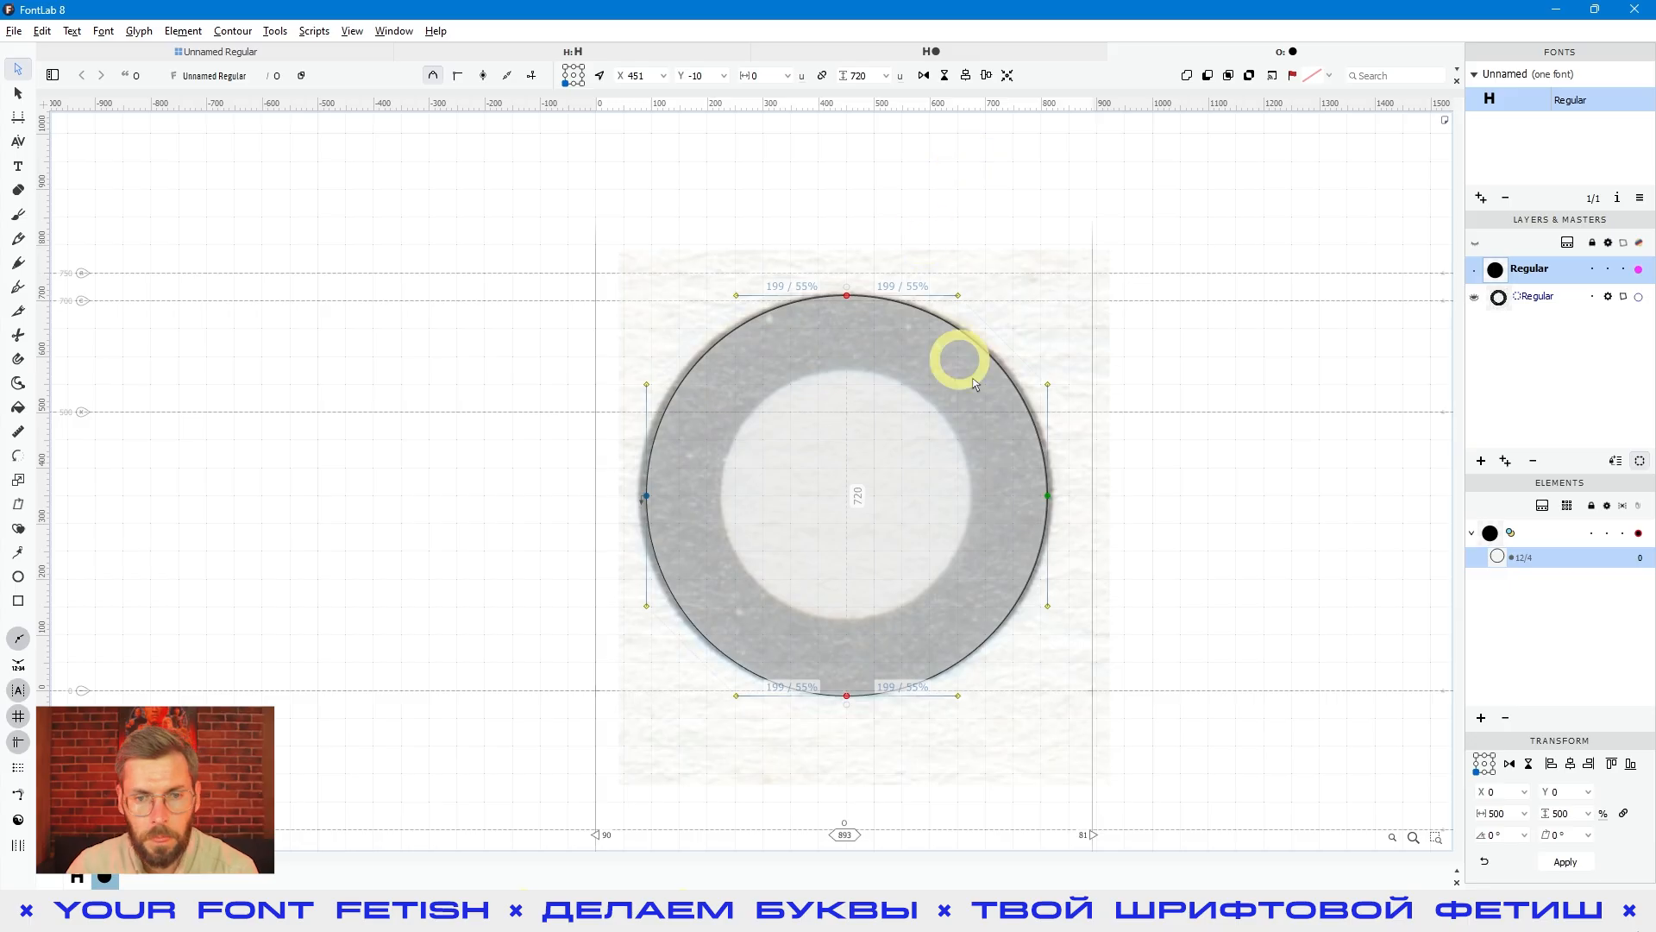
left_click(1219, 479)
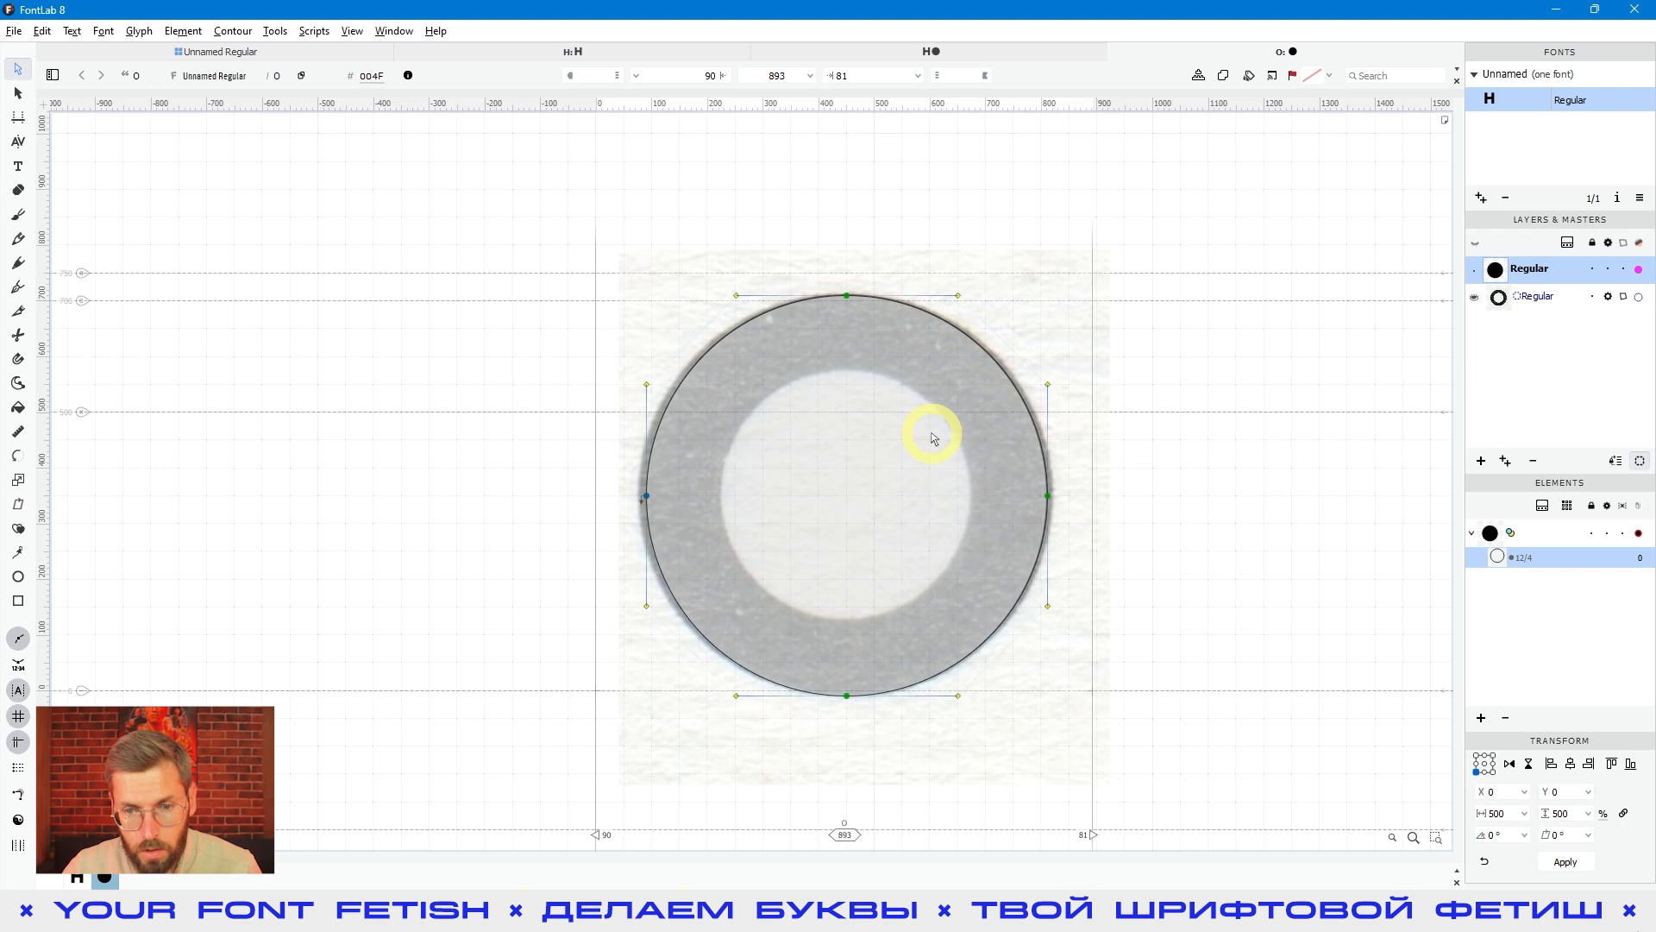
left_click_drag(1223, 388, 998, 555)
scroll(1112, 490, "down", 1)
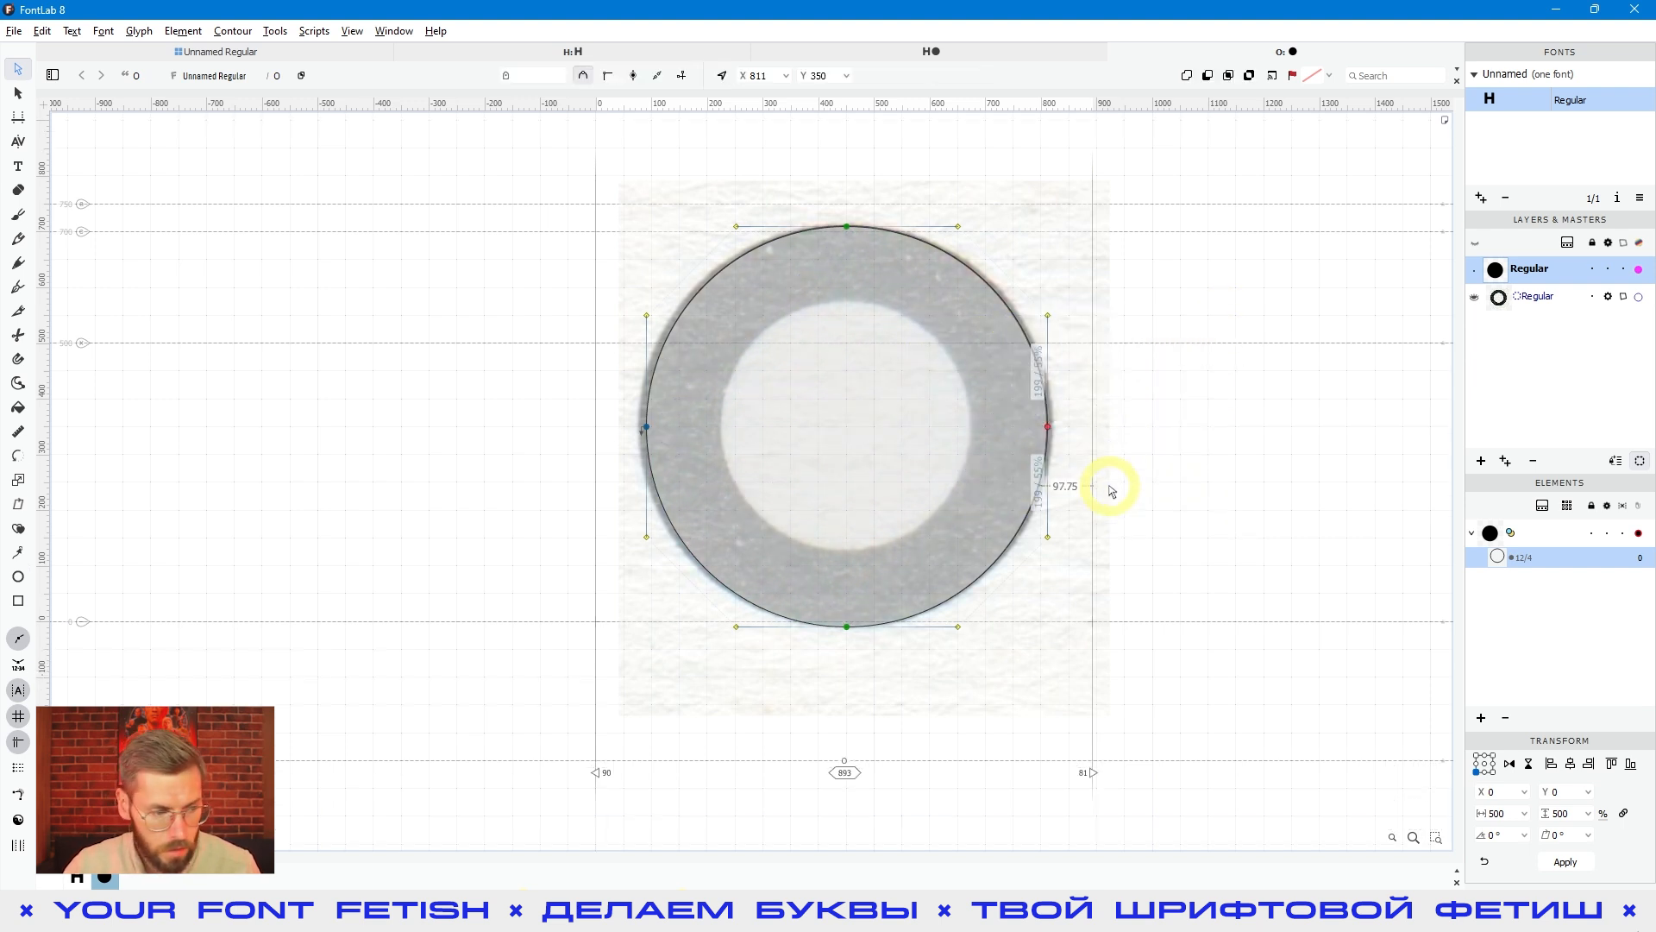
left_click_drag(520, 380, 777, 504)
left_click(1232, 455)
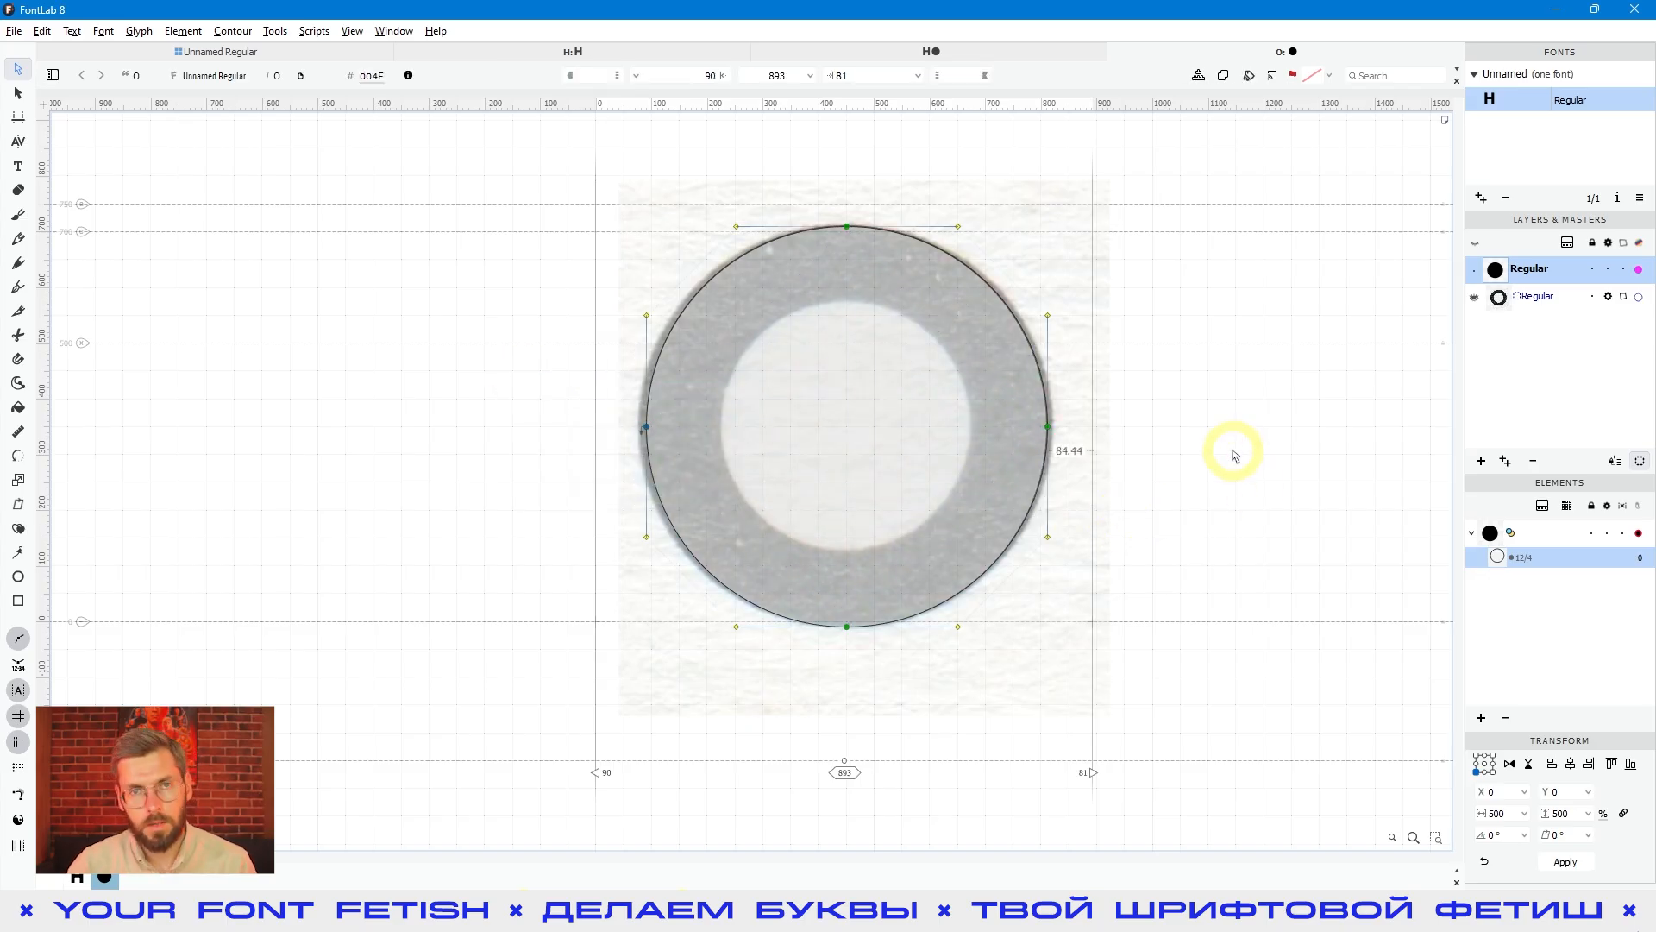
Try nudging the circle's right extreme node back and forth in single-unit steps over the scanned edge
left_click_drag(1173, 365, 969, 492)
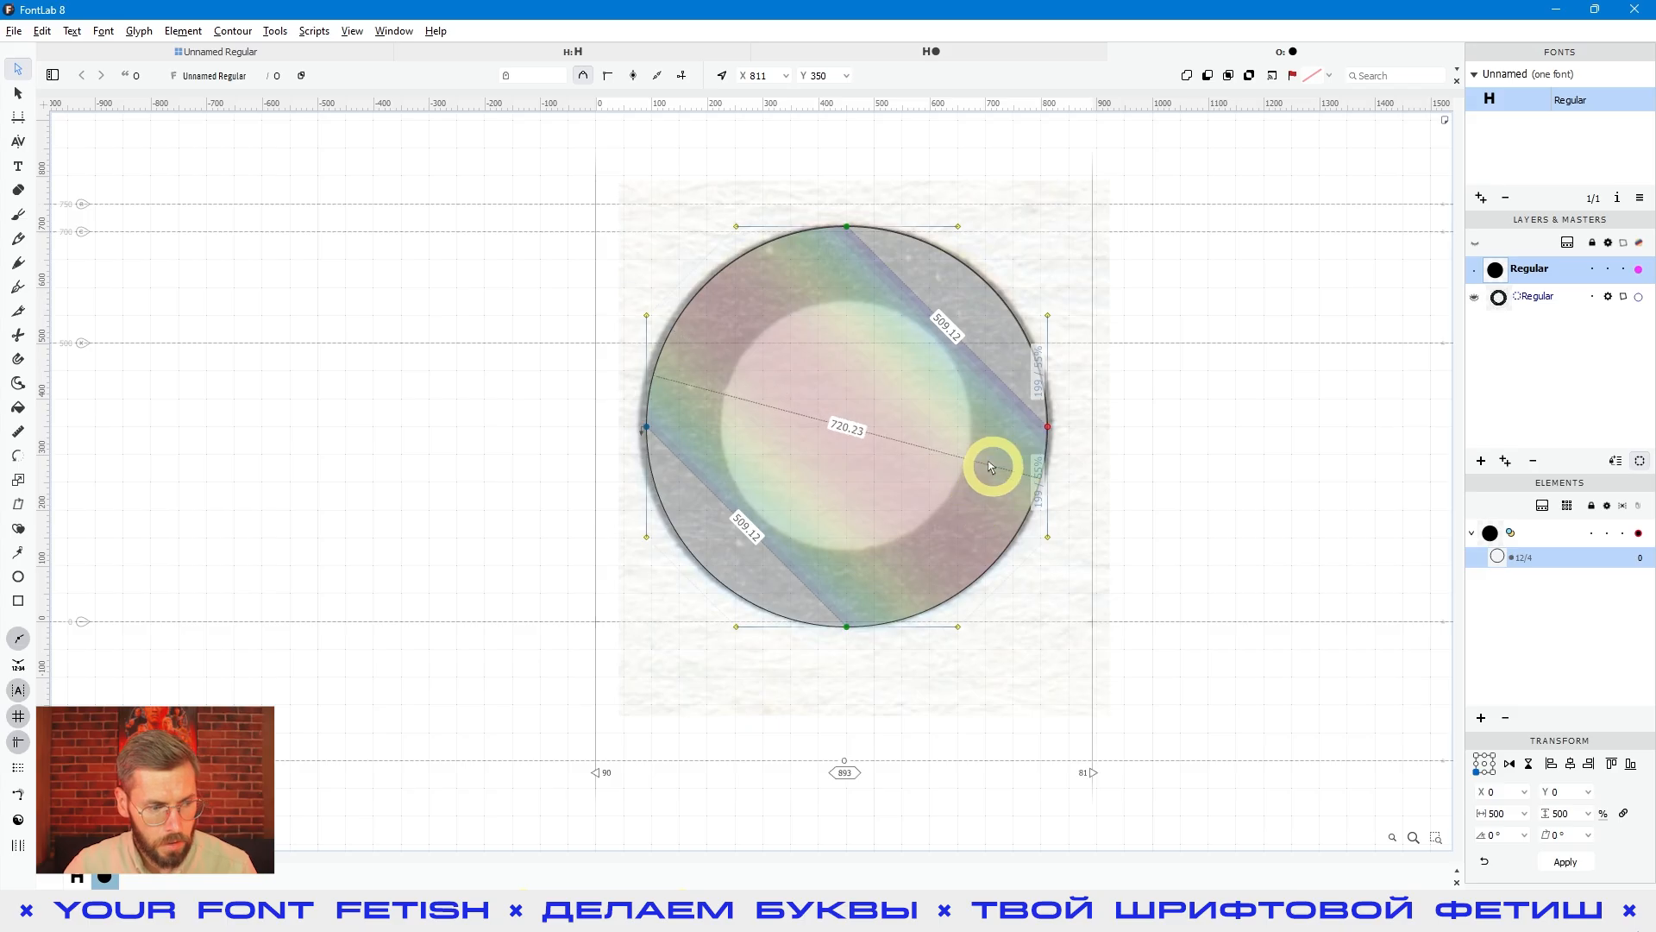
scroll(992, 474, "right", 2)
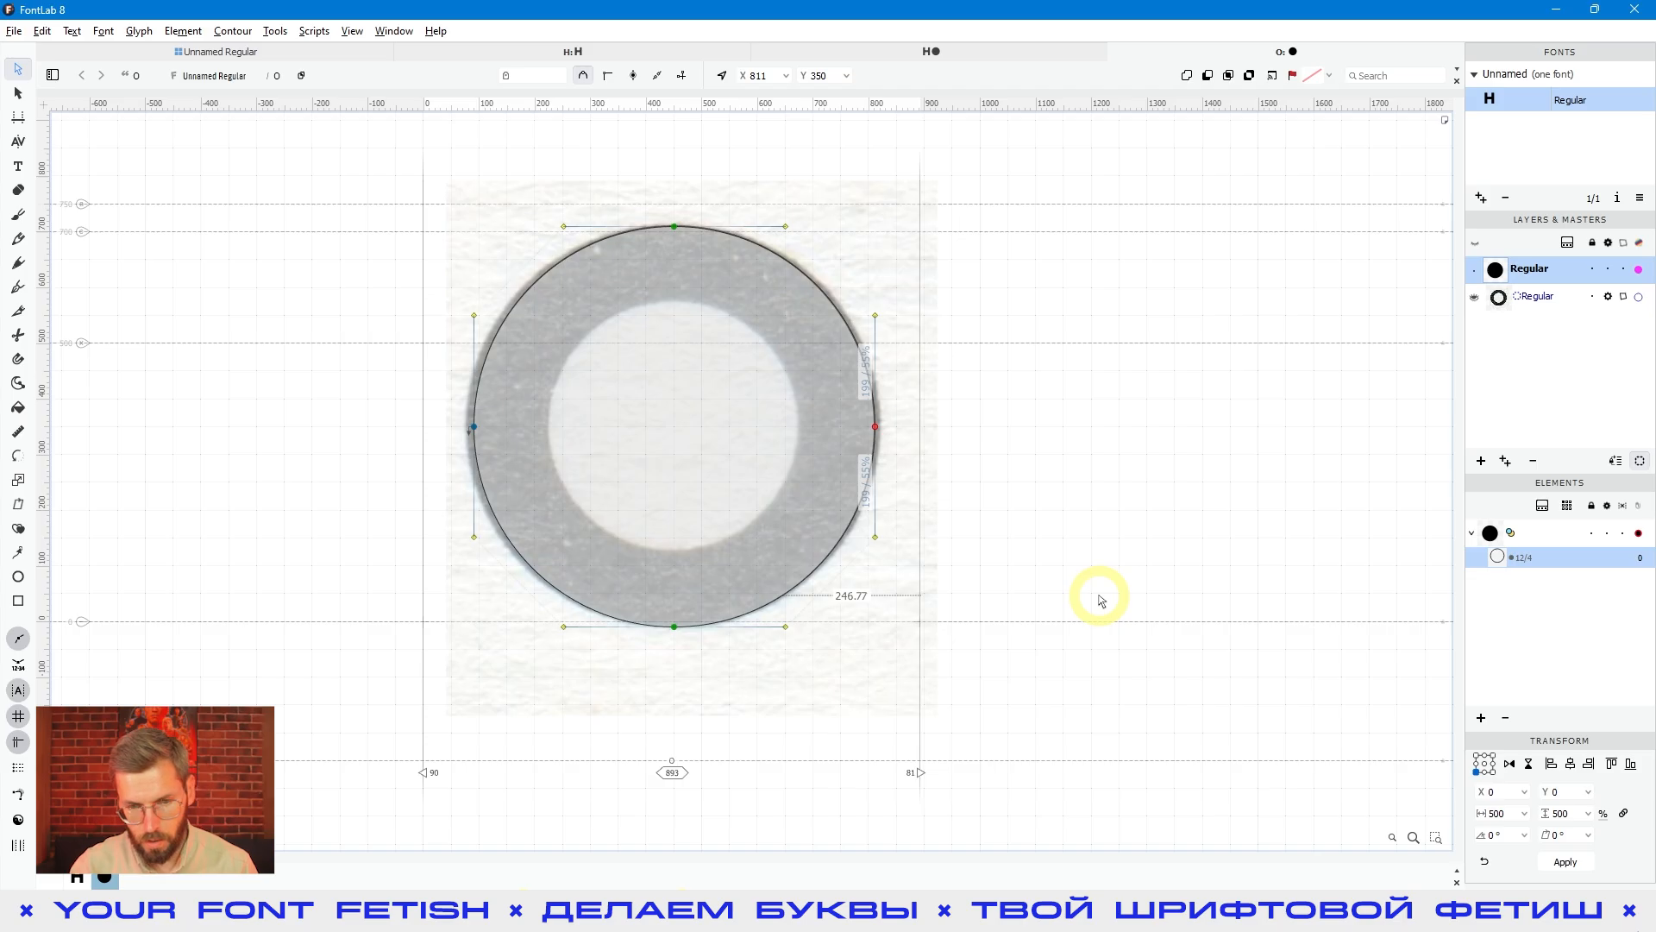
key("Up")
key("Up")
key("Right")
key("Left")
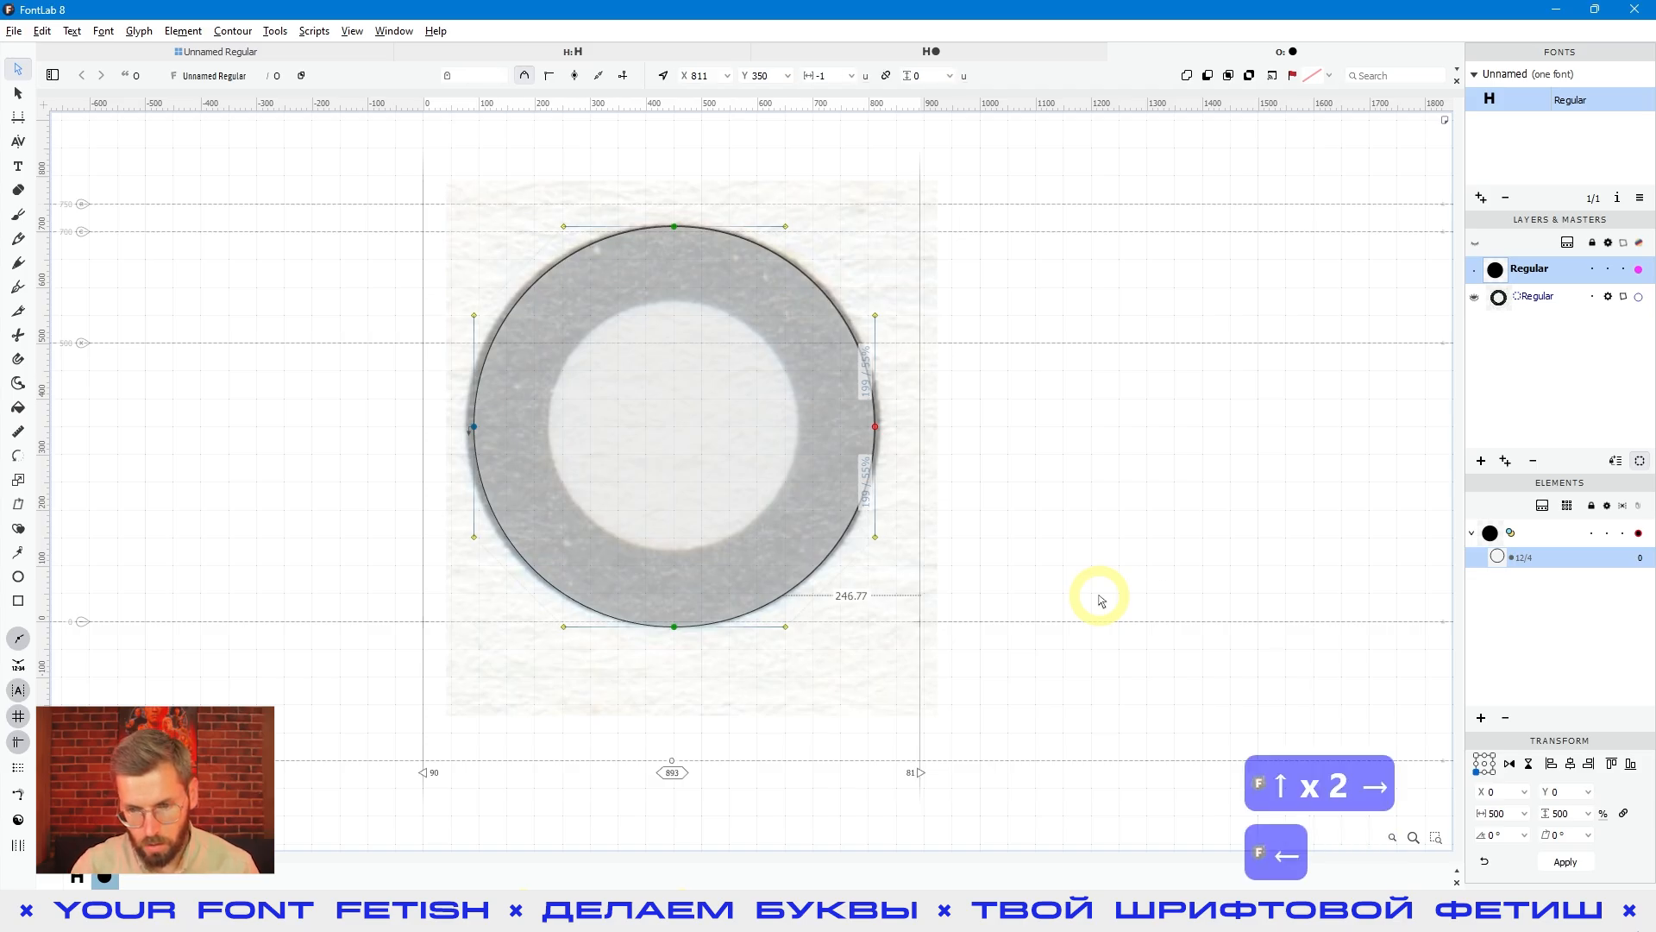
key("Right")
key("Left")
key("Right")
key("Left")
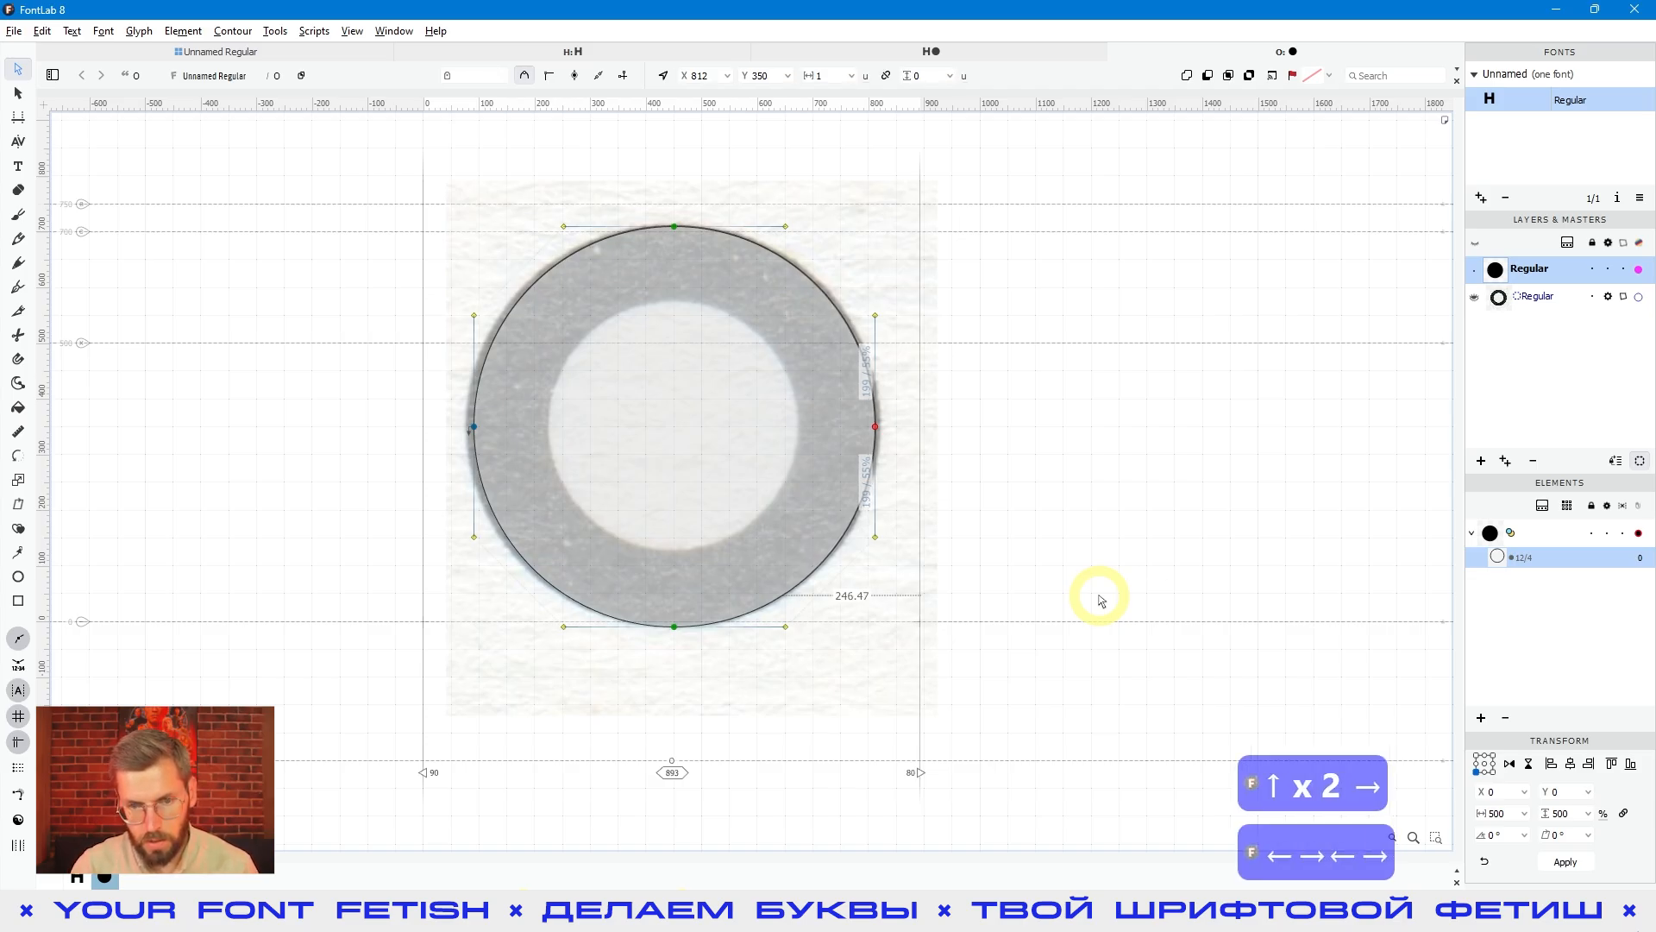
scroll(870, 466, "up", 5)
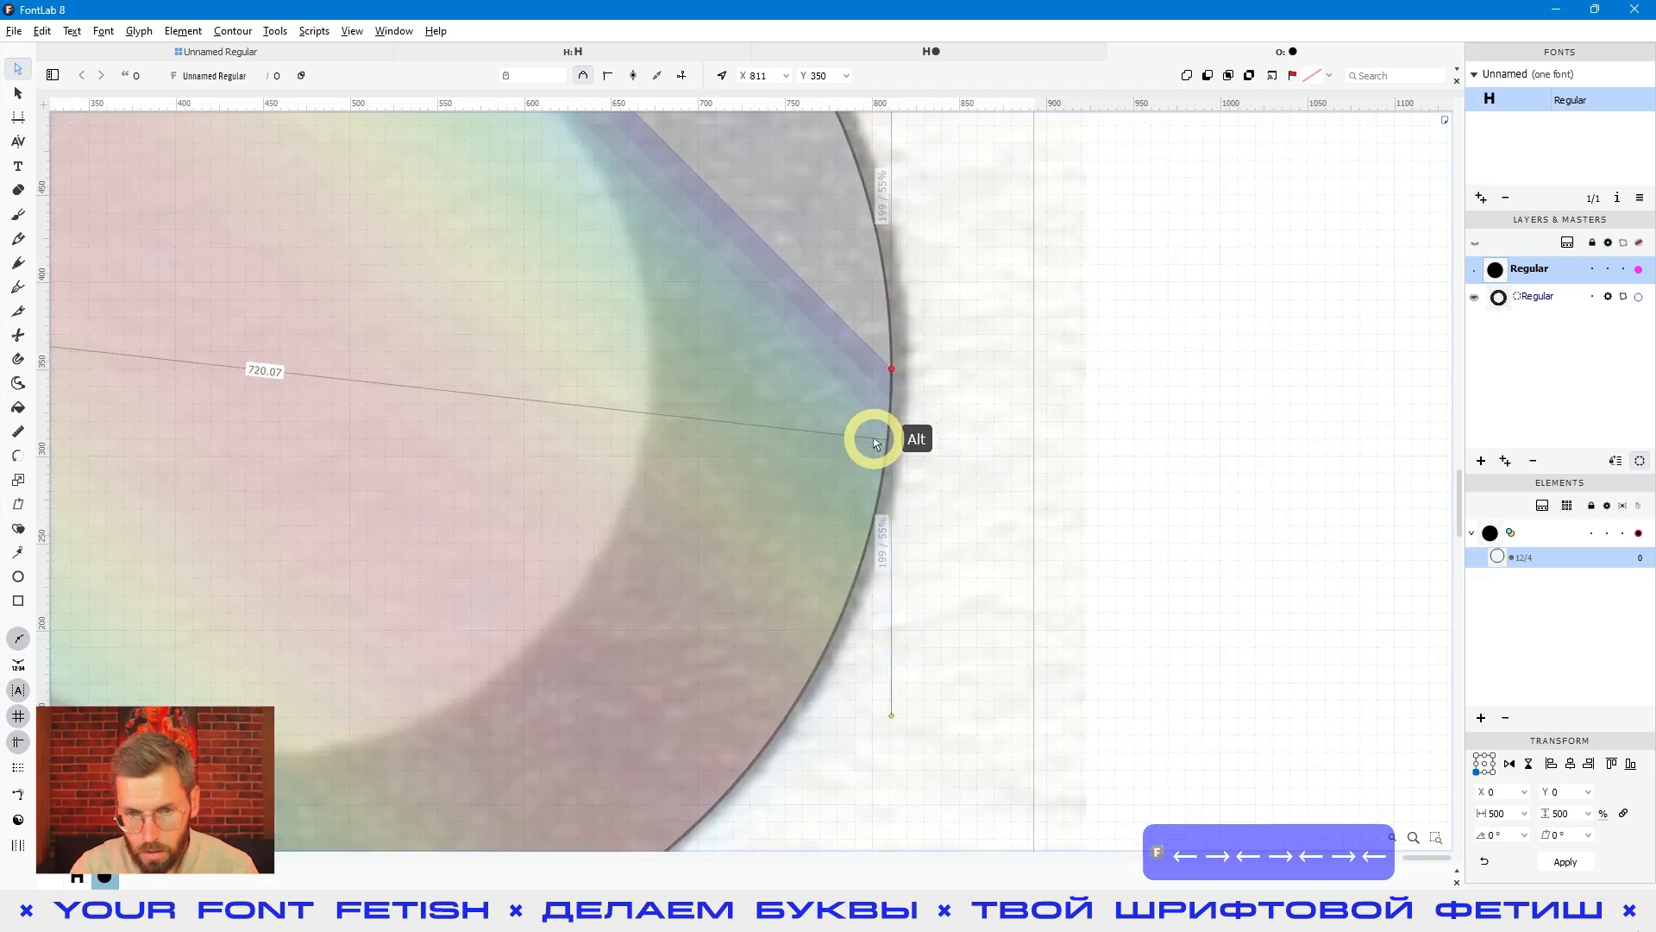
key("Left")
key("Right")
key("Left")
key("Right")
key("Left")
key("Right")
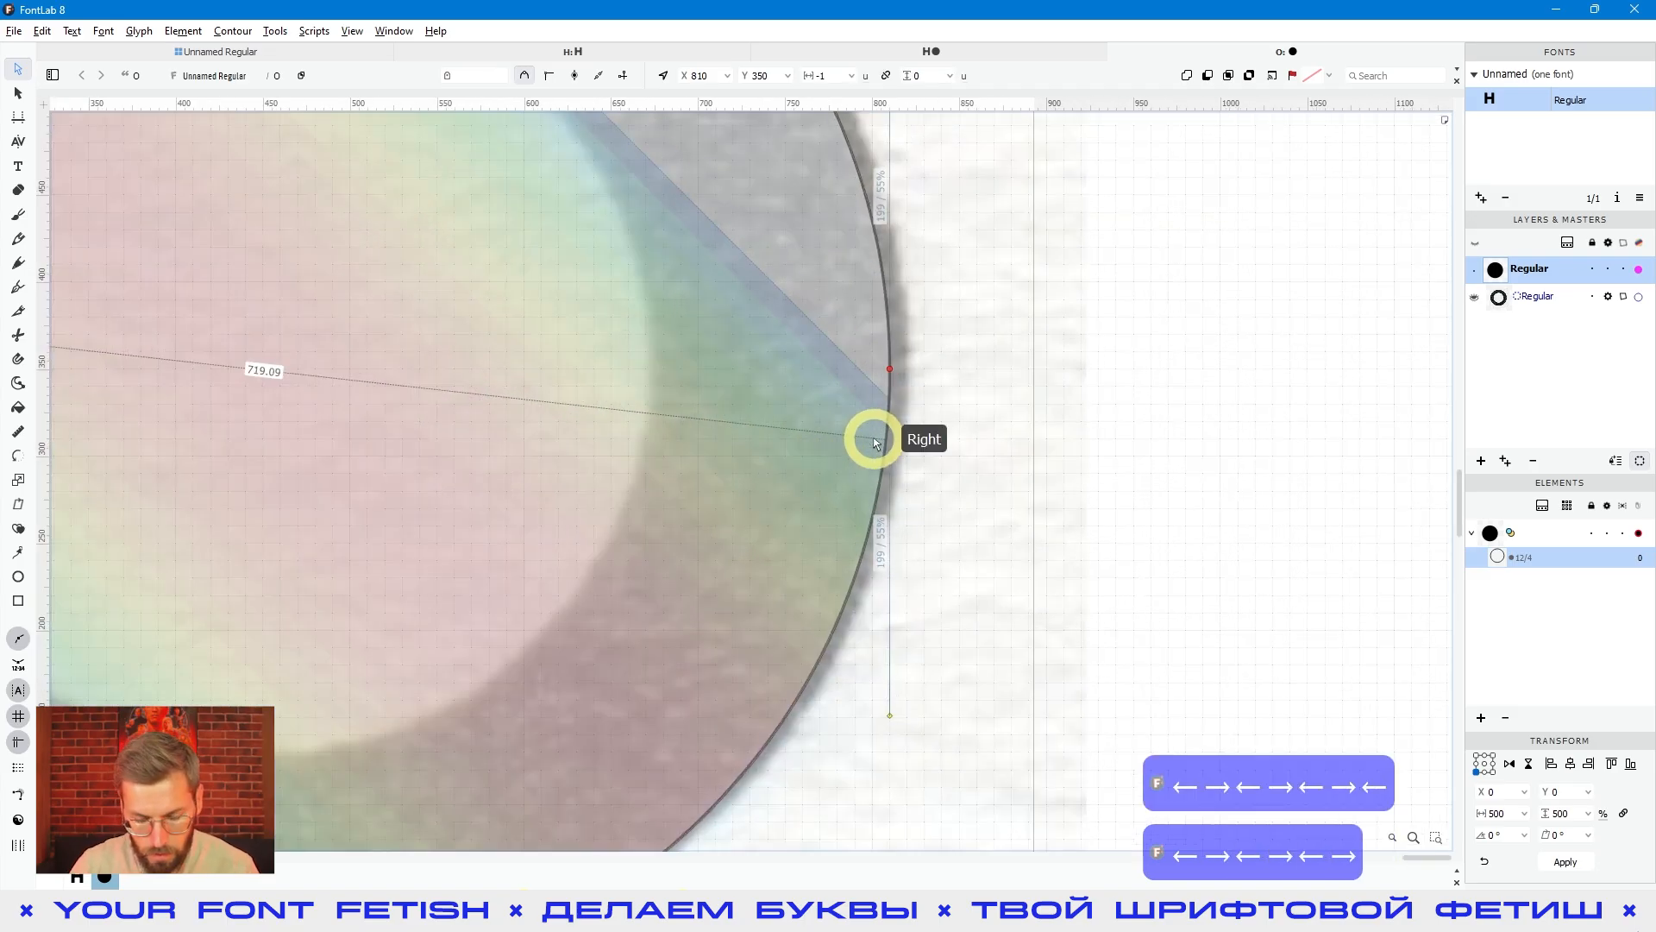
Try nudging the right extreme node 10 units outward and back
key("shift+Right")
key("shift+Left")
key("shift+Right")
key("shift+Left")
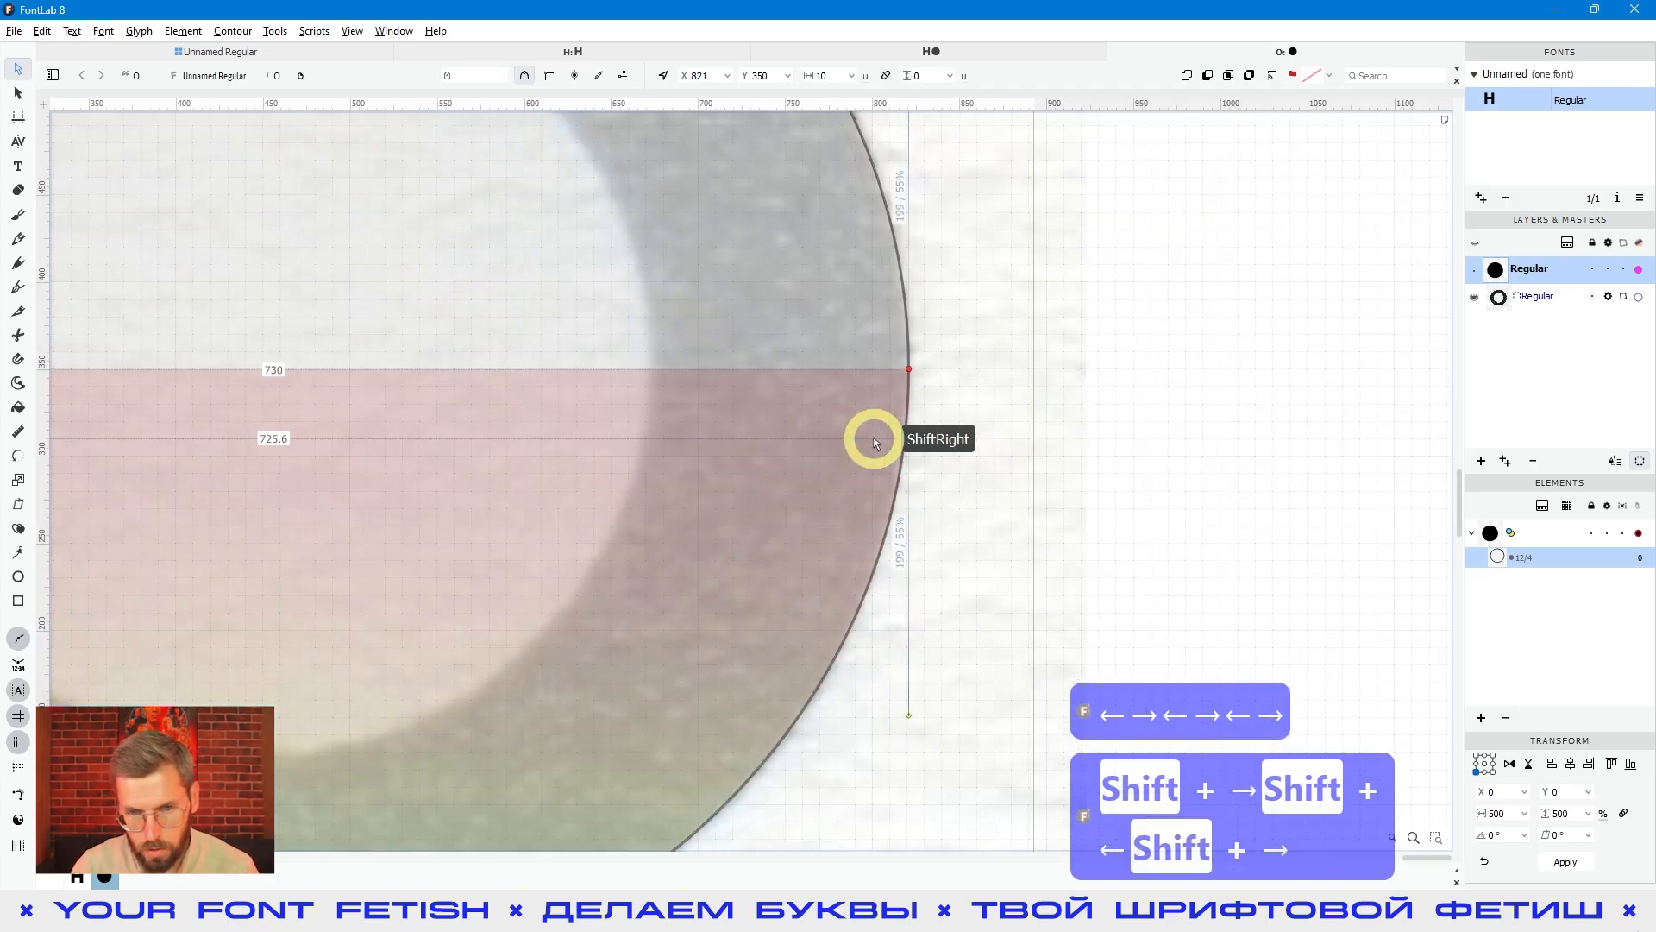
Reselect the right extreme node and try nudging it back and forth in 100-unit steps
key("a")
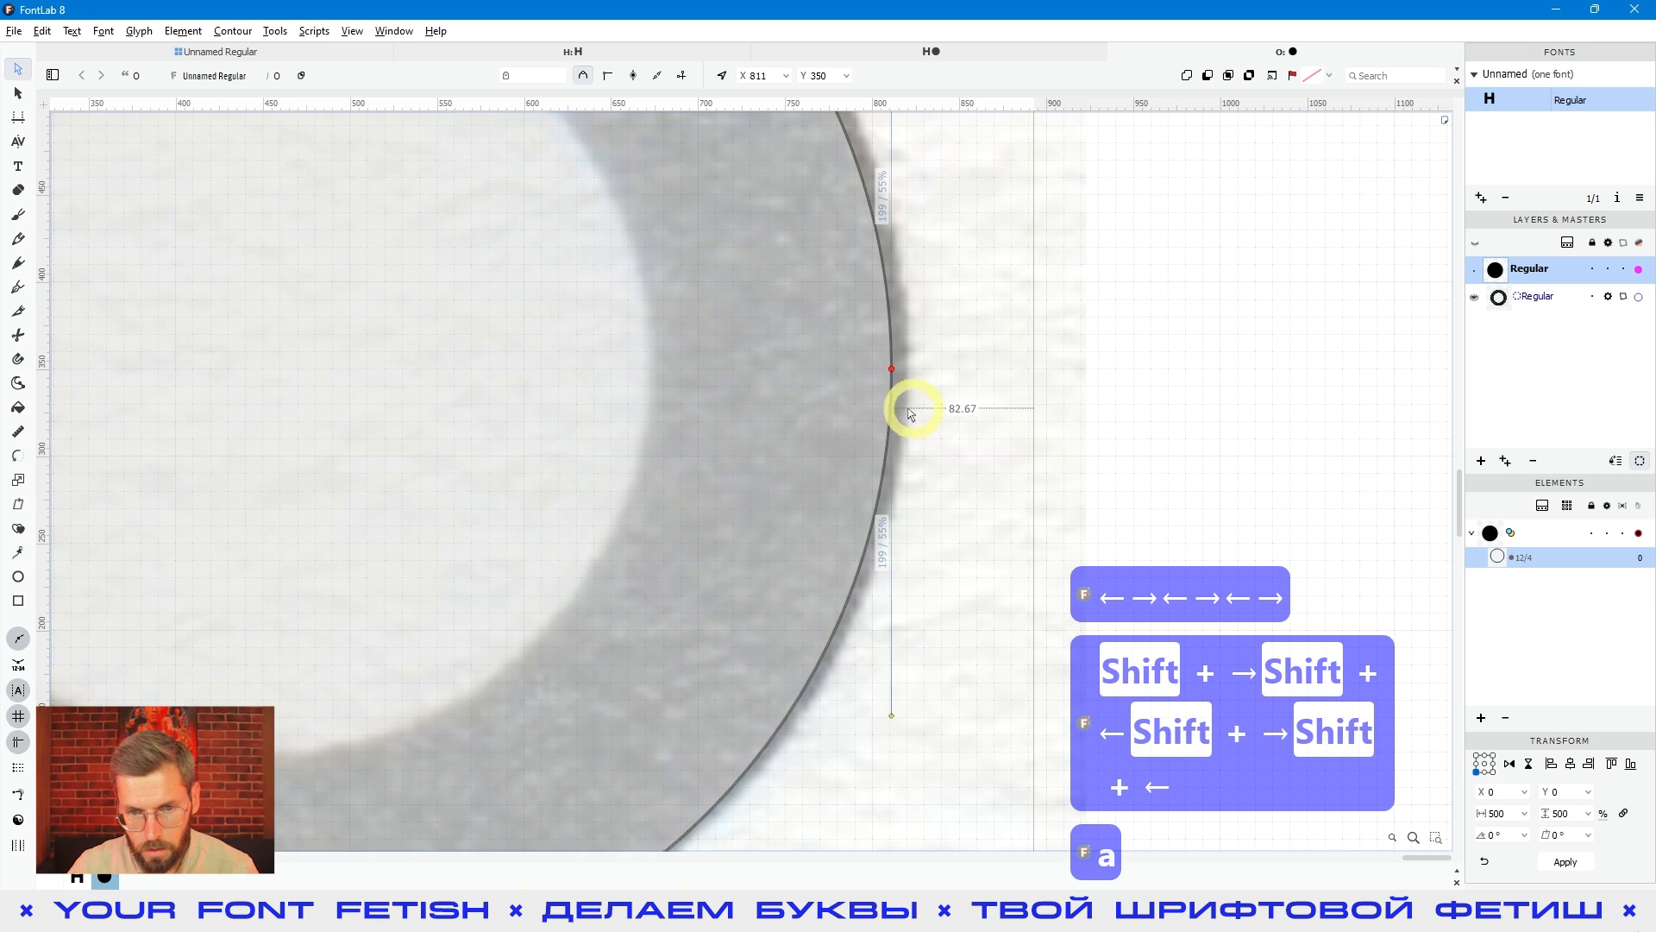
left_click_drag(947, 356, 859, 440)
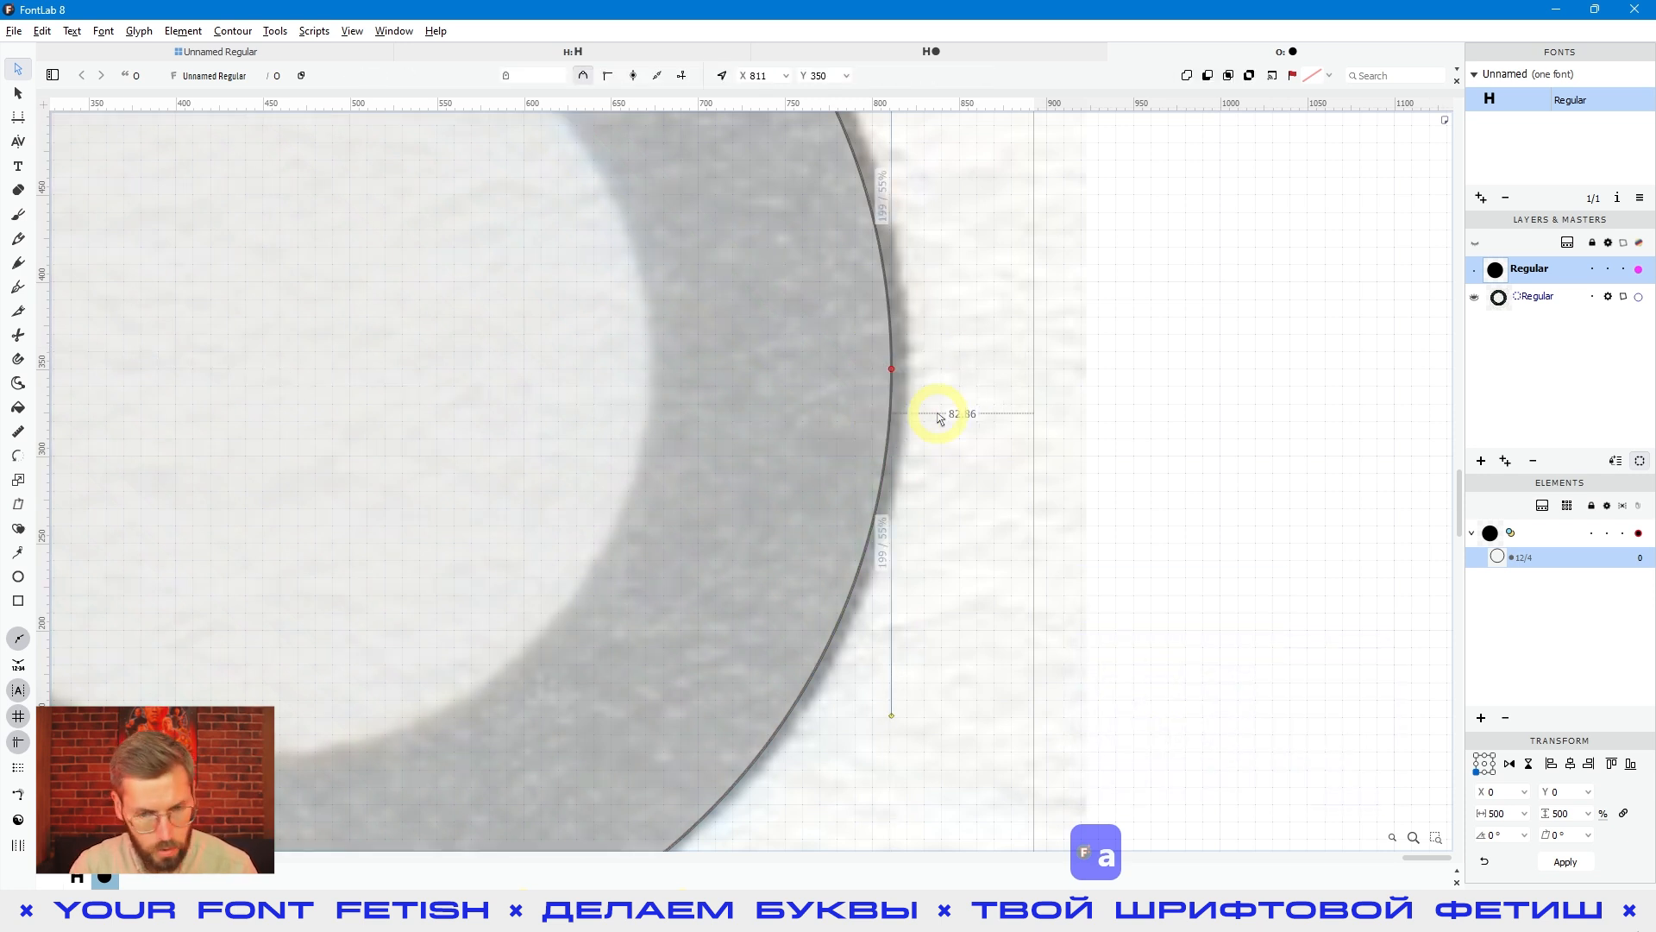
key("ctrl+Left")
key("ctrl+Right")
key("ctrl+Left")
key("ctrl+Right")
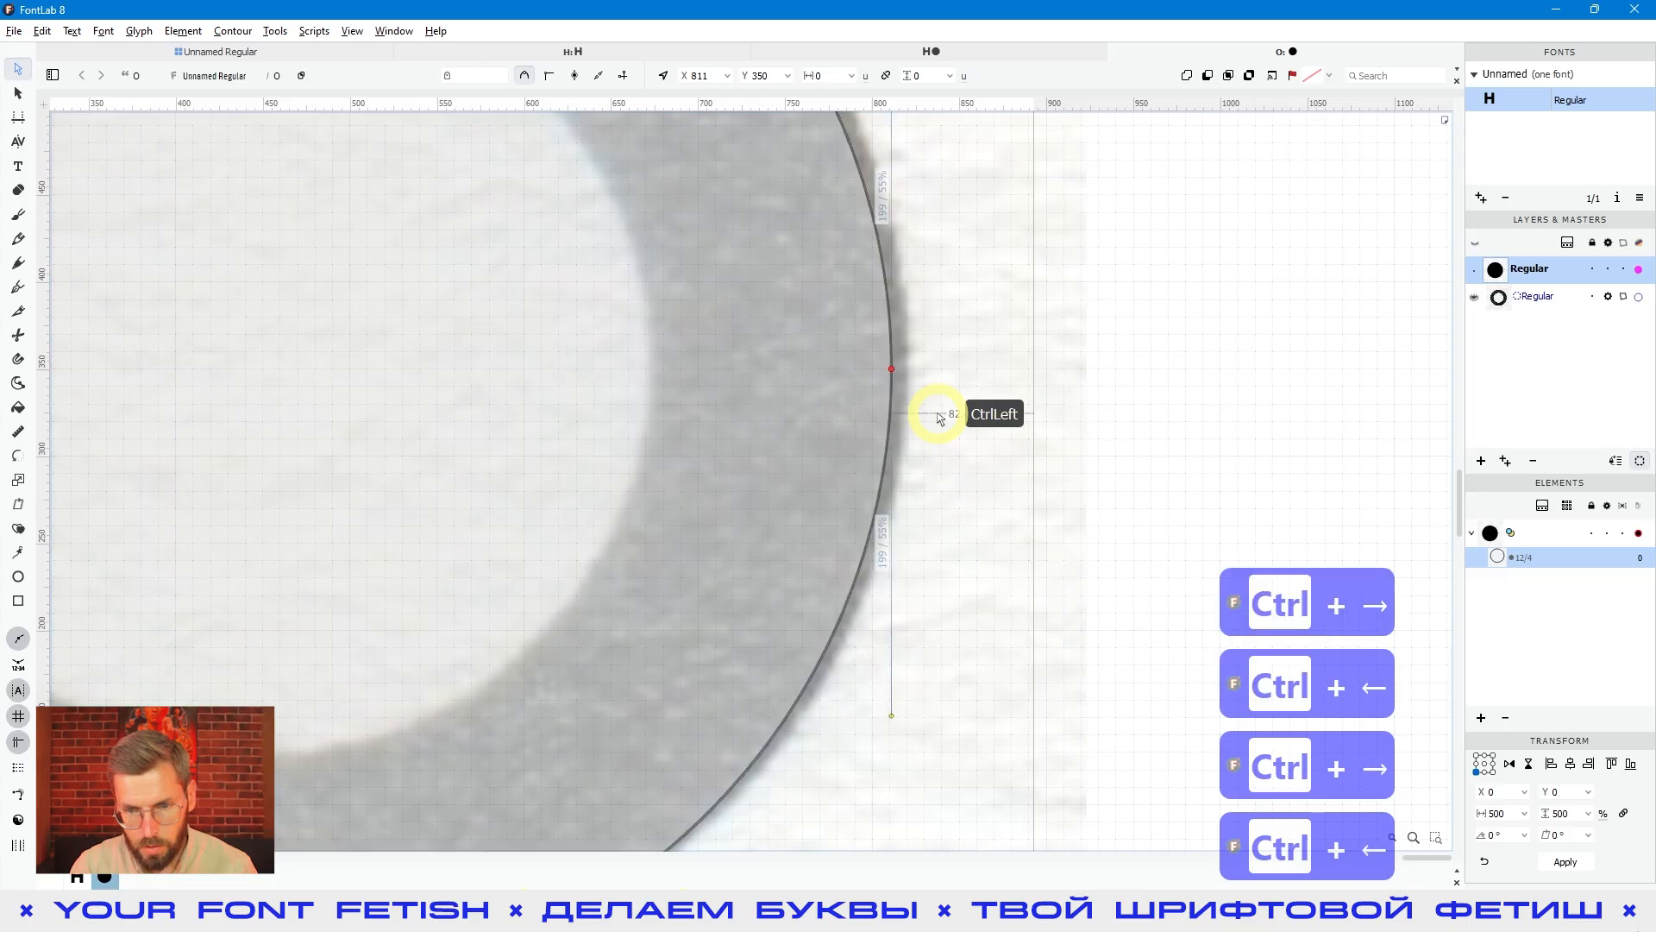
key("ctrl+Left")
key("ctrl+Right")
Fit the glyph in view and hide the mask layer's scanned О
key("ctrl+0")
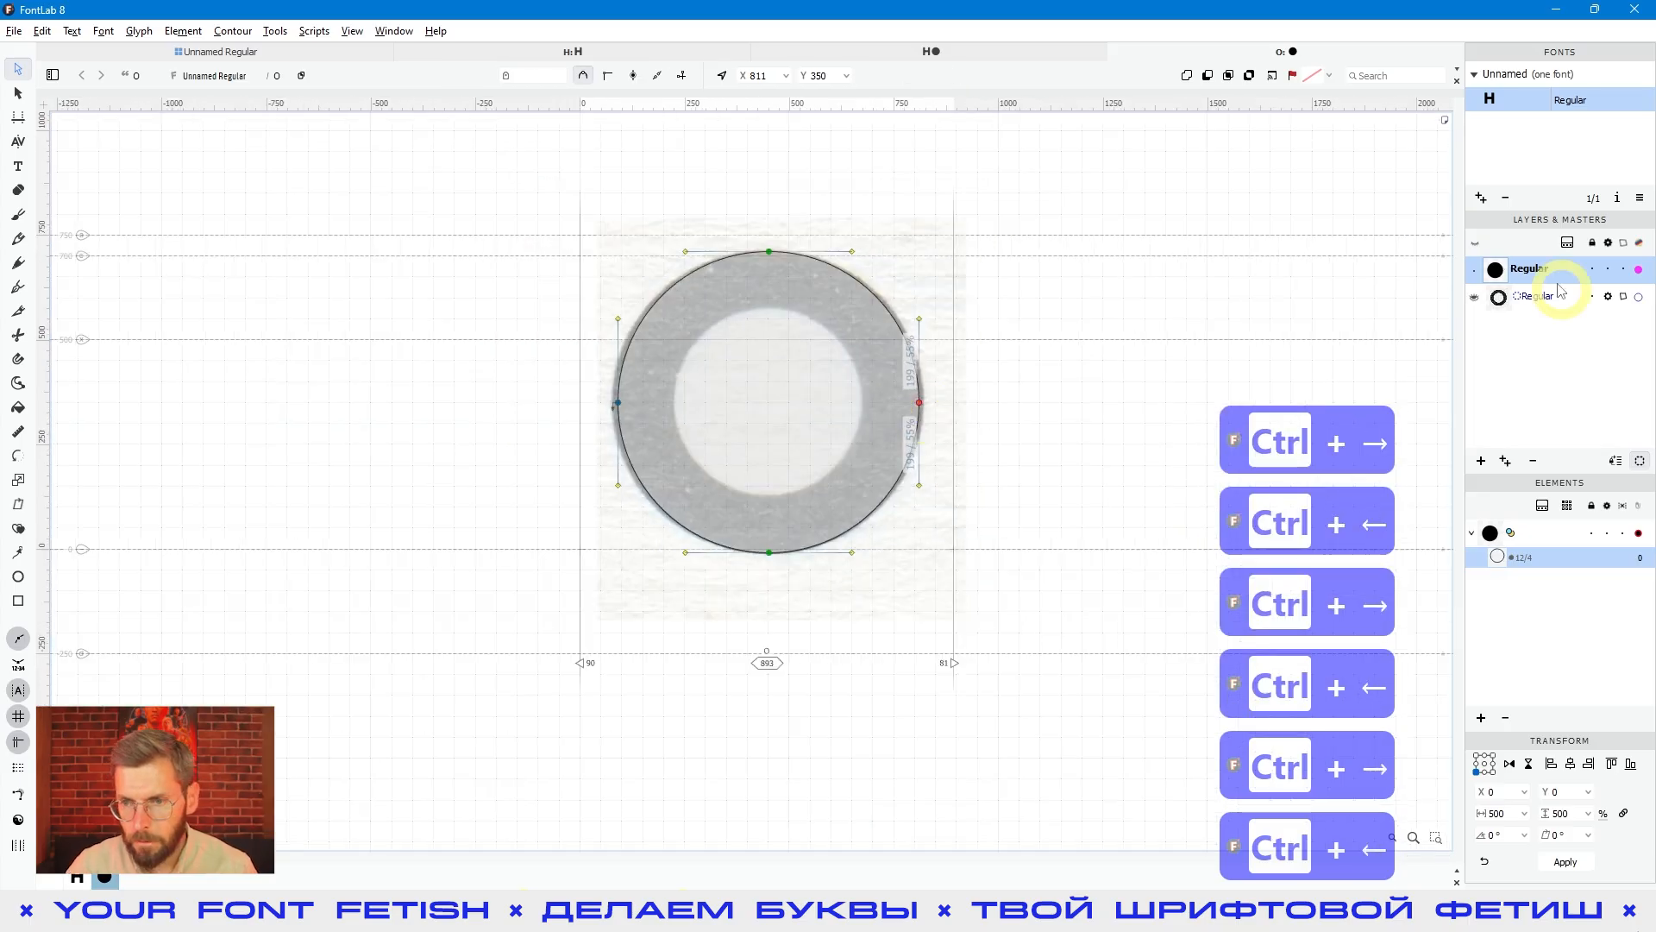
left_click(1476, 297)
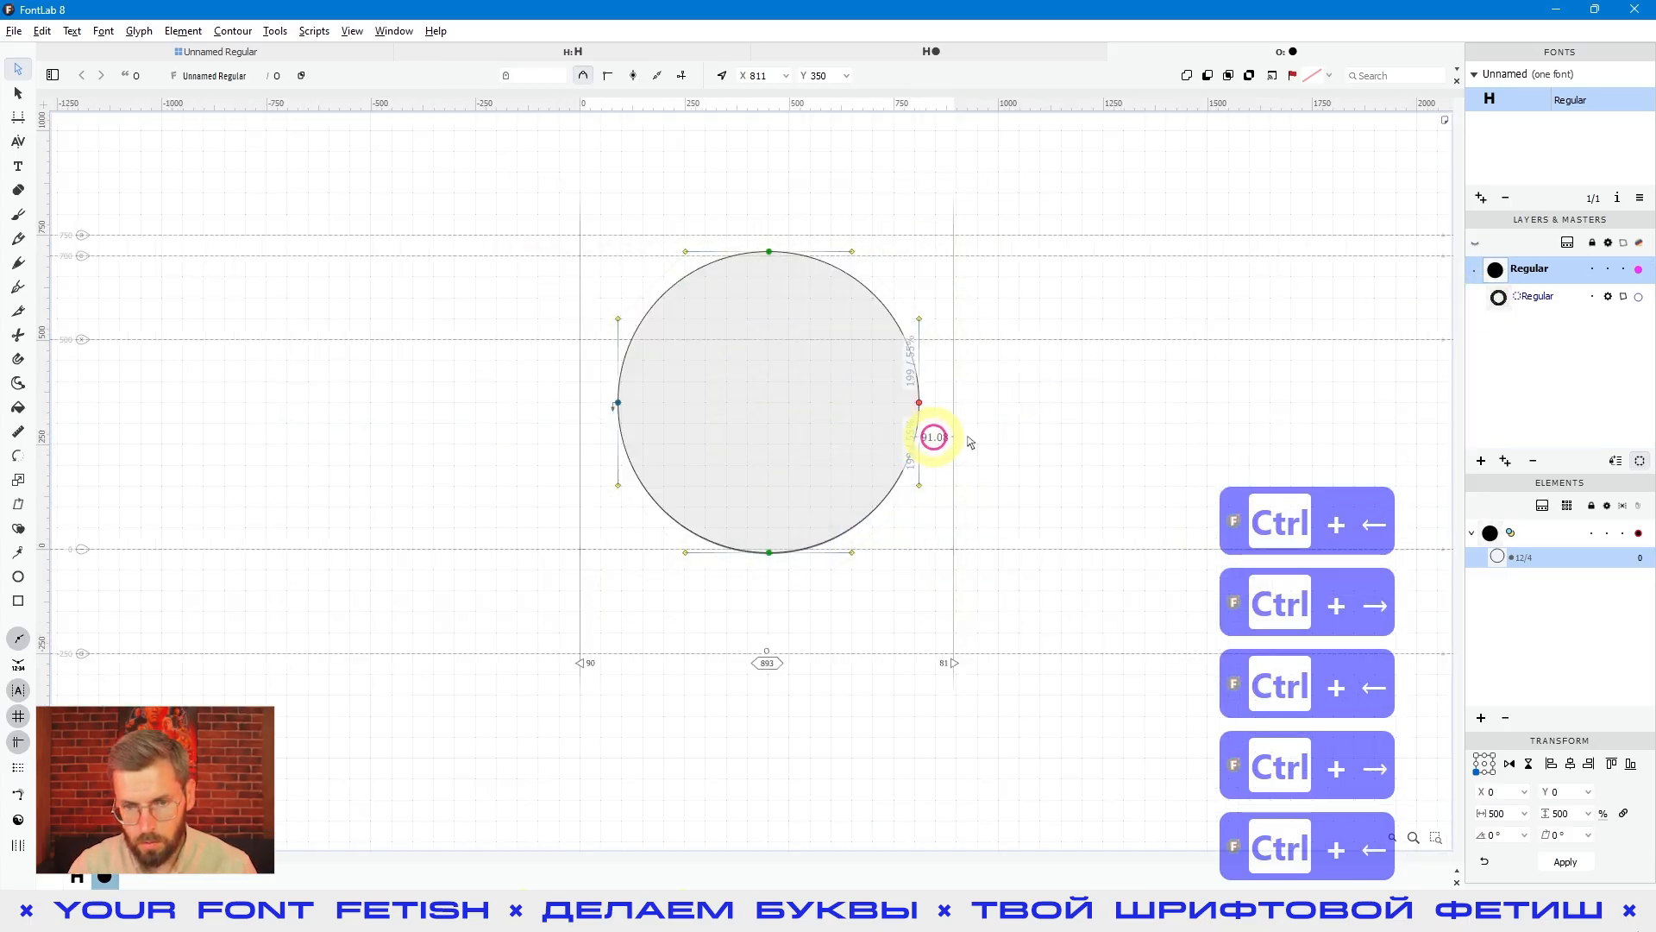
Try nudging the right extreme node in 100-unit and 10-unit steps and back, and select the whole circle
key("ctrl+Left")
key("ctrl+Right")
key("ctrl+Left")
key("ctrl+Right")
key("shift+Right")
key("shift+Left")
key("shift+Right")
key("shift+Left")
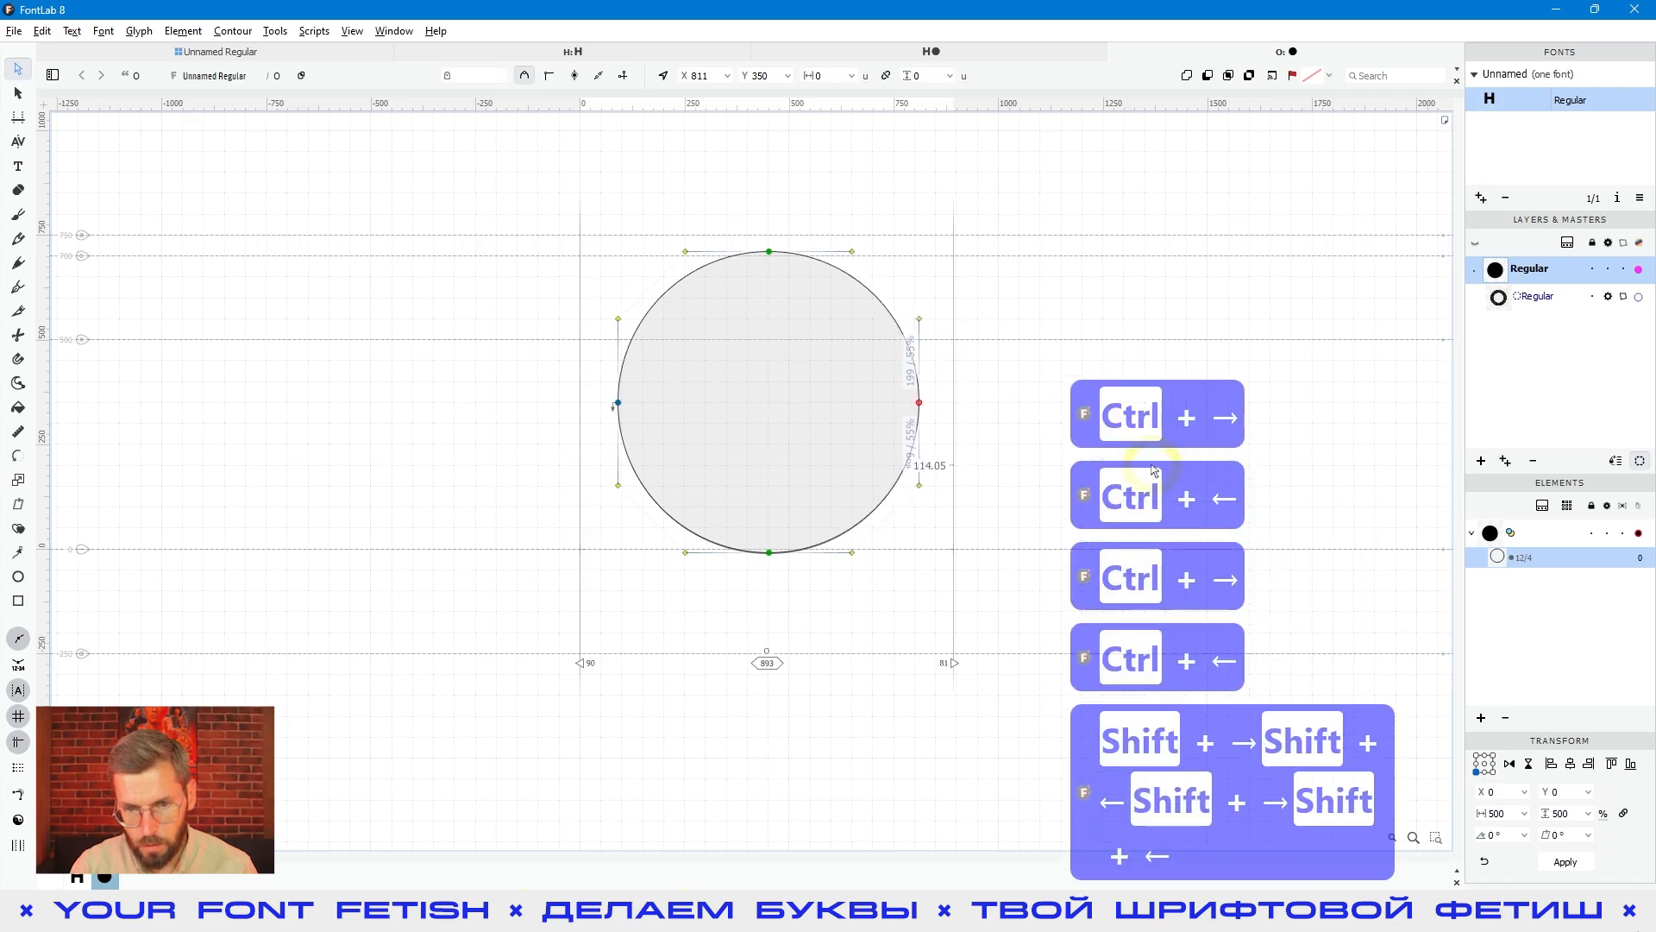
key("ctrl+a")
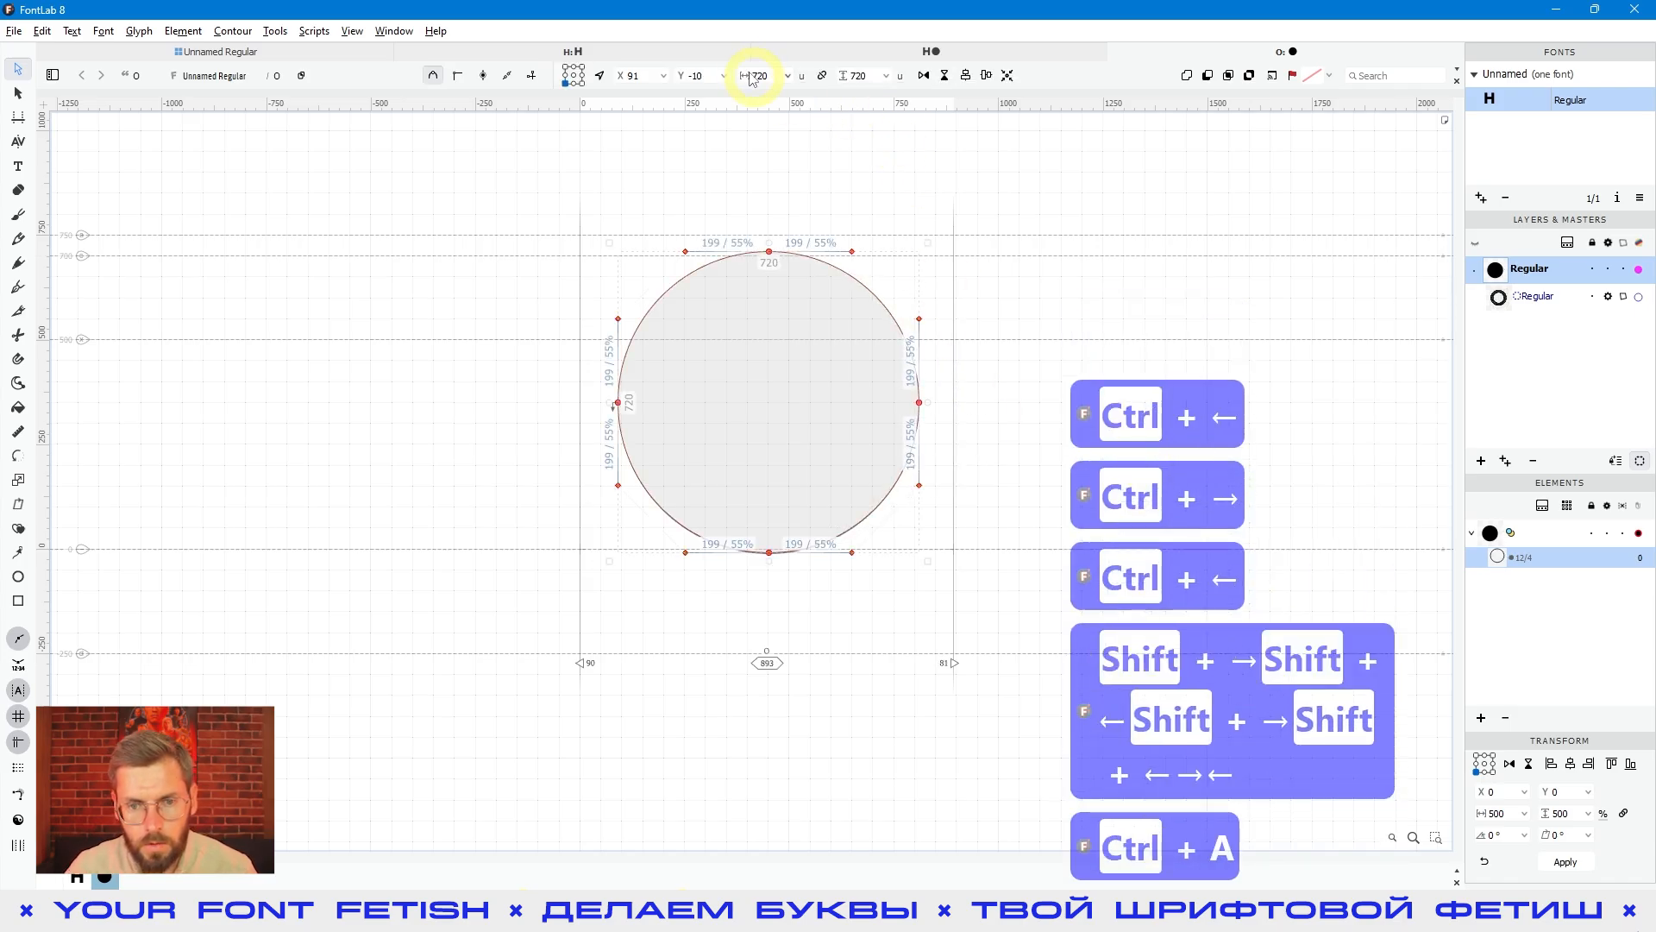
Select only the right extreme node and stretch it 600 units to the right, to X 1411
left_click(983, 421)
scroll(947, 402, "up", 2)
left_click_drag(1043, 359, 825, 487)
scroll(798, 474, "down", 1)
key("ctrl+Right")
key("ctrl+Right")
key("ctrl+Right")
key("ctrl+Right")
key("ctrl+Right")
key("ctrl+Right")
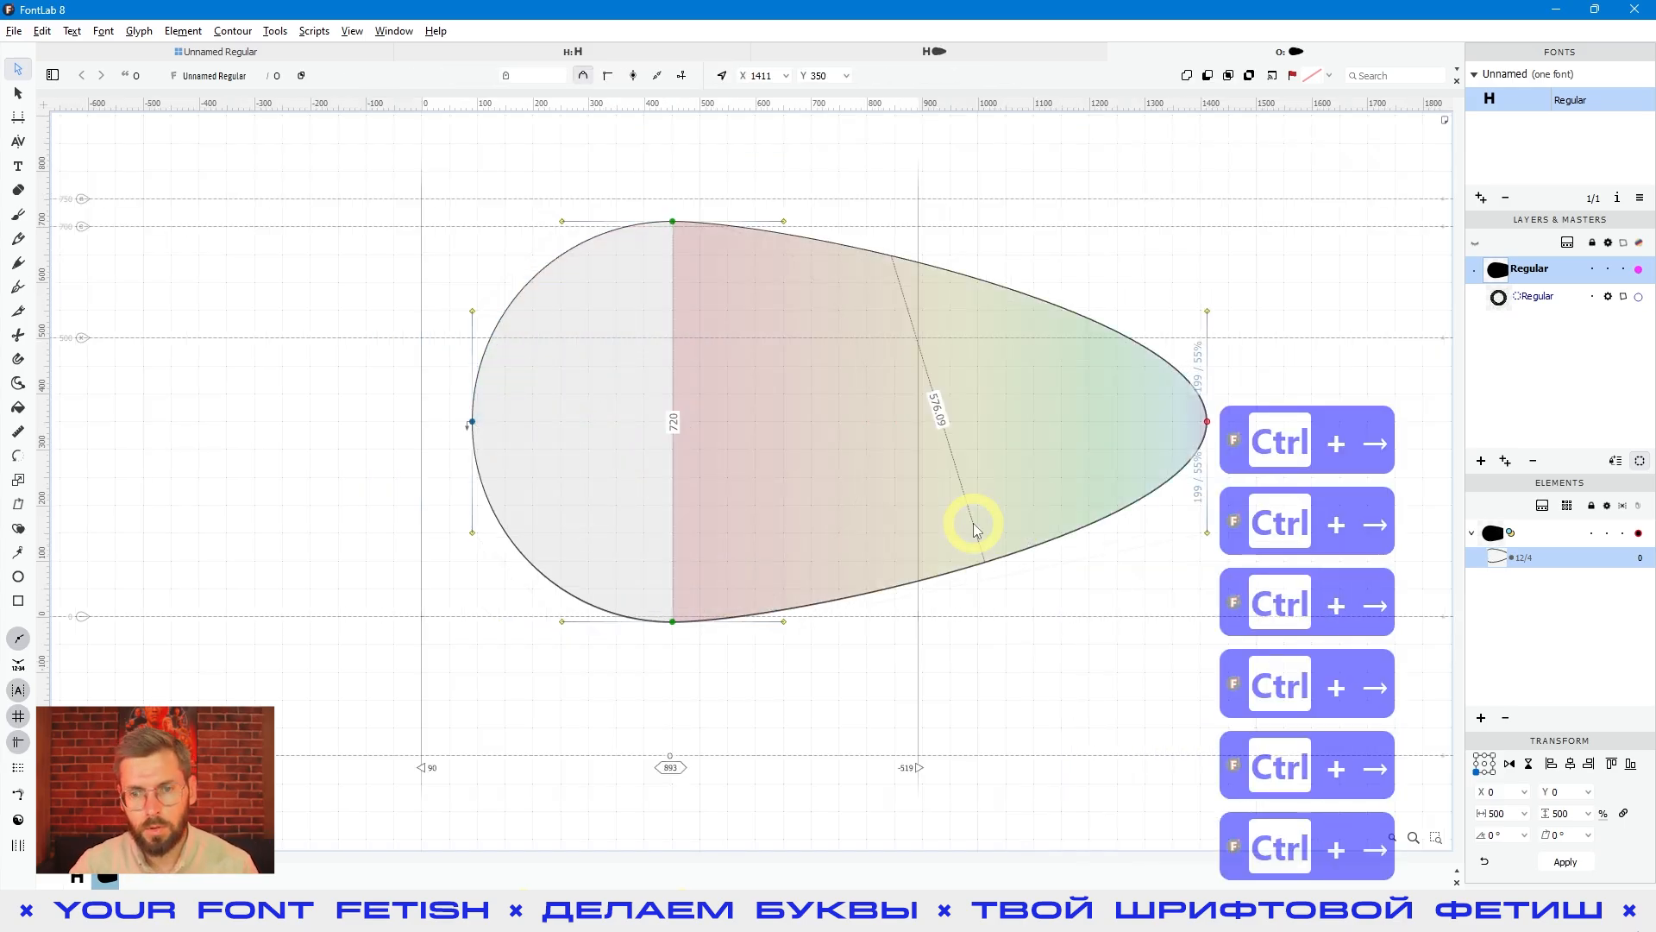
Preview the stretched O outline as a filled black shape and return to the node view
key("space")
left_click_drag(984, 670, 853, 656)
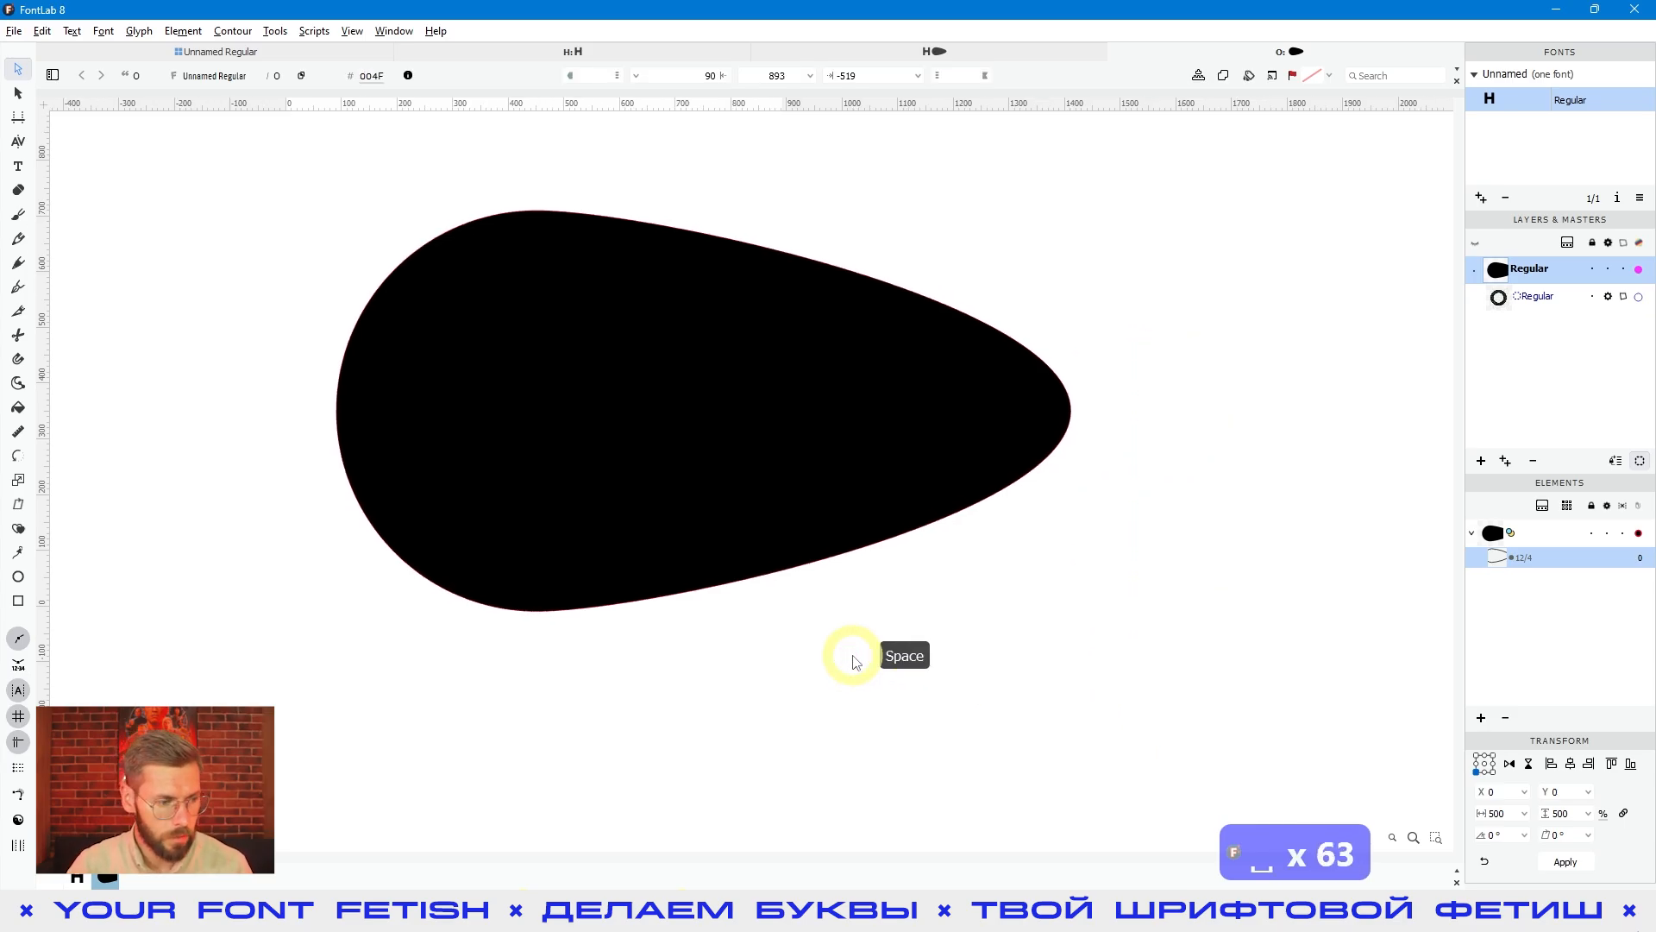
key("space")
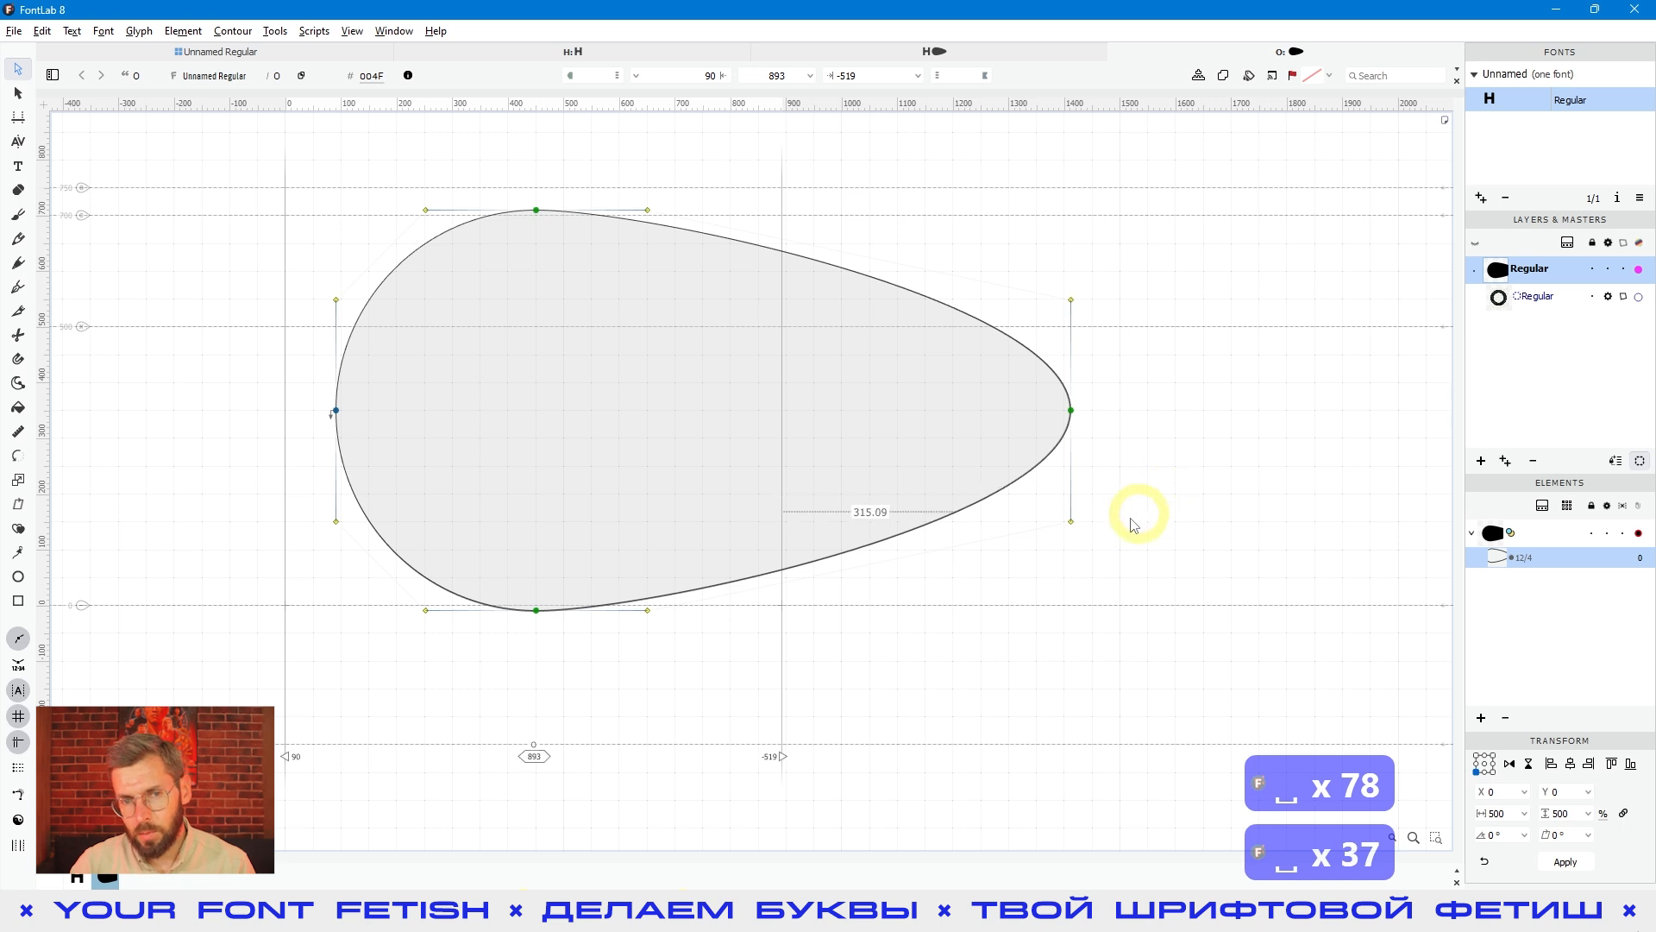
Try extending the right-hand handles of the top and bottom nodes to X 1131, and undo the change
left_click_drag(648, 209, 919, 215)
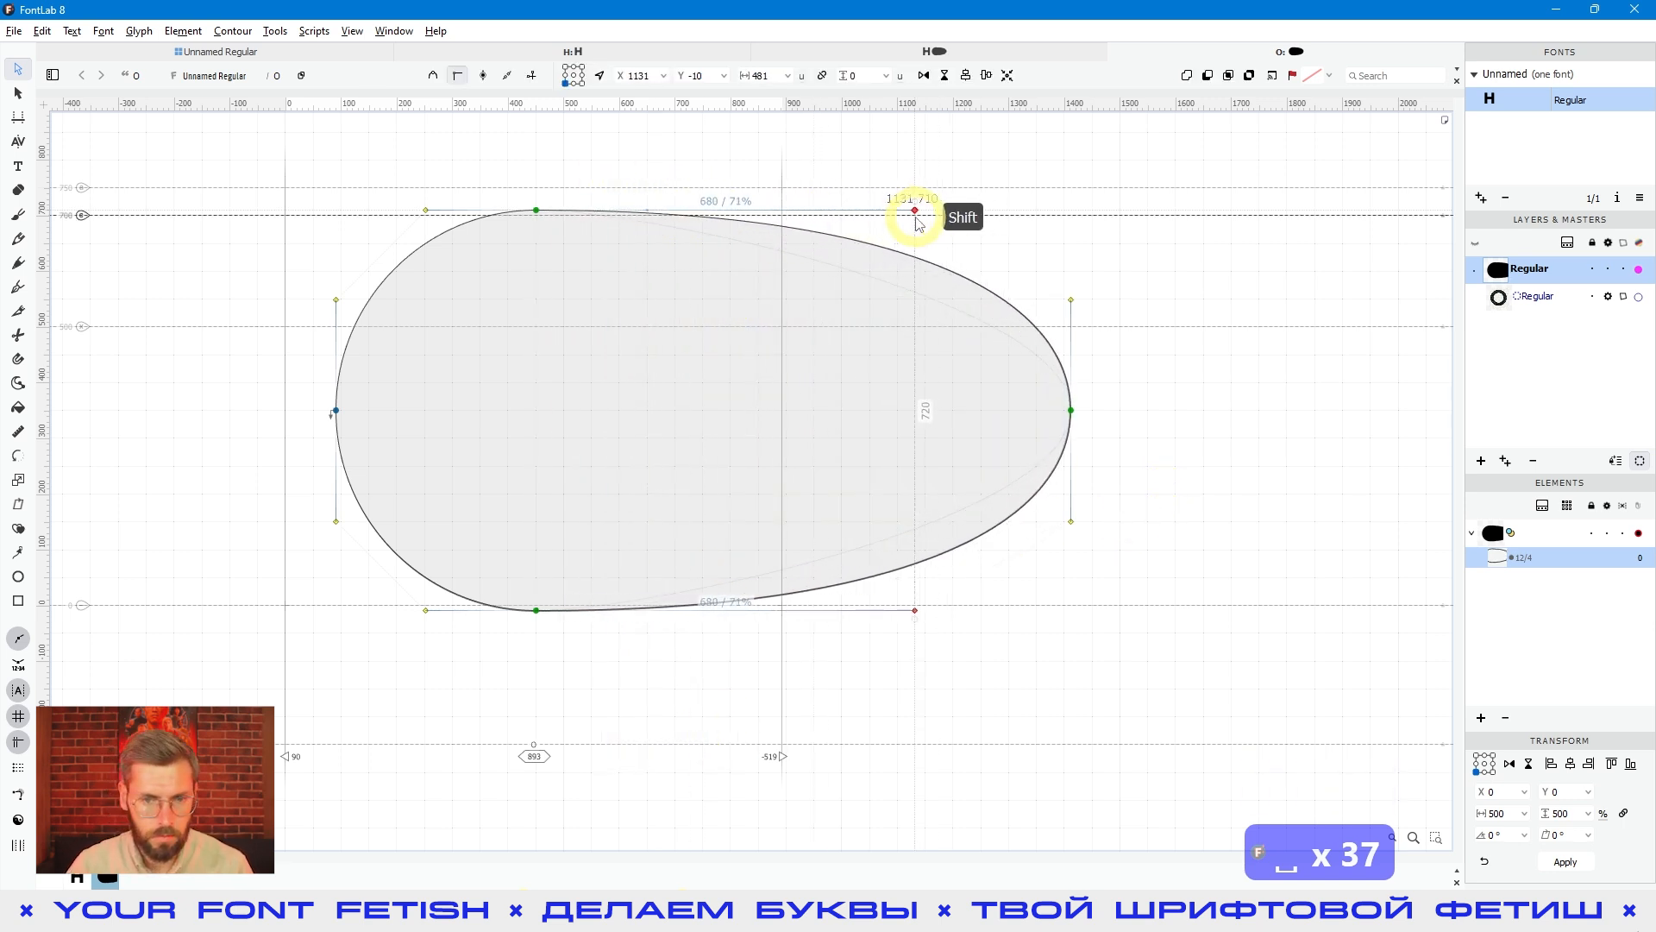
key("space")
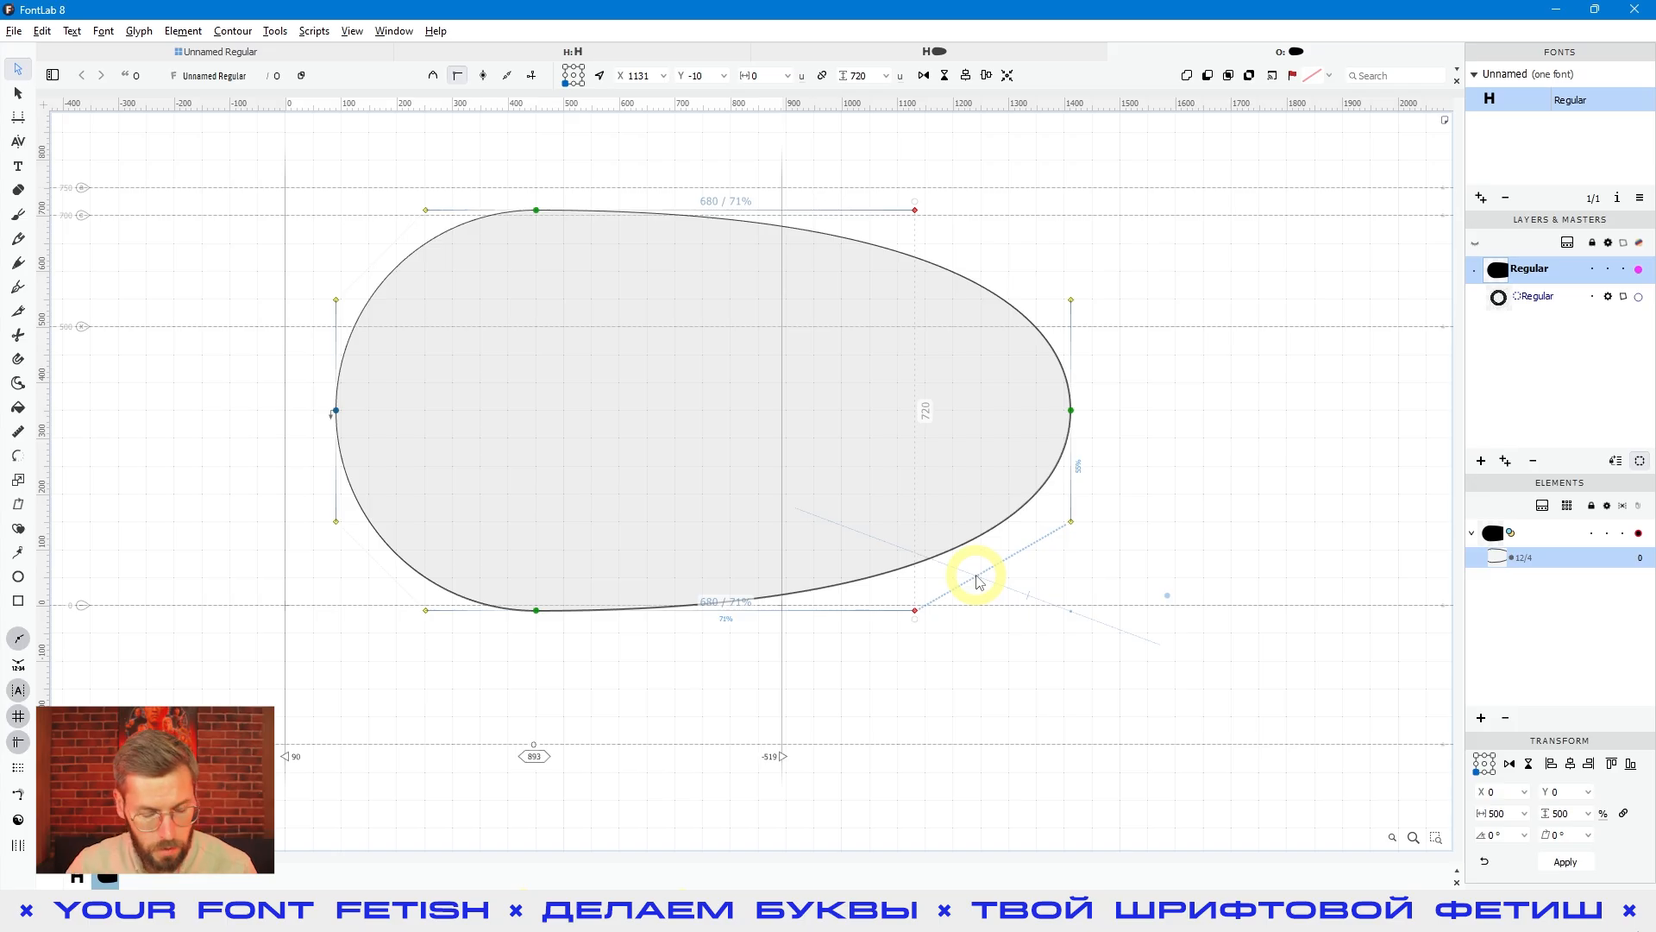
key("ctrl+z")
key("ctrl+z")
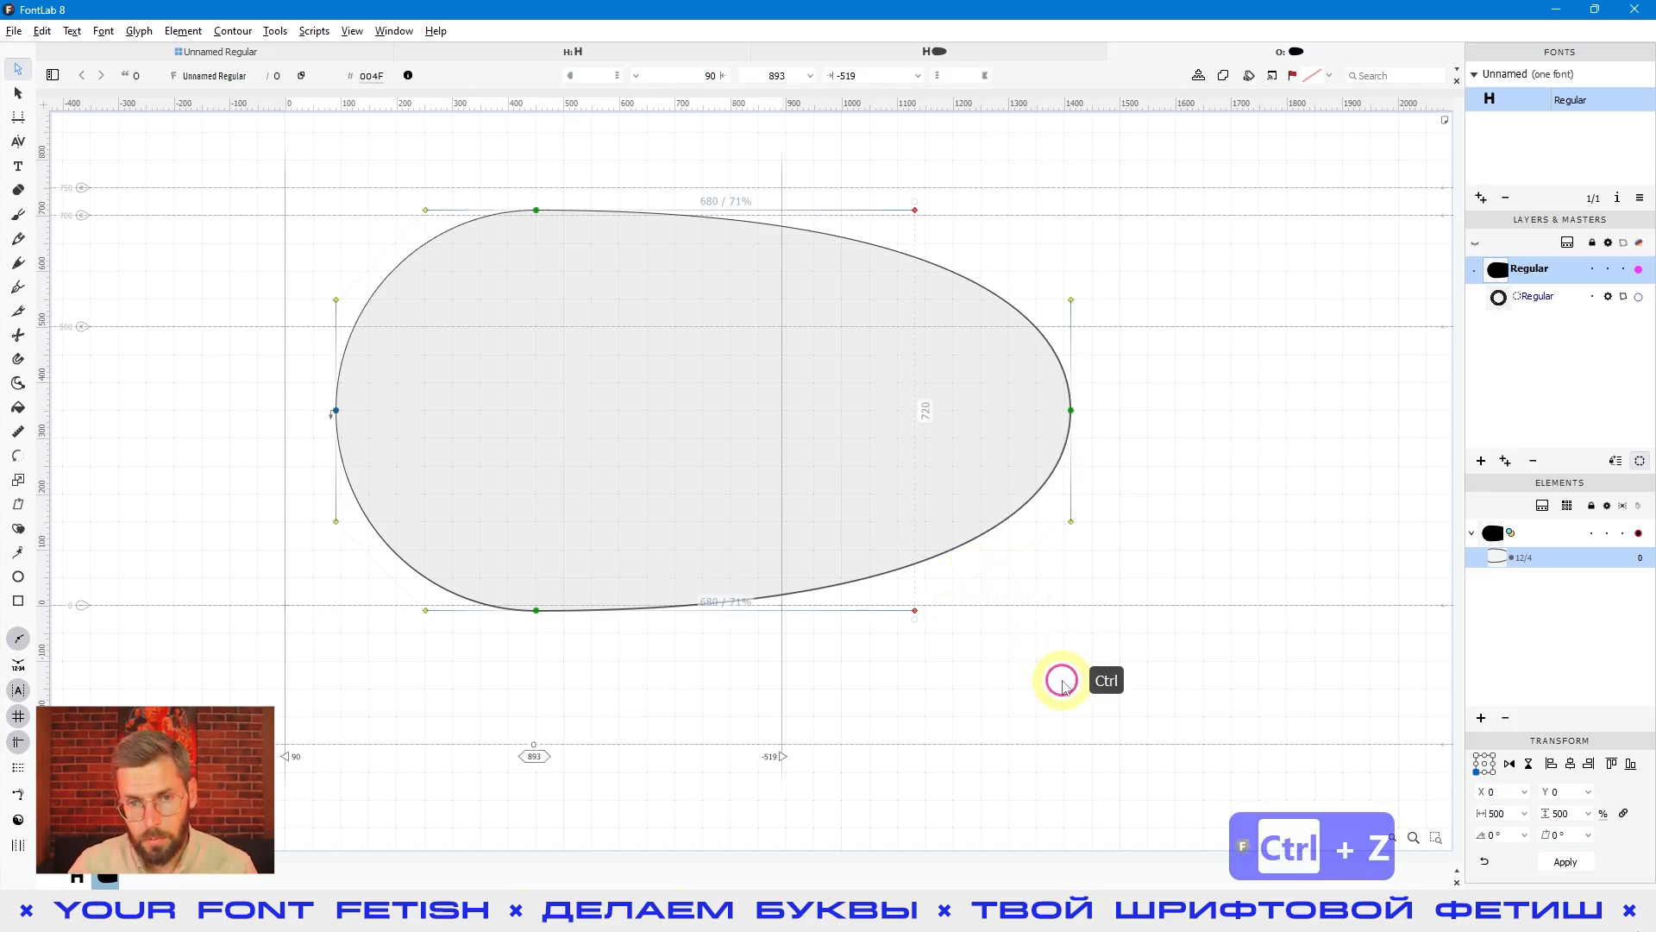
left_click(999, 667)
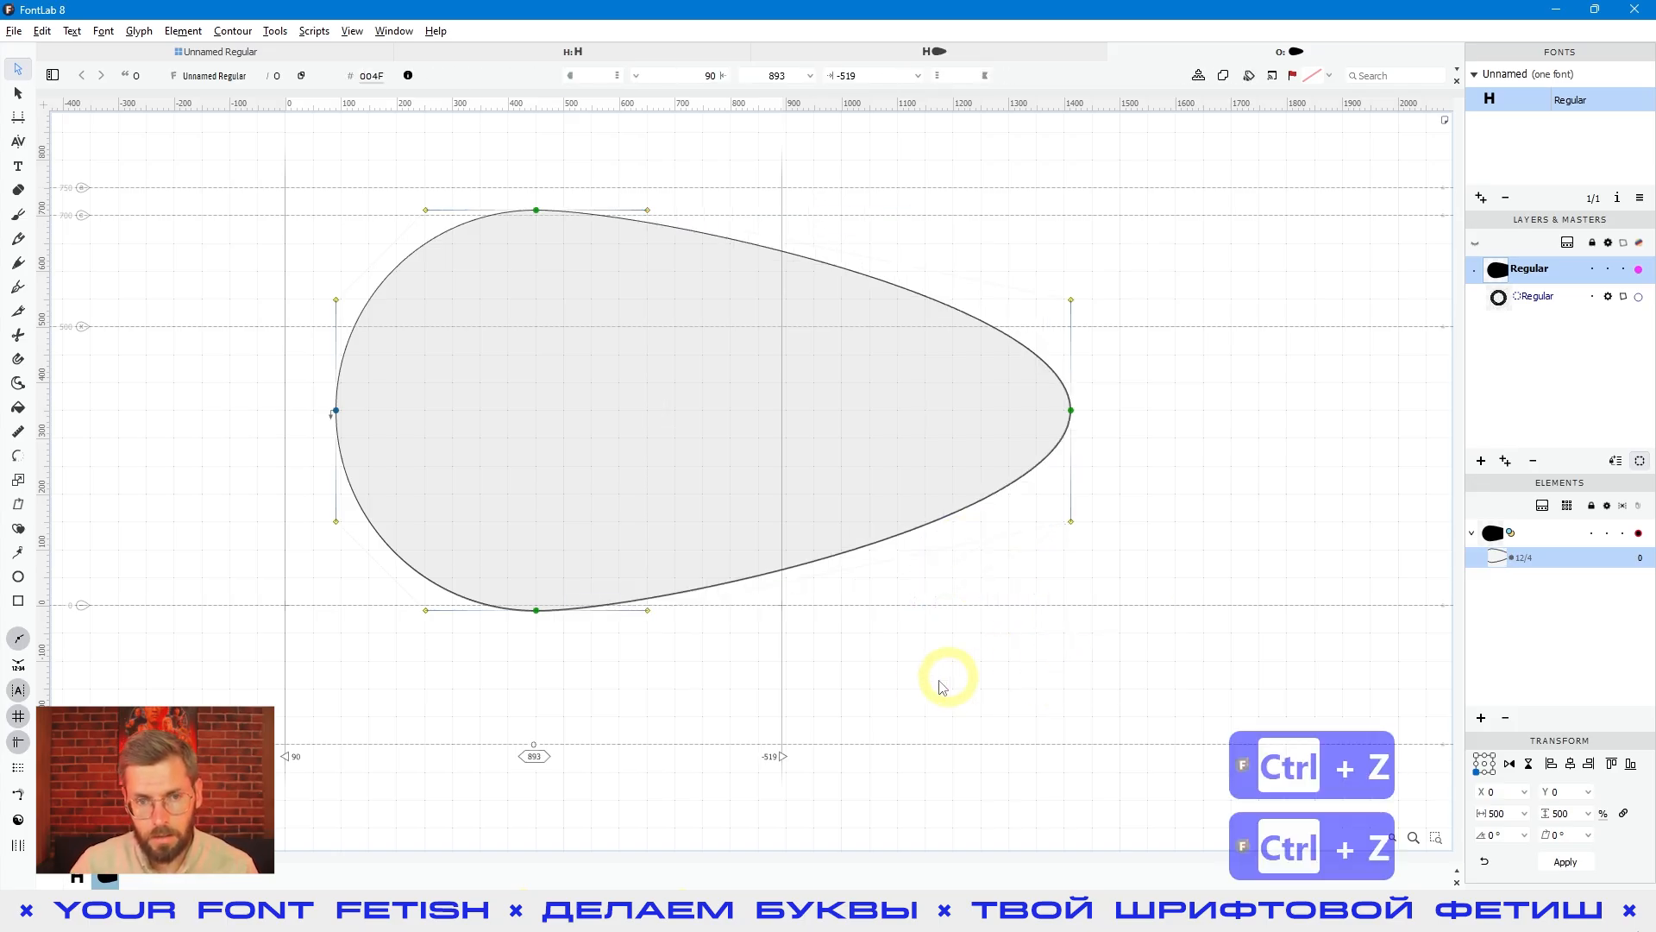
Extend the right-hand handles of the top and bottom nodes to X 1246 and shift both nodes to X 792
left_click_drag(742, 185, 573, 766)
left_click_drag(648, 610, 955, 610)
left_click_drag(552, 176, 453, 688)
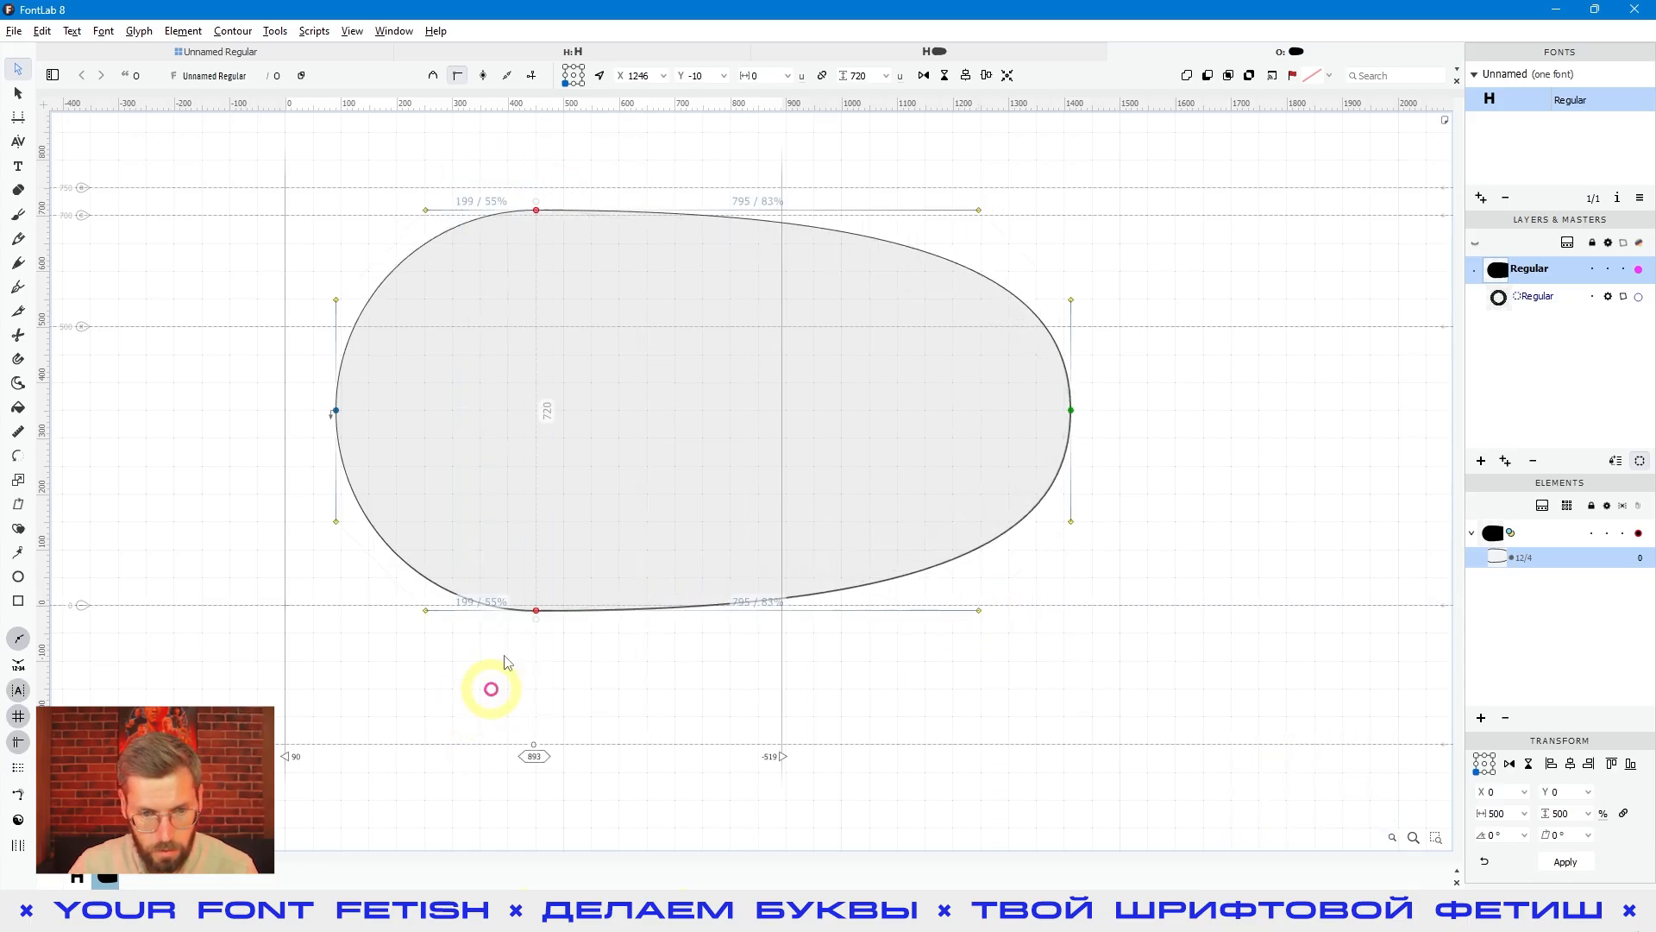
left_click_drag(536, 611, 726, 610)
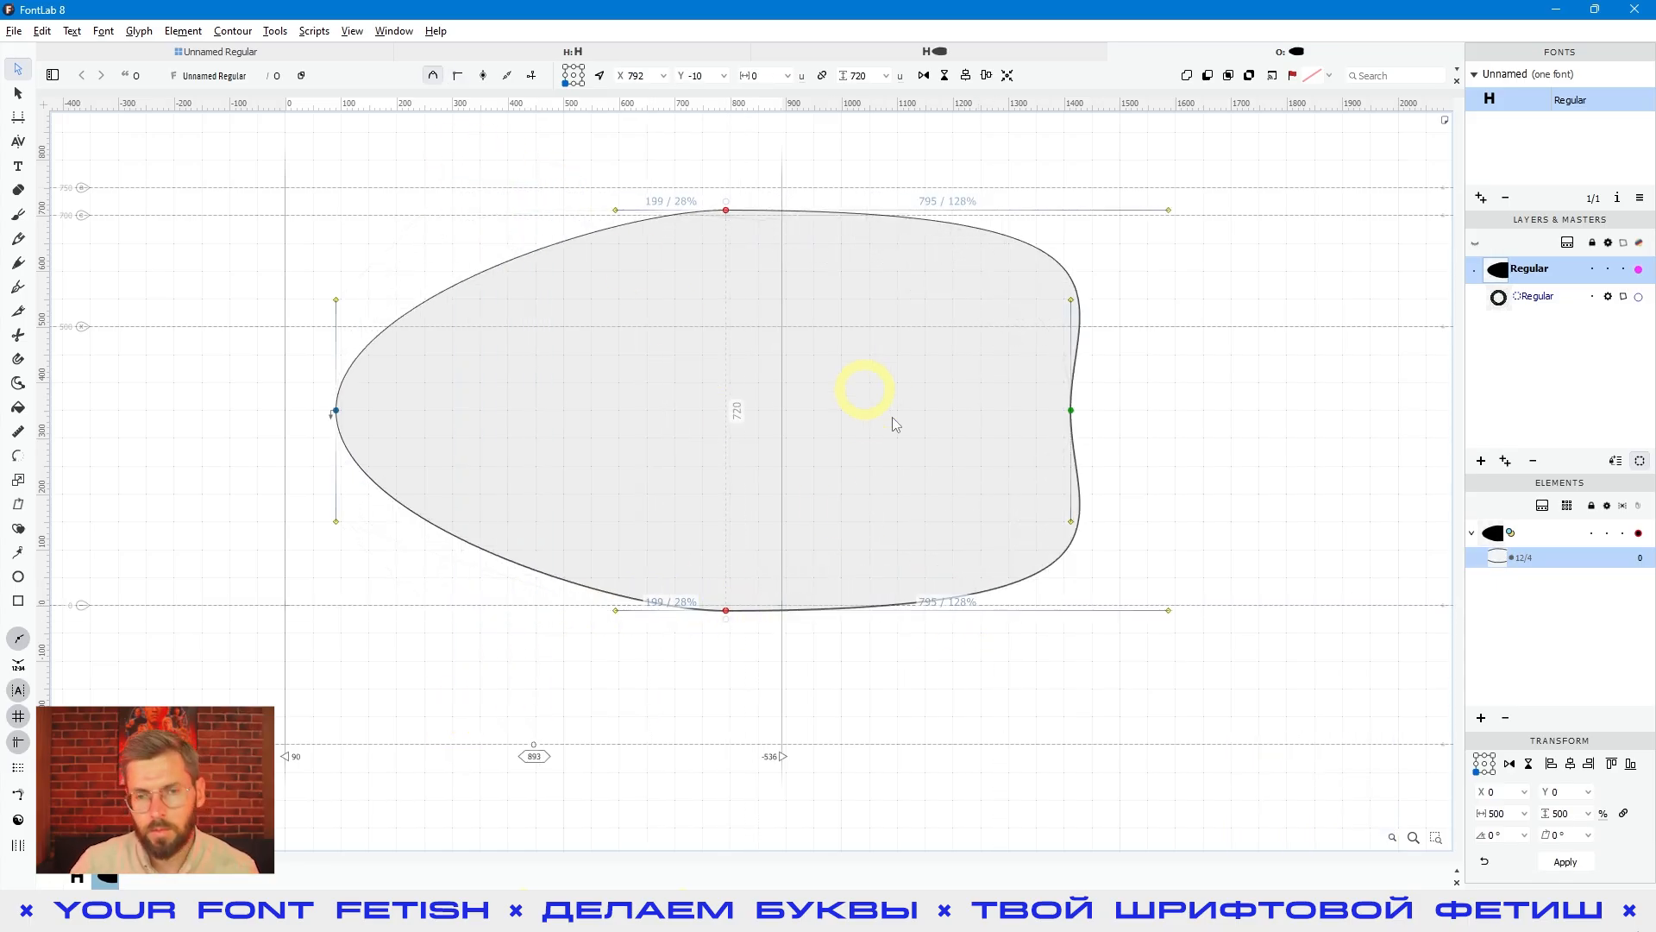
Undo the node shift, the handle extension and the stretch back to the 720-unit circle
key("ctrl+z")
key("ctrl+z")
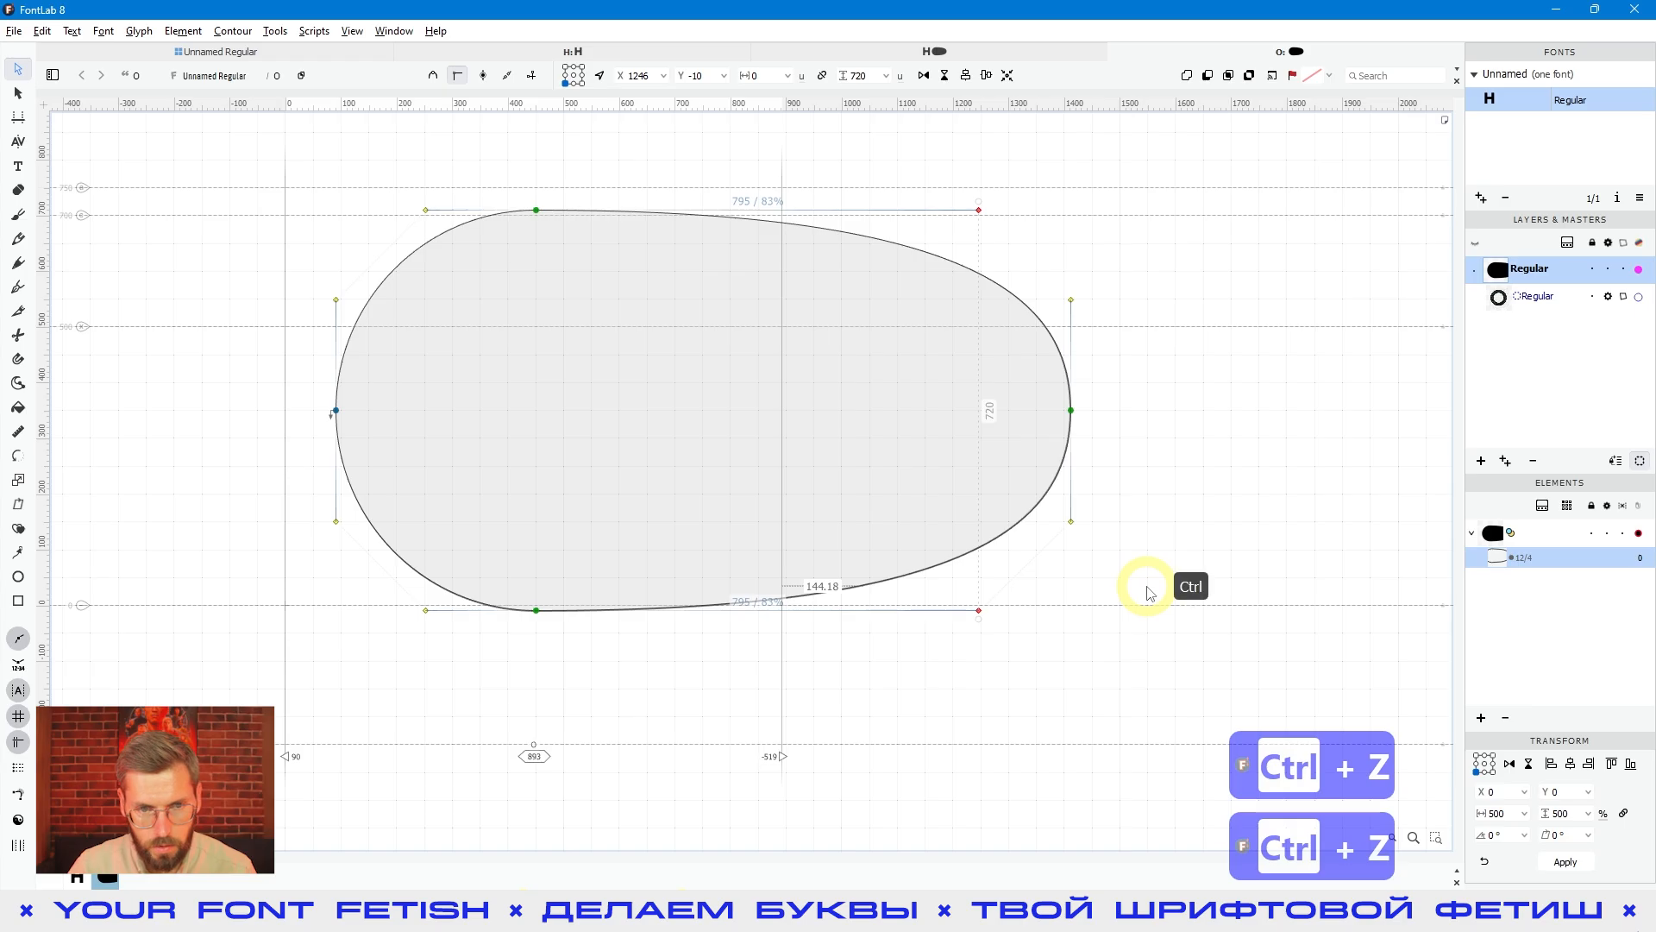
key("ctrl+z")
key("ctrl+z")
key("ctrl+z")
key("ctrl+z")
key("ctrl+z")
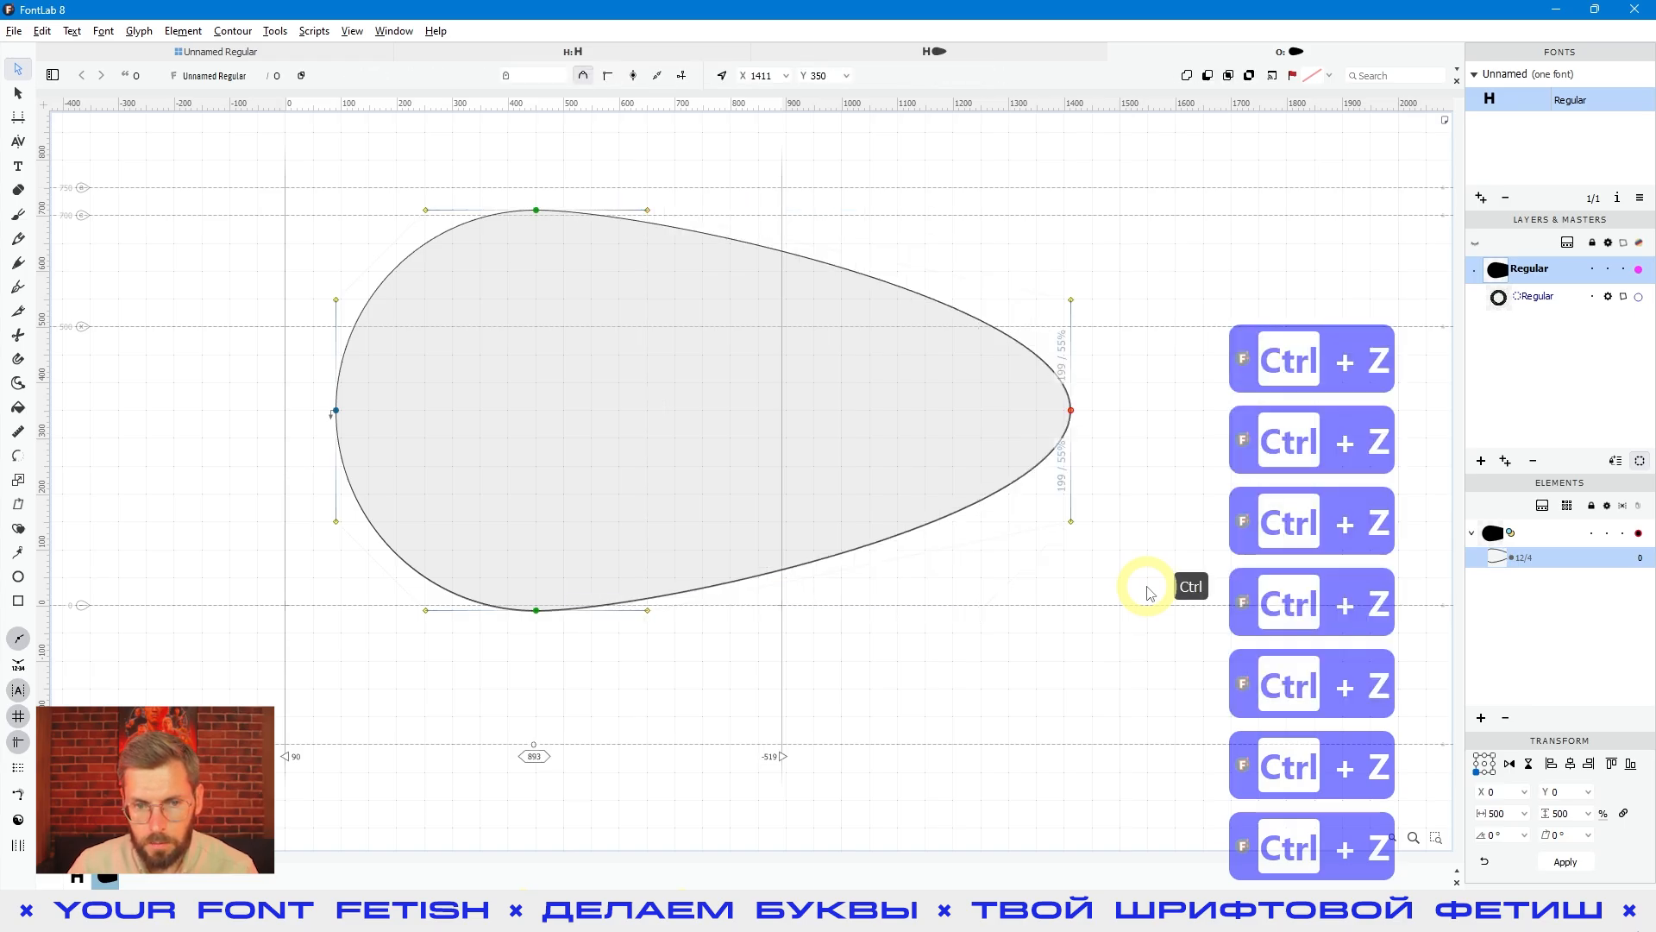
key("ctrl+z")
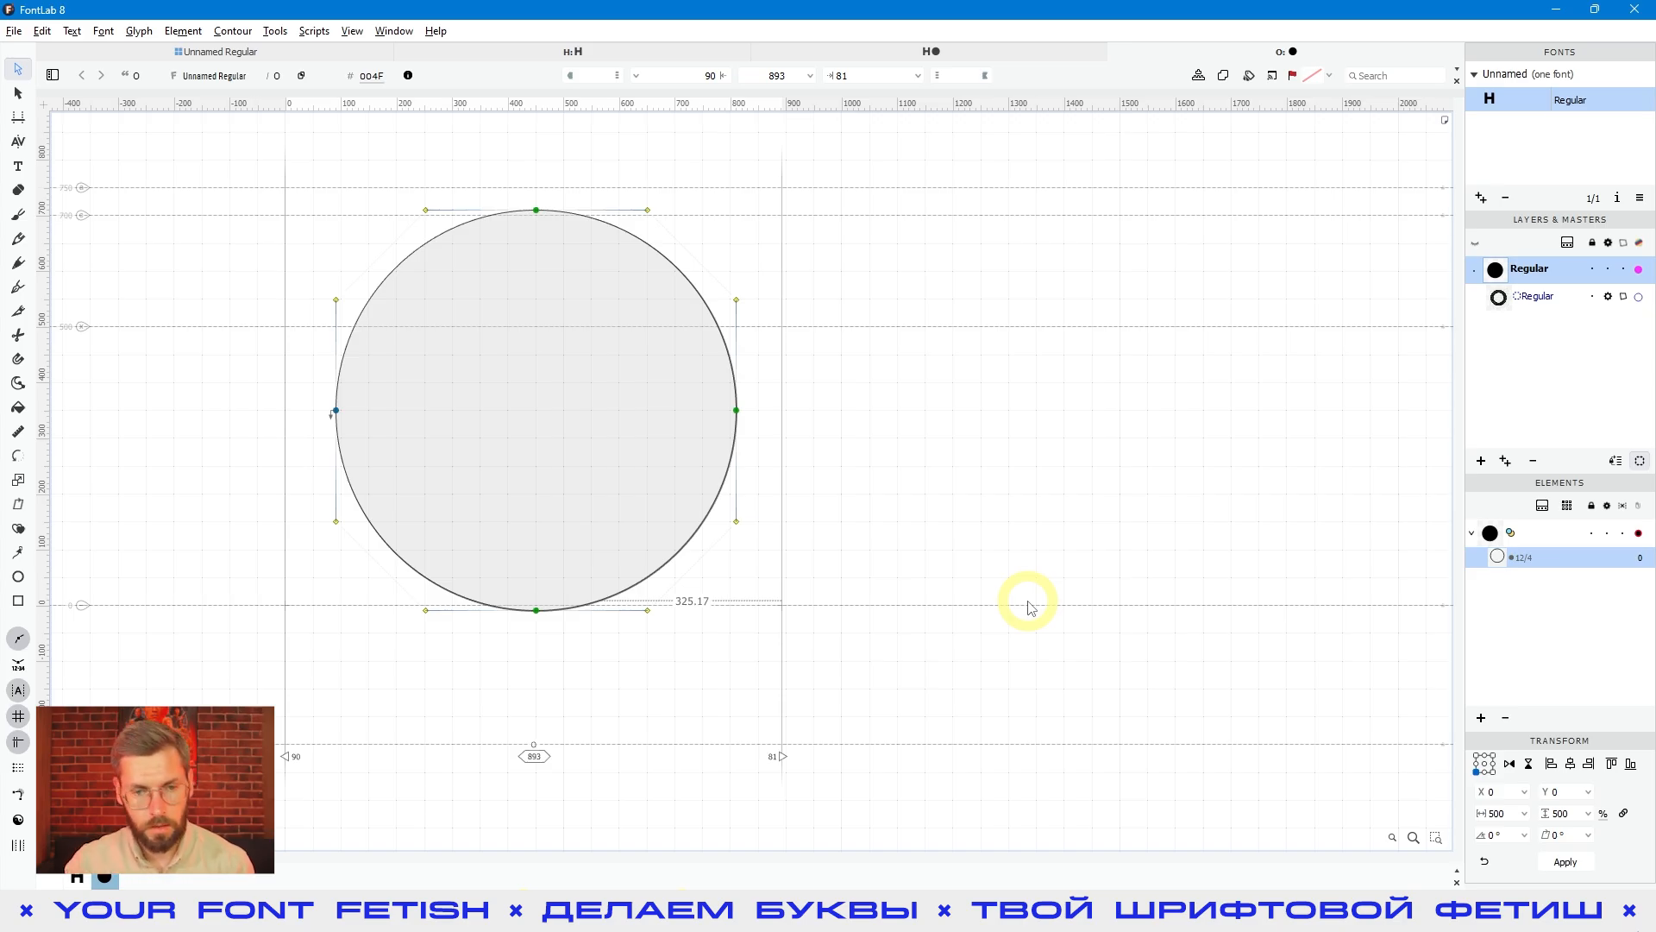
Select the right extreme node and try nudging it 10 units outward and back with the adjacent curves adjusting proportionally
left_click_drag(929, 380, 649, 484)
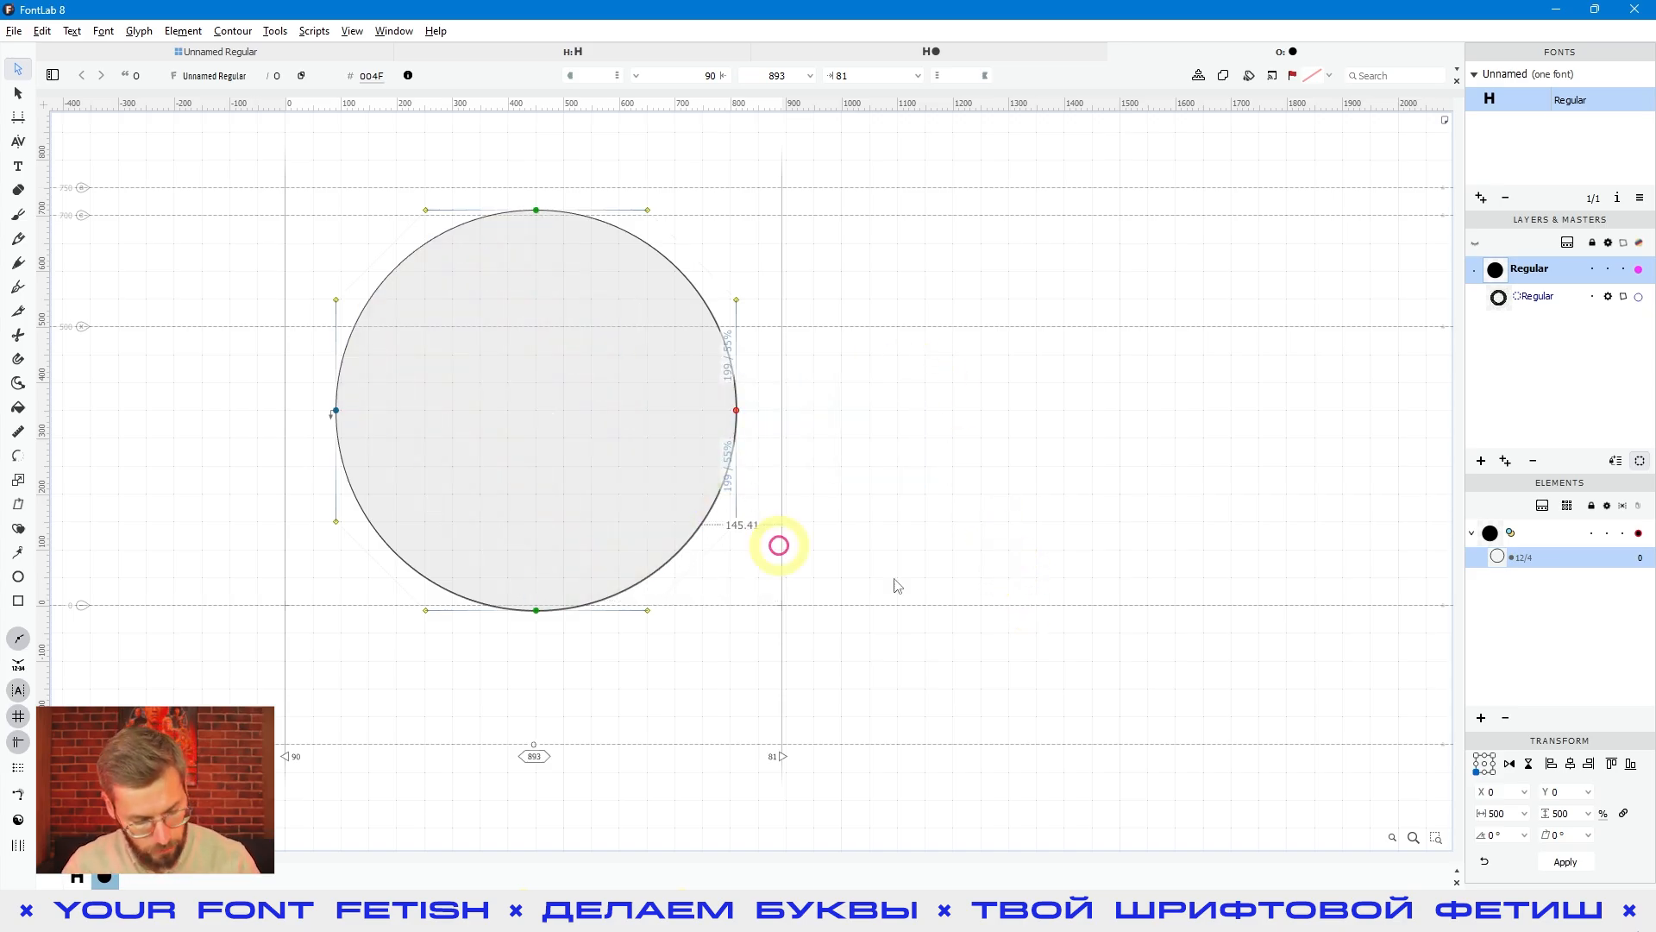
key("c")
key("c")
key("c")
key("c")
key("c")
key("c")
key("c")
key("c")
key("c")
key("c")
key("c")
key("c")
key("c")
key("c")
key("c")
key("c")
key("c")
key("c")
key("c")
key("c")
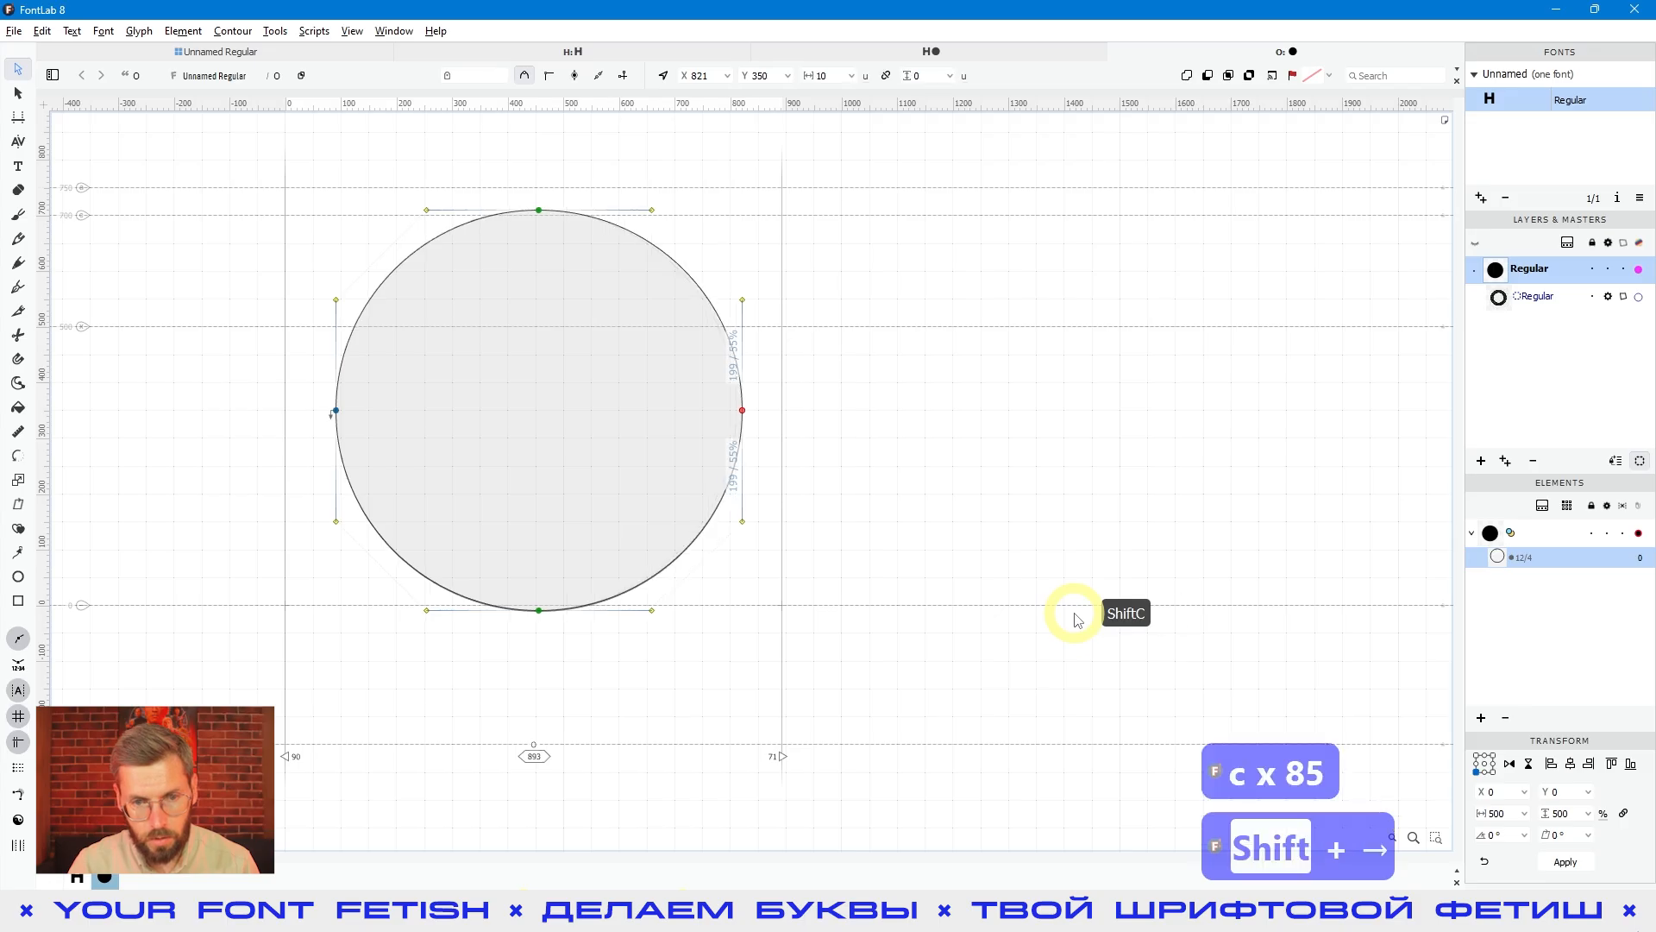
key("shift+Right")
key("shift+Left")
key("shift+Right")
key("shift+Left")
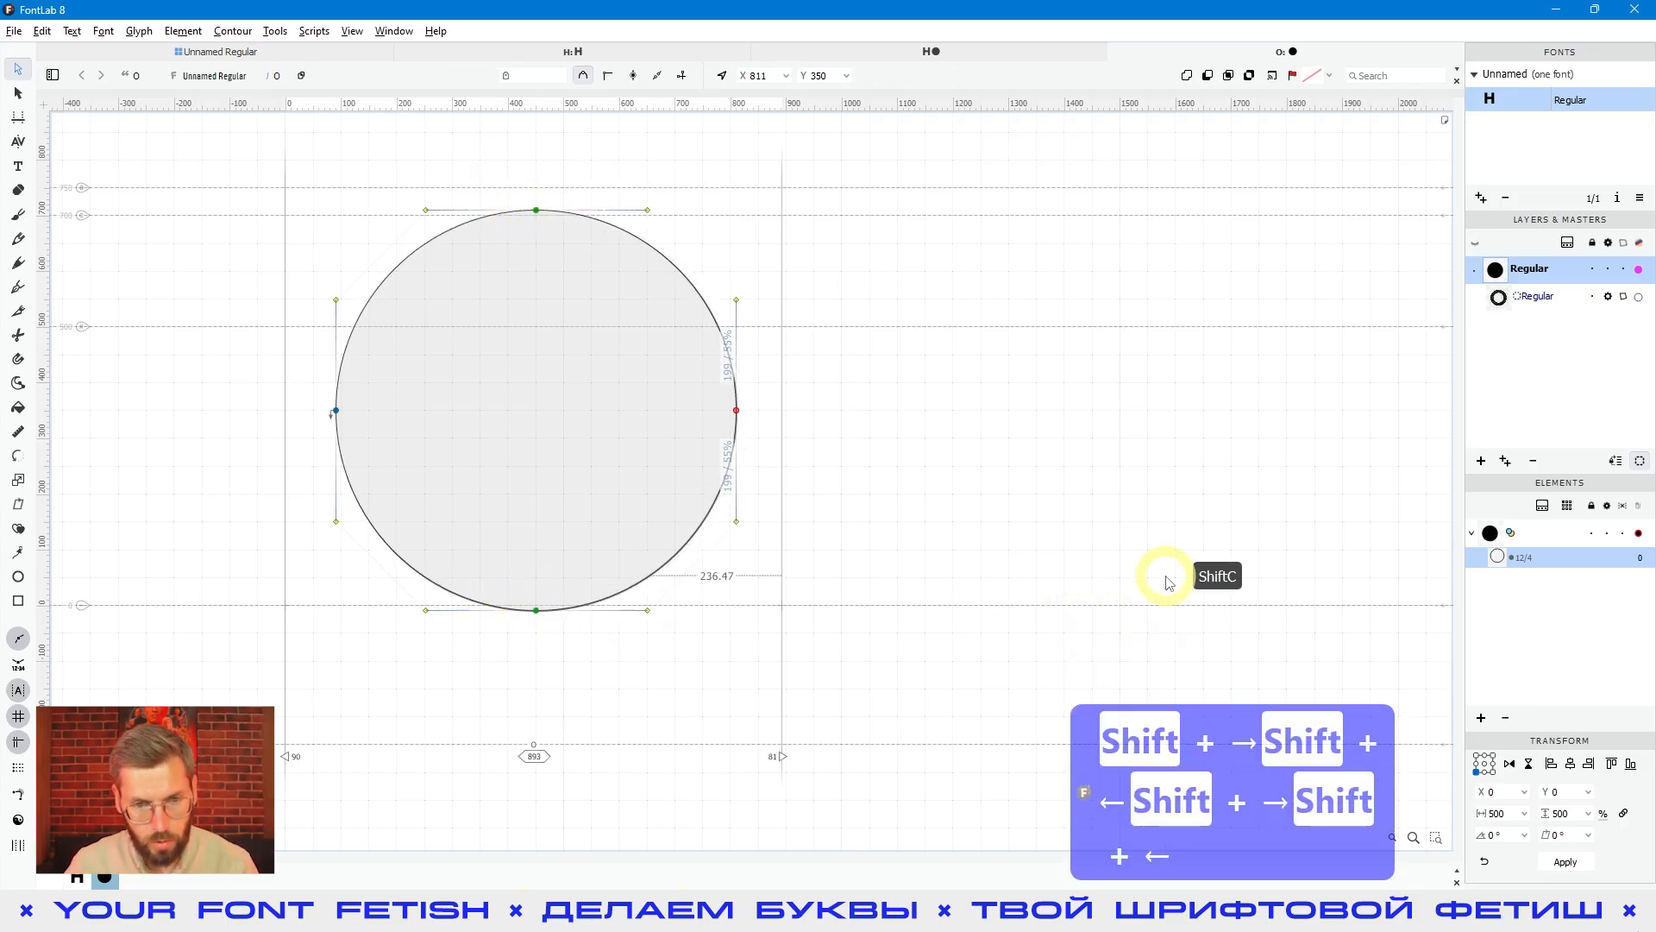
Try power-nudging the right extreme node outward in 100-unit increments and back to X 811
key("c")
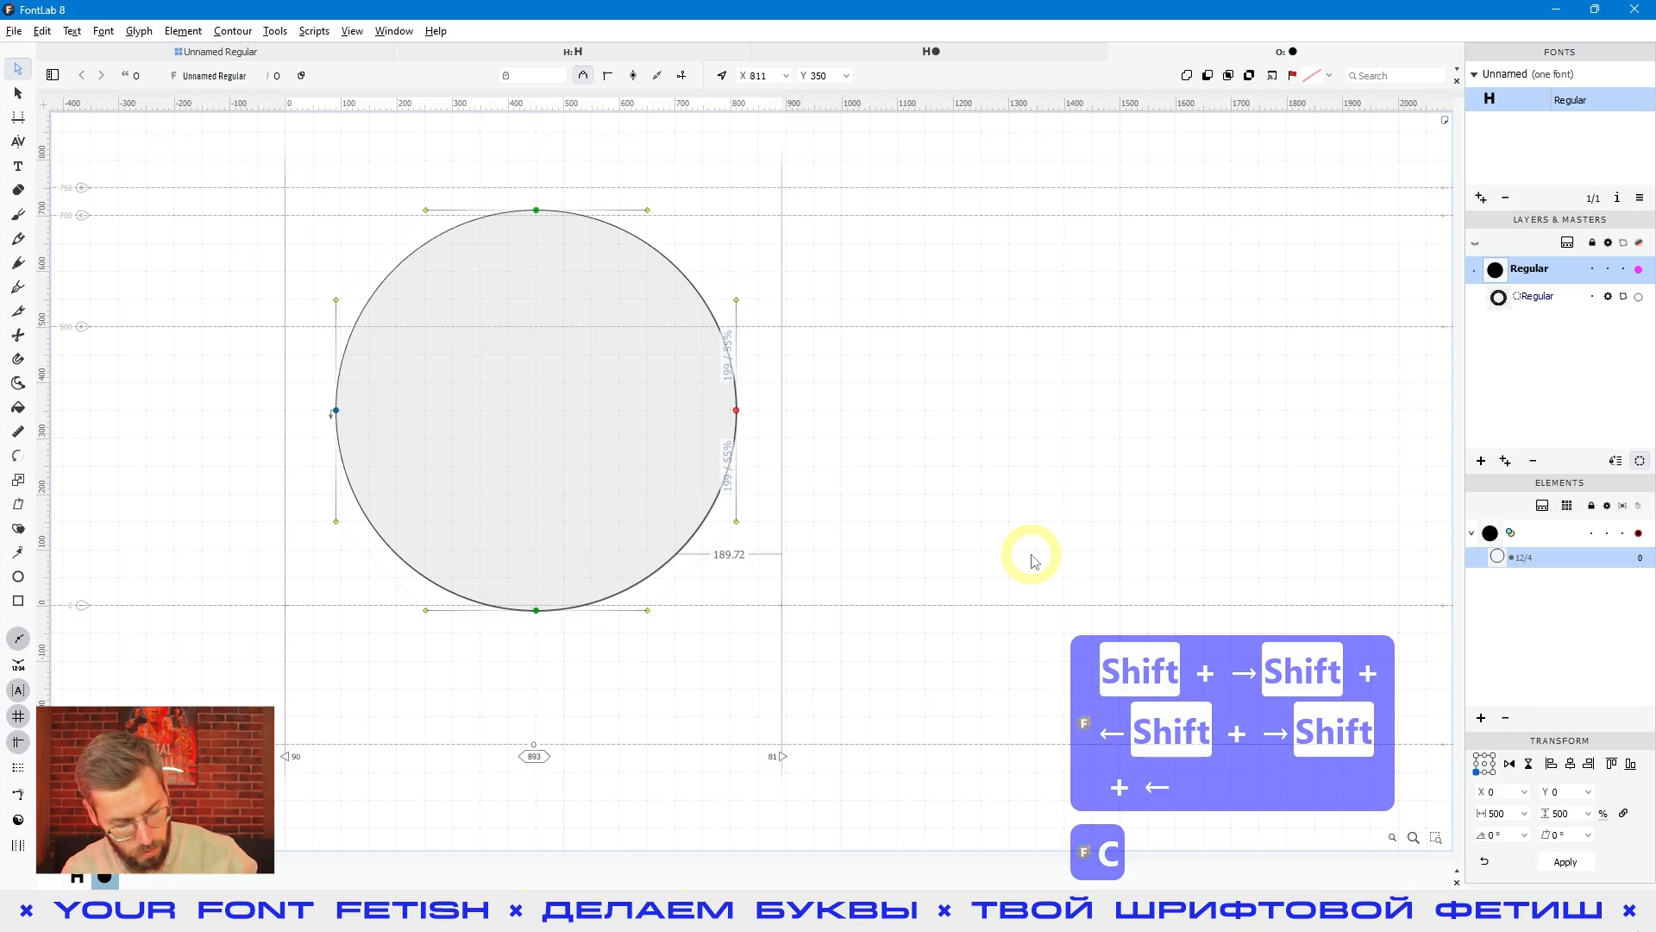
key("c")
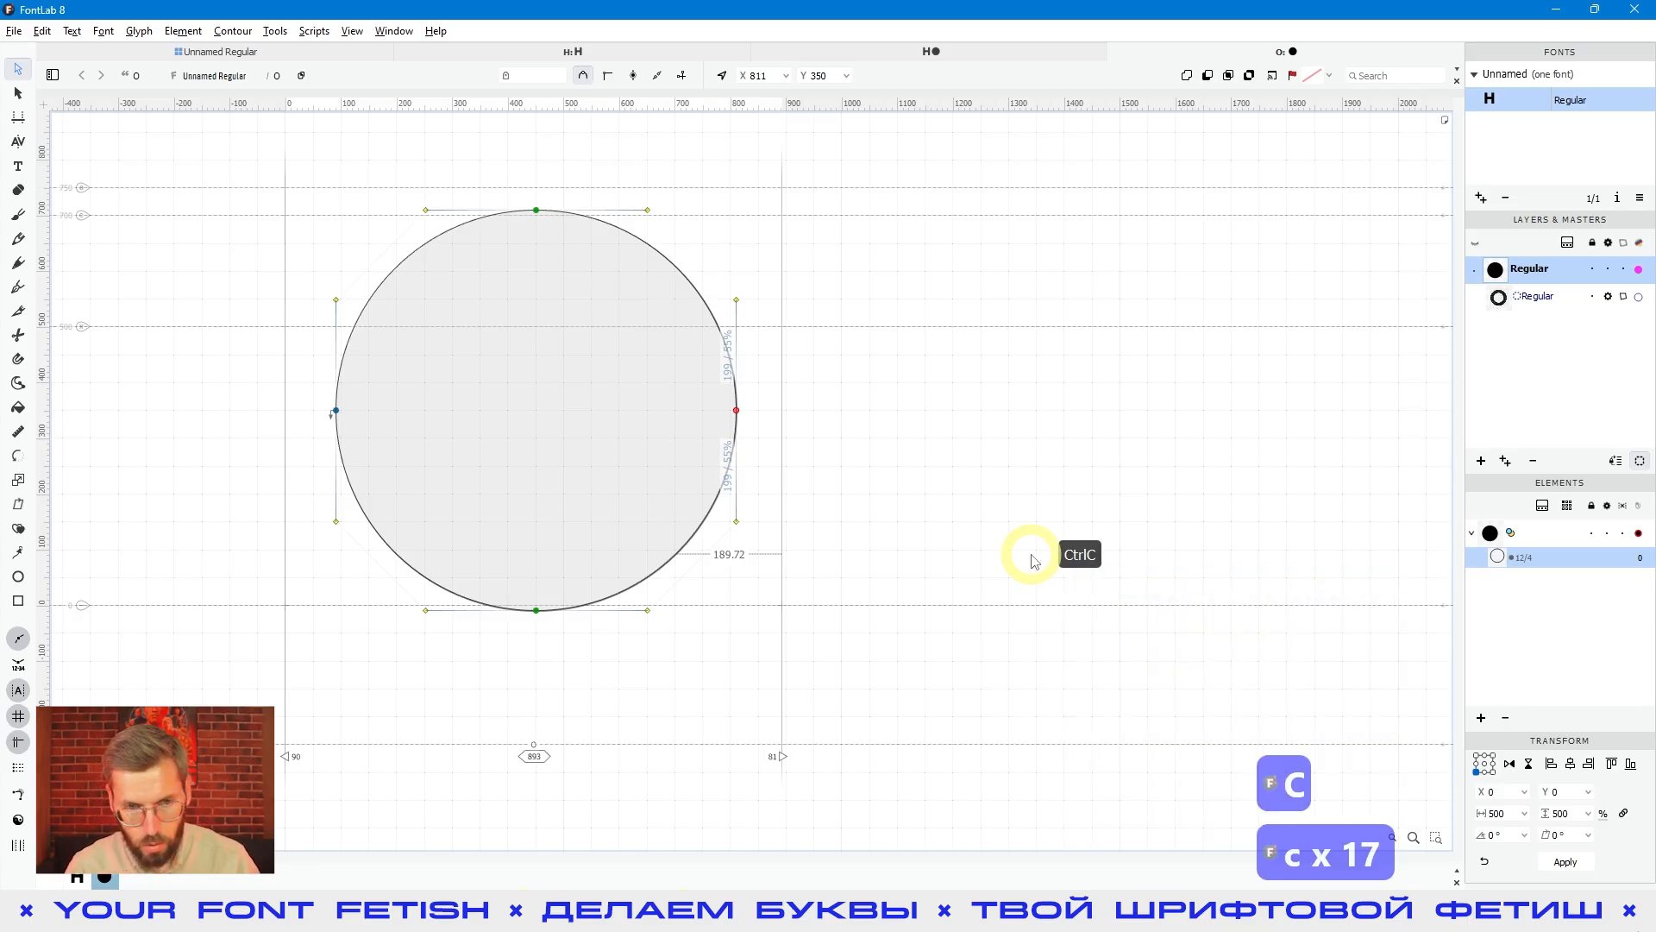
key("ctrl+Right")
key("ctrl+Left")
key("ctrl+Right")
key("ctrl+Left")
key("ctrl+Right")
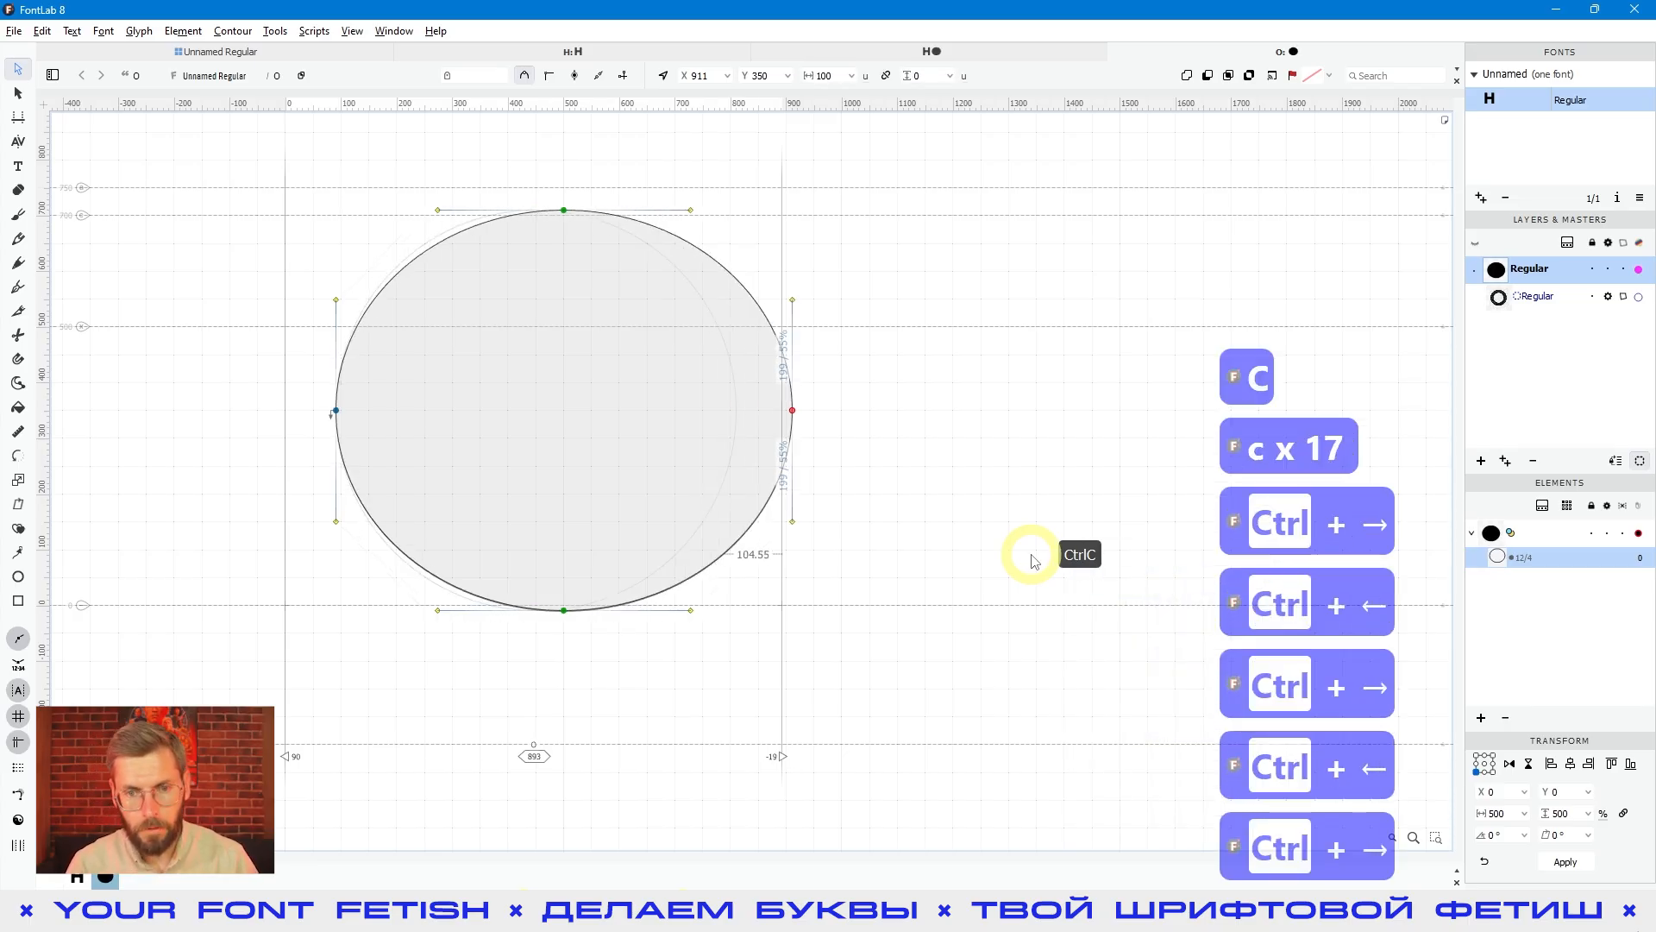
key("ctrl+Right")
key("ctrl+c")
key("ctrl+Left")
key("ctrl+Left")
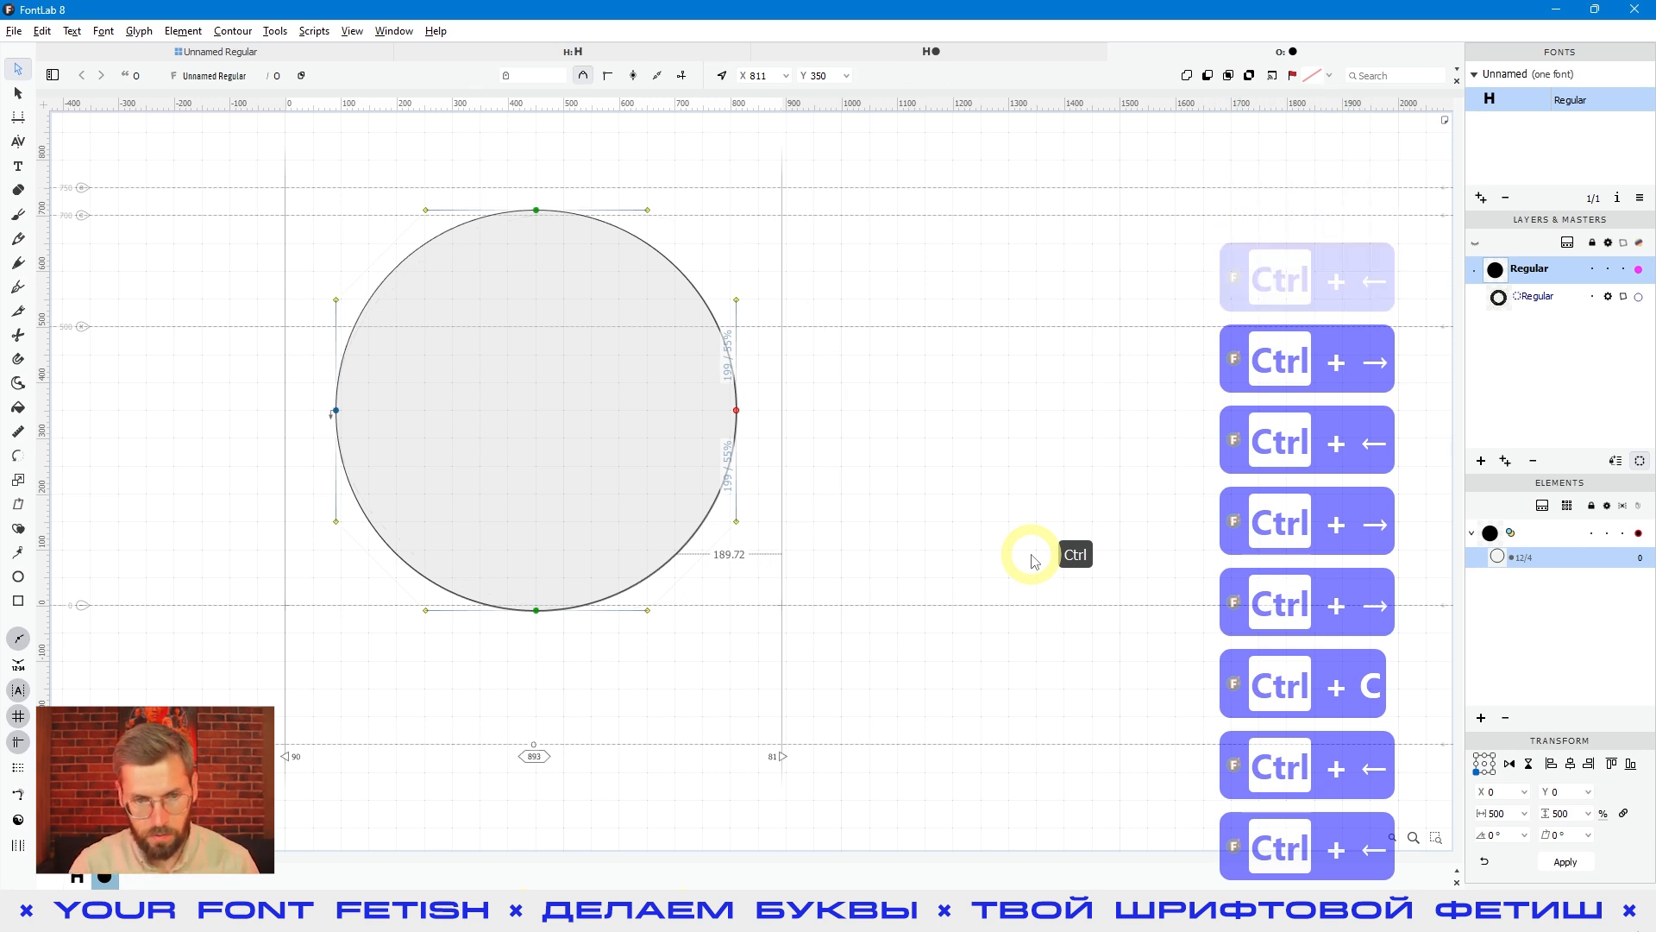
Power-nudge the right extreme node outward to X 1411 so the top and bottom nodes and handles follow proportionally
key("ctrl+Right")
key("ctrl+Right")
key("ctrl+Right")
key("ctrl+Right")
key("ctrl+Right")
key("ctrl+Right")
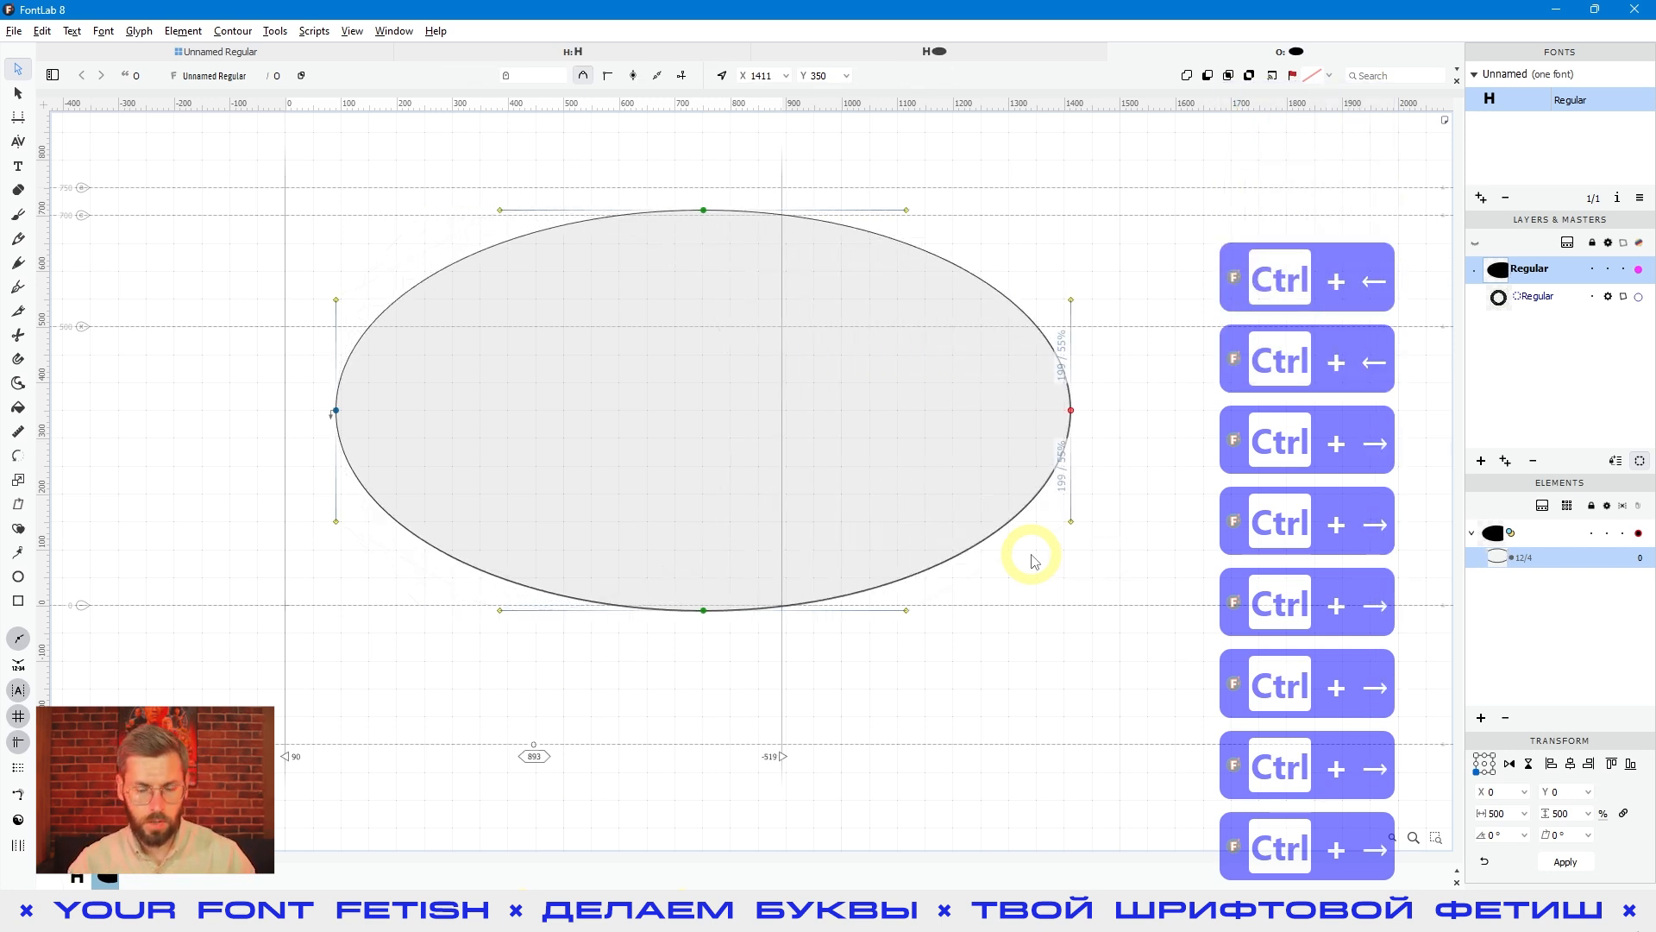
key("space")
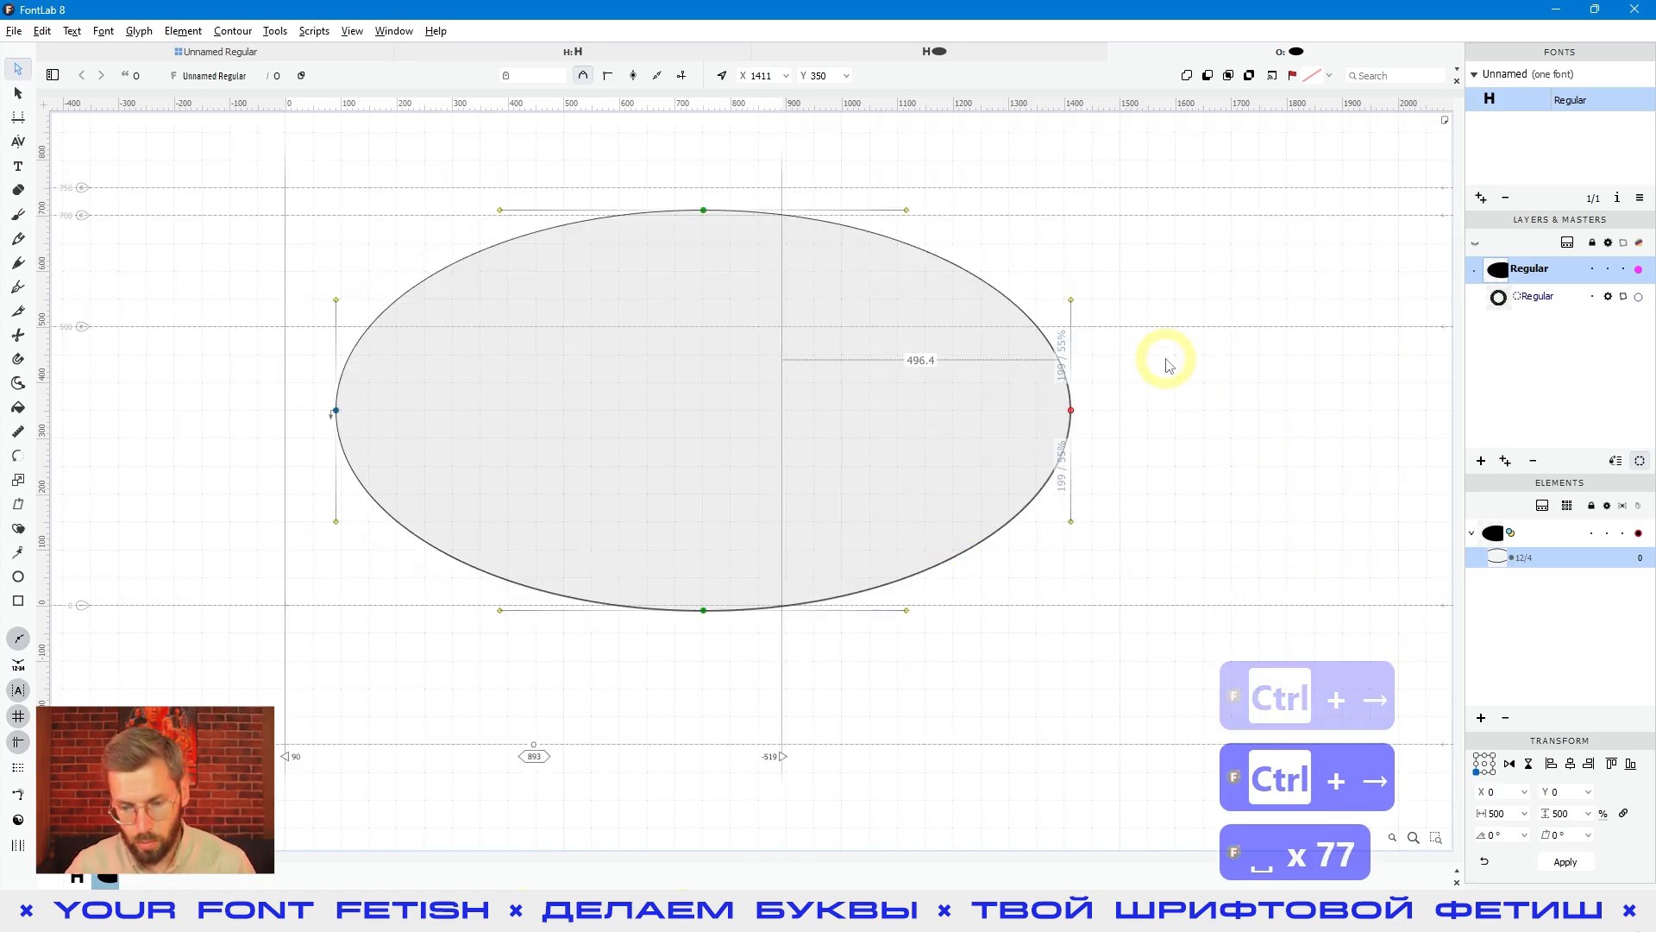
Nudge only the right extreme node inward to X 911 and back out to X 1311, without moving the neighbouring nodes
key("ctrl+Left")
key("ctrl+Left")
key("ctrl+Left")
key("ctrl+Left")
key("ctrl+Left")
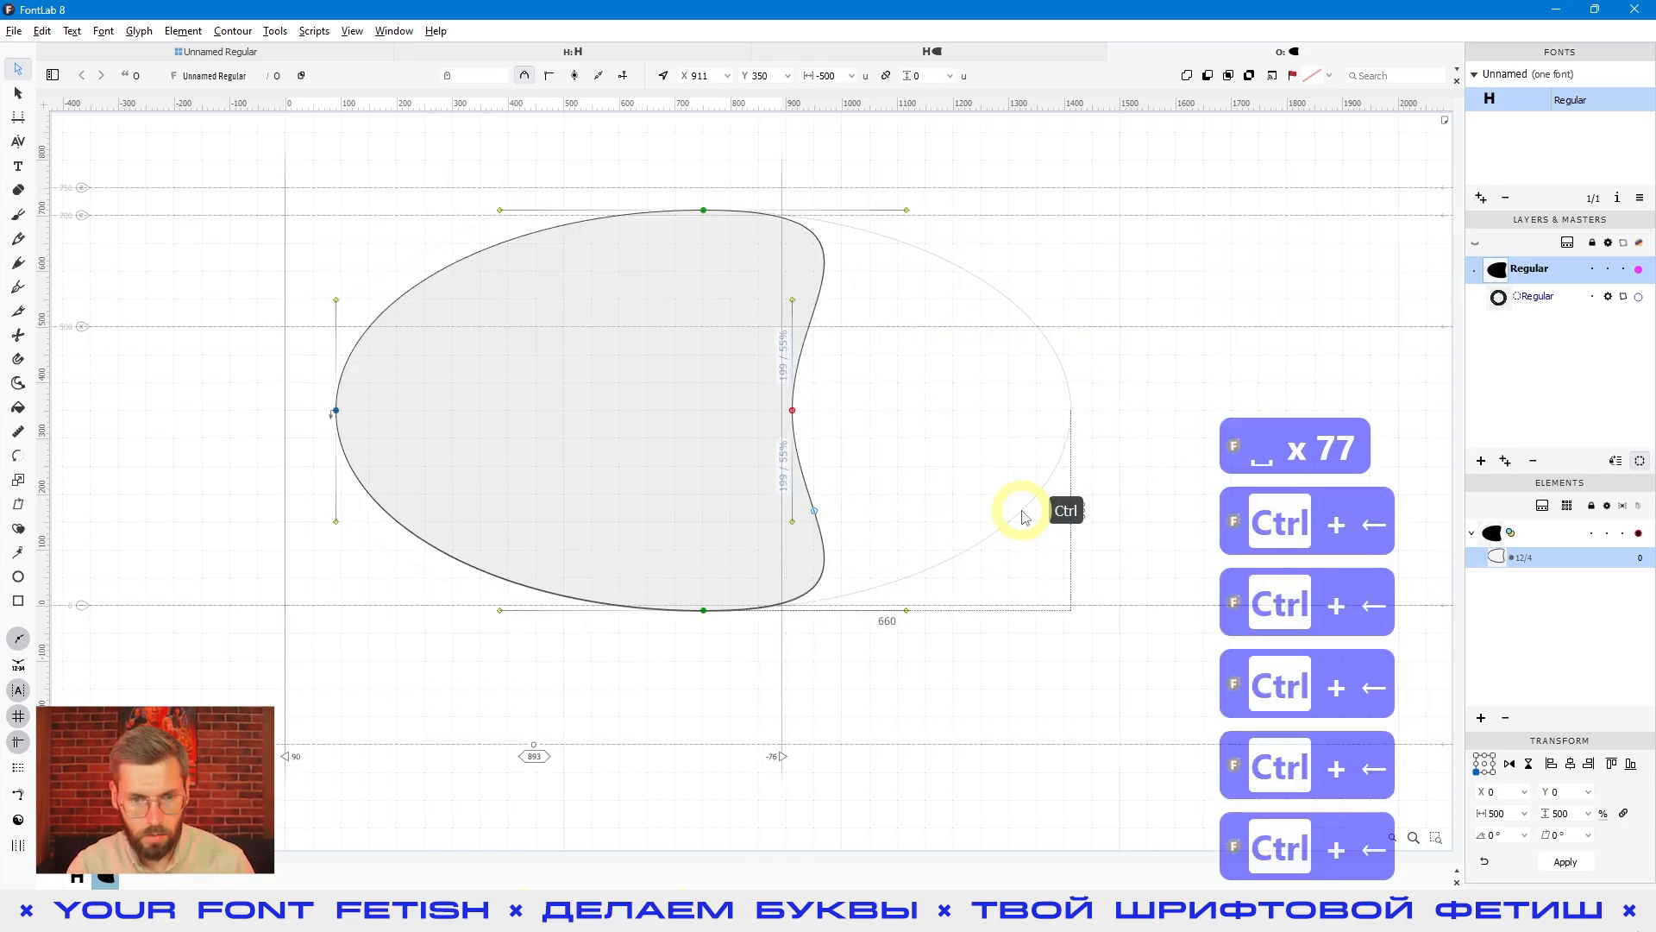
key("space")
key("ctrl+Right")
key("ctrl+Right")
key("ctrl+Right")
key("ctrl+Right")
key("space")
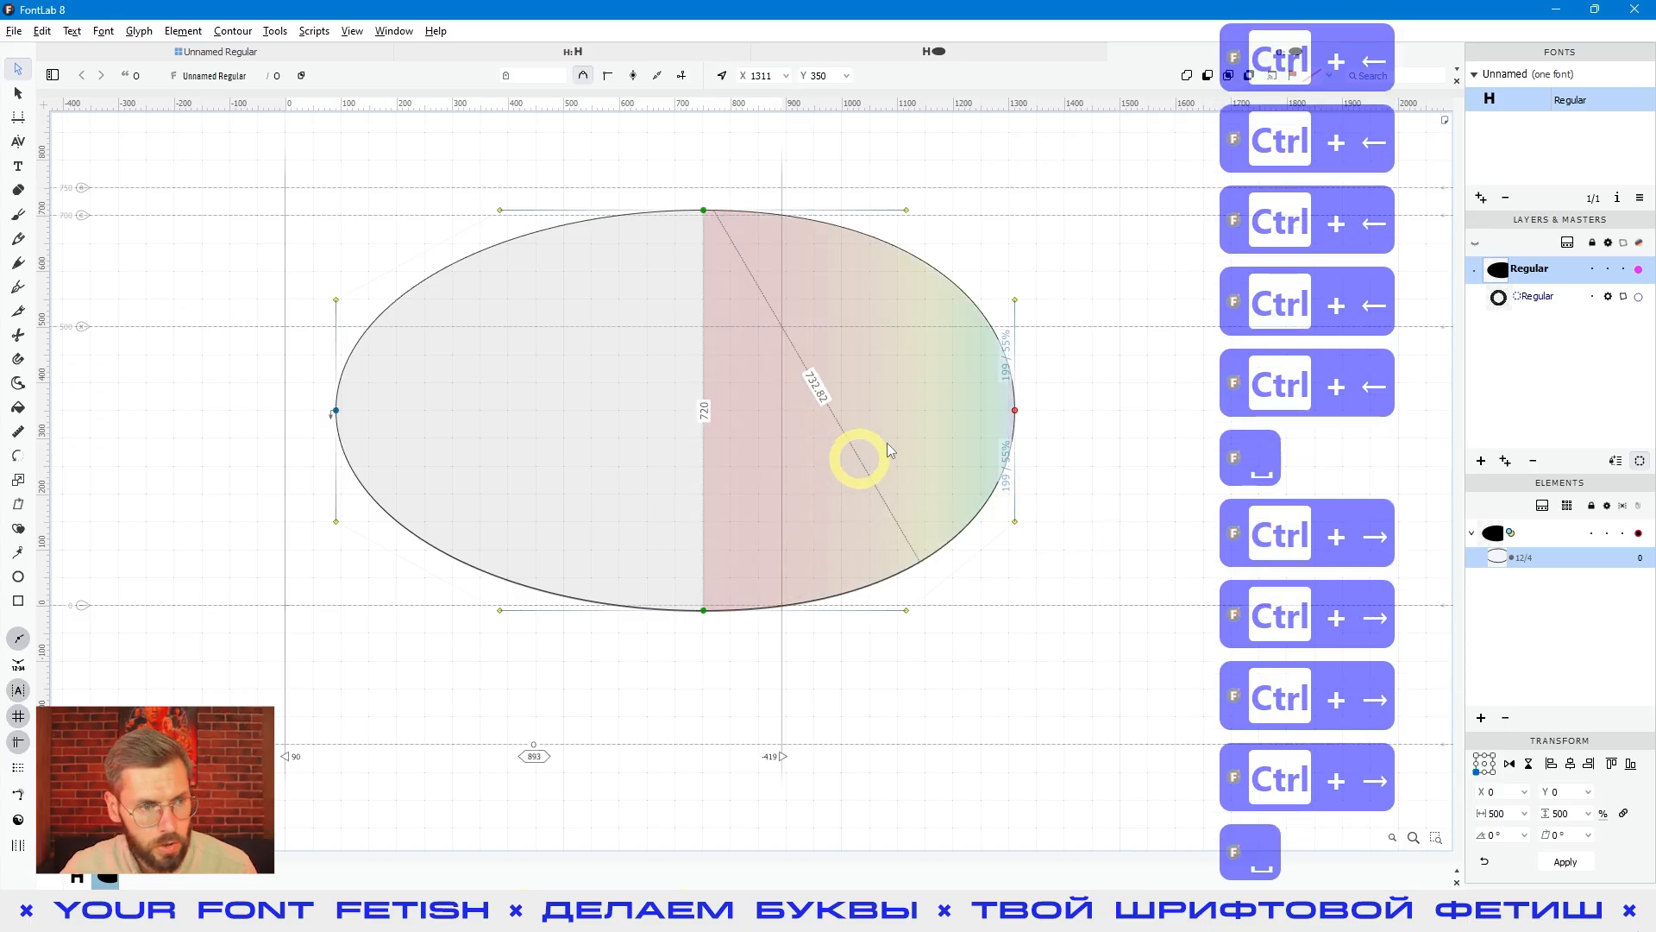
Show the floating nudge options, move them clear of the ellipse, and turn on Power nudge
left_click(18, 73)
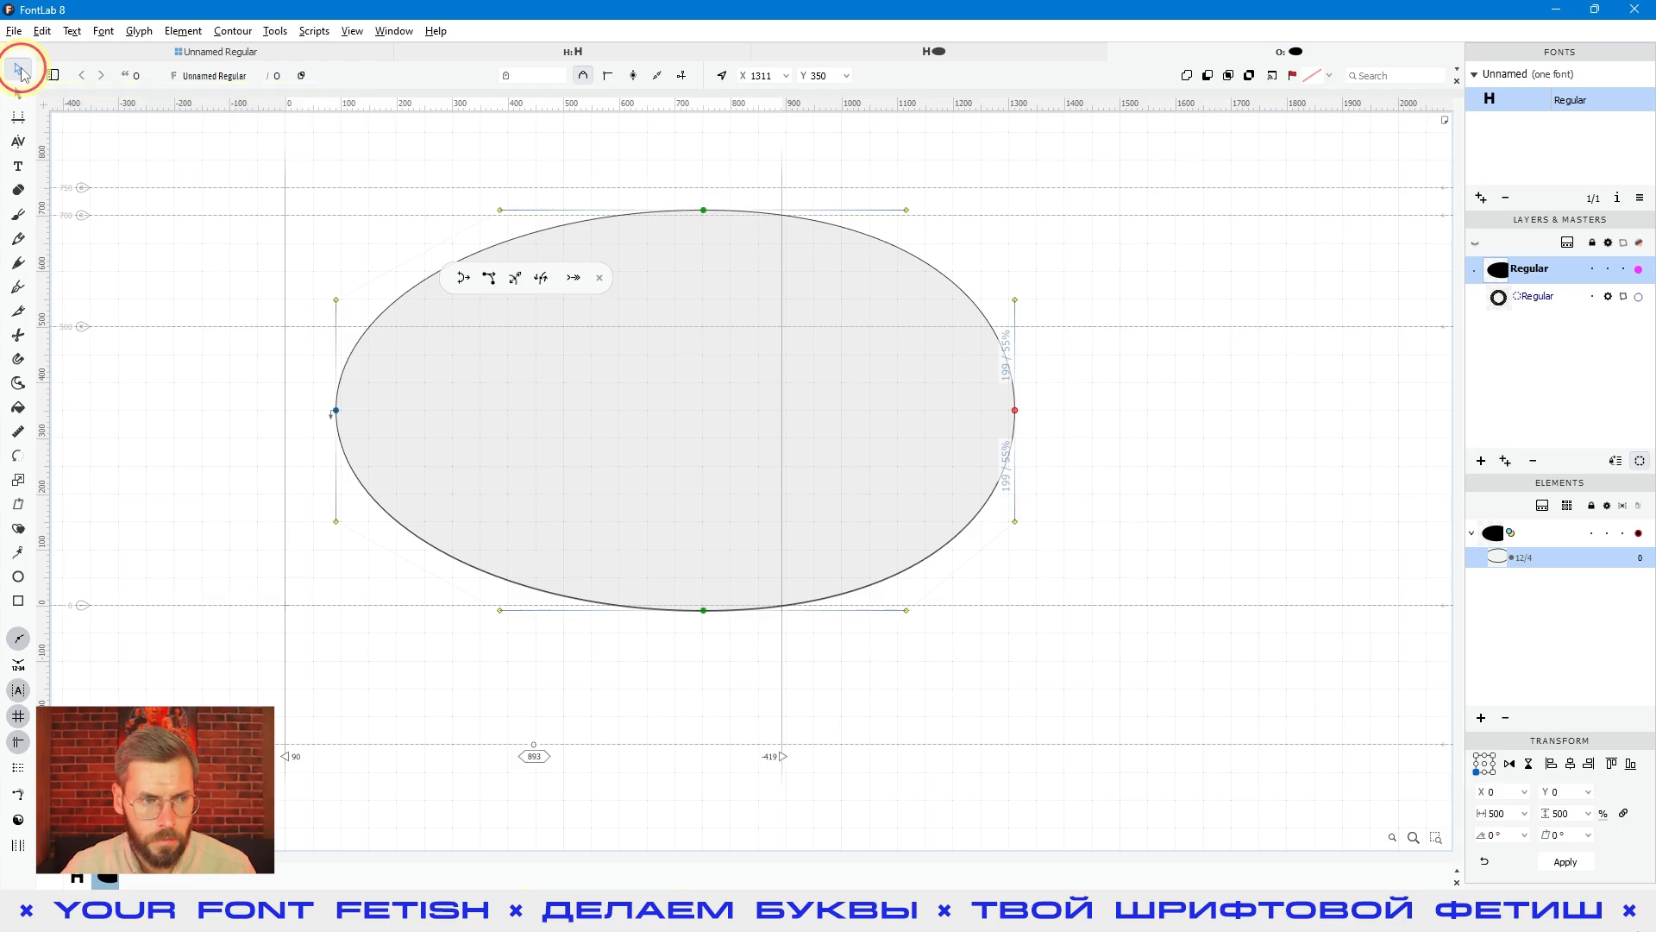
left_click(403, 285)
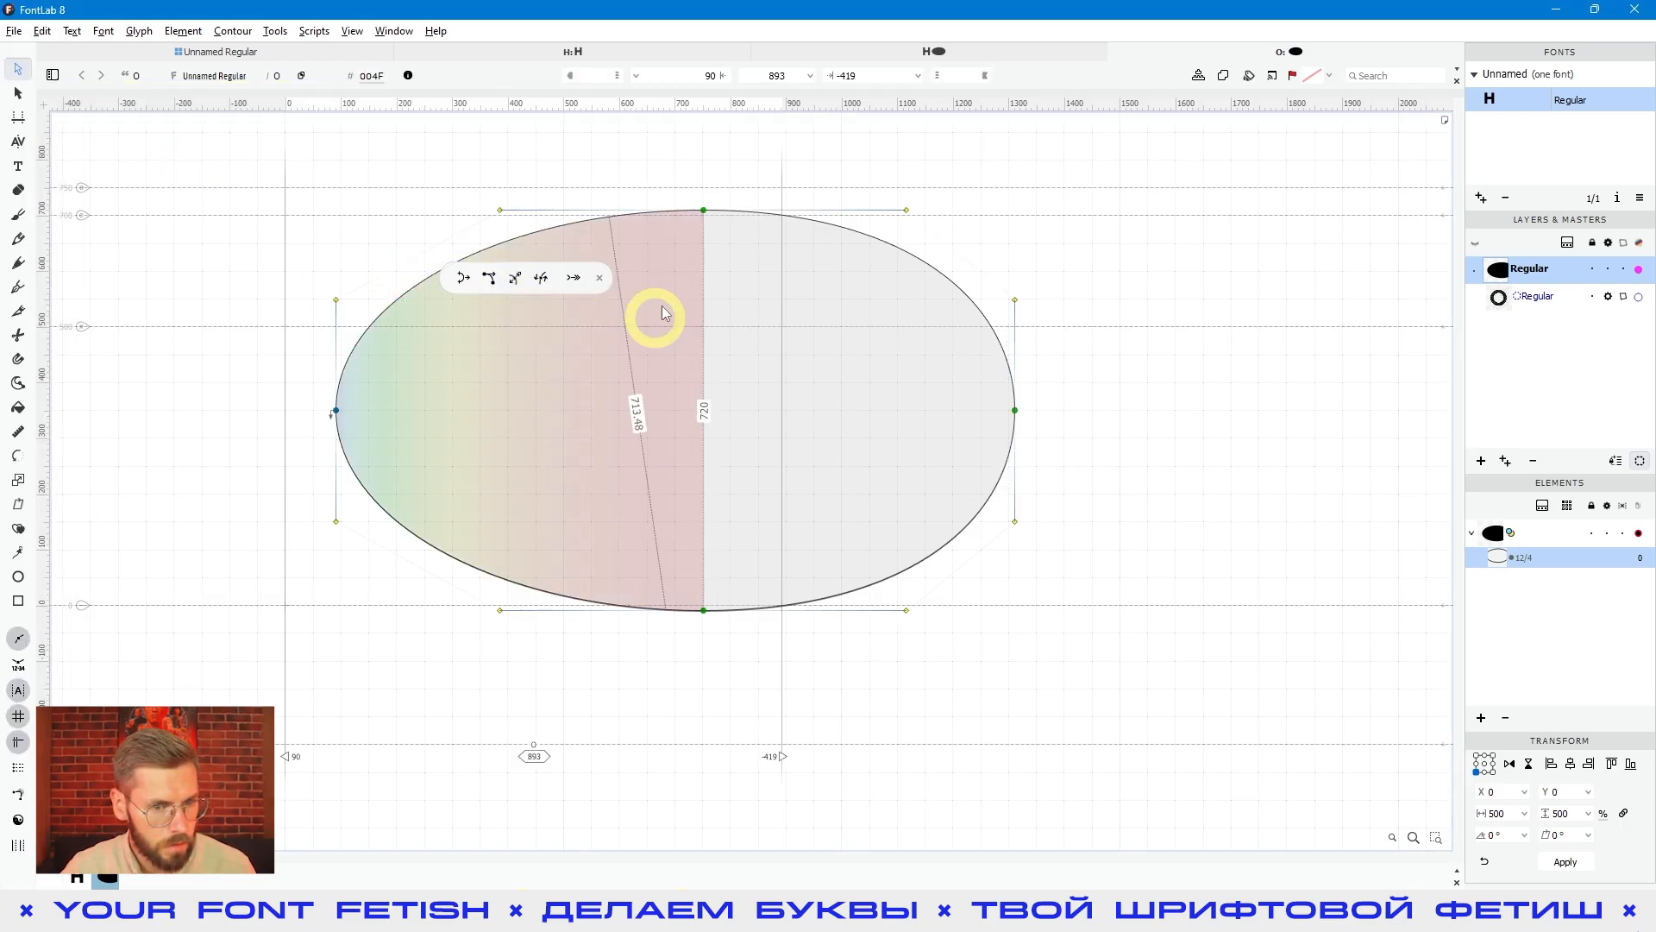
left_click_drag(449, 277, 152, 176)
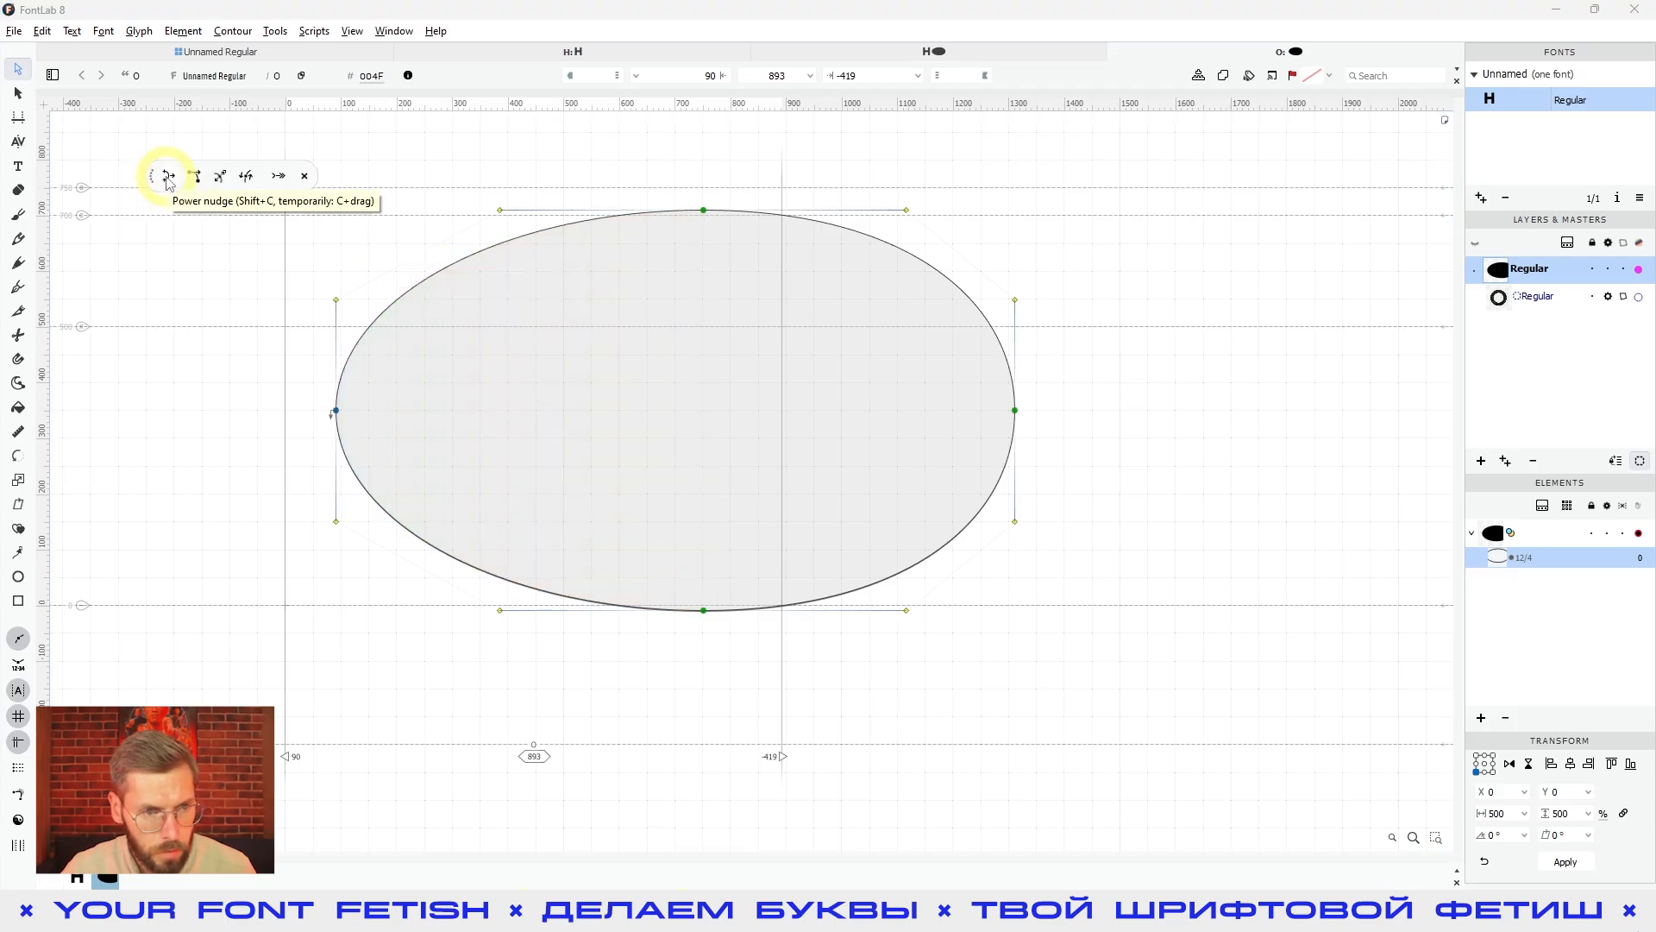
left_click(169, 177)
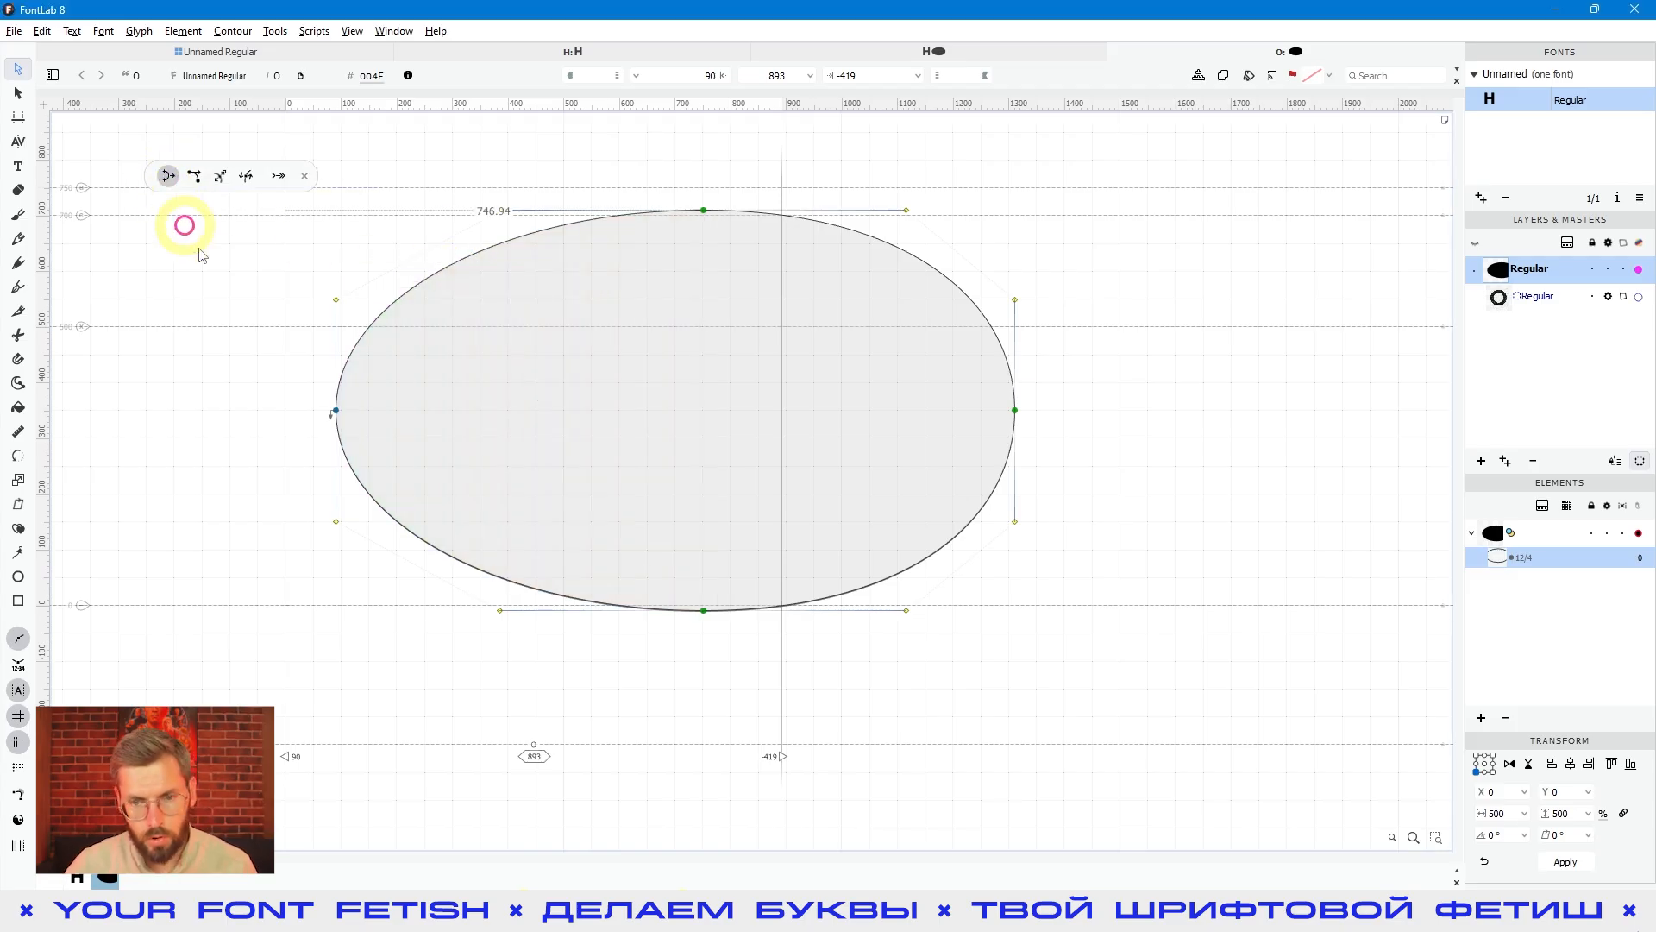
Select the right extreme node and power-nudge it inward in 10-unit increments to X 1201
left_click(923, 463)
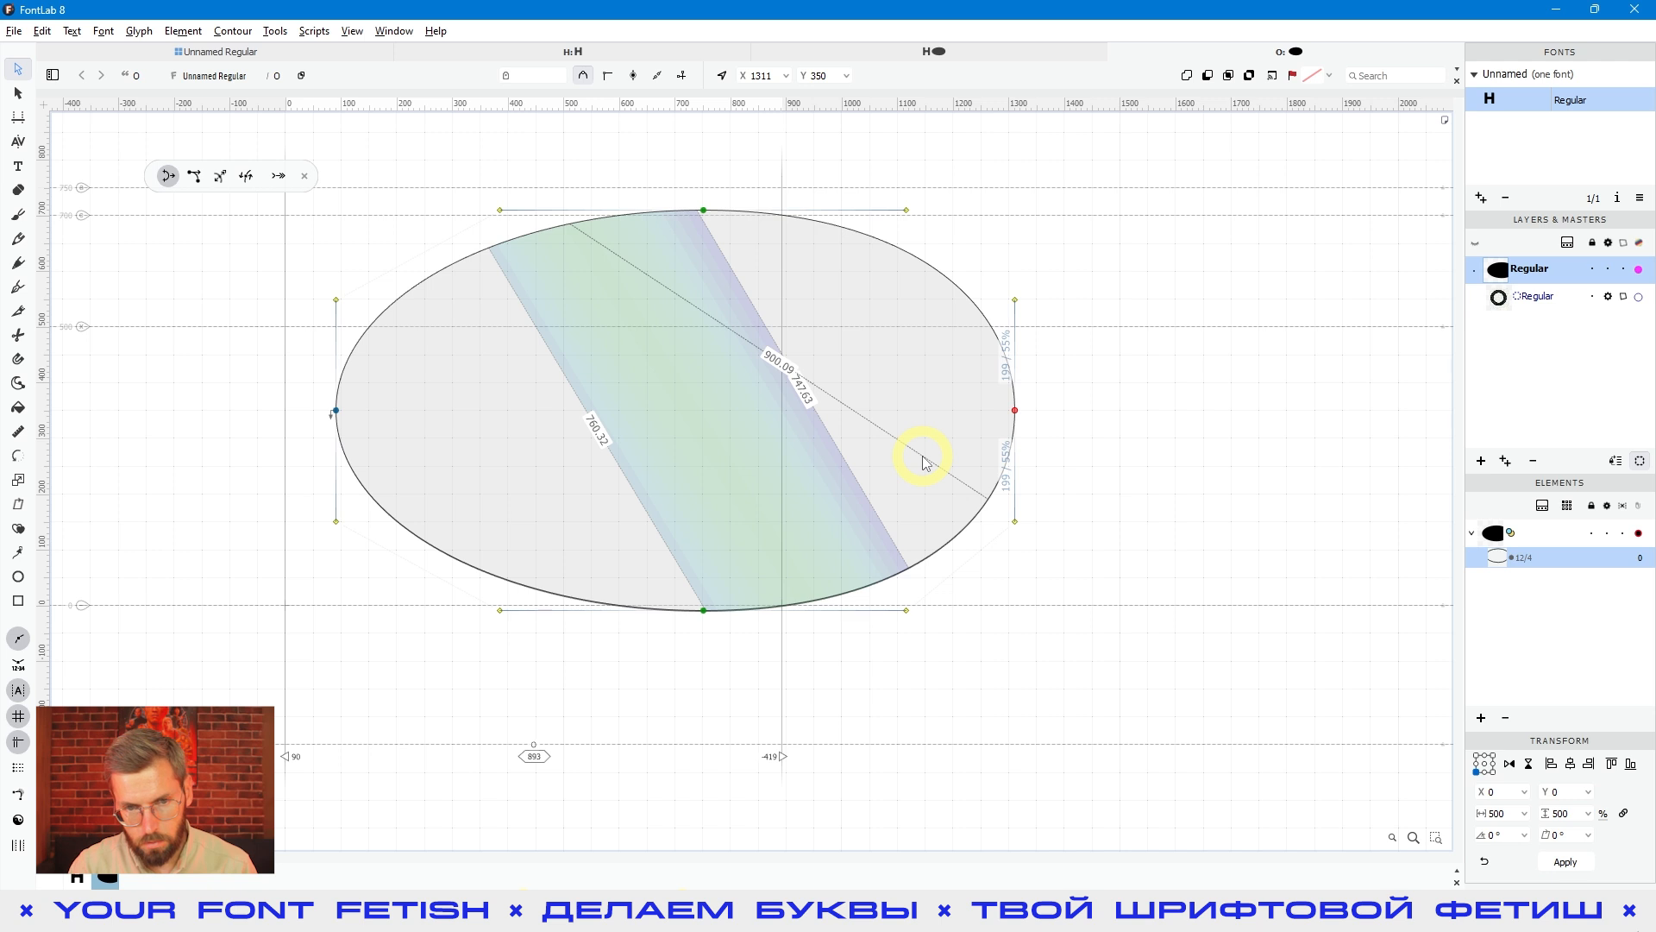
key("shift+Left")
key("shift+Left")
key("shift+Left")
key("shift+Left")
key("shift+Left")
key("shift+Left")
key("shift+Left")
key("shift+Left")
key("shift+Left")
key("shift+Left")
key("shift+Left")
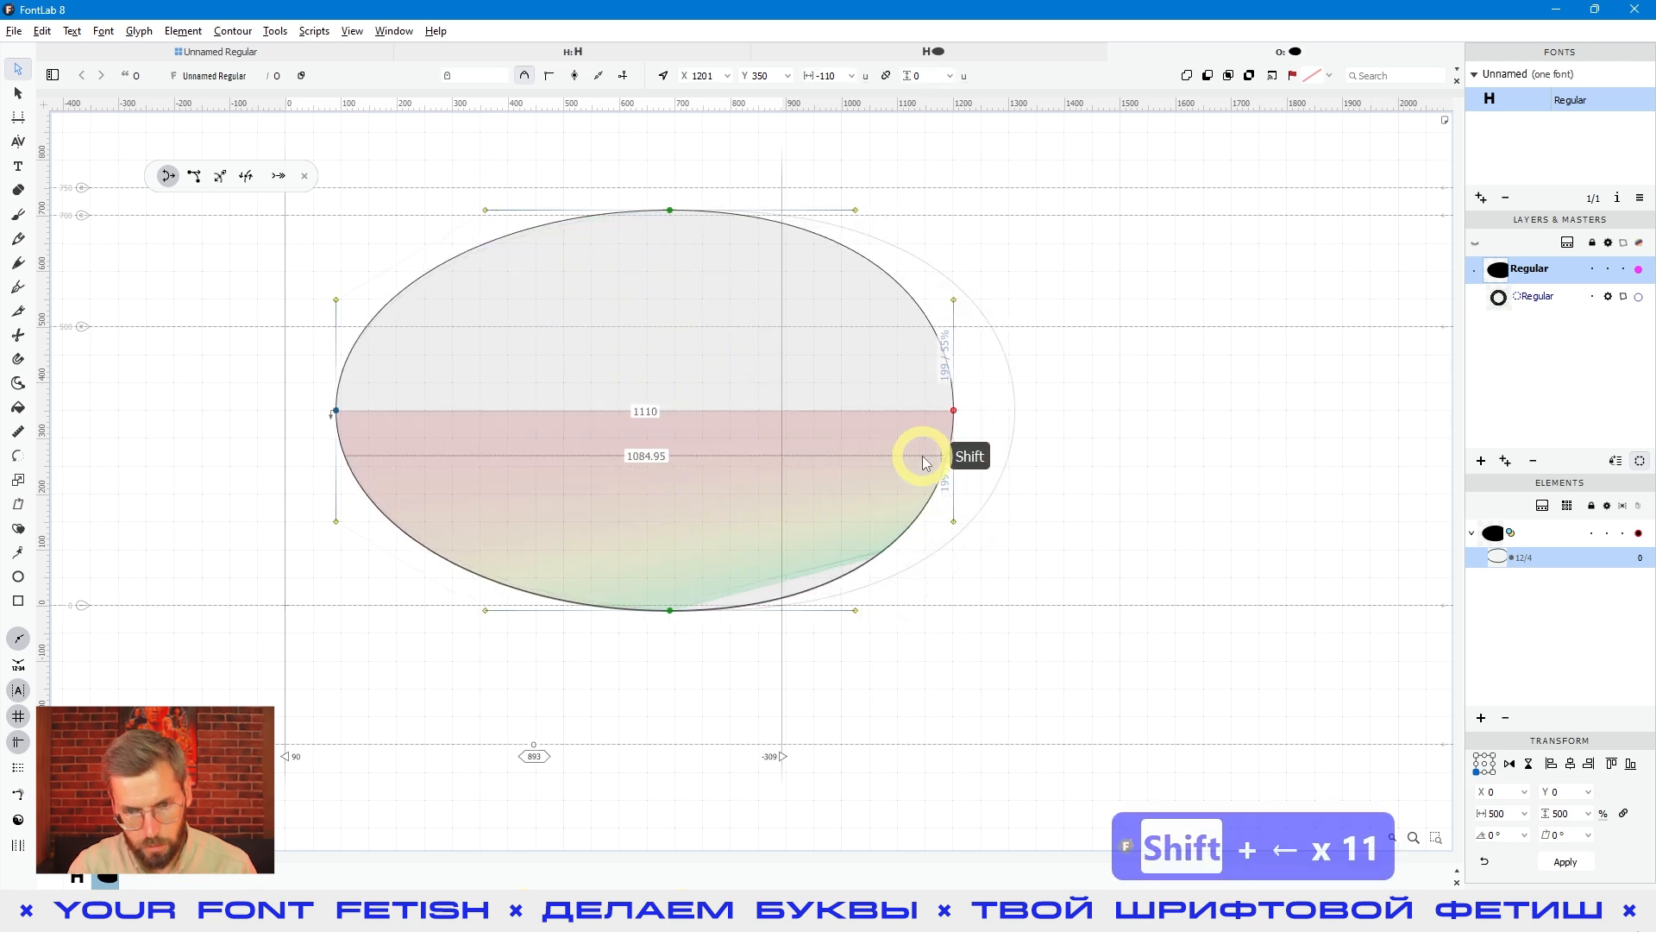
Power-nudge the right extreme node in and out in 100-unit increments, ending at X 1001
key("ctrl+Left")
key("ctrl+Right")
key("ctrl+Left")
key("ctrl+Left")
key("ctrl+Left")
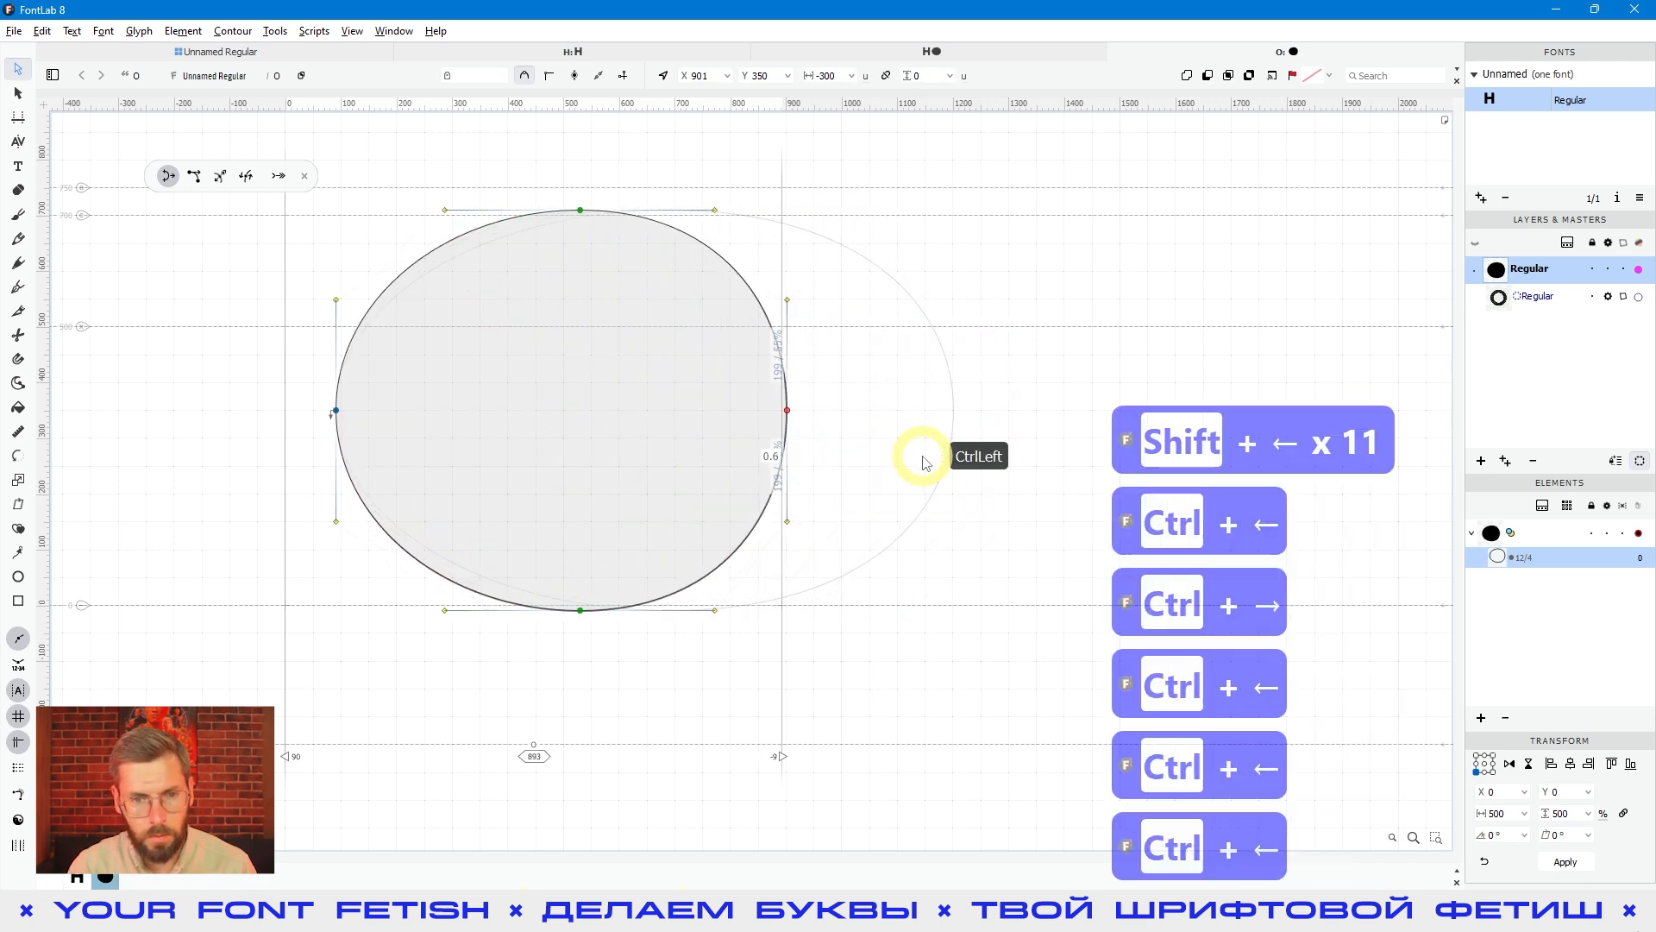
key("ctrl+Left")
key("ctrl+Right")
key("ctrl+Right")
key("ctrl+Right")
key("ctrl+Right")
key("ctrl+Left")
key("ctrl+Left")
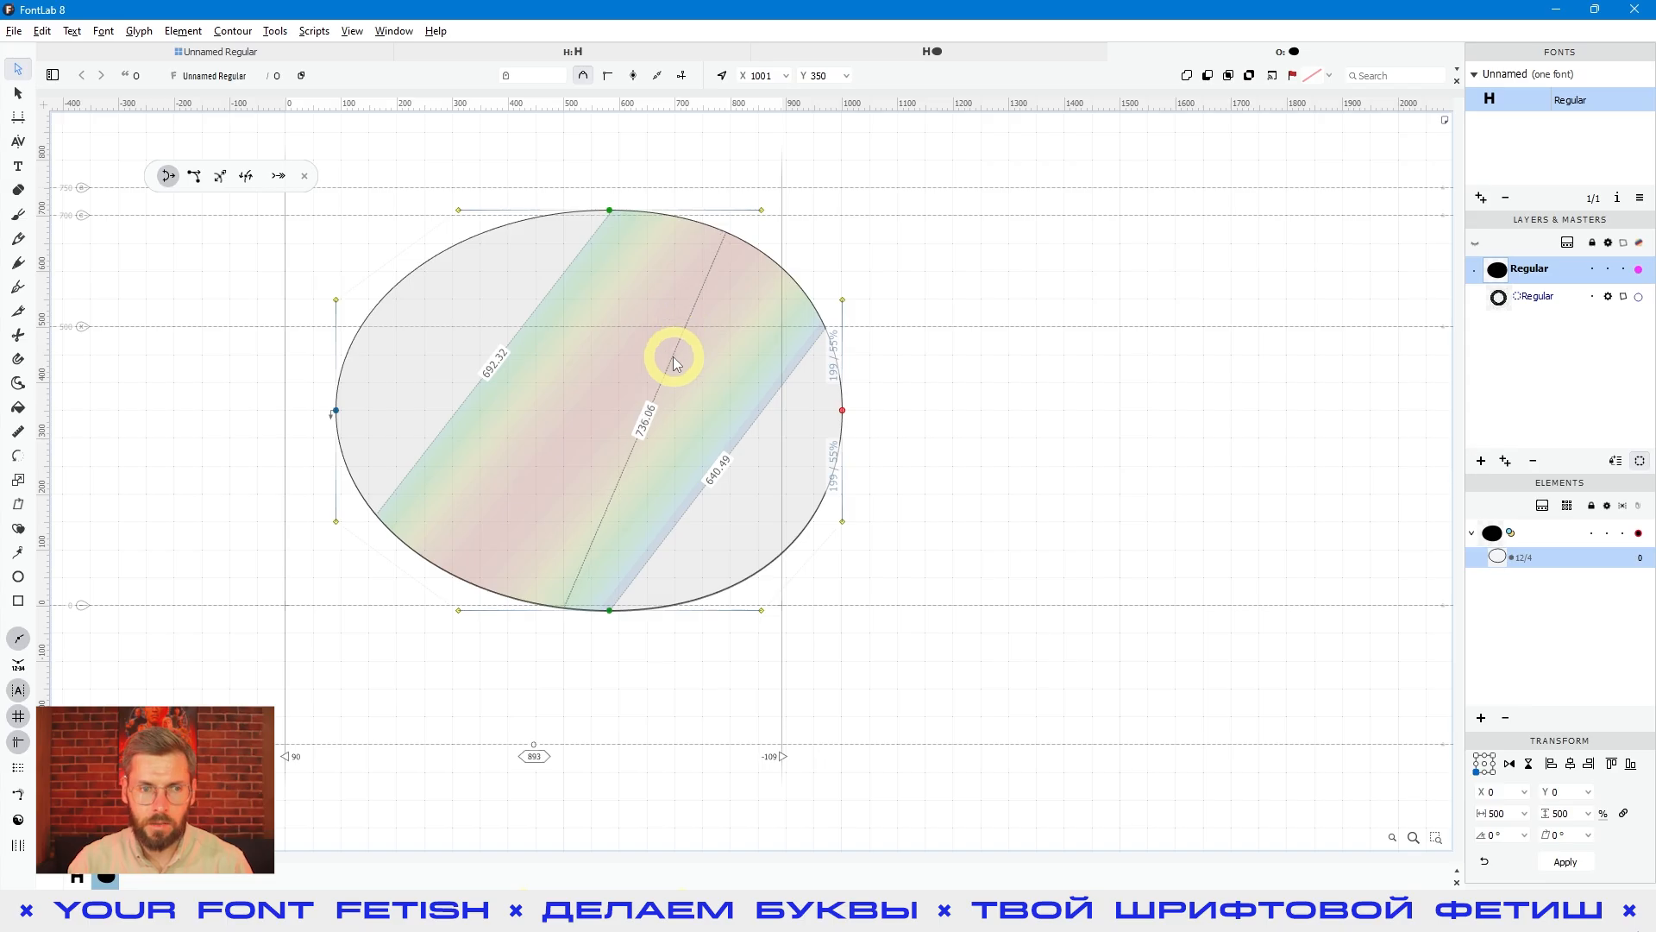
Turn off the permanent Power nudge and use the temporary one to shift the right extreme node inward to X 851
left_click(168, 176)
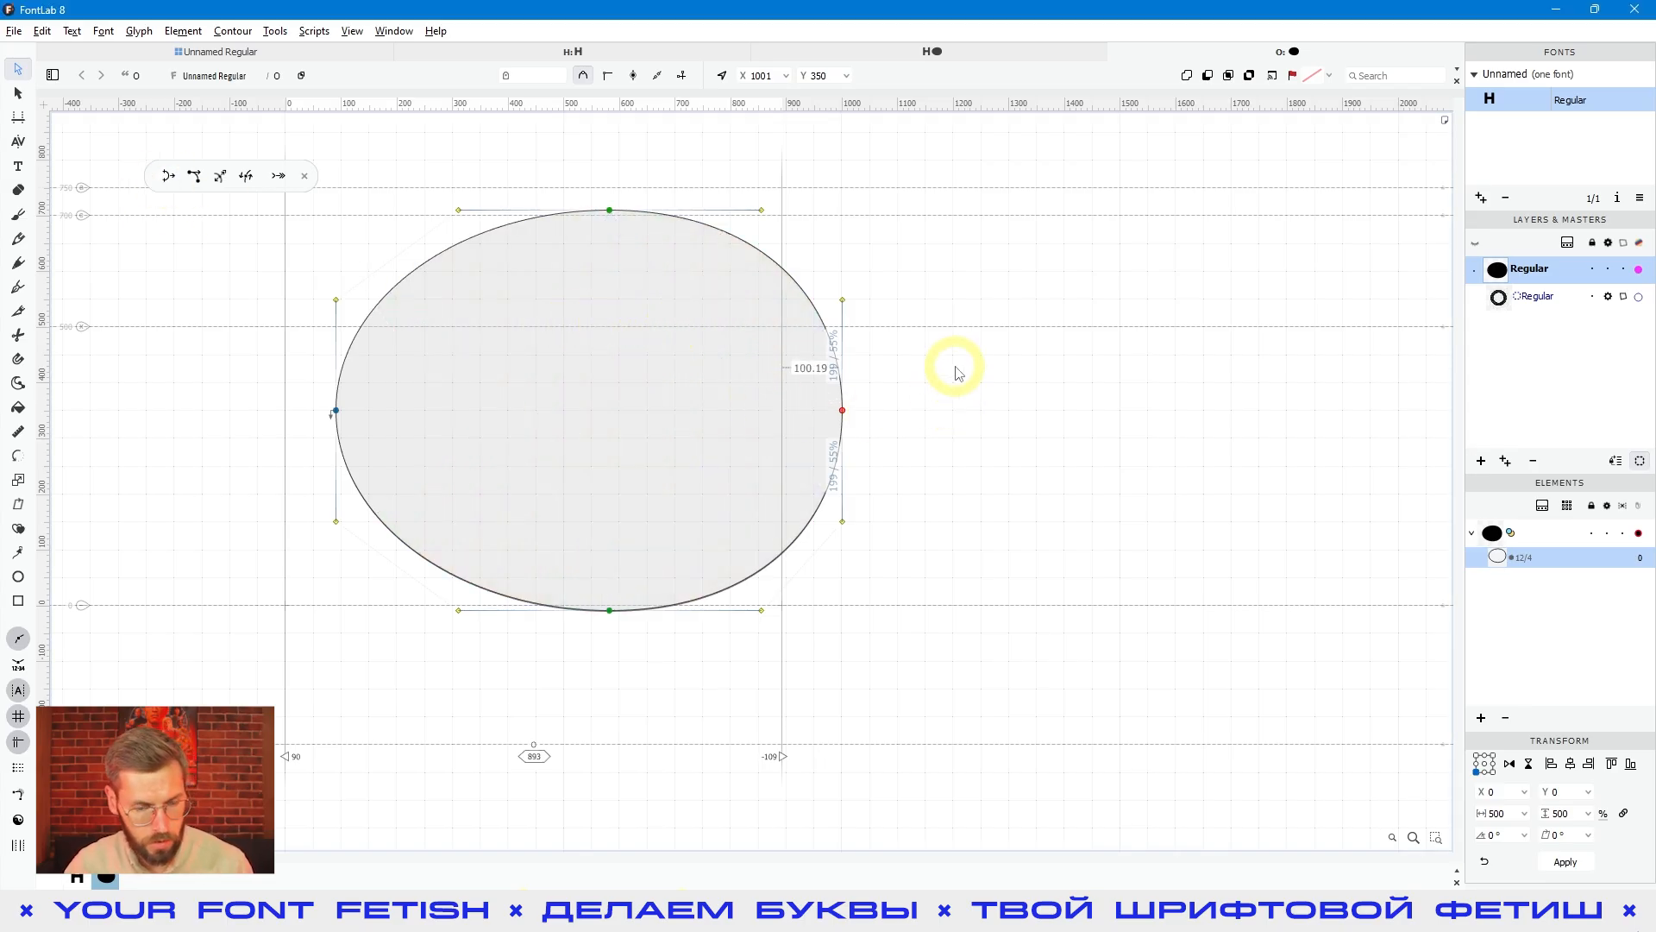
key("c")
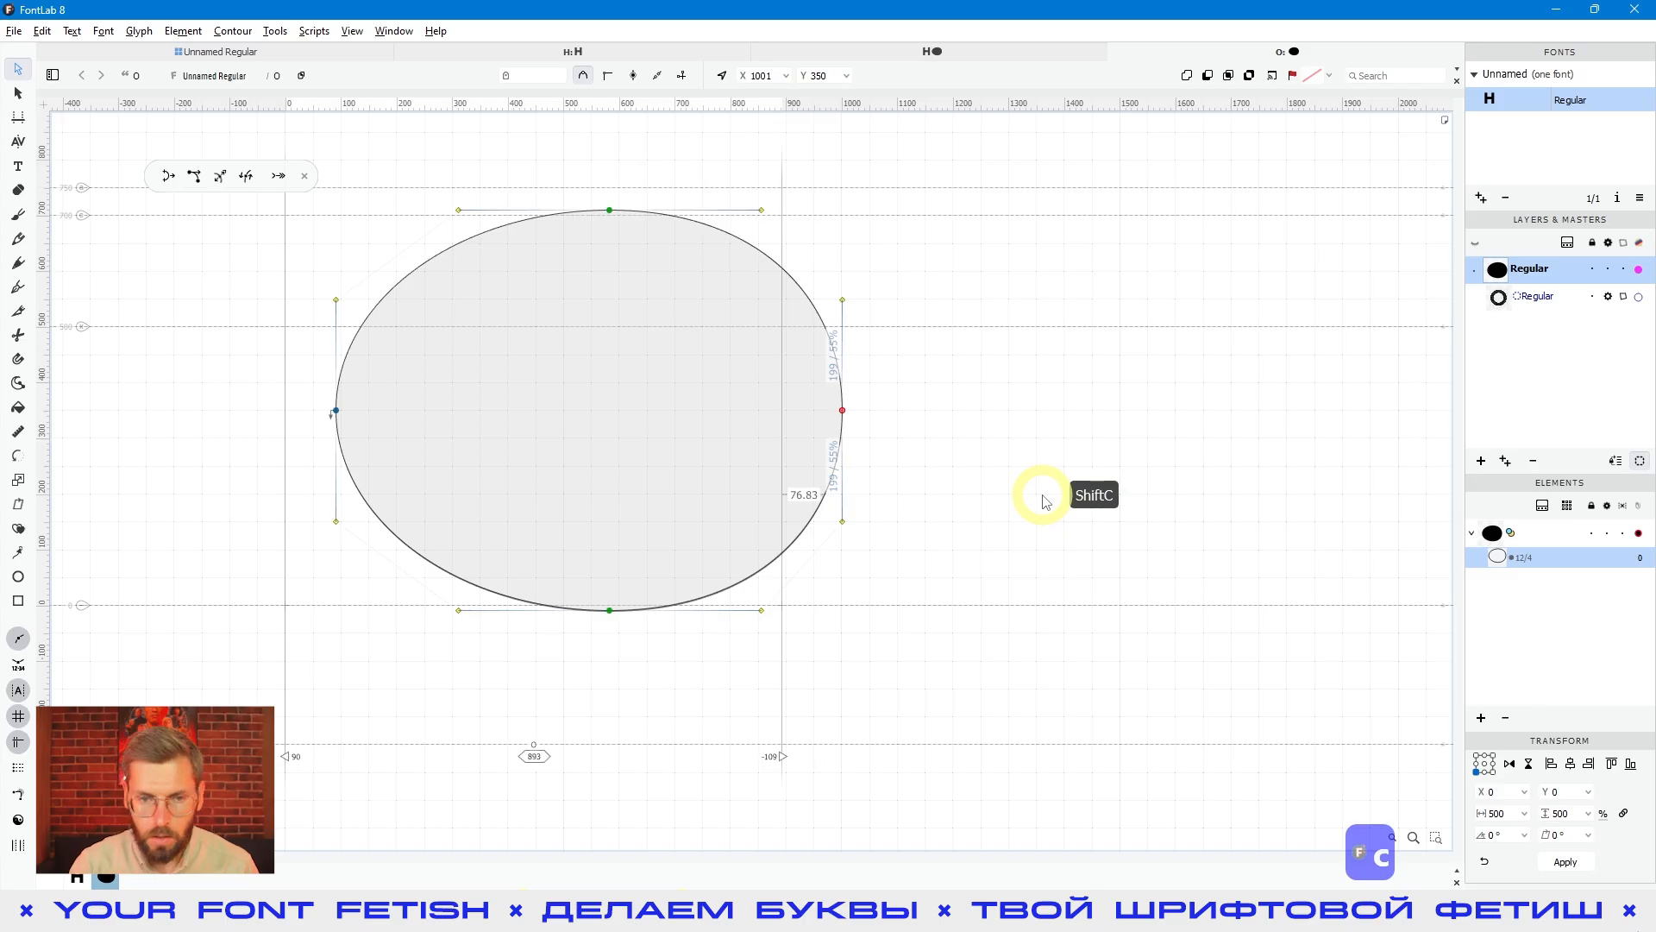
key("shift+Left")
key("shift+Left")
key("shift+Left")
key("shift+Left")
key("shift+Left")
key("shift+Left")
key("shift+Left")
key("shift+Left")
key("shift+Left")
key("shift+Left")
key("shift+Left")
key("shift+Left")
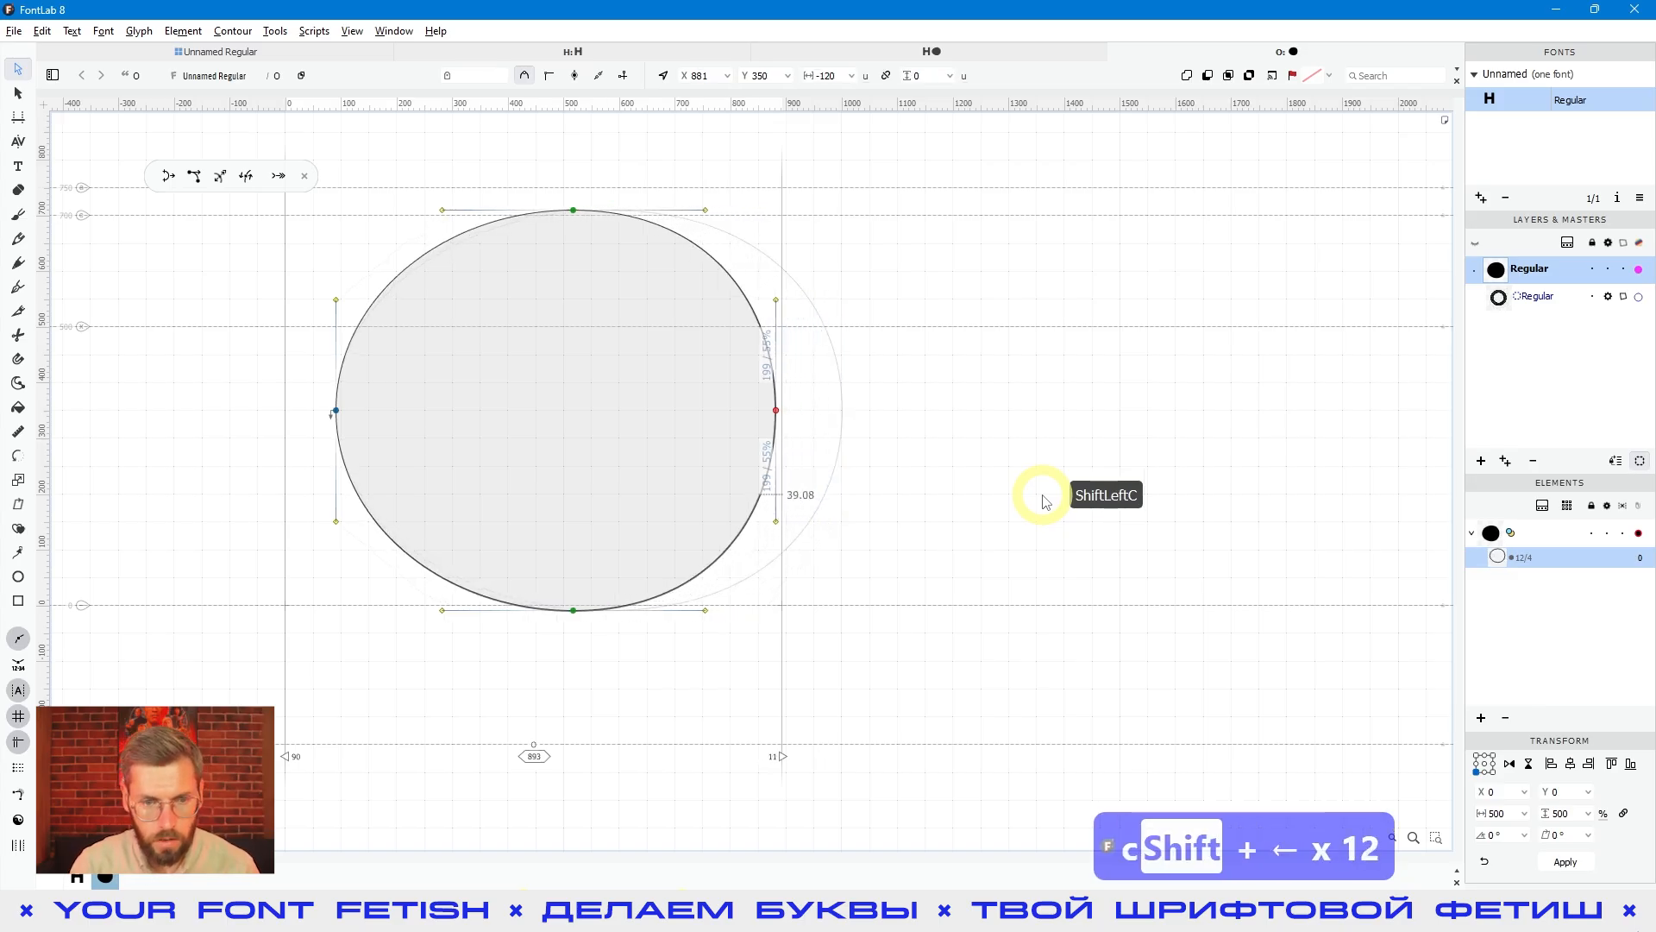
key("shift+Left")
key("shift+Left")
key("shift+Left")
Nudge the right extreme node alone 50 units inward and back to X 851 without Power nudge
key("shift+Left")
key("shift+Left")
key("shift+Left")
key("shift+Left")
key("shift+Left")
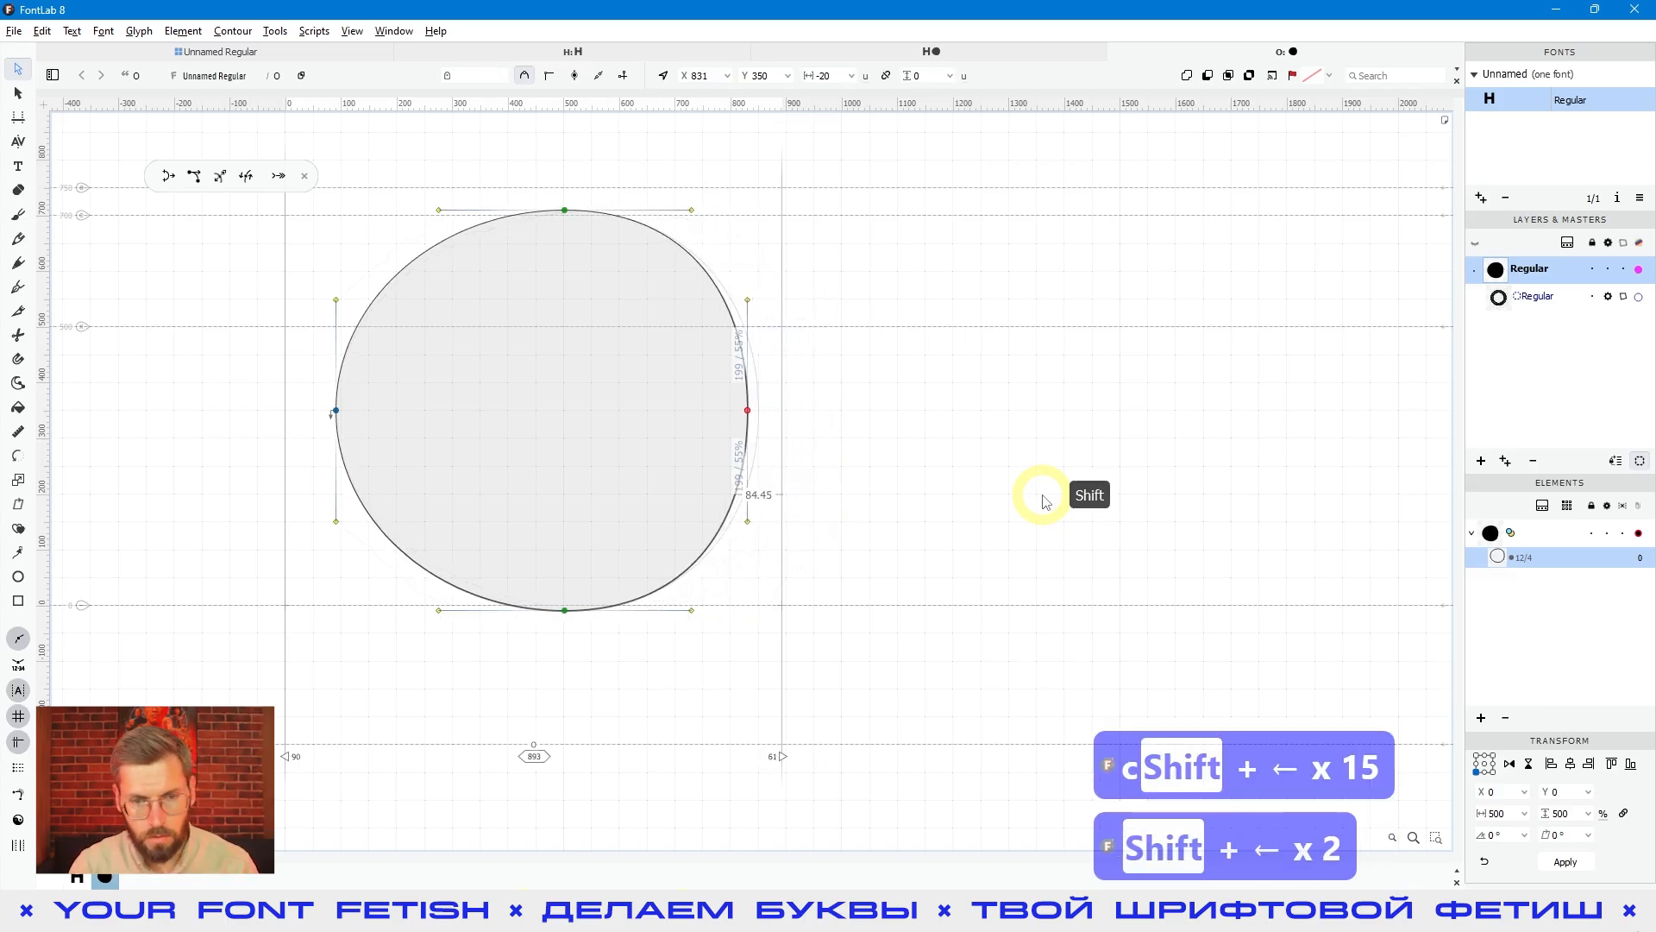
key("shift+Right")
key("shift+Right")
key("shift+Right")
key("shift+Right")
key("shift+Right")
Shift the right extreme node inward to X 781 with temporary Power nudge and deselect it
key("c")
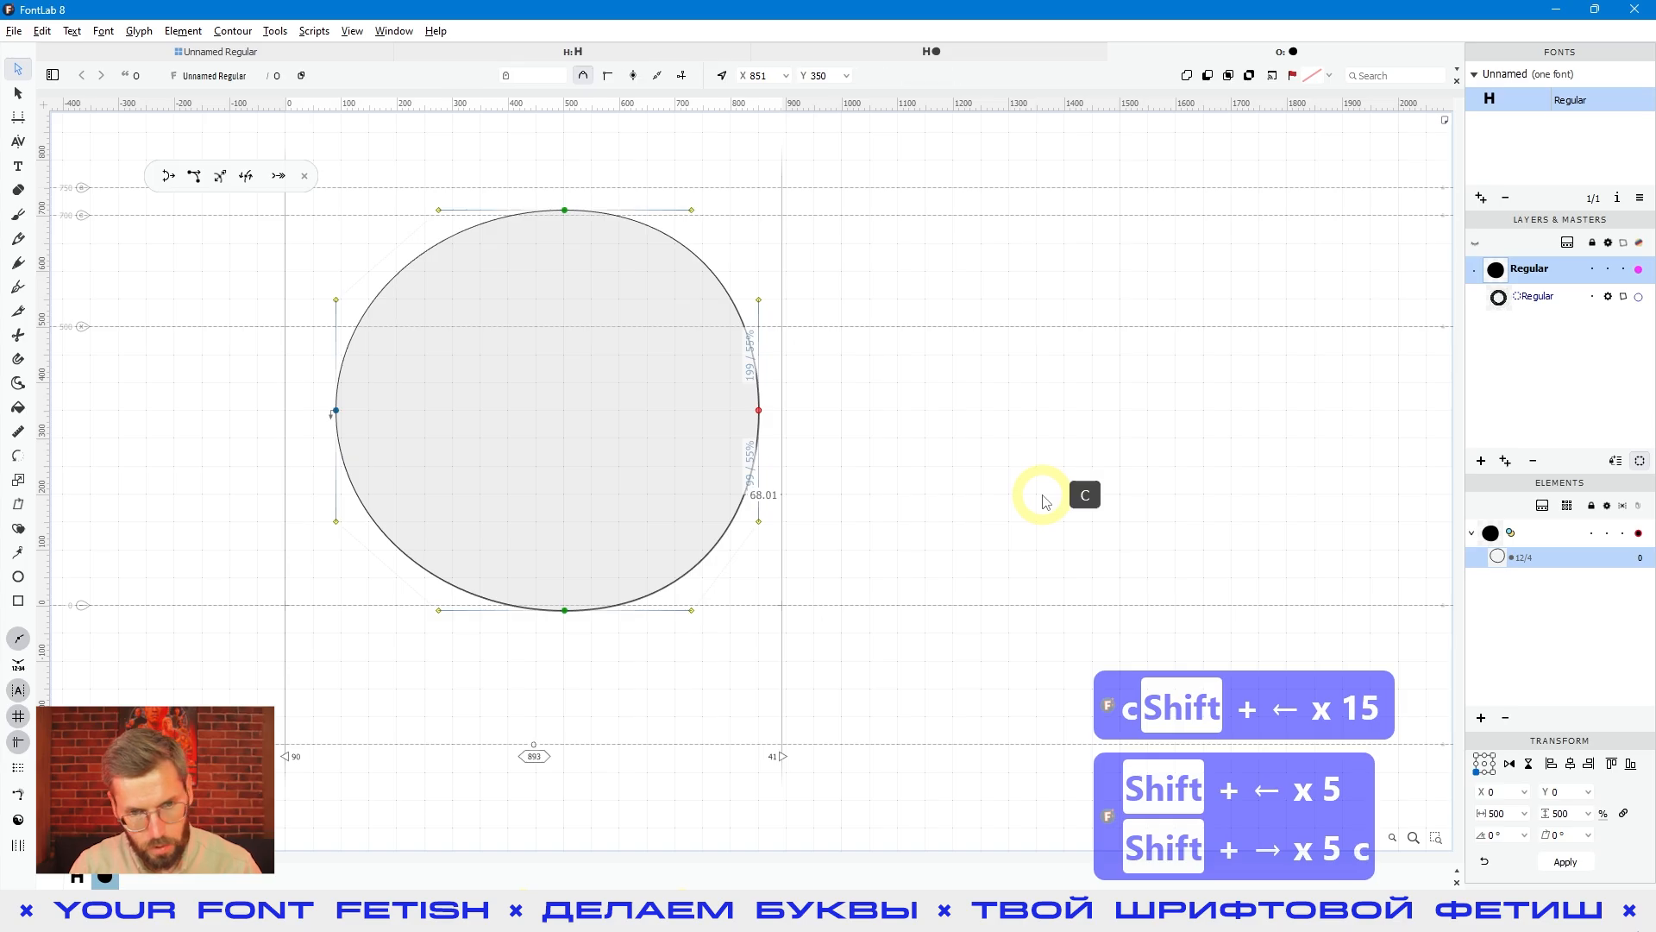
key("shift+Left")
key("shift+Left")
key("shift+Left")
key("shift+Left")
key("shift+Left")
key("shift+Left")
key("shift+Left")
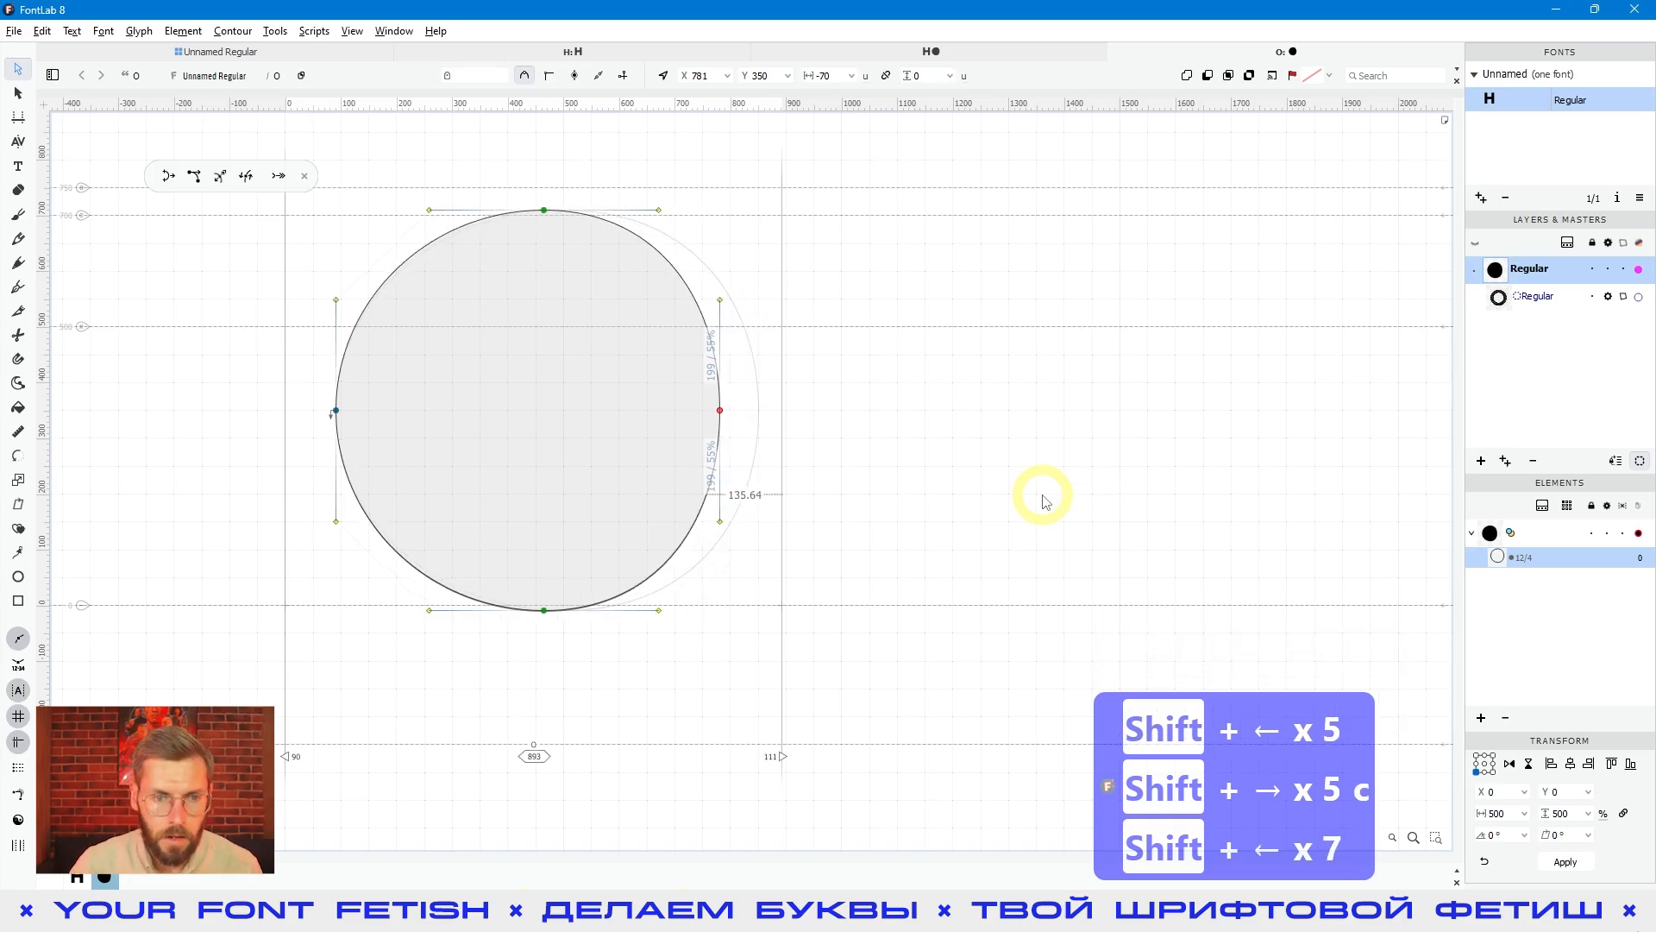
left_click(702, 409)
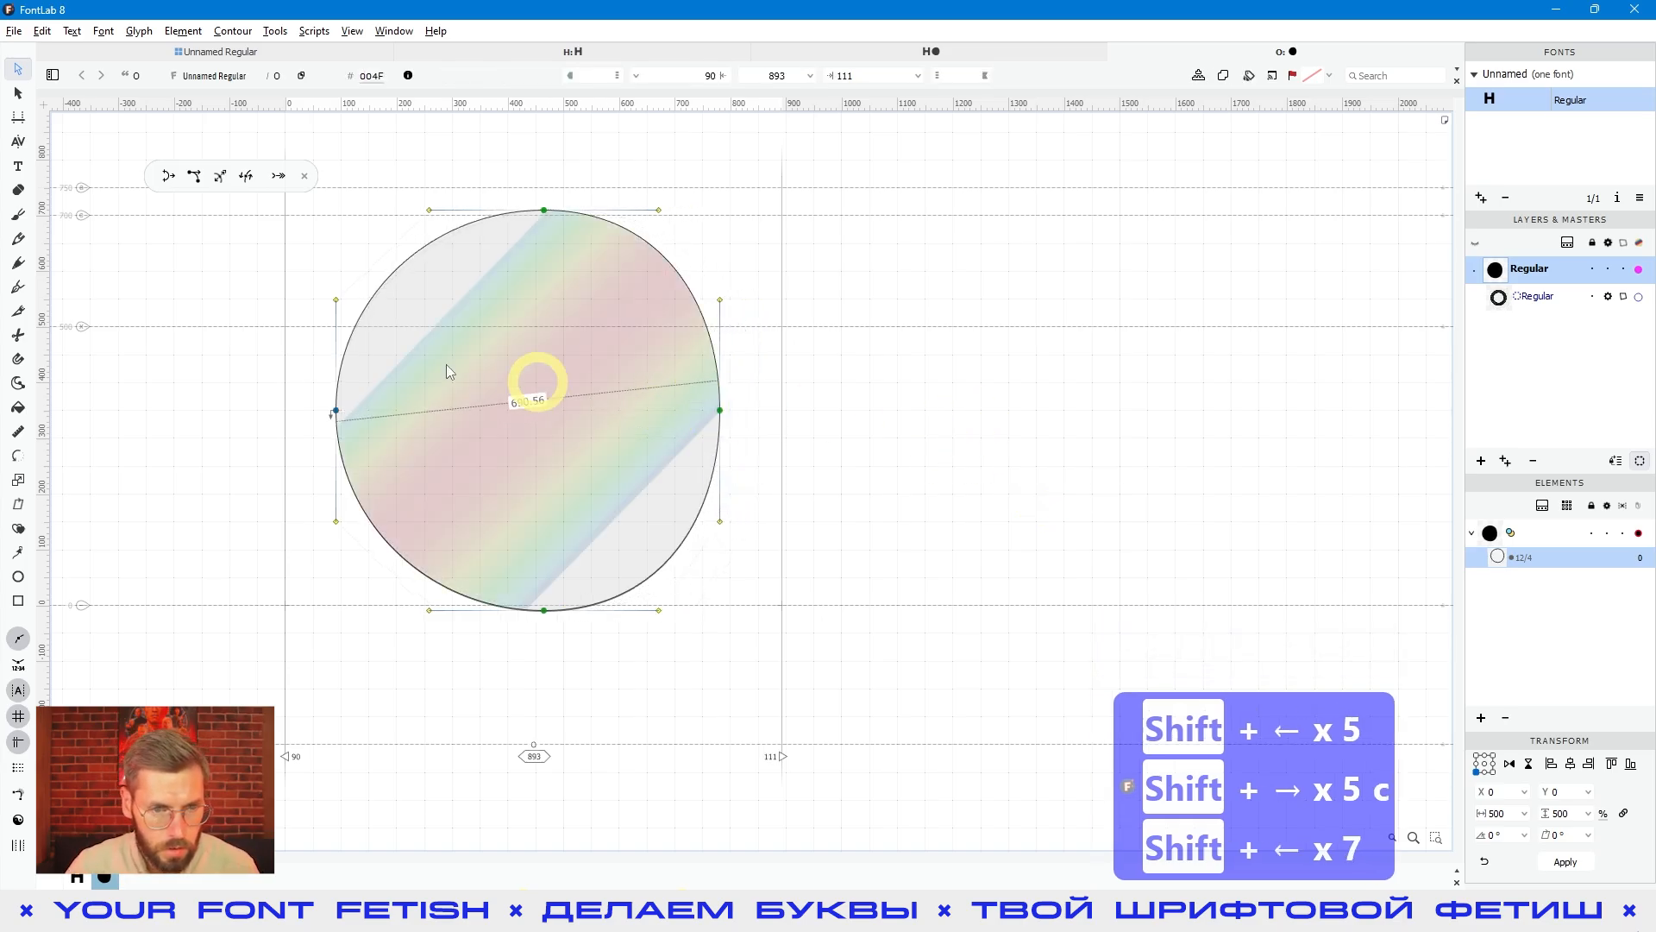
Delete the distorted outline, draw a new circle about 722 units in diameter in its place, and select all its nodes
key("ctrl+a")
key("Delete")
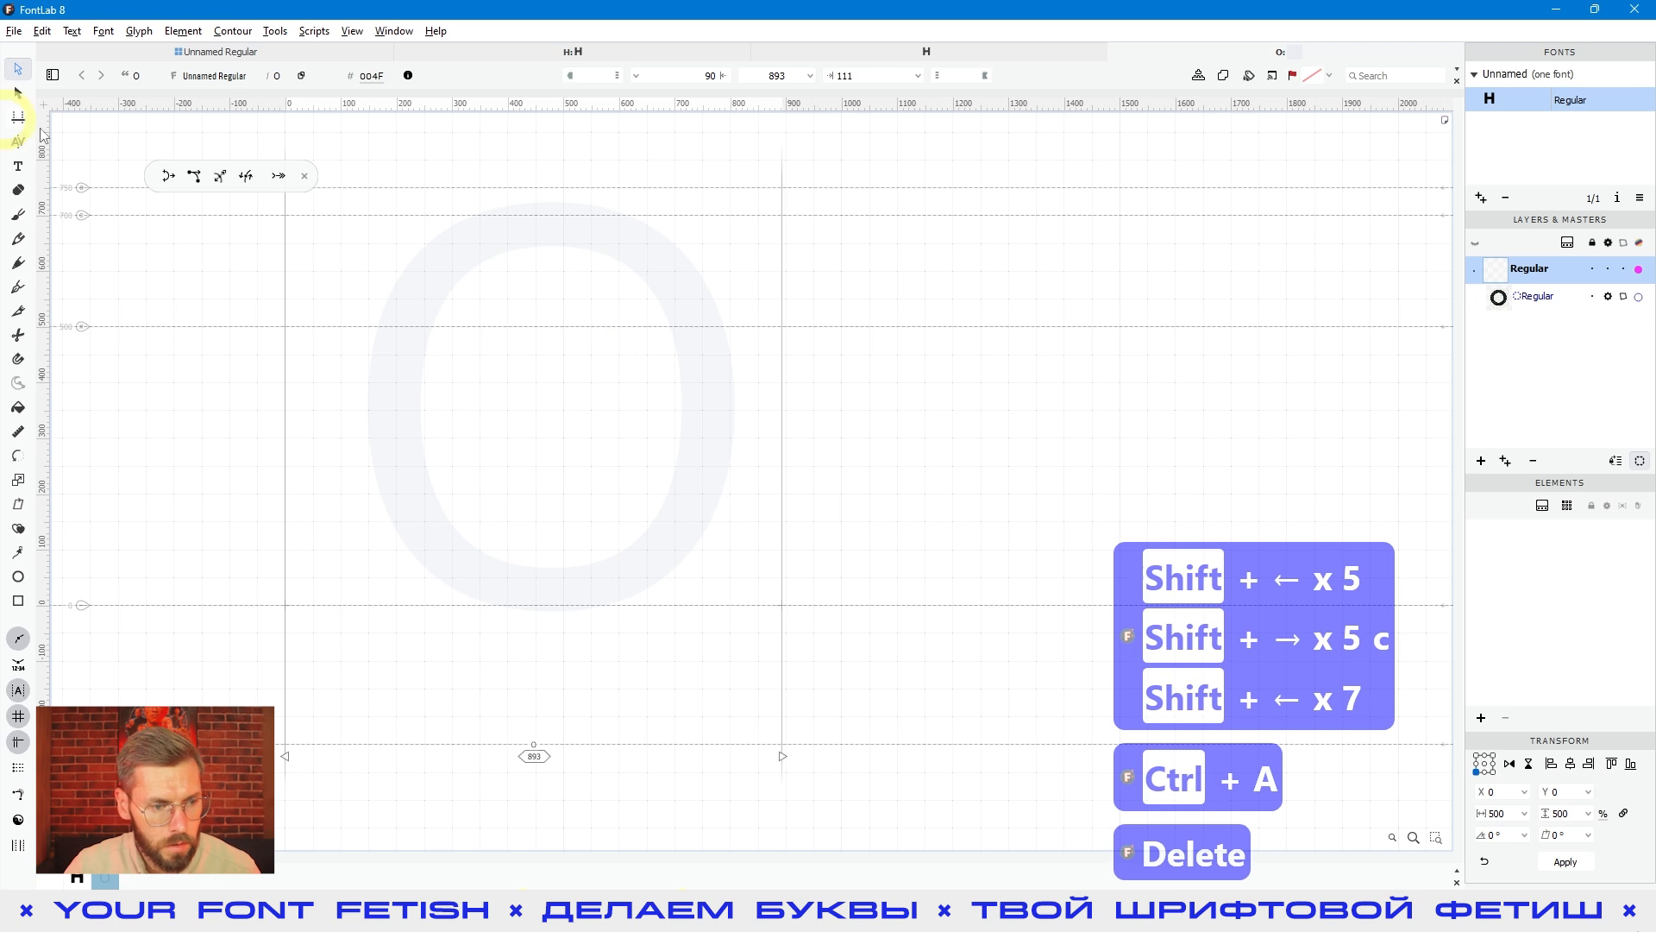
left_click(18, 576)
left_click_drag(356, 182, 581, 579)
left_click(976, 495)
type("a")
left_click(835, 492)
key("a")
key("space")
left_click_drag(855, 373, 1005, 403)
key("ctrl+a")
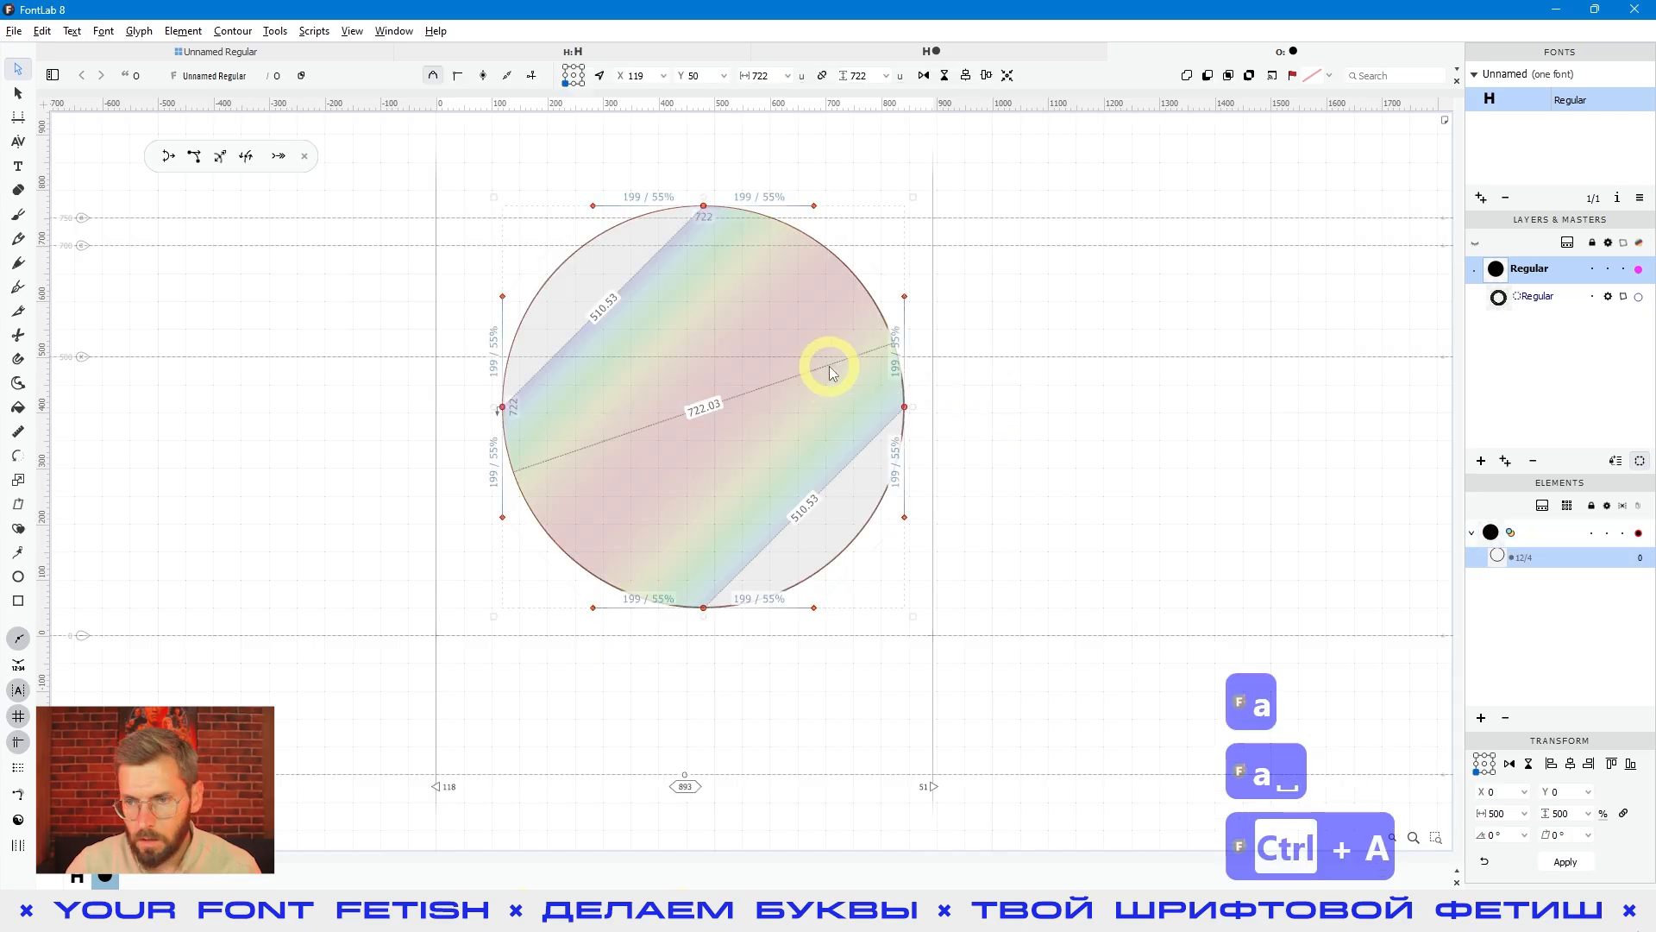
Show the scanned letter layer and move the whole circle over the scan to X 89, Y -10
left_click(1483, 298)
left_click(1251, 437)
key("ctrl+a")
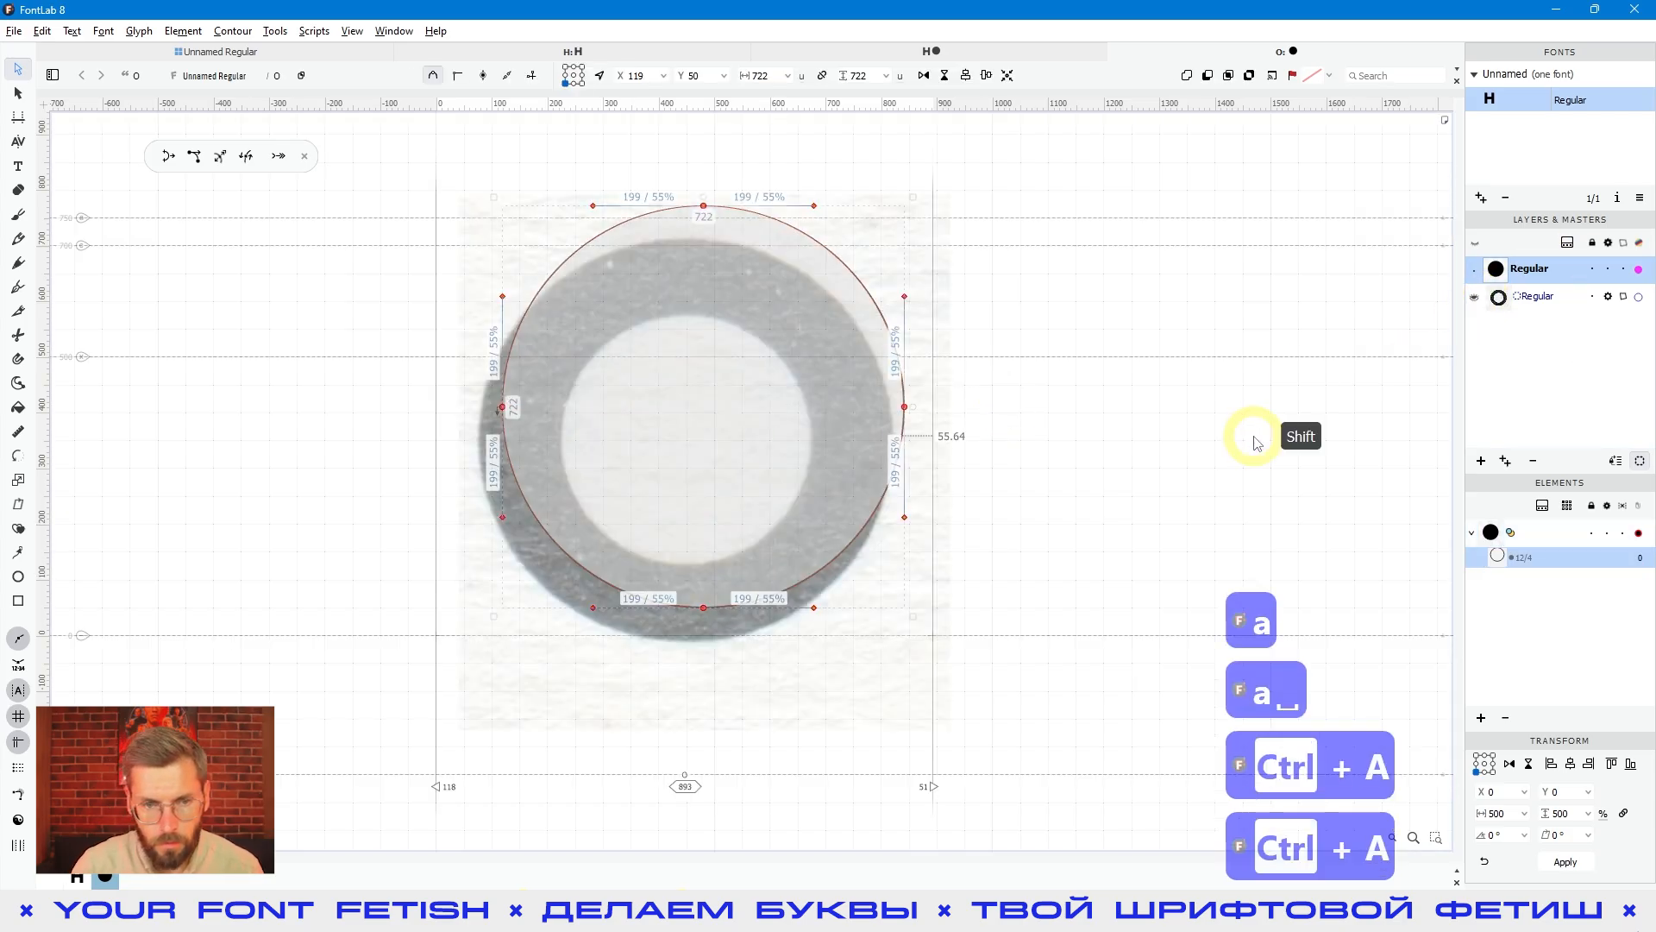
key("shift+Down")
key("shift+Left")
key("shift+Down")
key("shift+Left")
key("shift+Down")
key("shift+Left")
key("shift+Down")
key("shift+Down")
key("shift+Down")
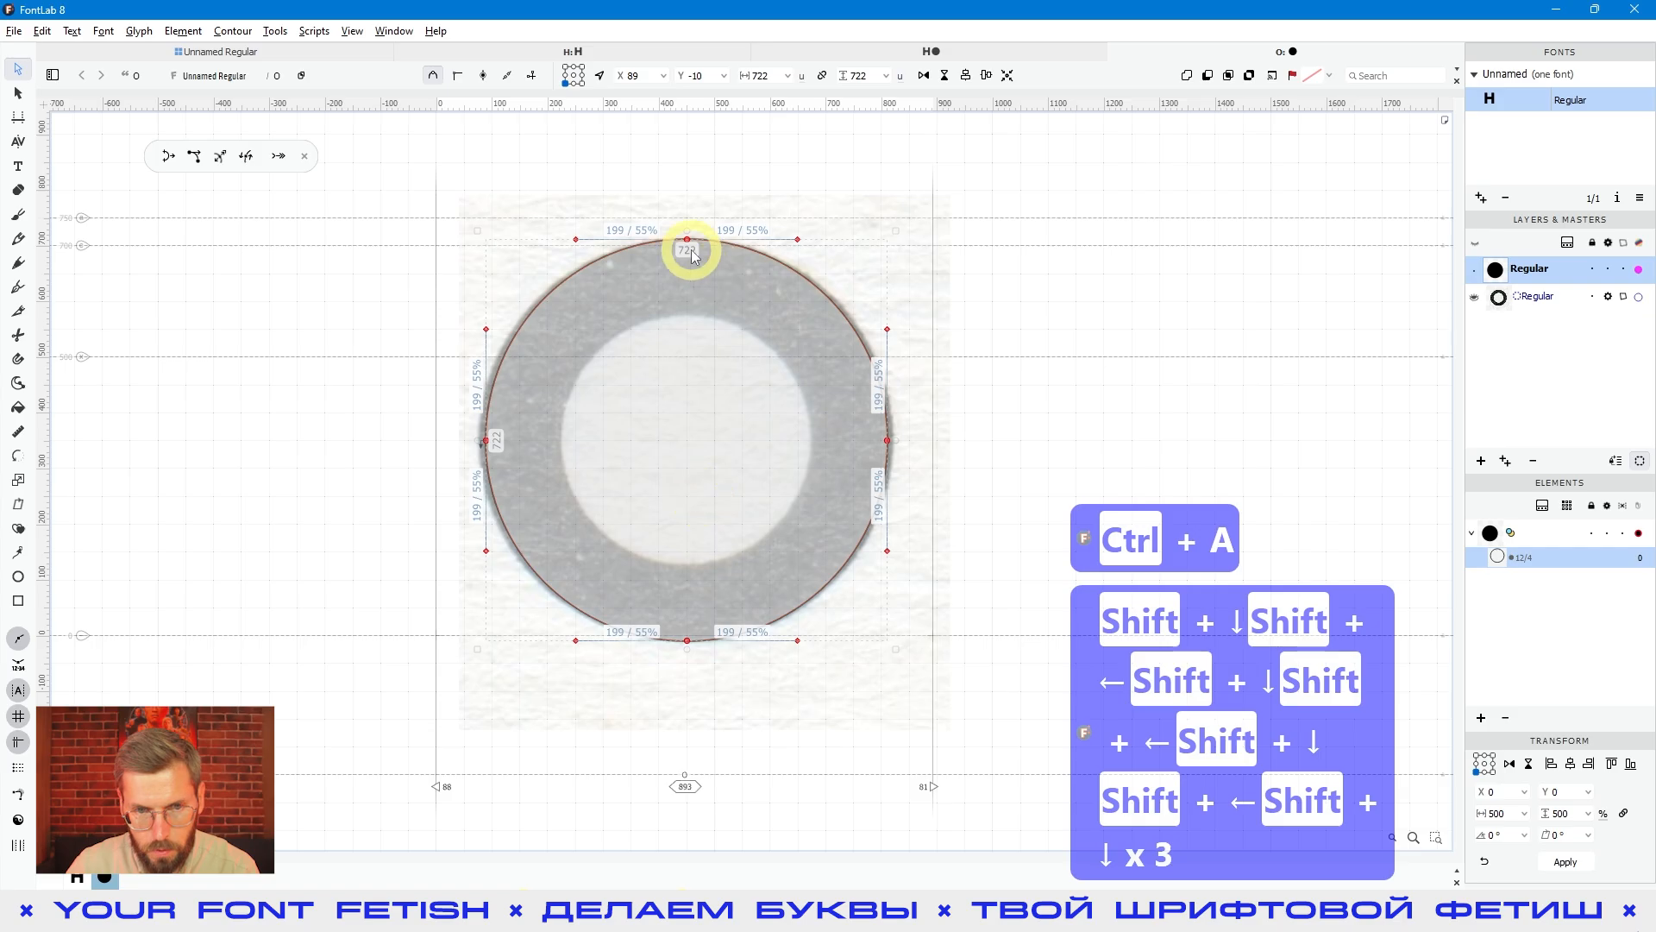
Power-nudge the circle's top node 2 units down to Y 710
left_click(664, 199)
key("ctrl+a")
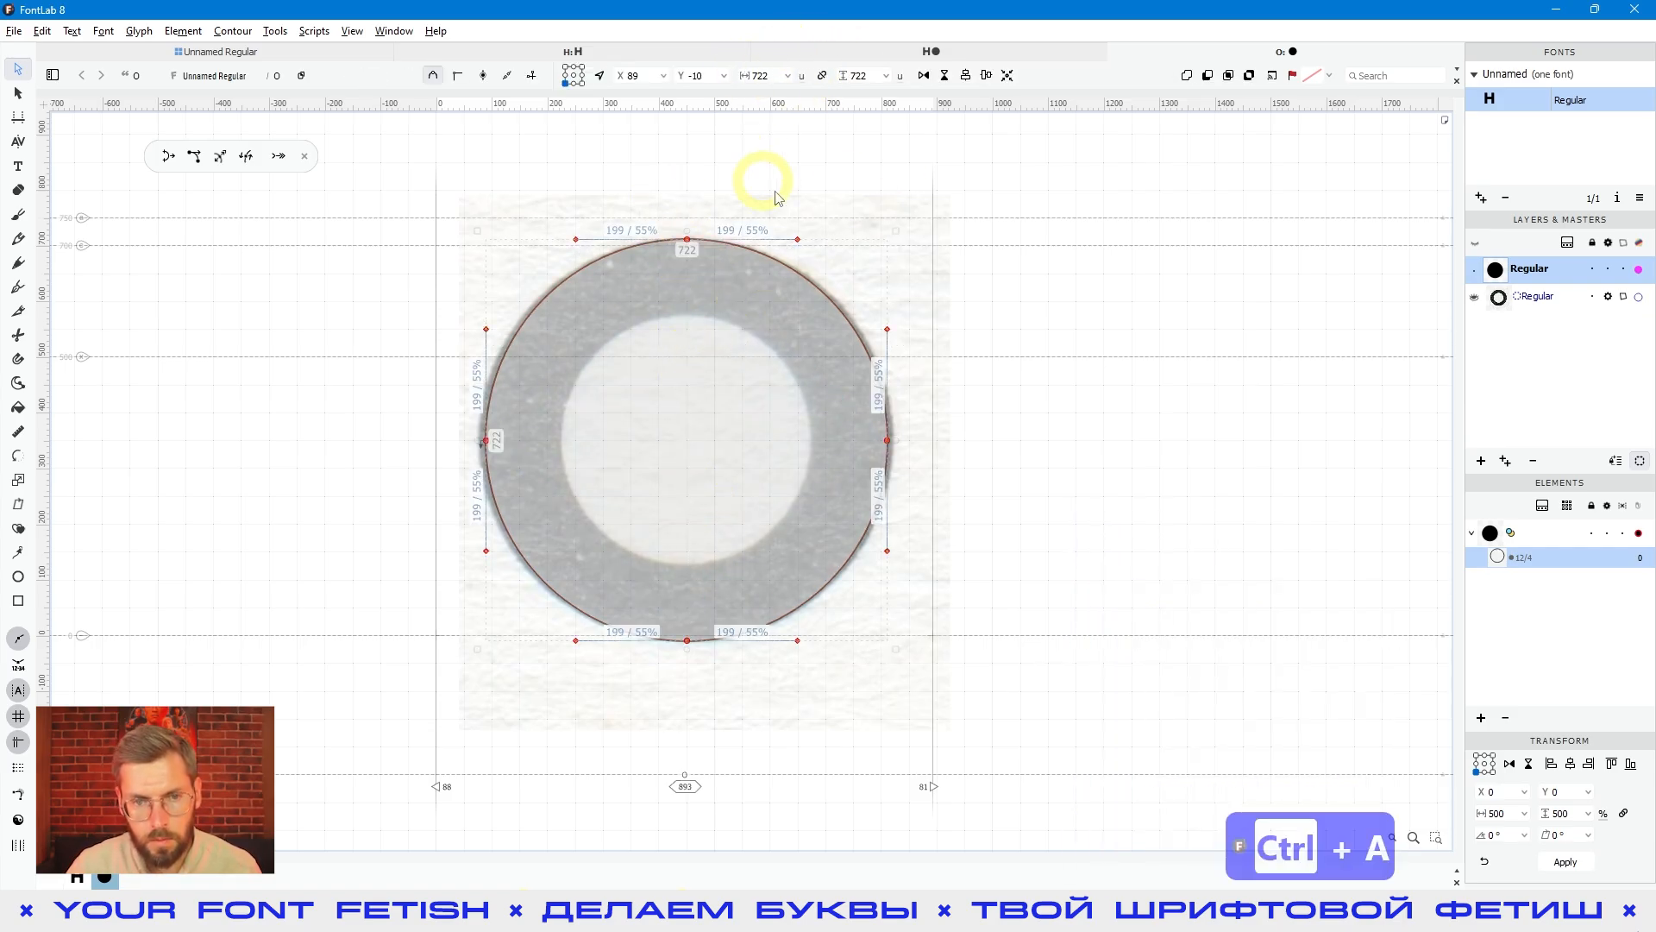
key("c")
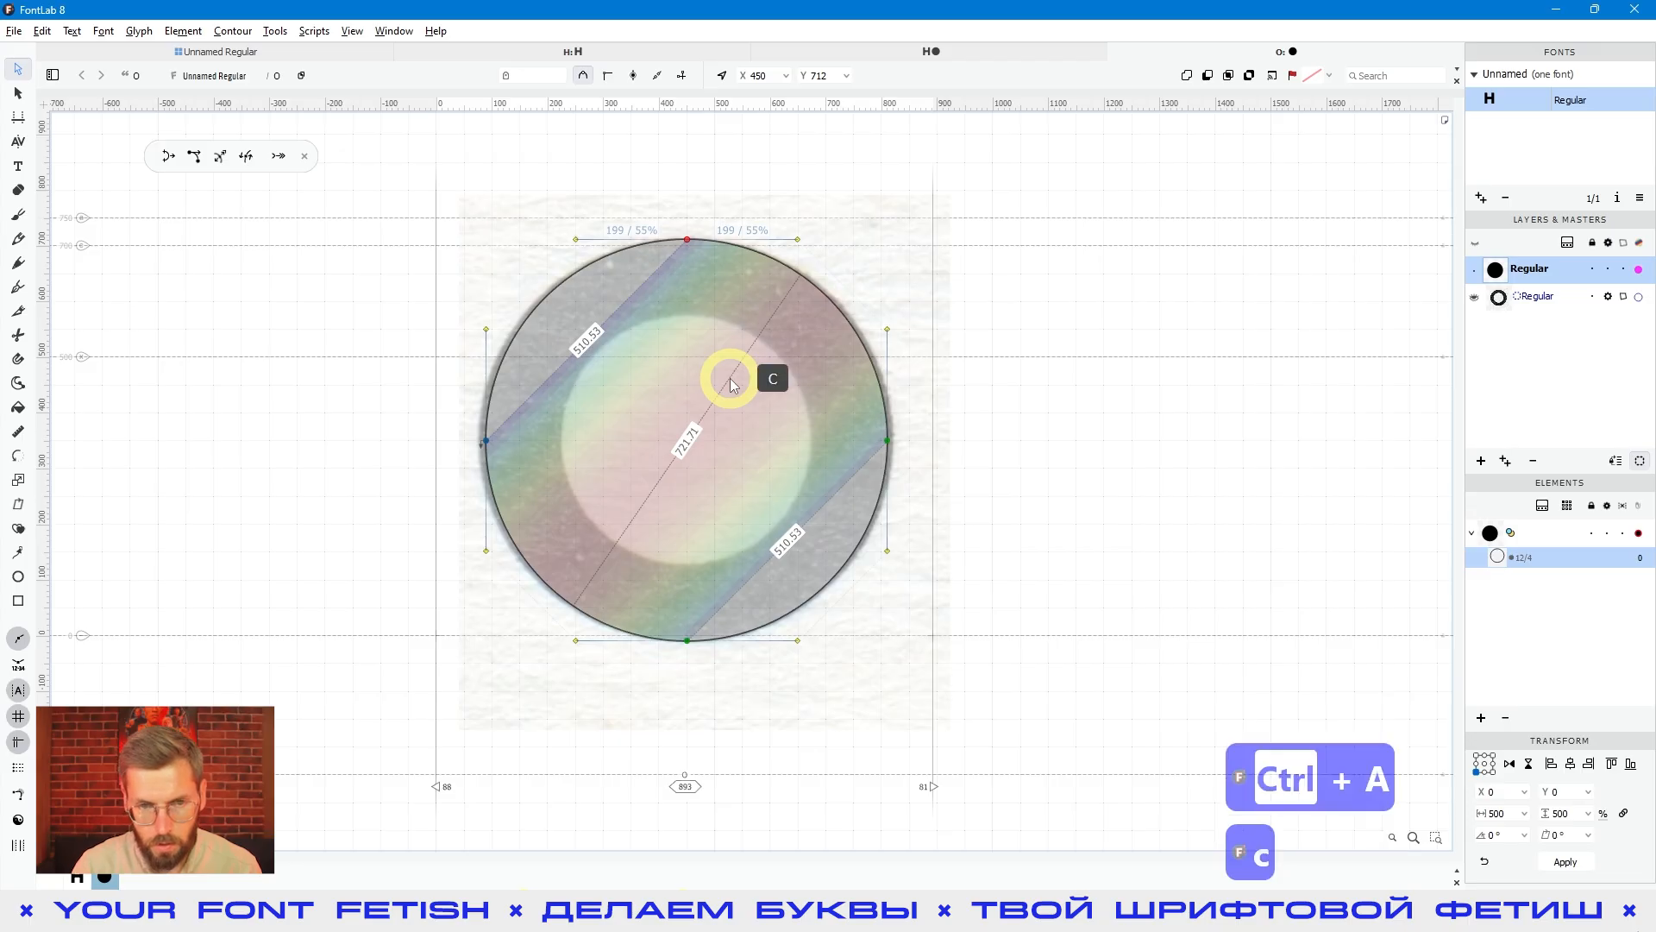
key("c")
key("c")
key("c")
key("Down")
key("Down")
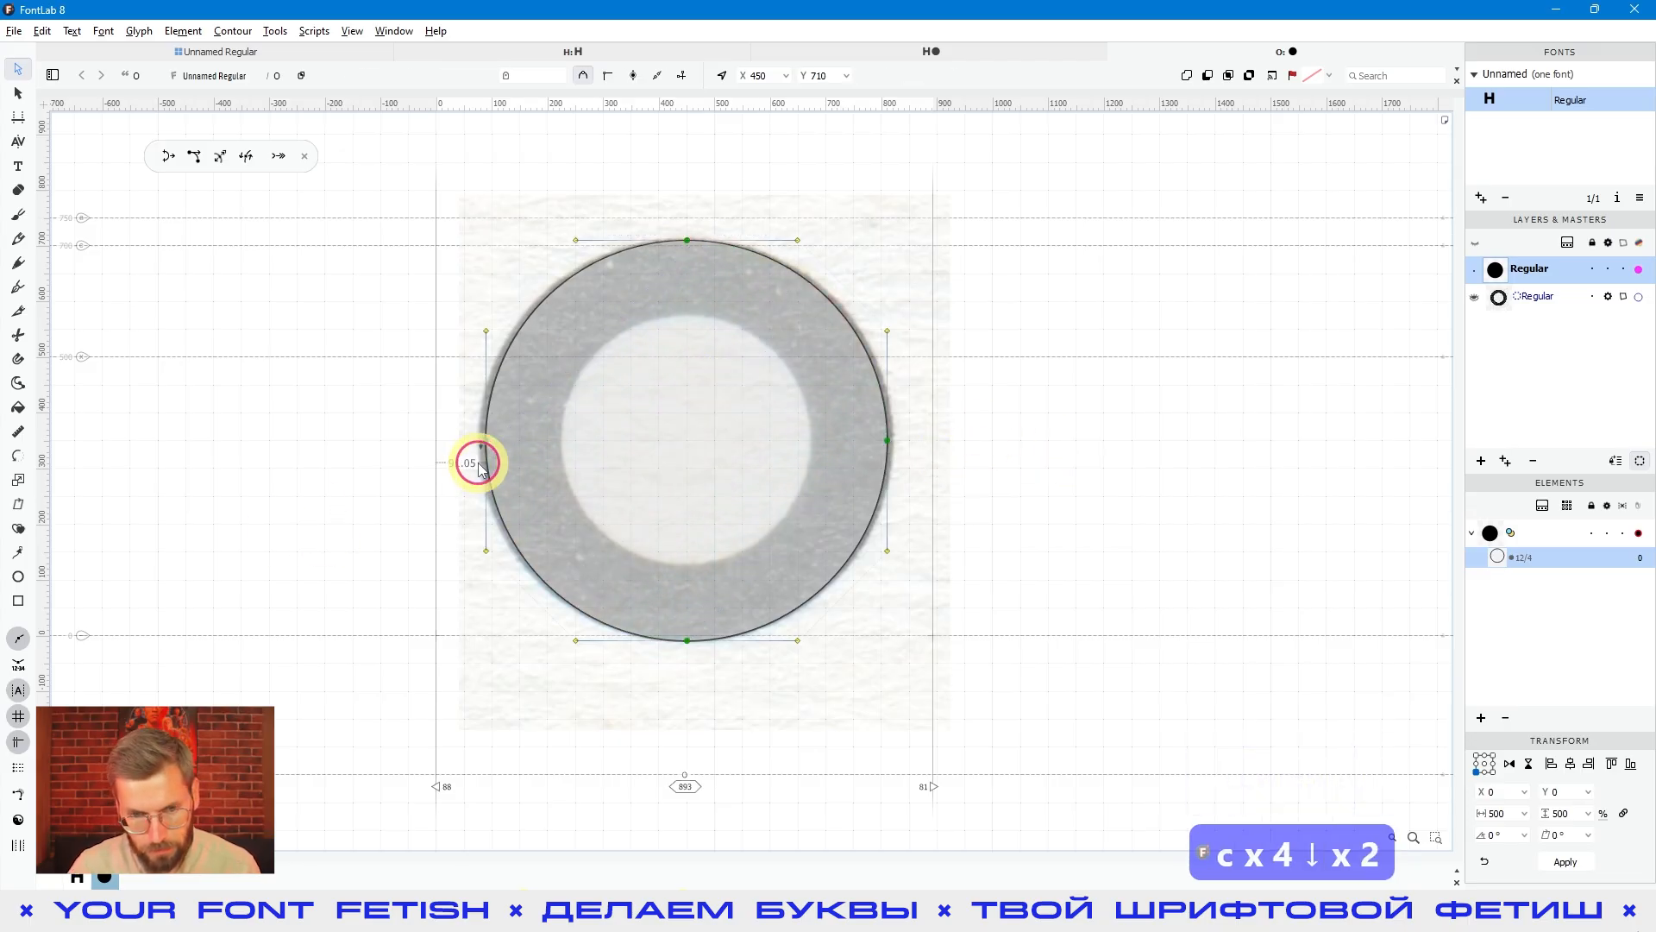
Power-nudge the right extreme node 2 units inward for a 720-unit width, and close the floating nudge options
left_click(479, 466)
key("ctrl+a")
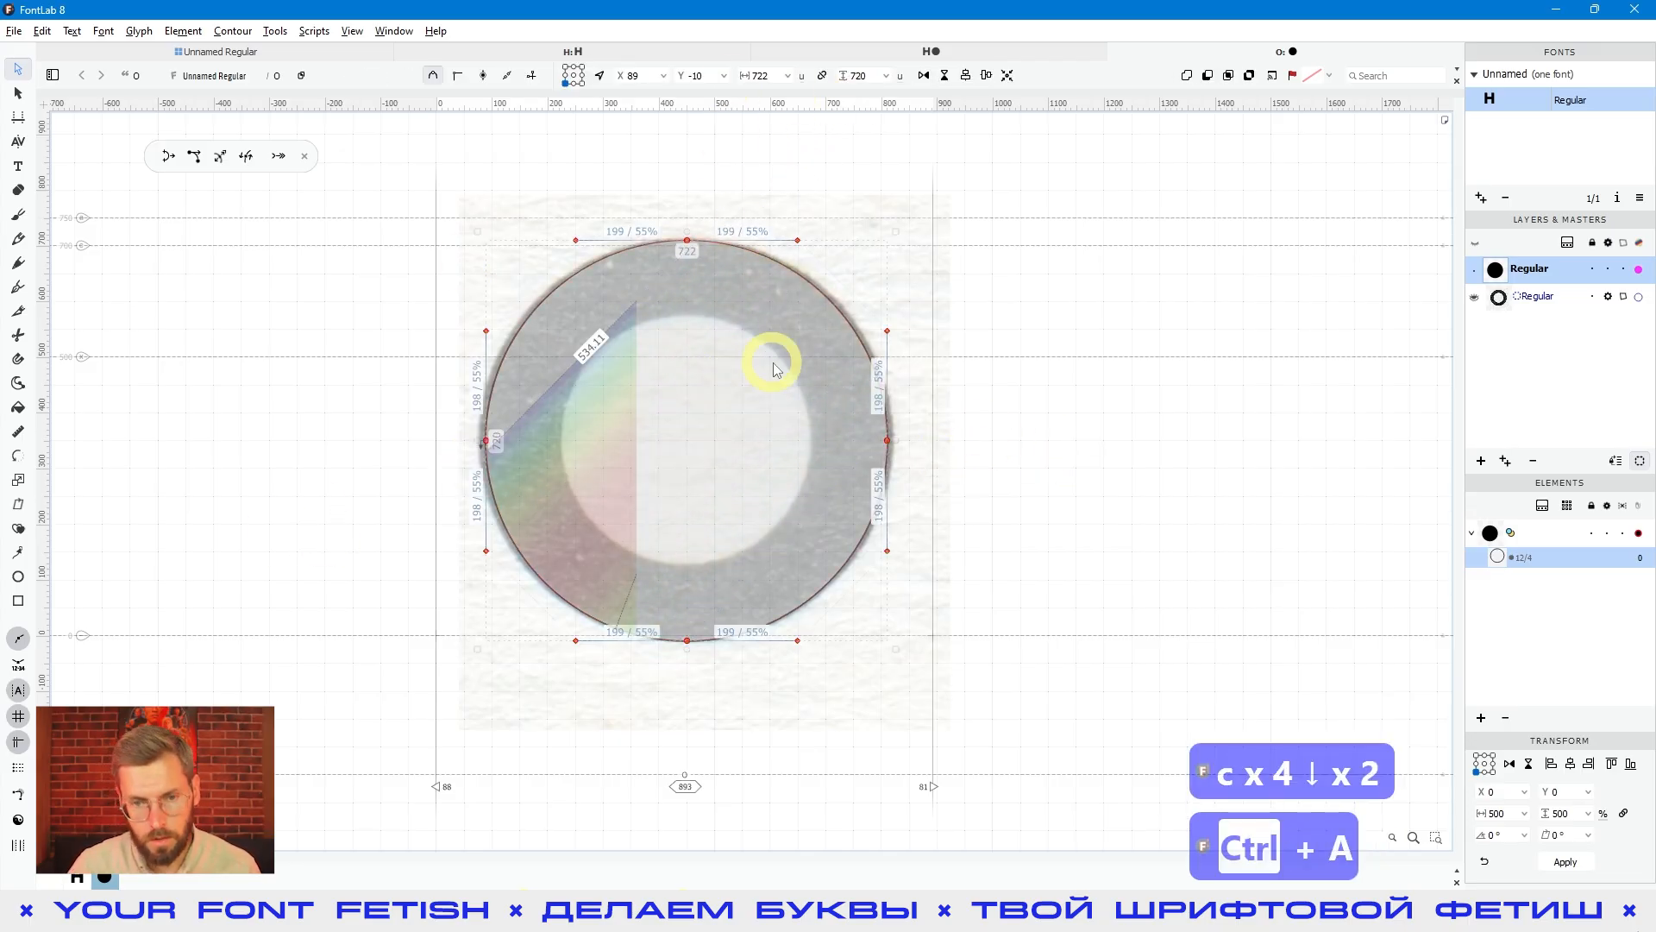
left_click_drag(1042, 381, 777, 499)
key("c")
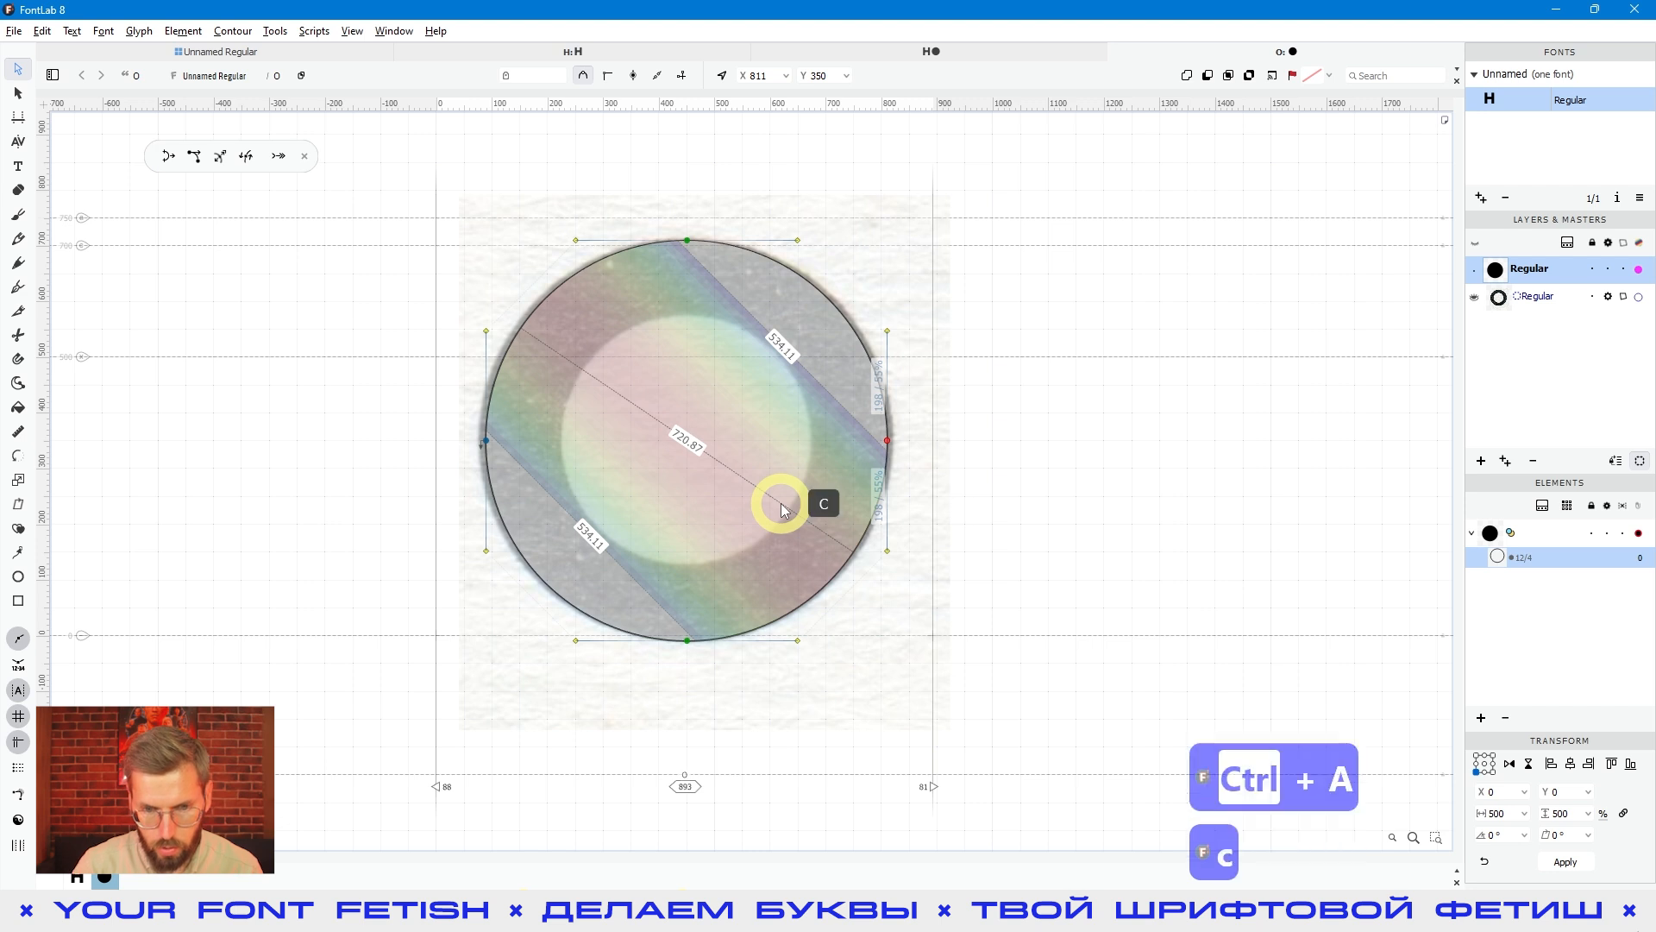
key("c")
key("ctrl+a")
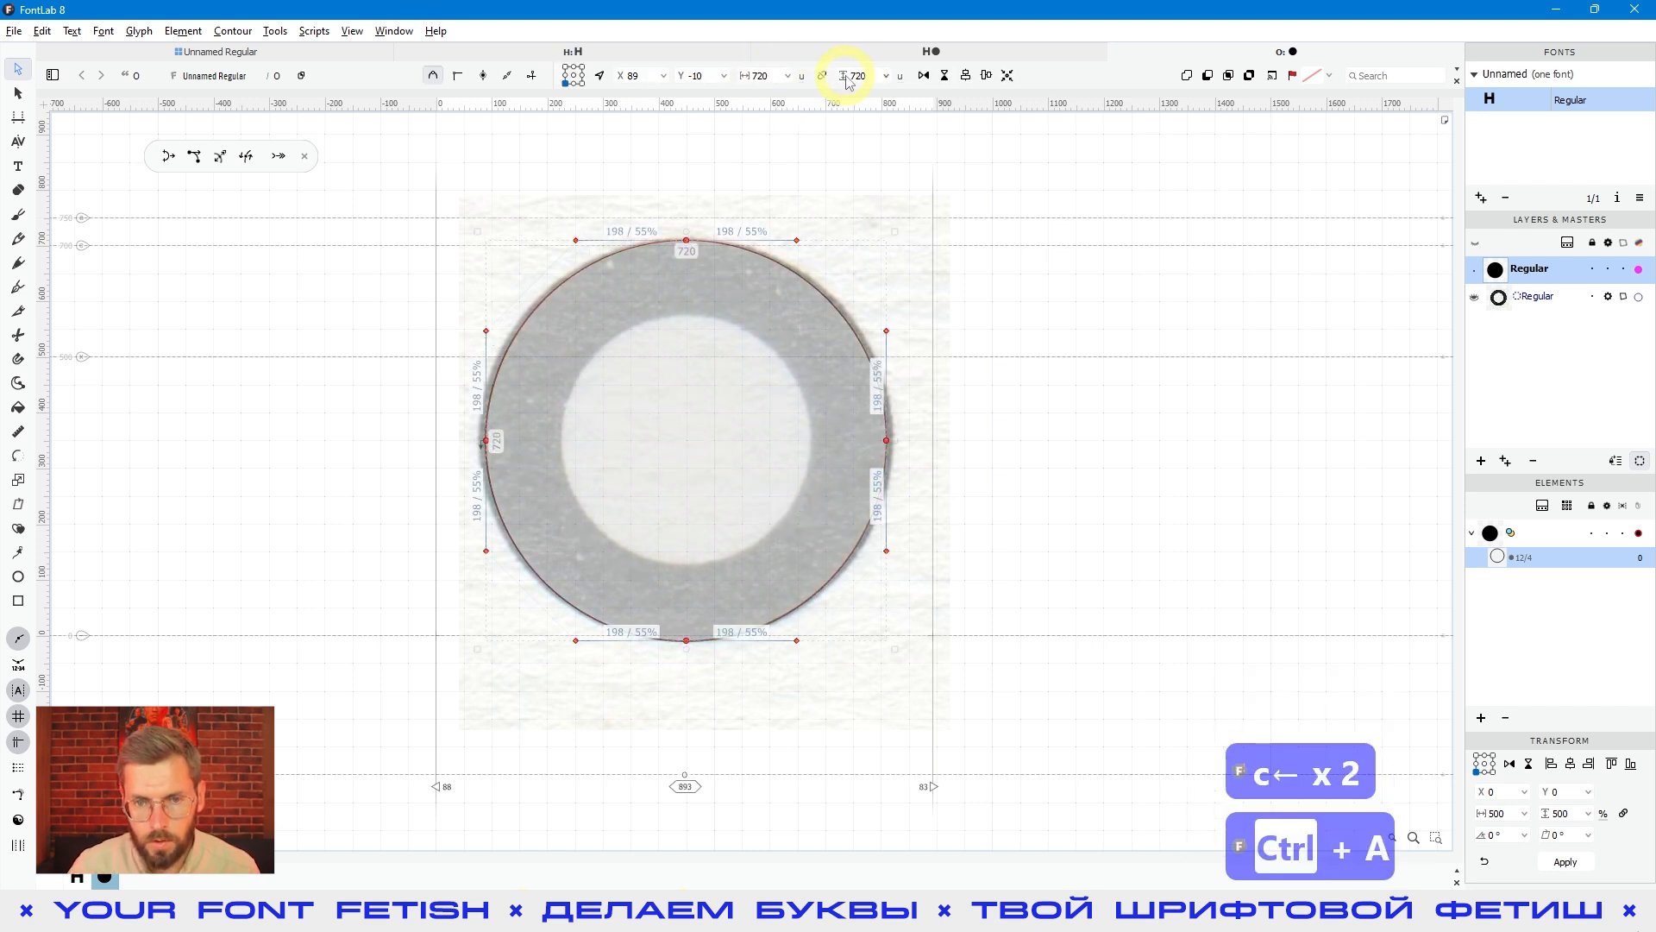
left_click(1006, 344)
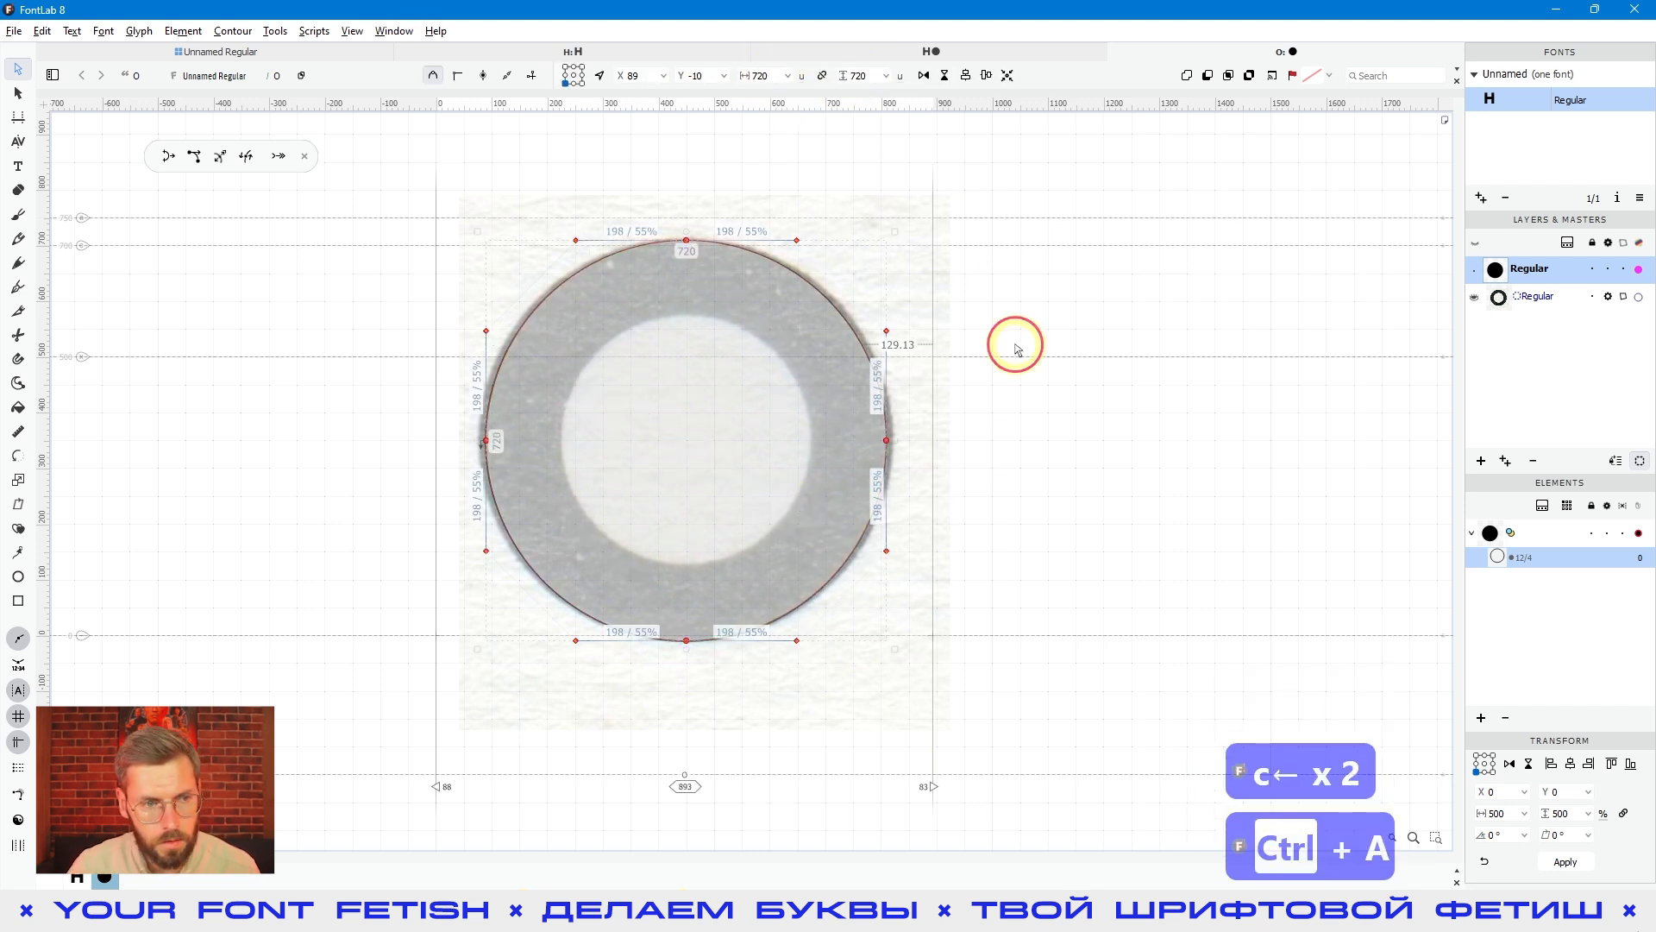
left_click(305, 156)
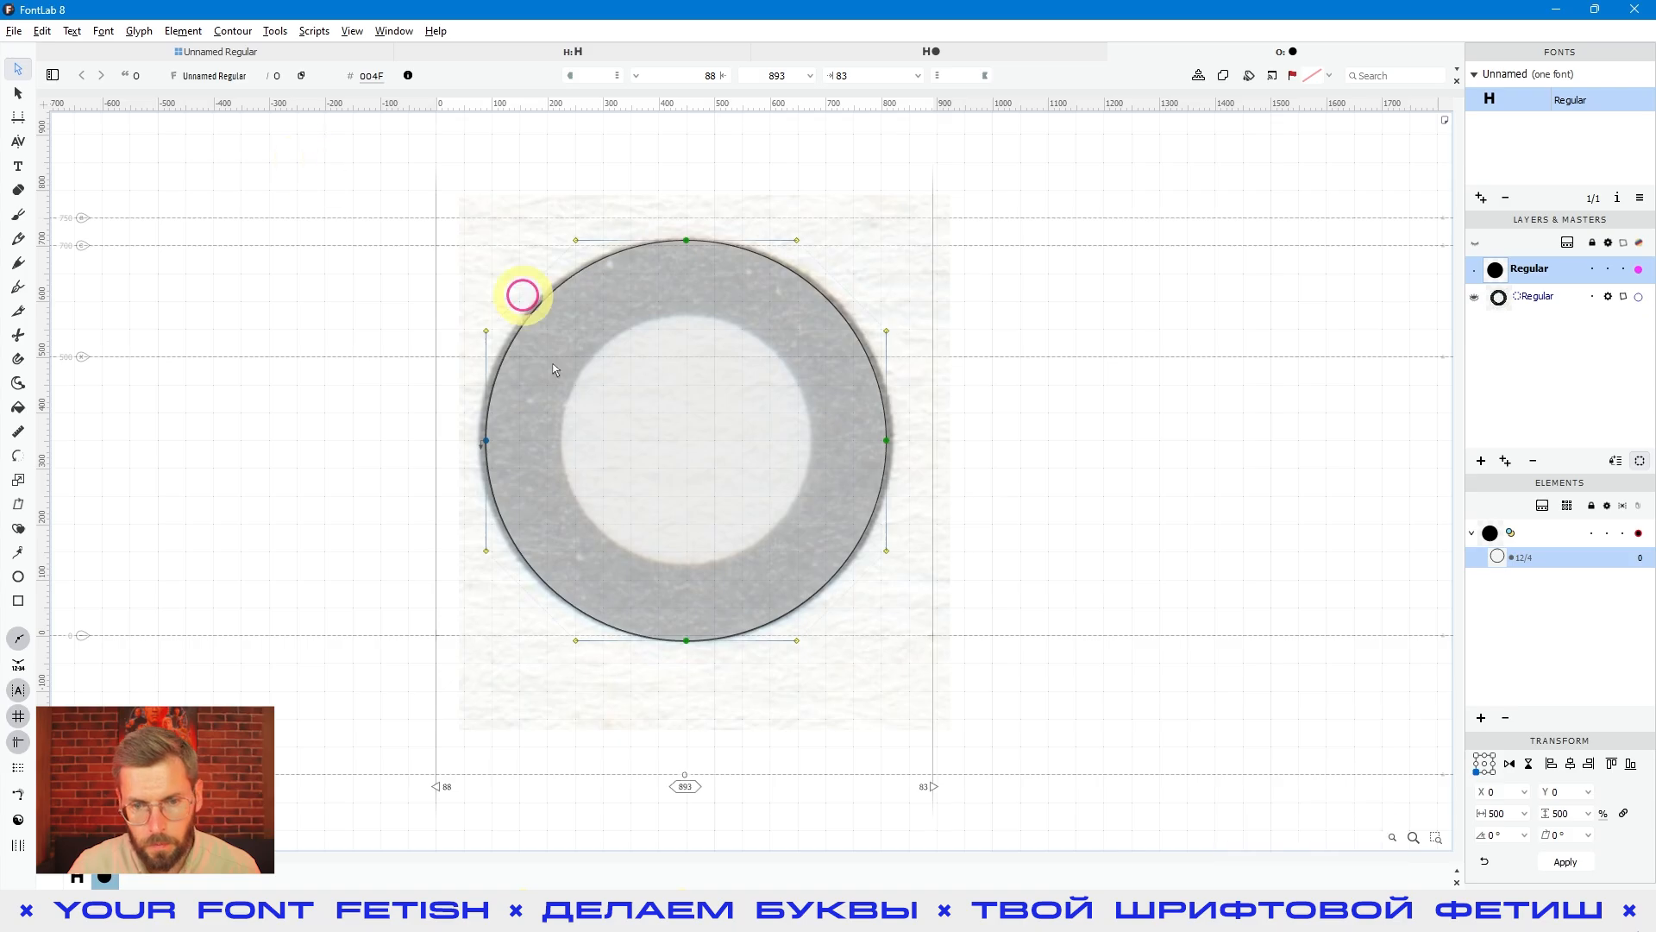
Power-nudge the circle's right extreme node 10 units outward to X 819
left_click_drag(954, 463, 835, 481)
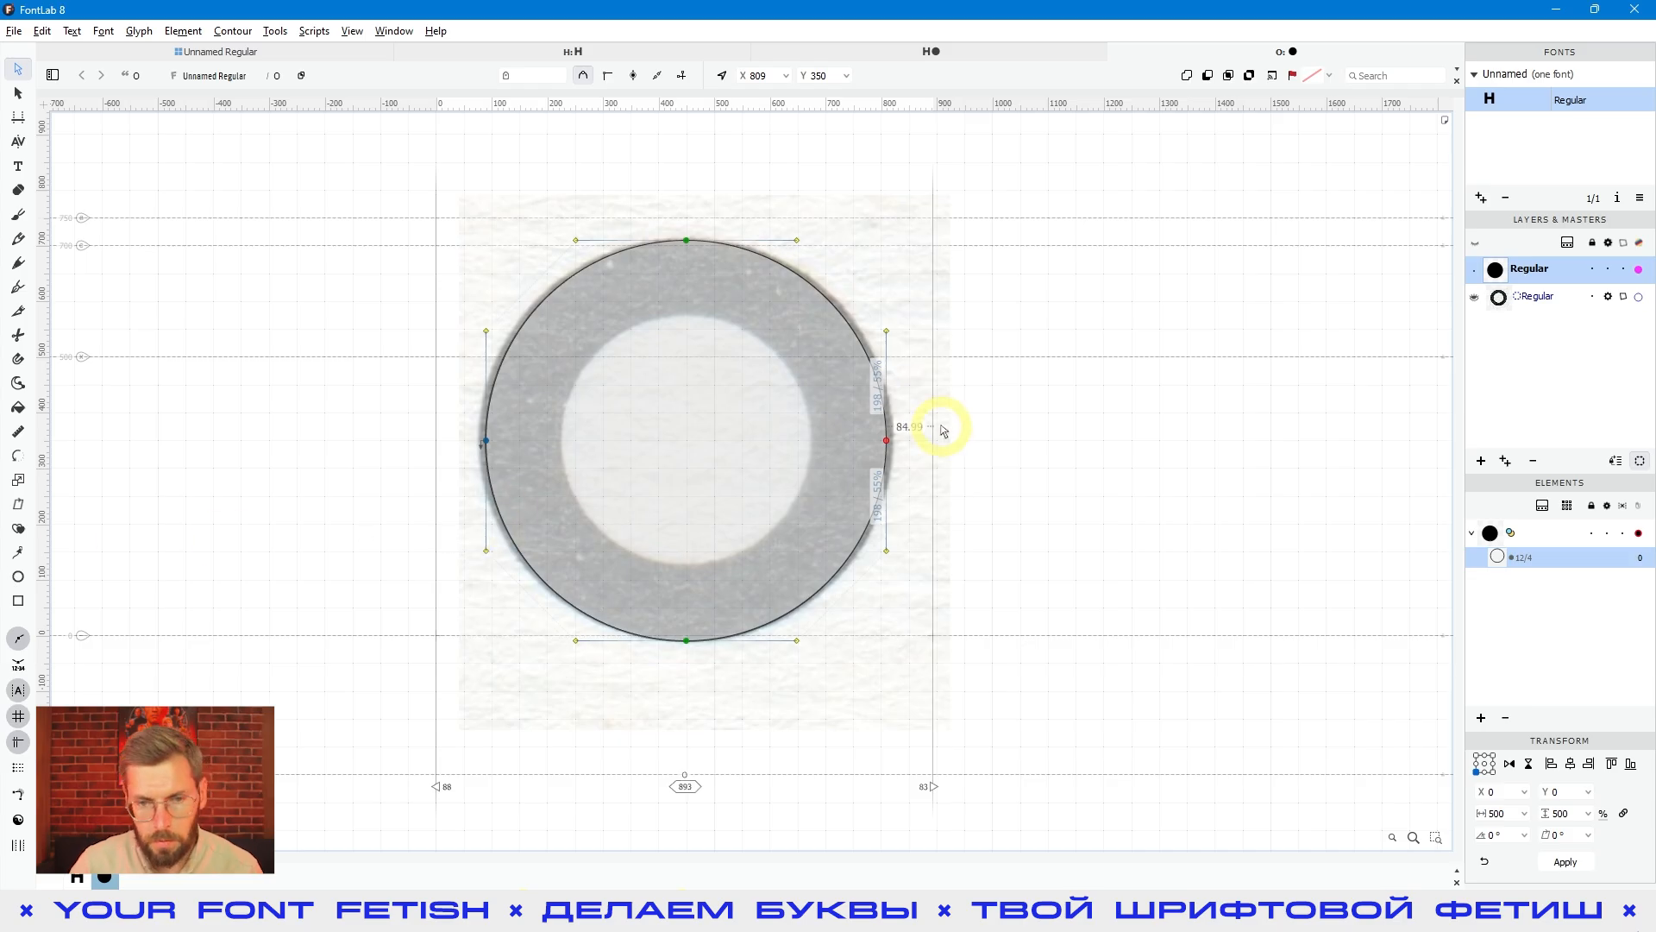
scroll(831, 433, "up", 2)
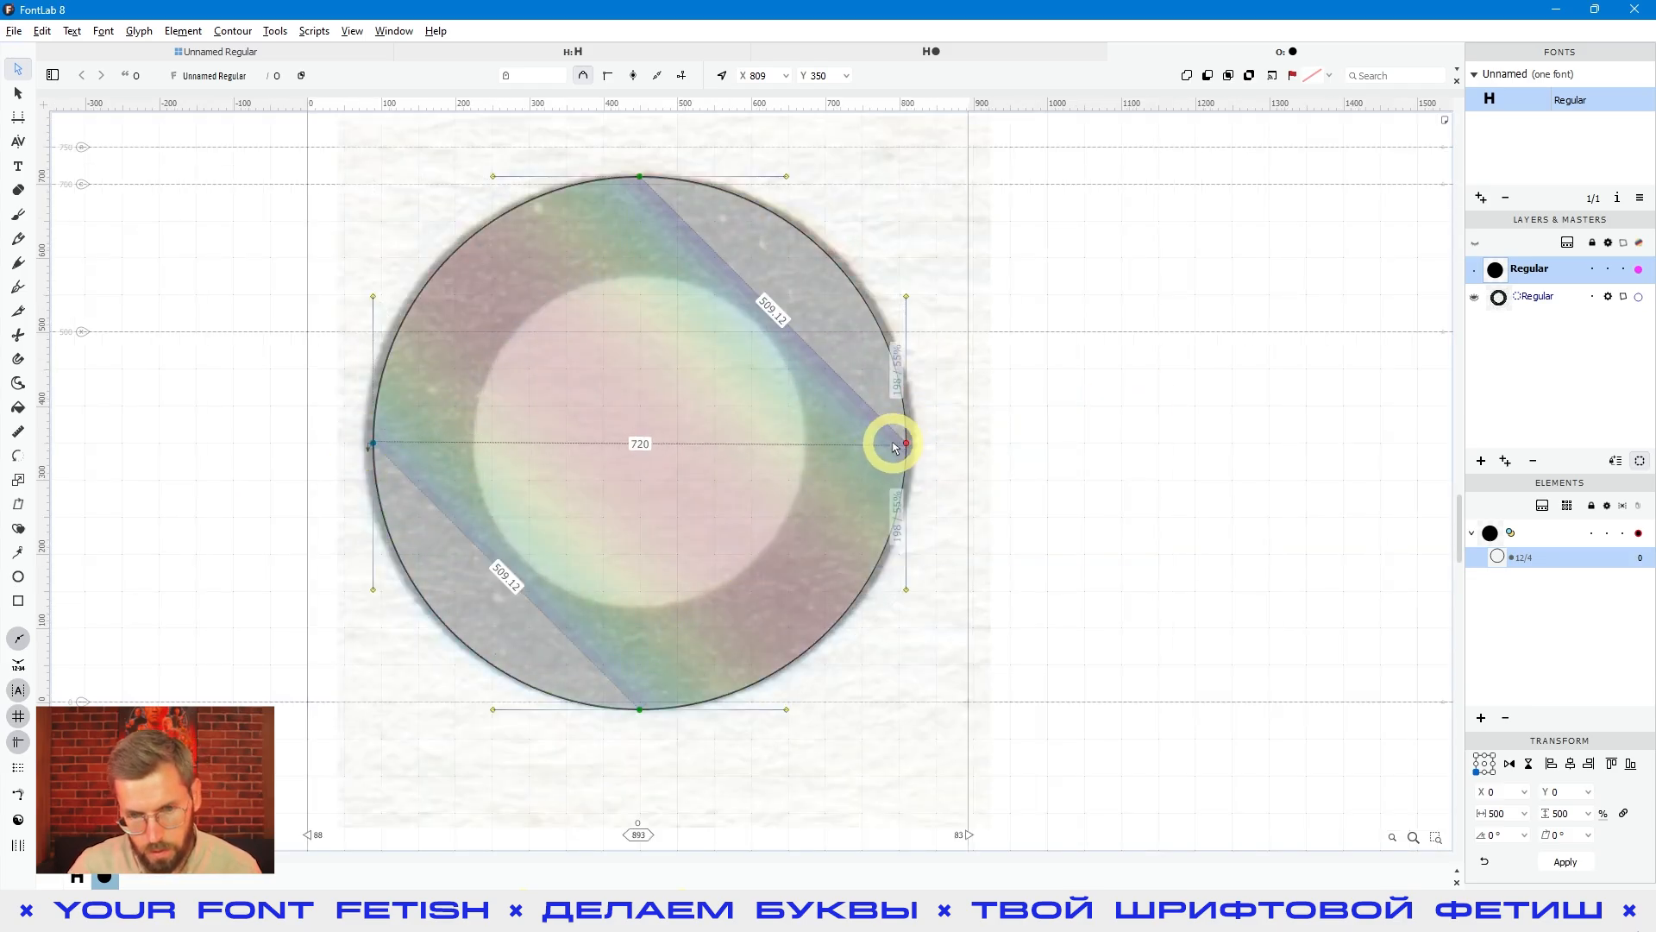
left_click_drag(1096, 438, 795, 528)
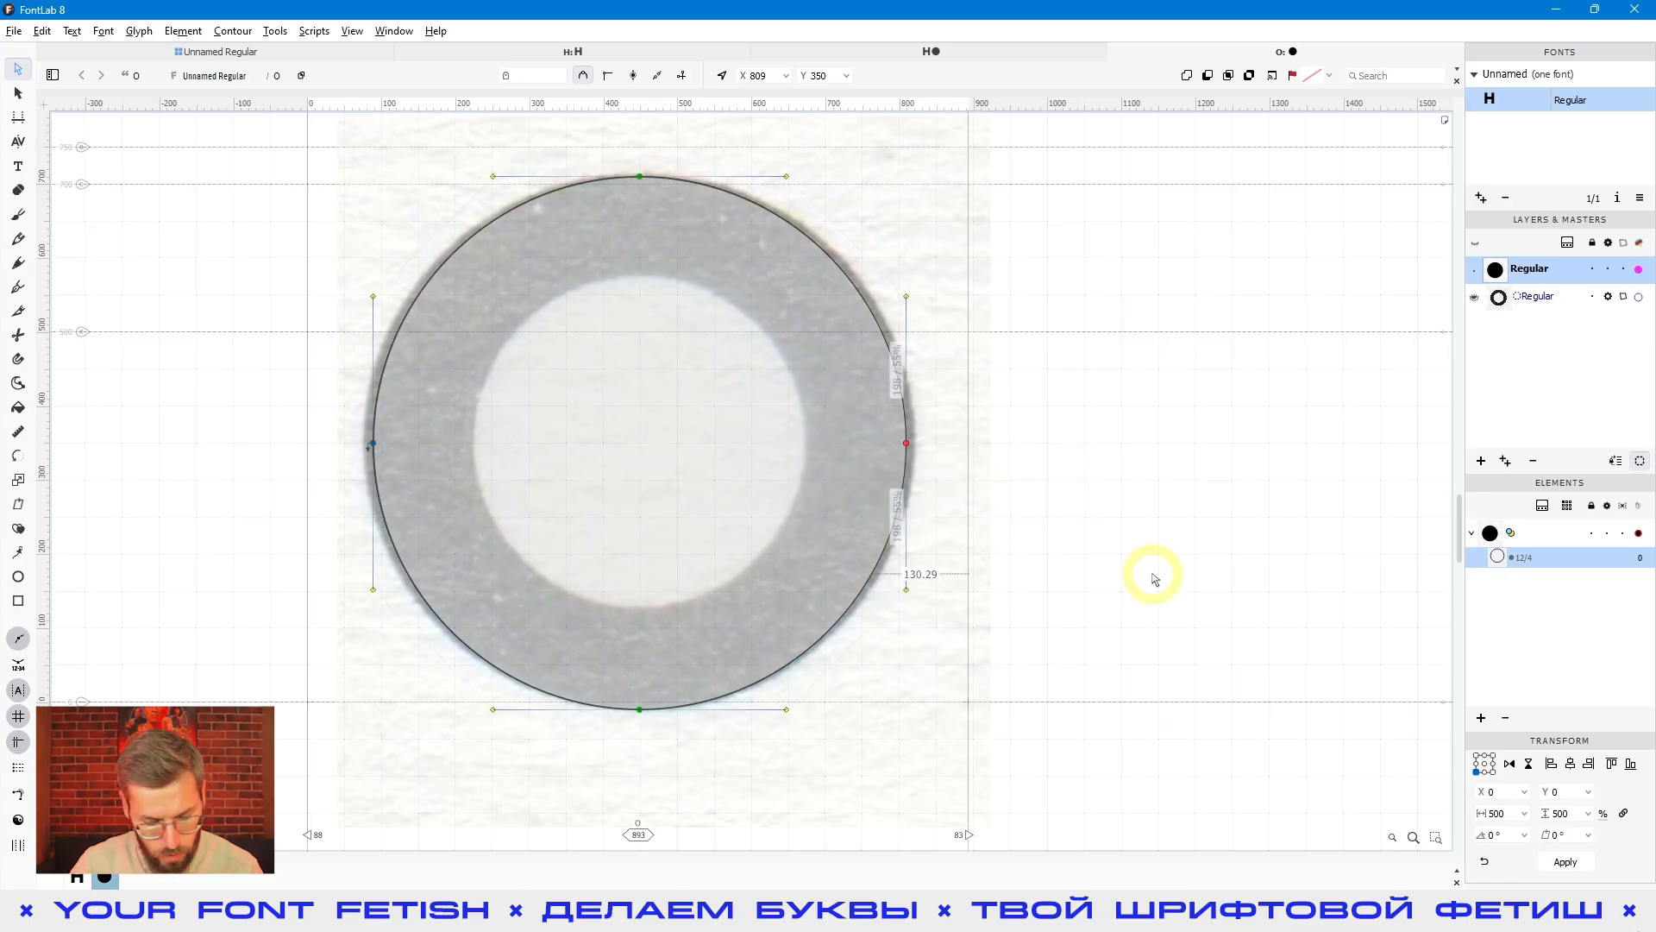
key("c")
key("shift+Right")
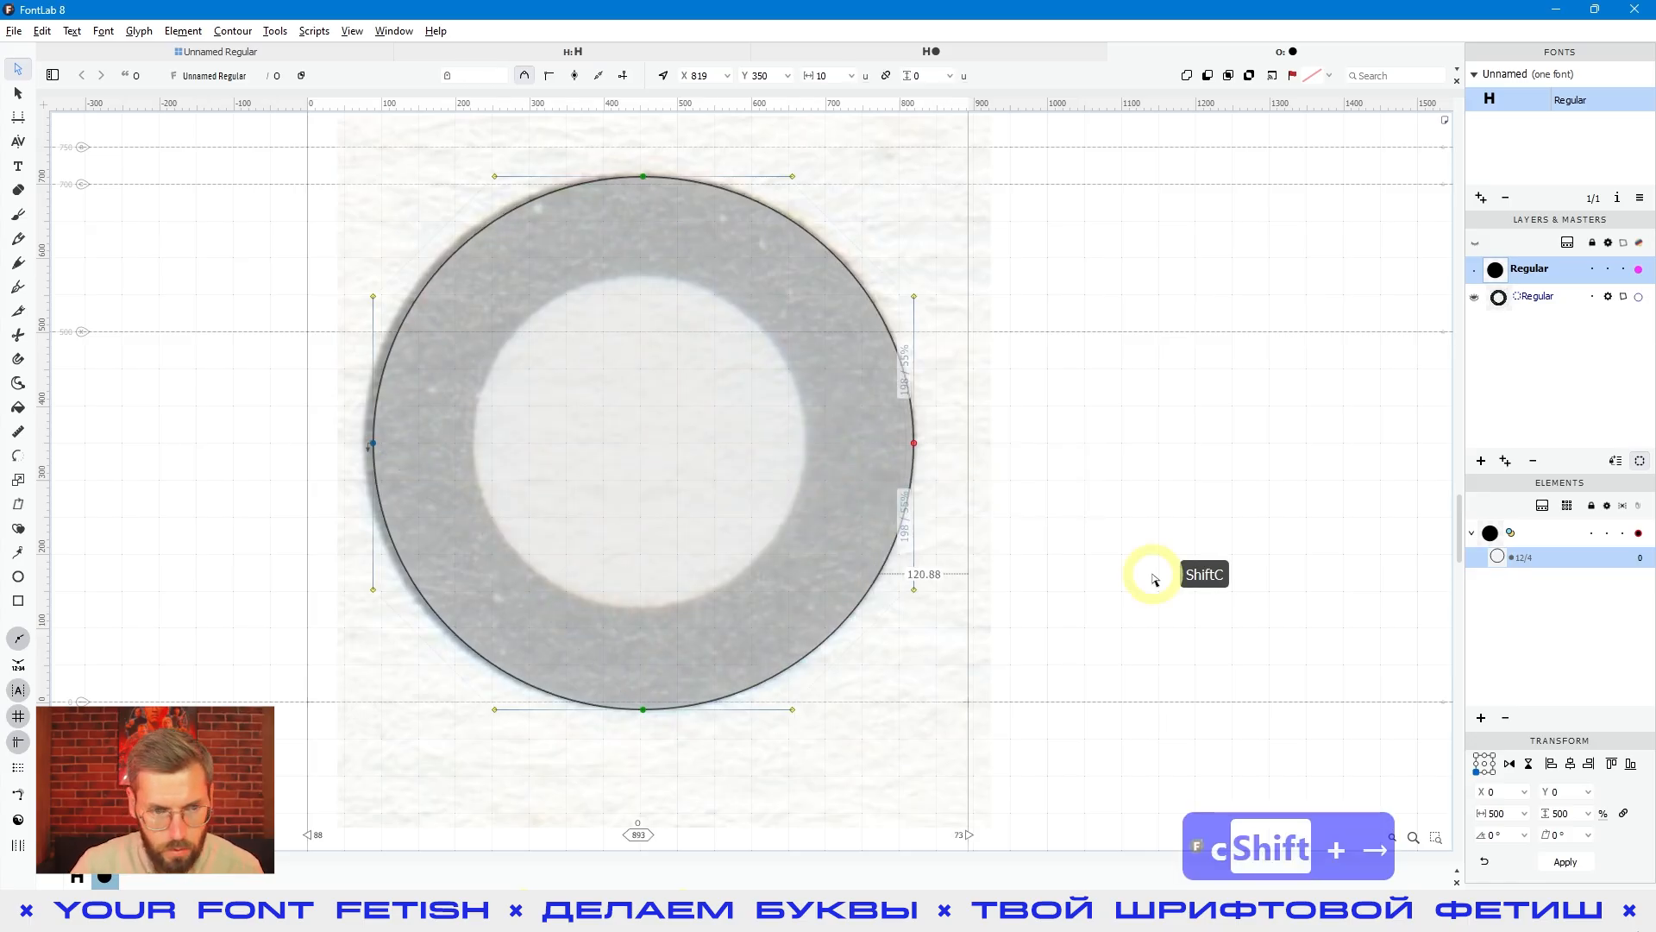
Power-nudge the circle's left extreme node 10 units outward to X 79, and clear the selection
left_click_drag(271, 392, 416, 470)
key("c")
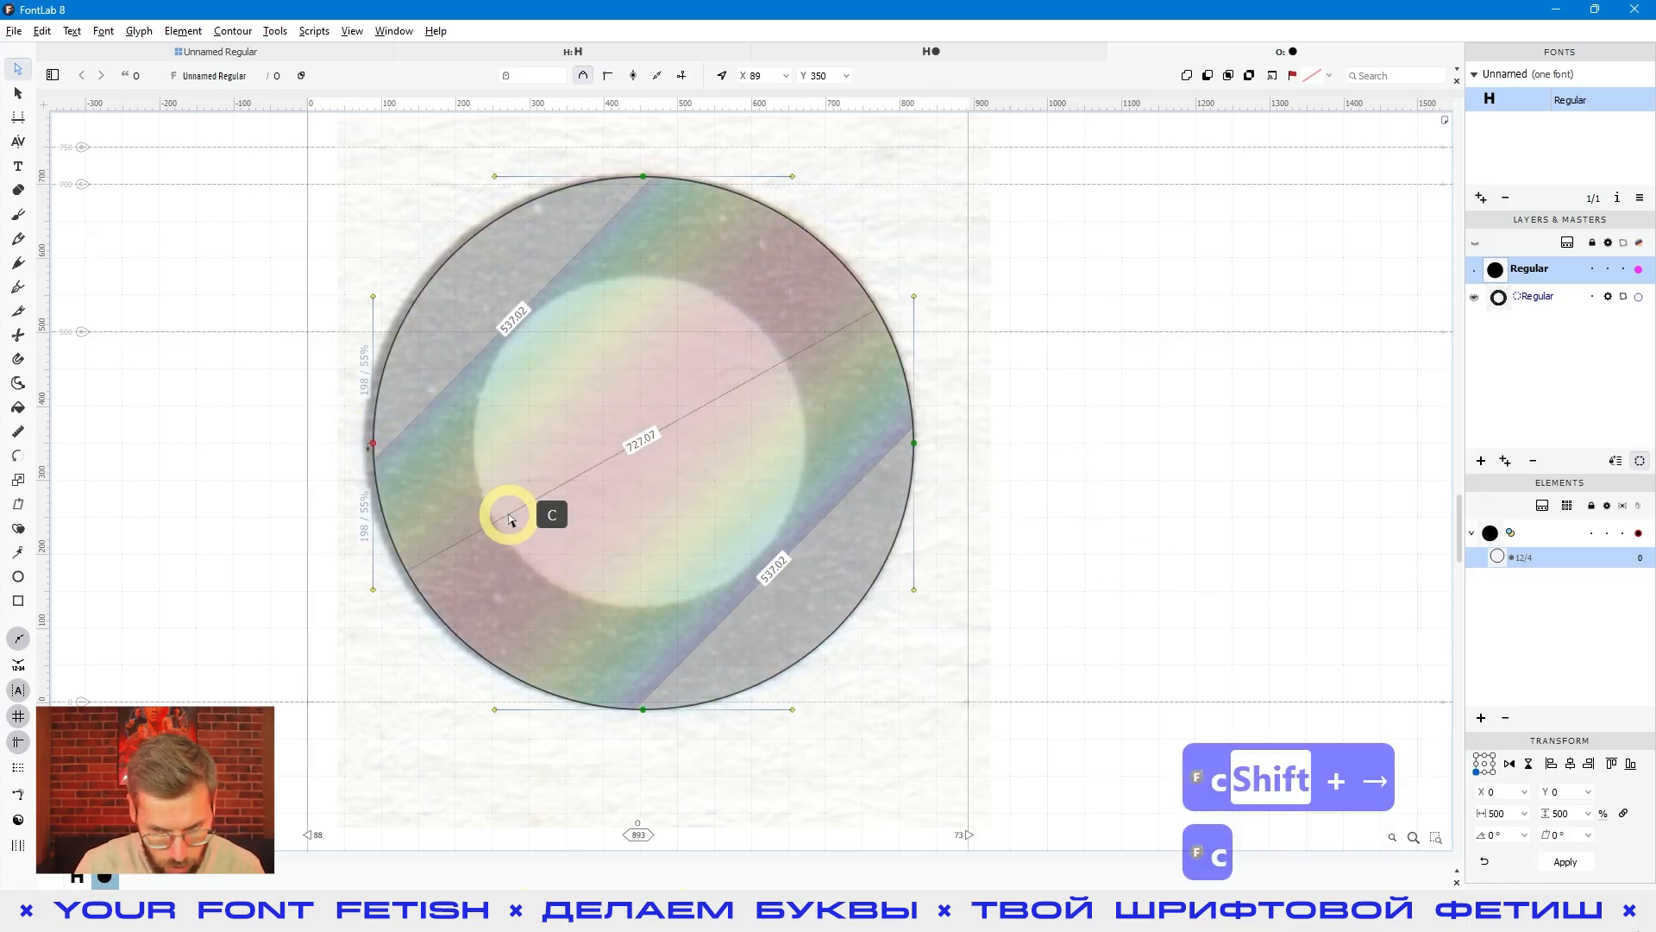
key("shift")
key("shift+Left")
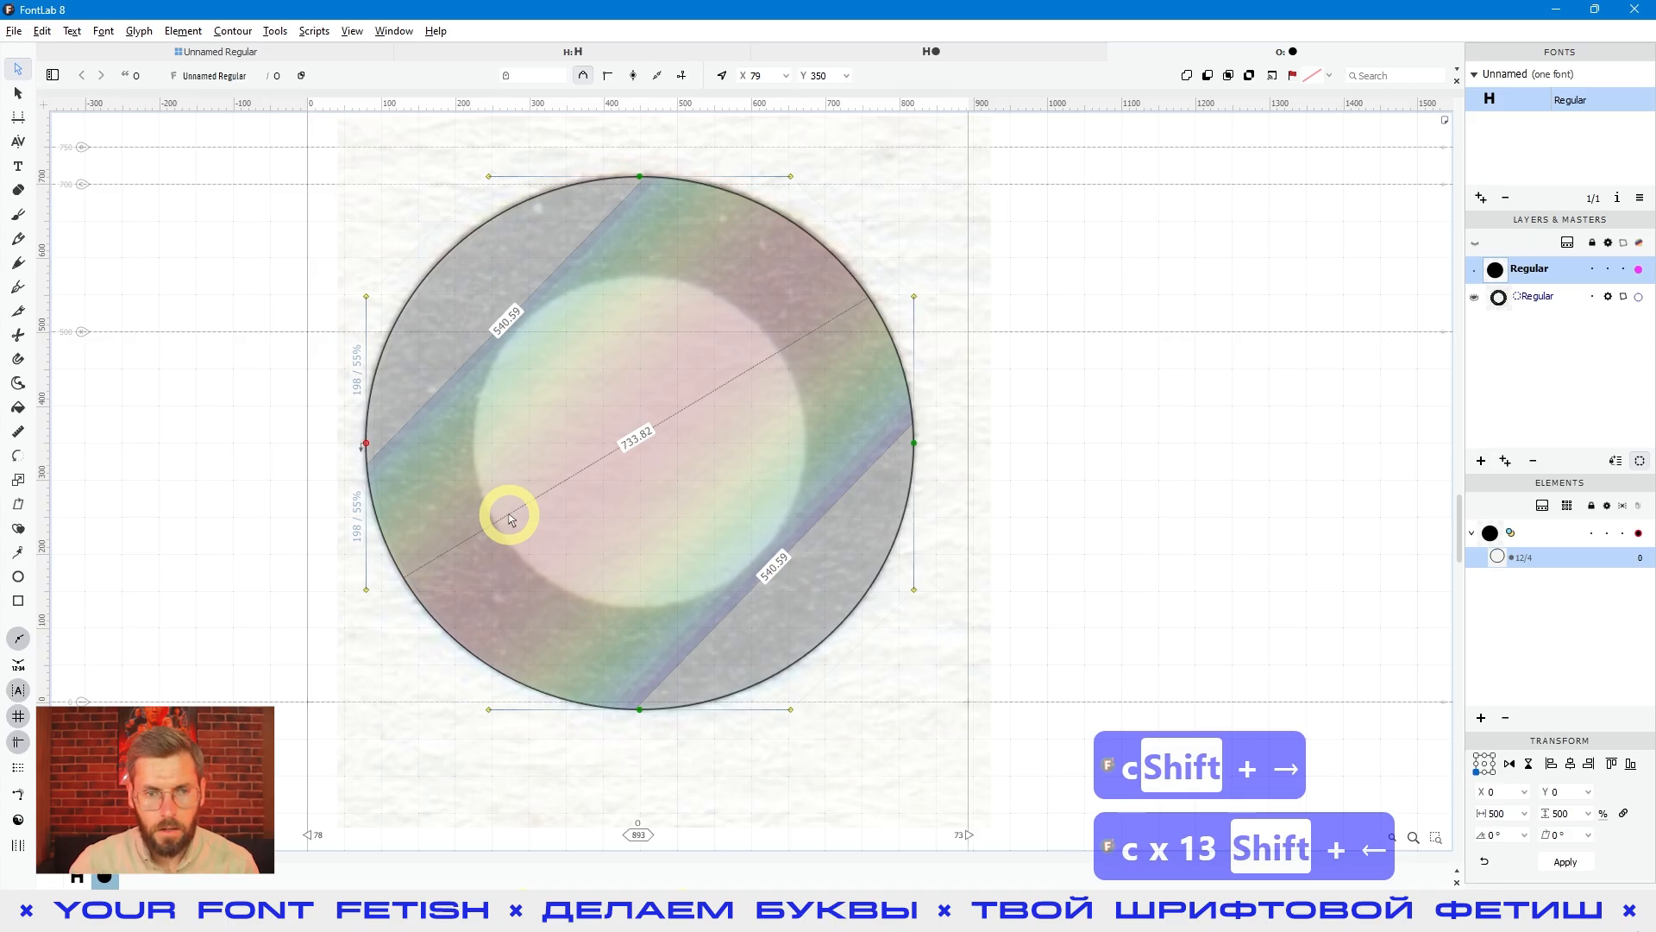
scroll(470, 449, "down", 2)
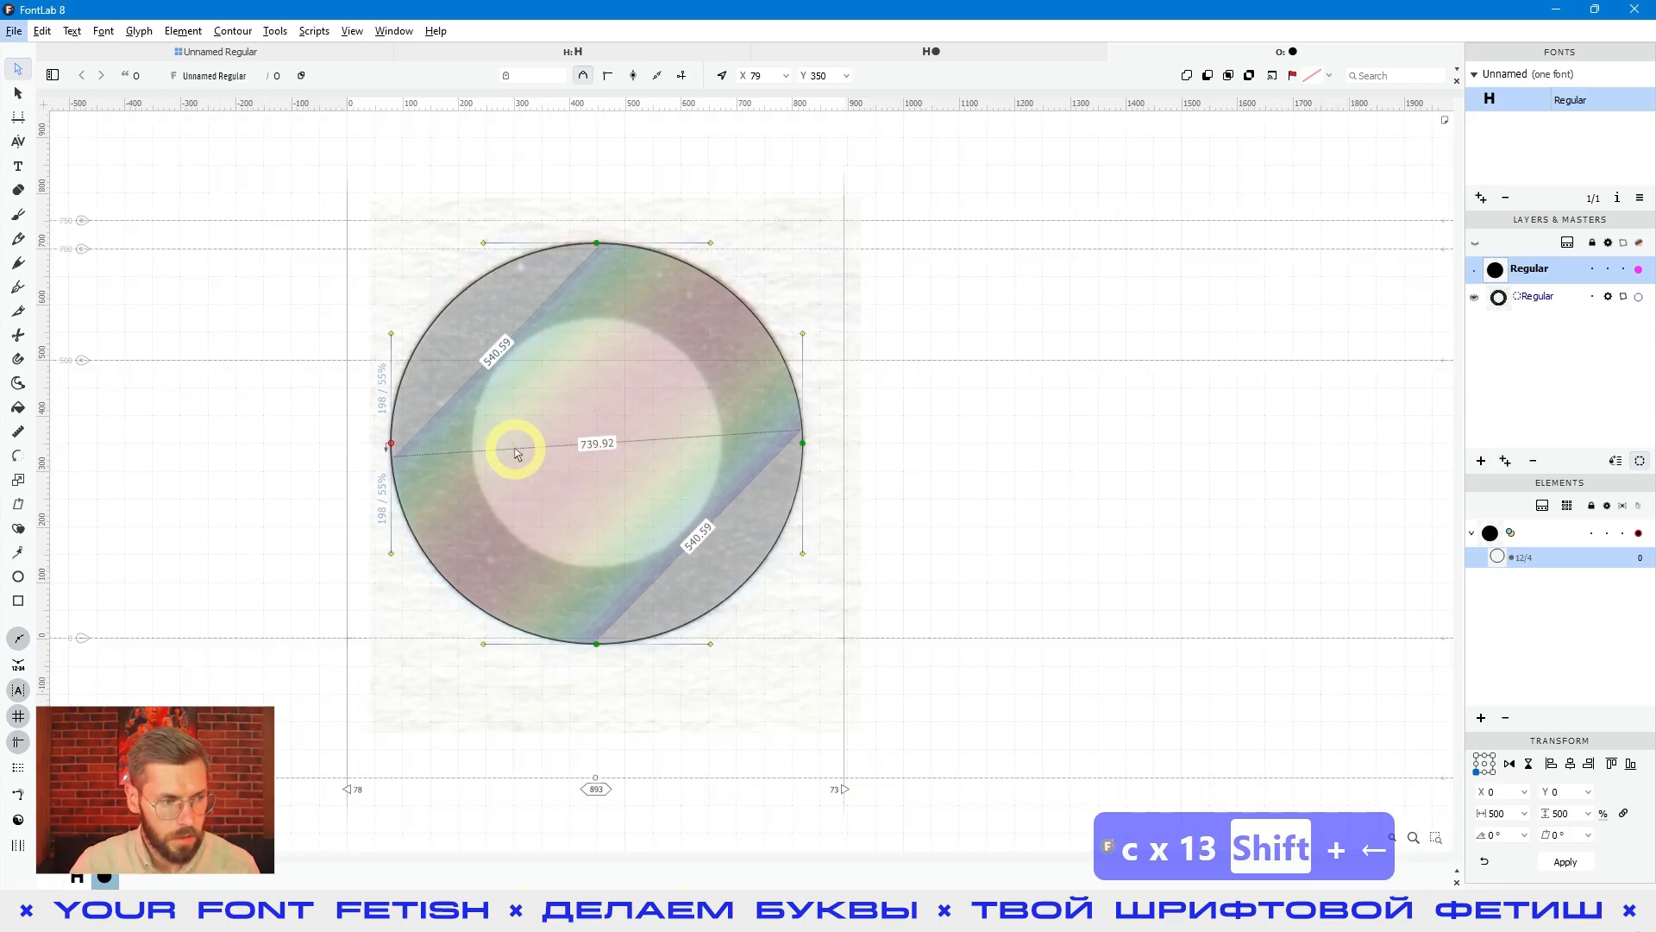
left_click(988, 467)
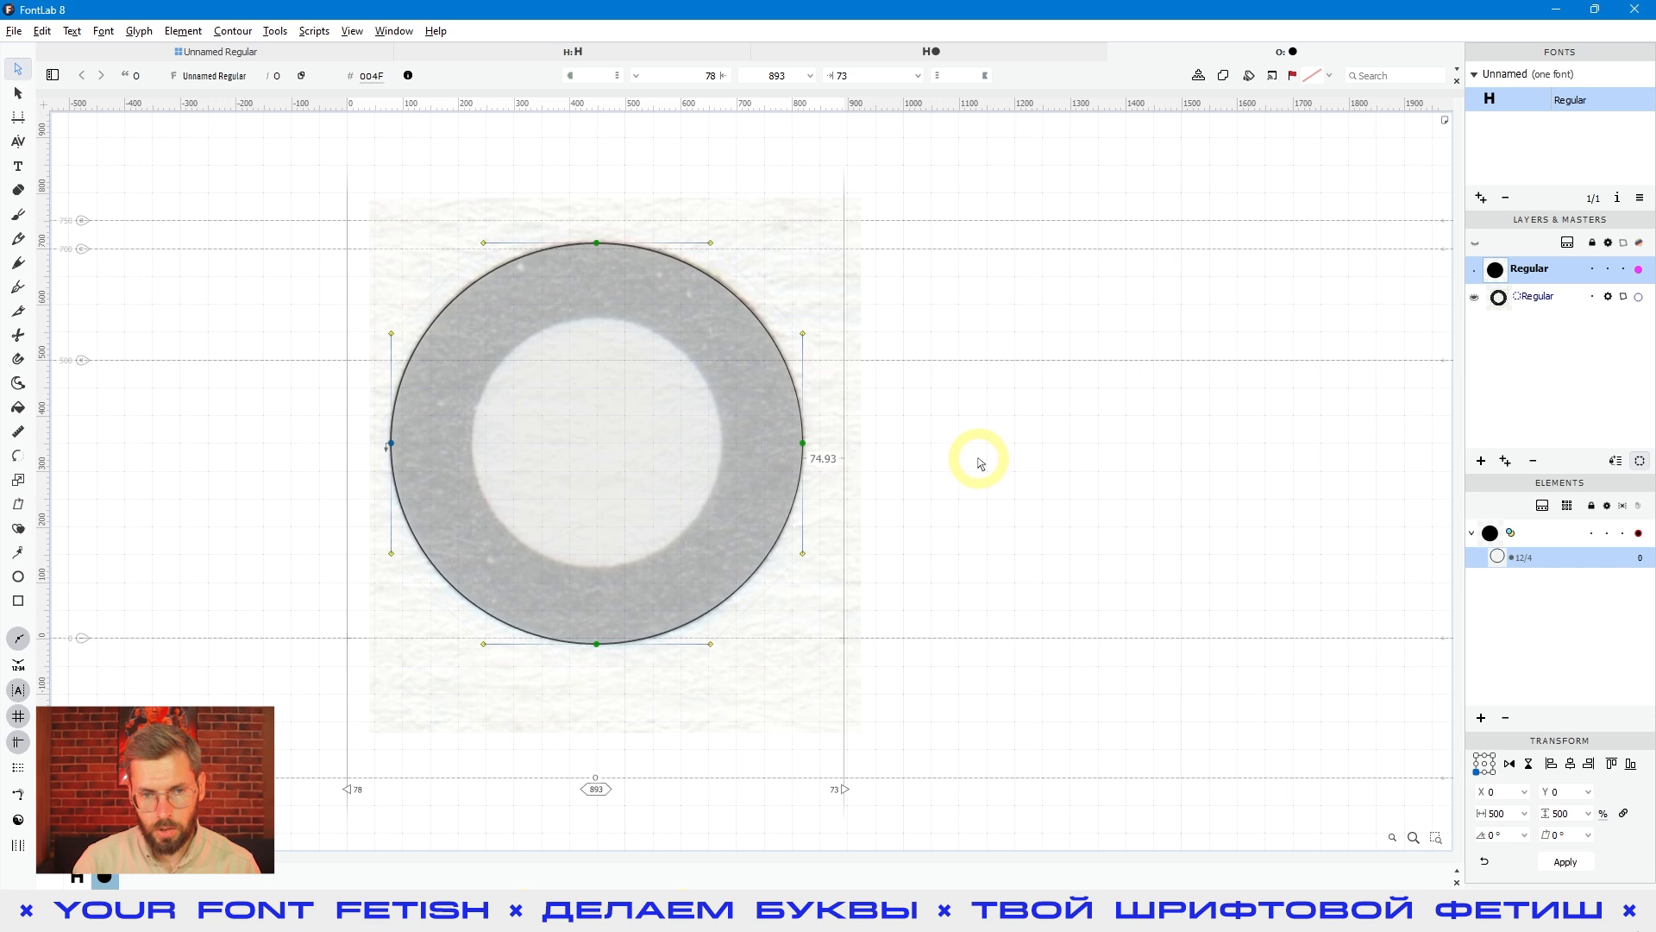
Bring up the floating Power nudge options, examine them, and dismiss them again
left_click(20, 76)
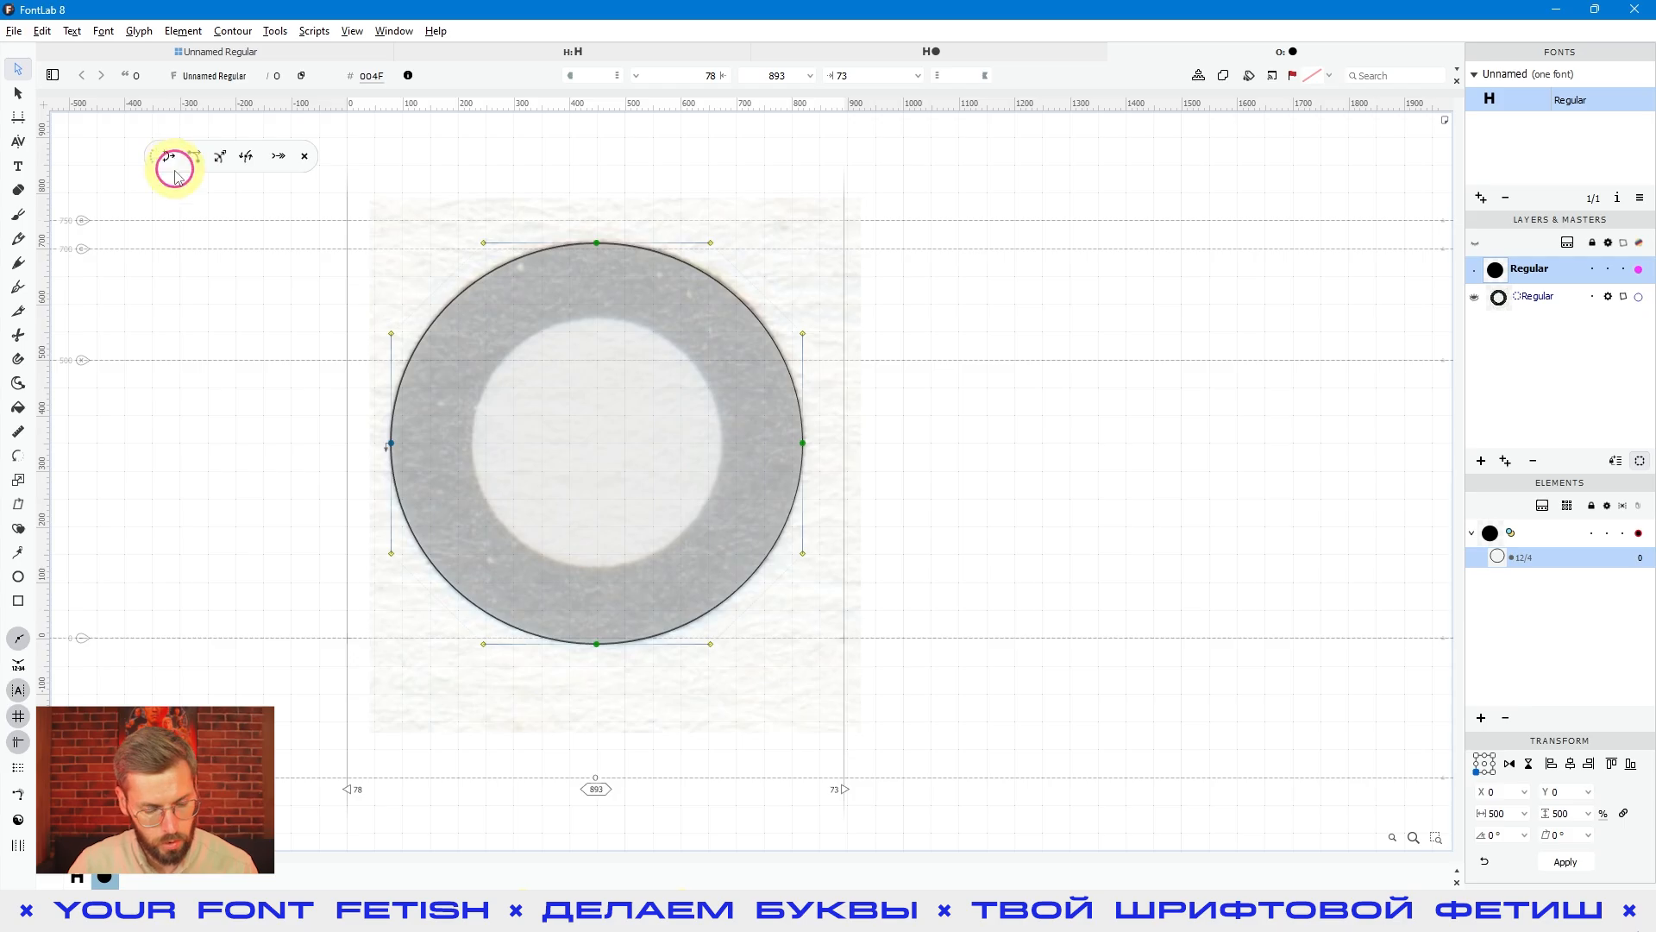
key("c")
key("c")
key("c")
key("c")
key("c")
key("c")
key("c")
key("c")
key("c")
key("c")
key("c")
key("c")
key("c")
key("c")
key("c")
key("c")
key("c")
key("c")
key("c")
key("c")
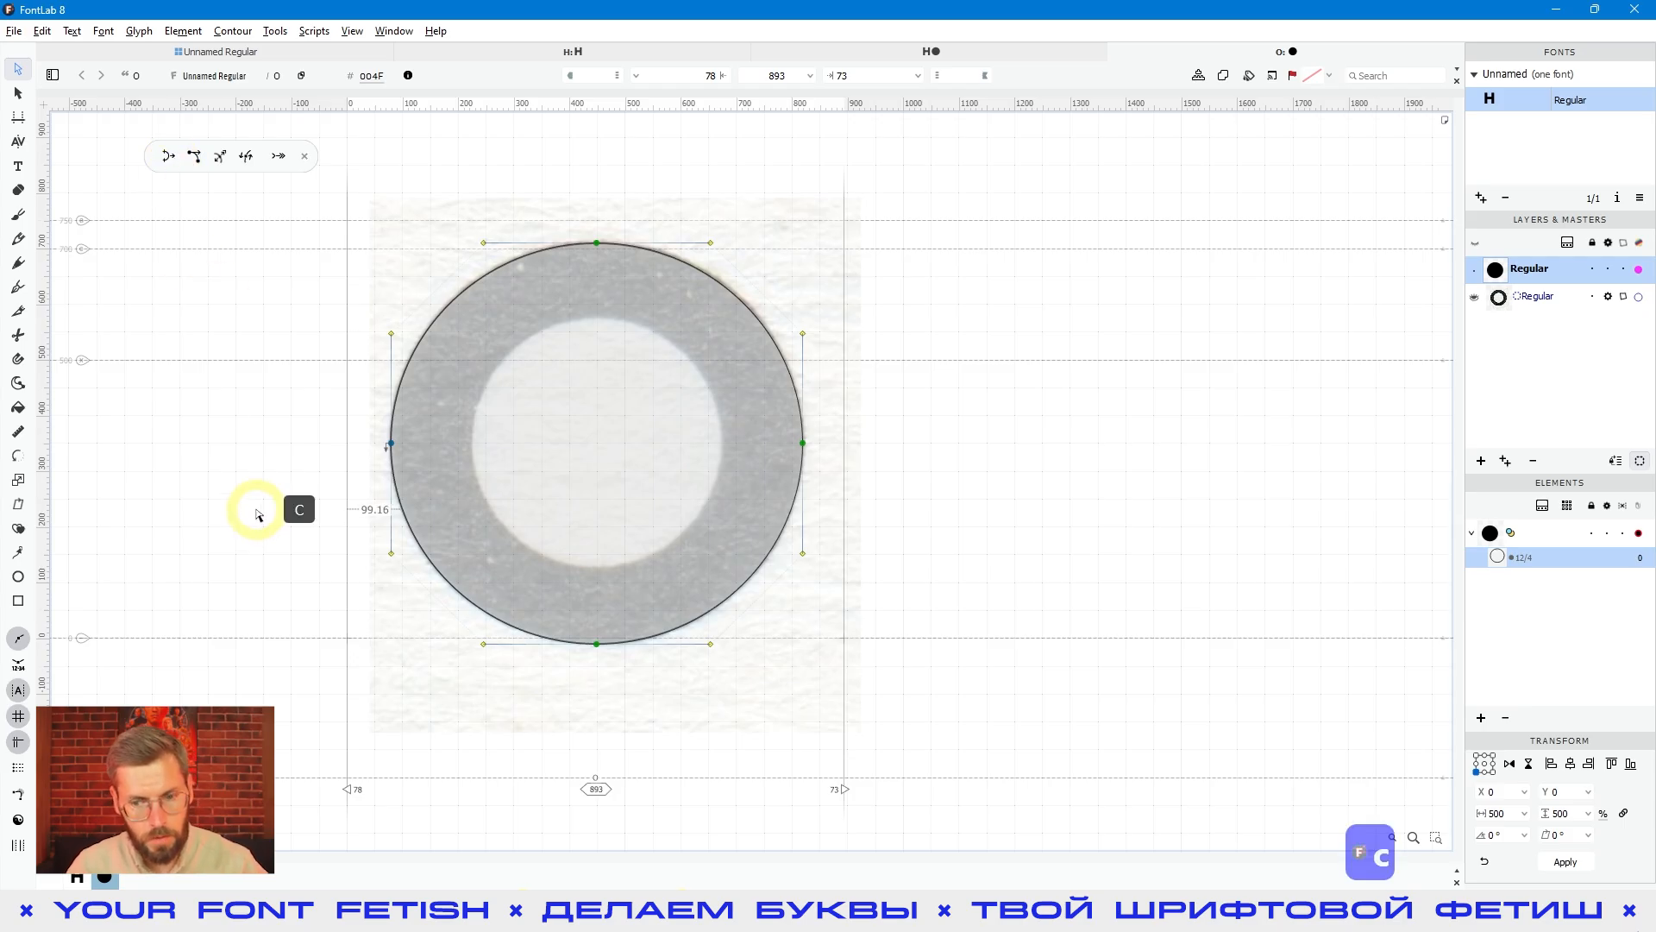
key("c")
key("c")
key("c")
key("c")
key("c")
key("c")
key("c")
key("c")
key("c")
key("c")
key("c")
key("c")
key("c")
key("c")
key("c")
key("c")
key("c")
key("c")
key("c")
key("c")
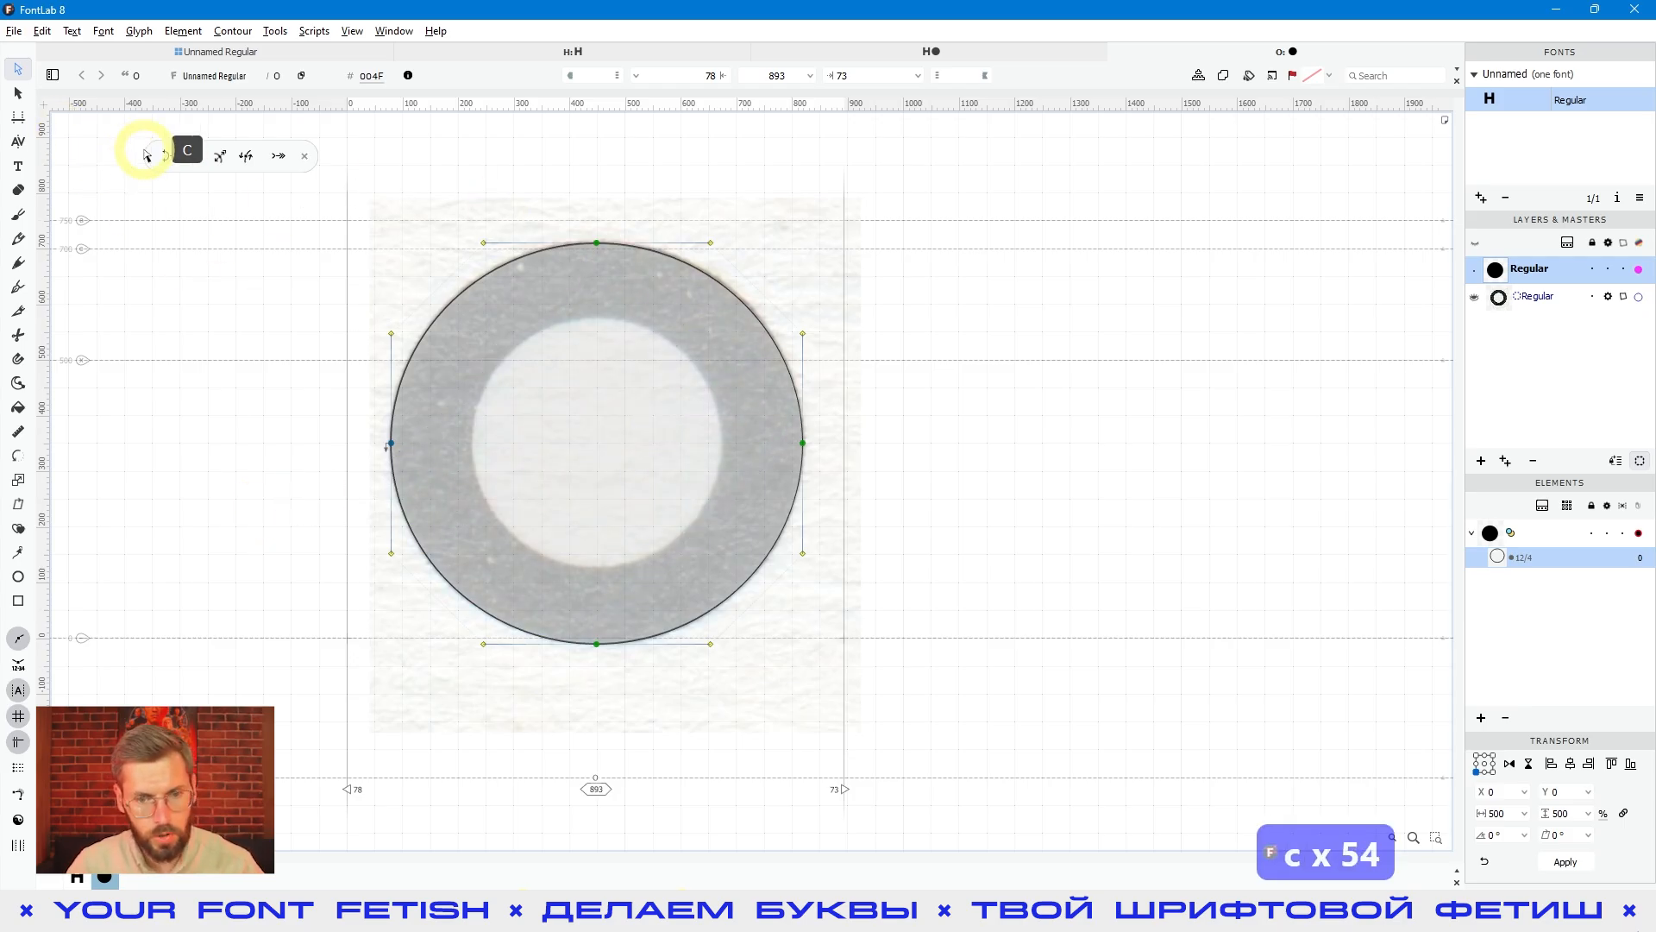
key("c")
key("c")
key("c")
key("c")
key("c")
key("c")
key("c")
key("c")
key("c")
key("c")
key("c")
key("c")
key("c")
key("c")
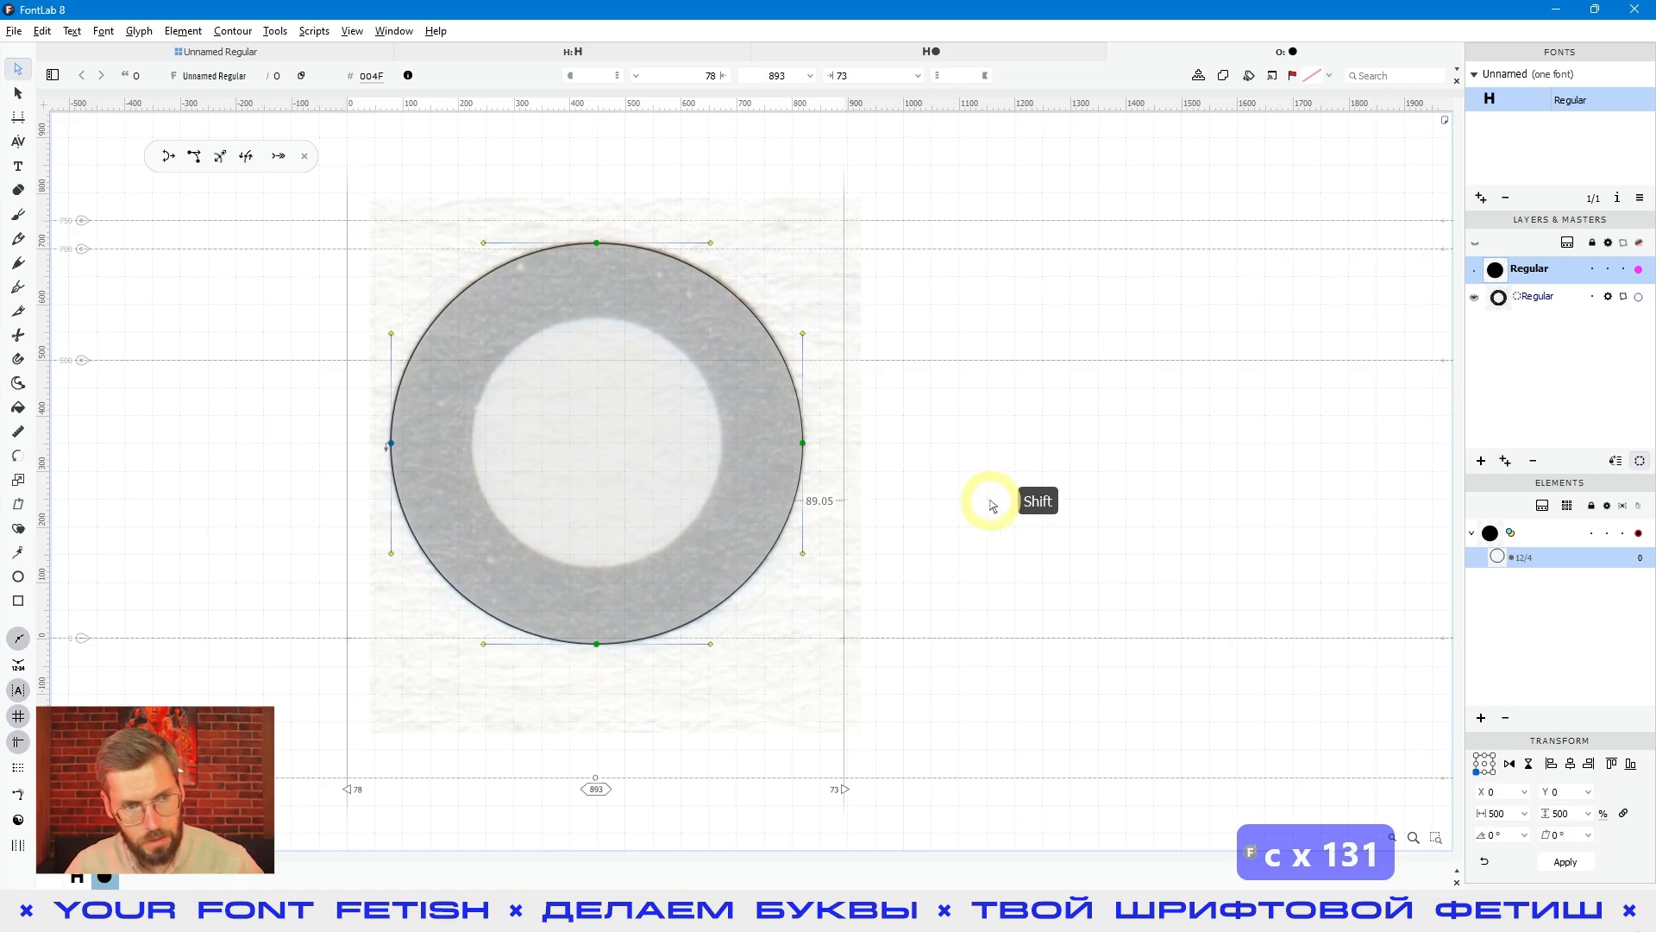
key("shift+c")
left_click(168, 156)
left_click_drag(355, 364, 444, 387)
key("shift+c")
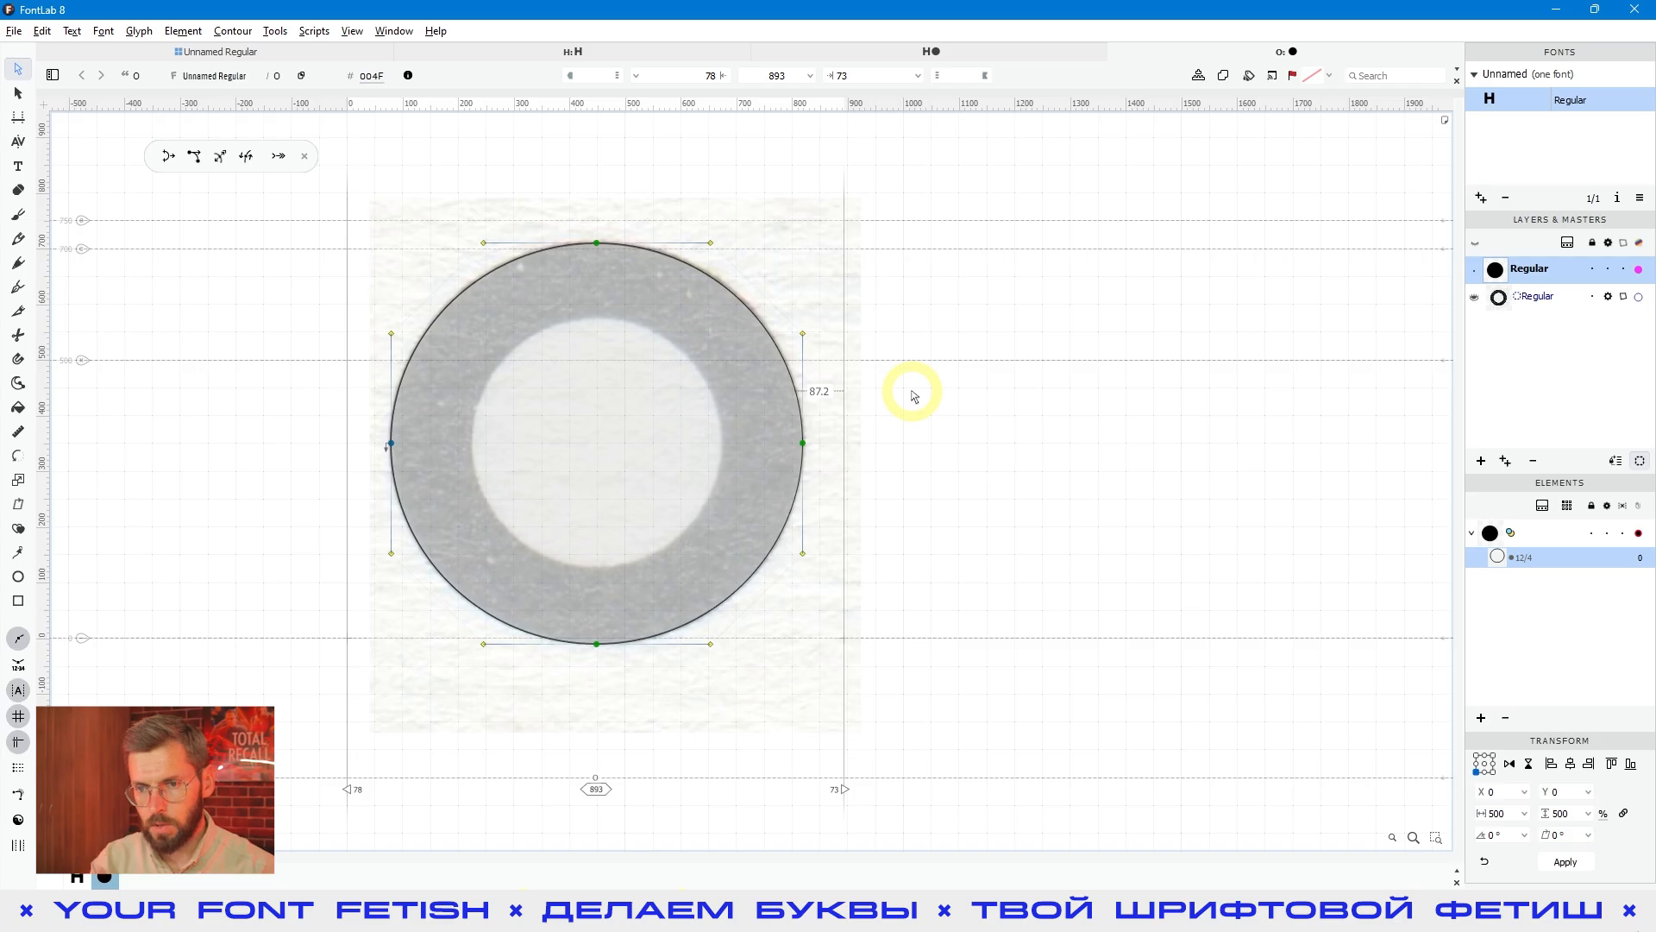
key("Delete")
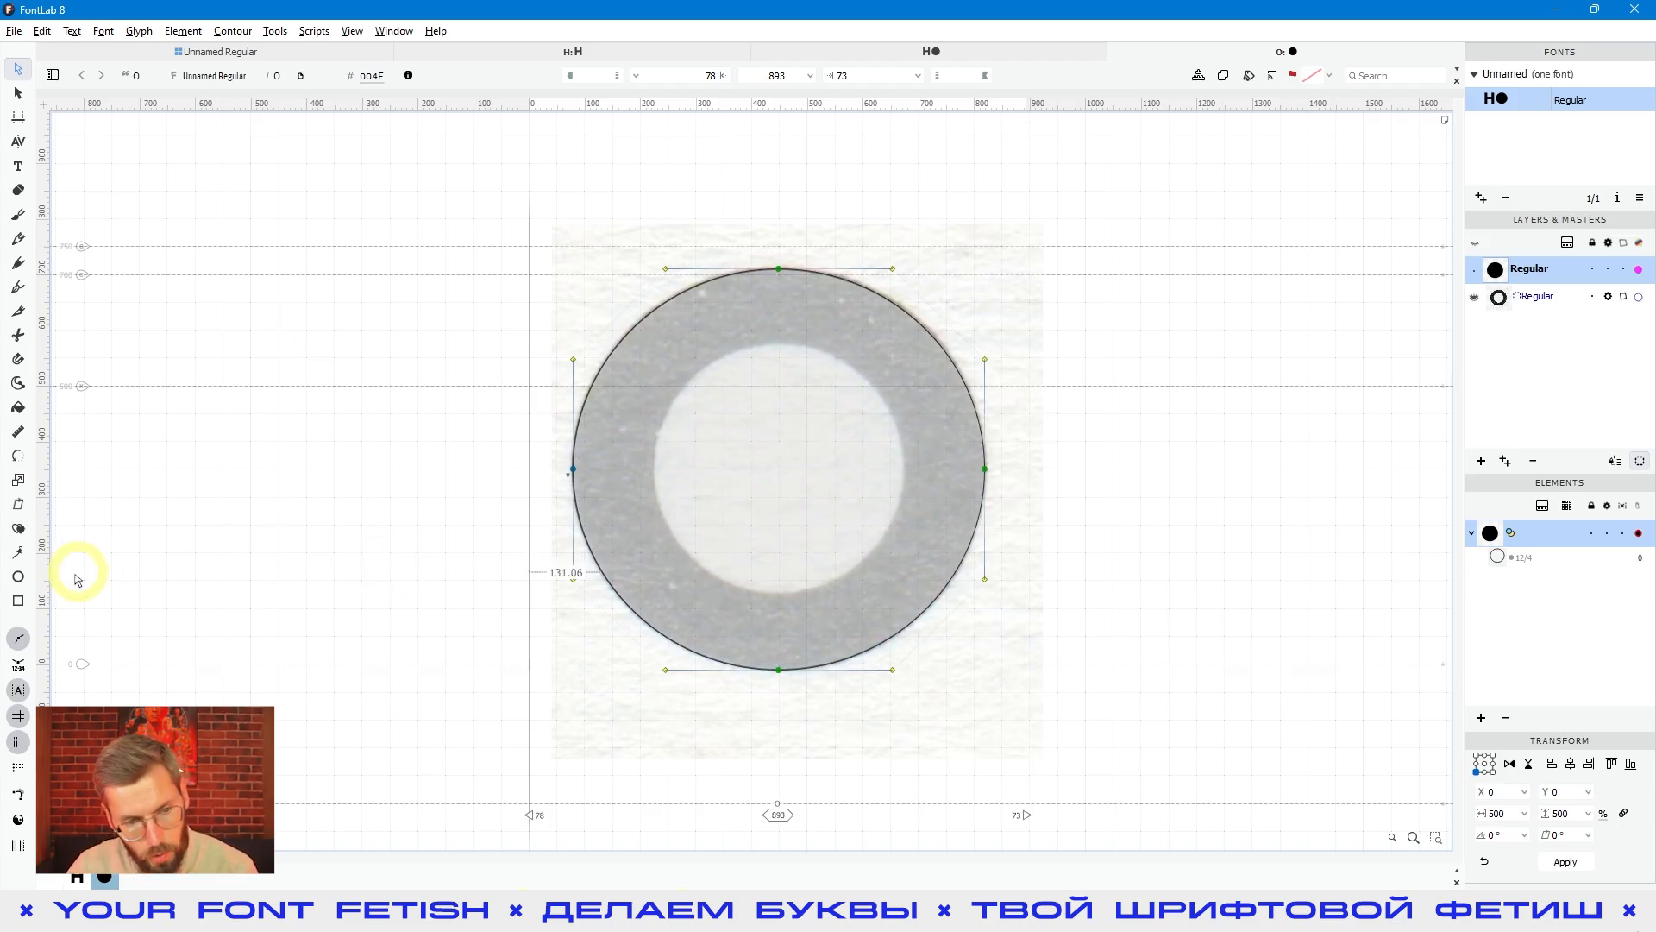
Draw an inner circle about 450 units in diameter and move it over the scanned letter's counter to X 230, Y 128
left_click(18, 578)
left_click_drag(651, 320, 854, 571)
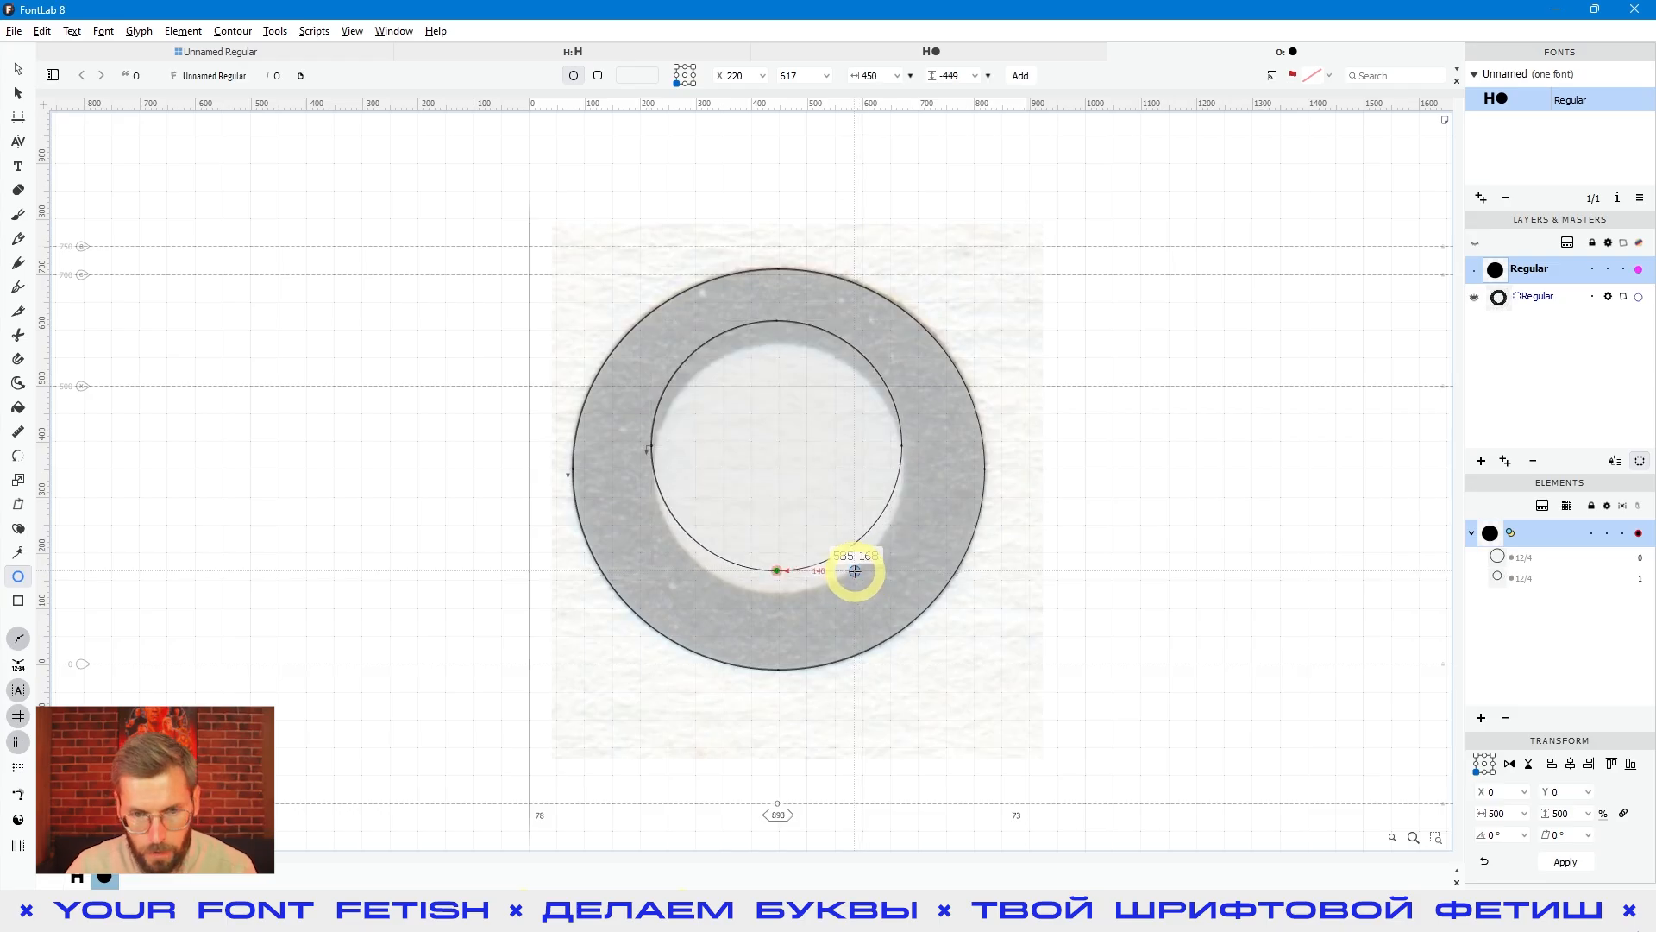
key("a")
left_click(862, 439)
key("shift+Down")
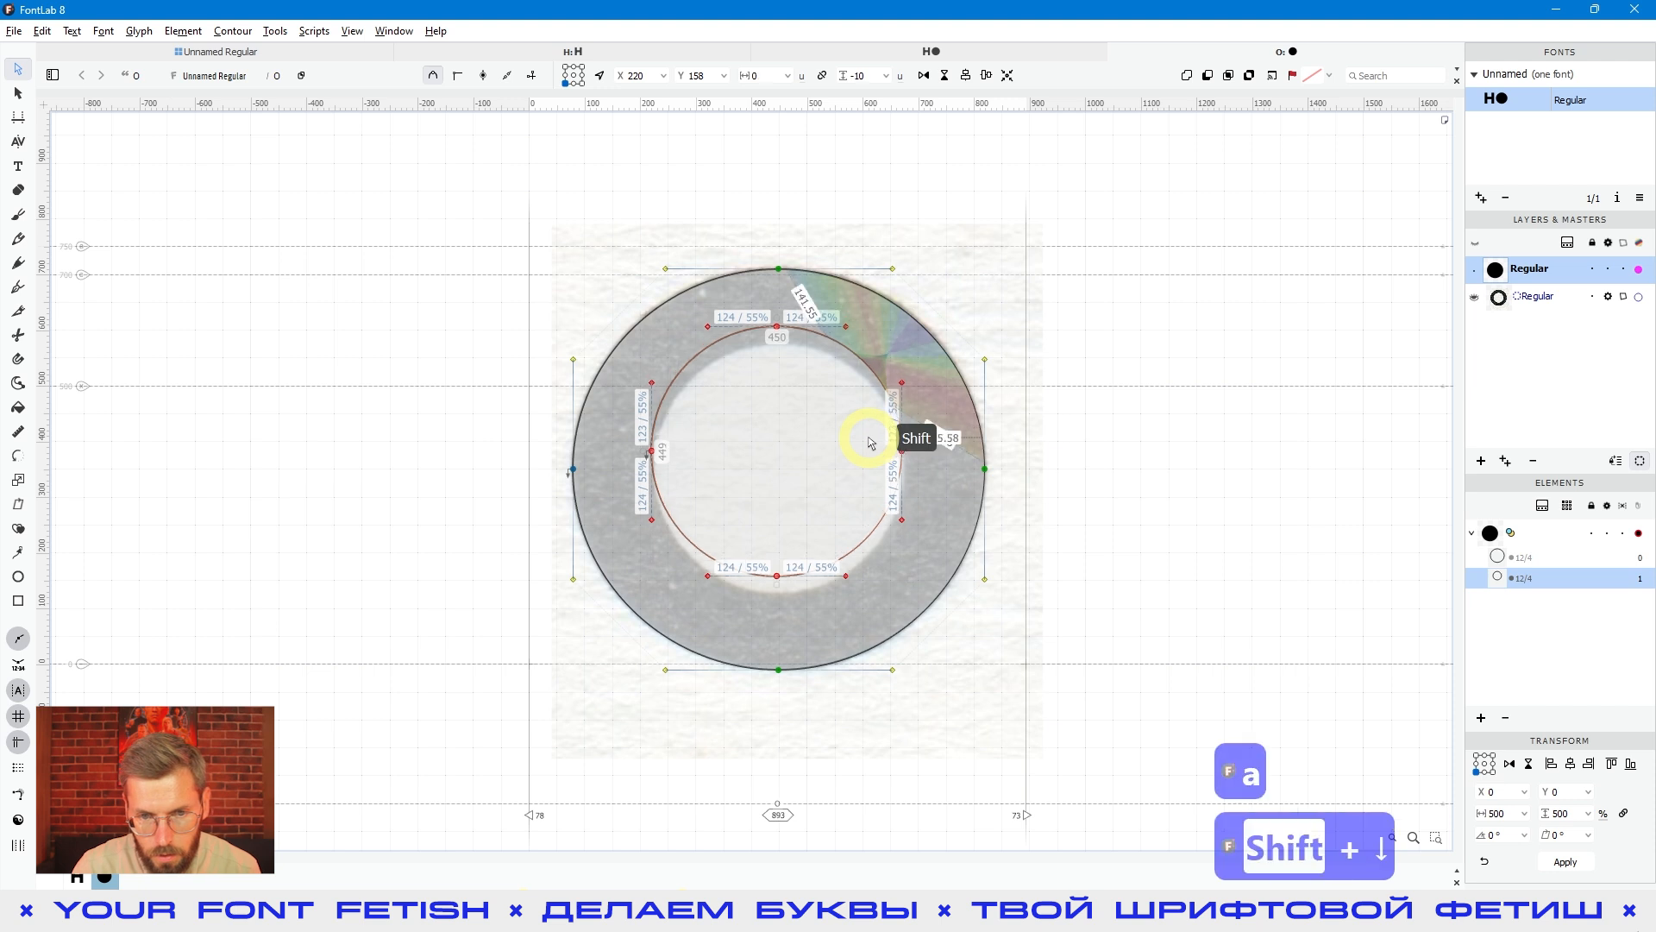
key("shift+Down")
key("shift+Down")
key("shift+Down")
key("shift+Right")
key("shift+Down")
key("shift+Left")
key("shift+Up")
key("shift+Right")
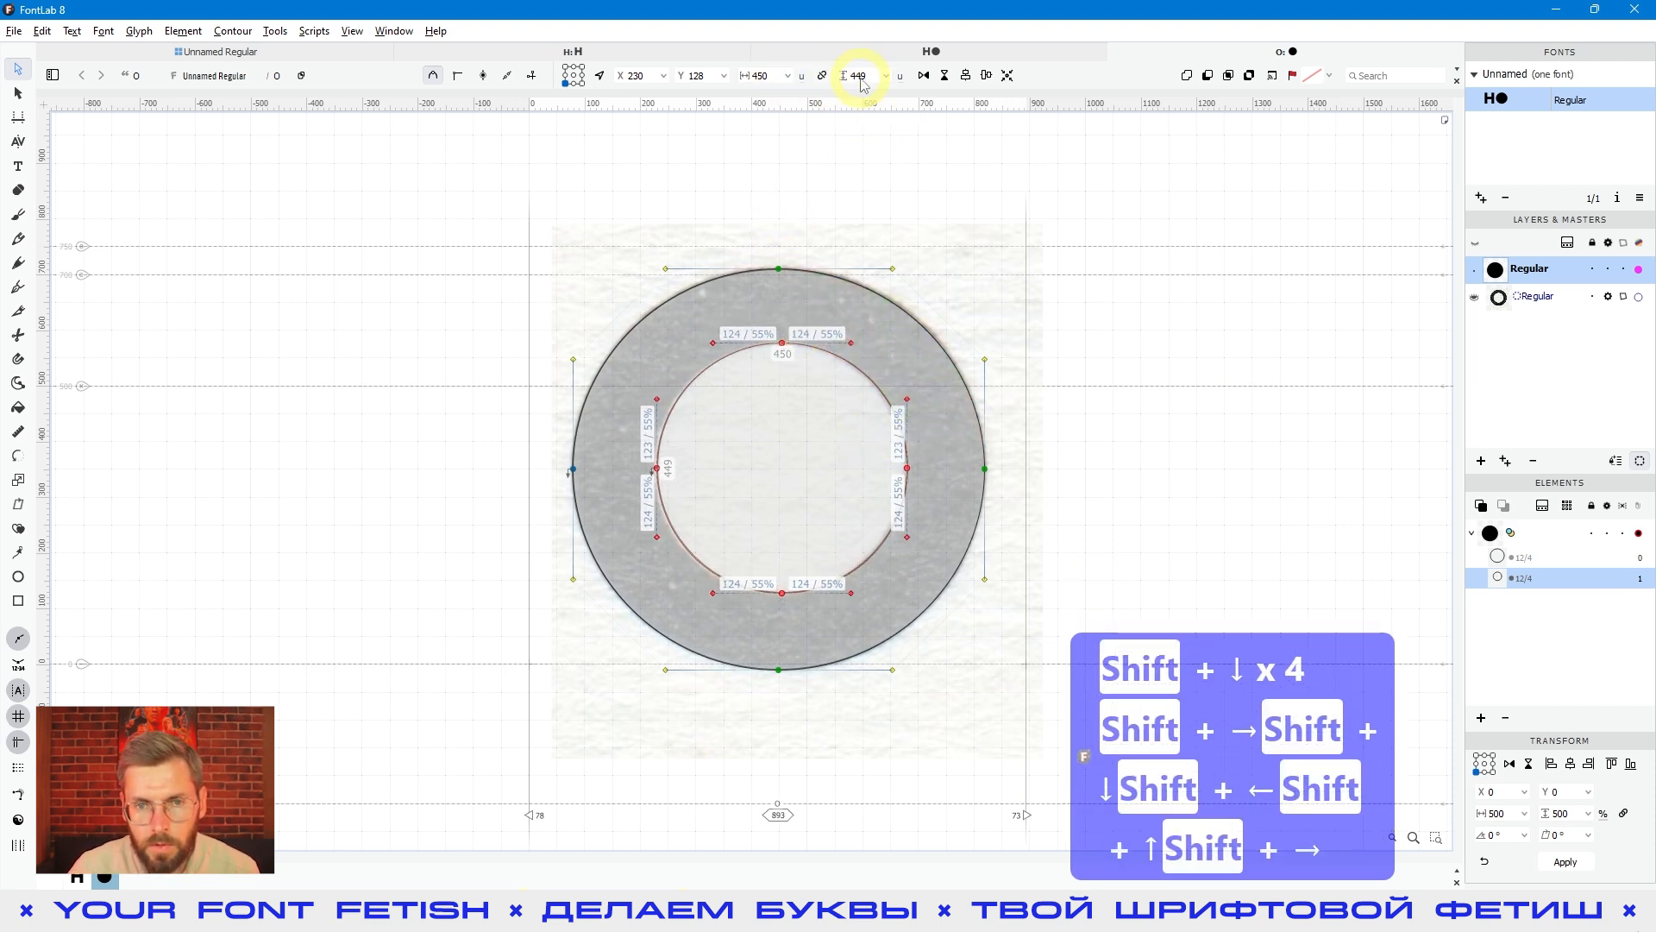
Power-nudge the inner circle's bottom node 1 unit down to Y 127, and clear the selection
left_click_drag(794, 527, 760, 614)
key("c")
key("c")
key("c")
key("c")
key("c")
key("c")
key("c")
key("c")
key("c")
key("c")
key("c")
key("c")
key("c")
key("c")
key("c")
key("c")
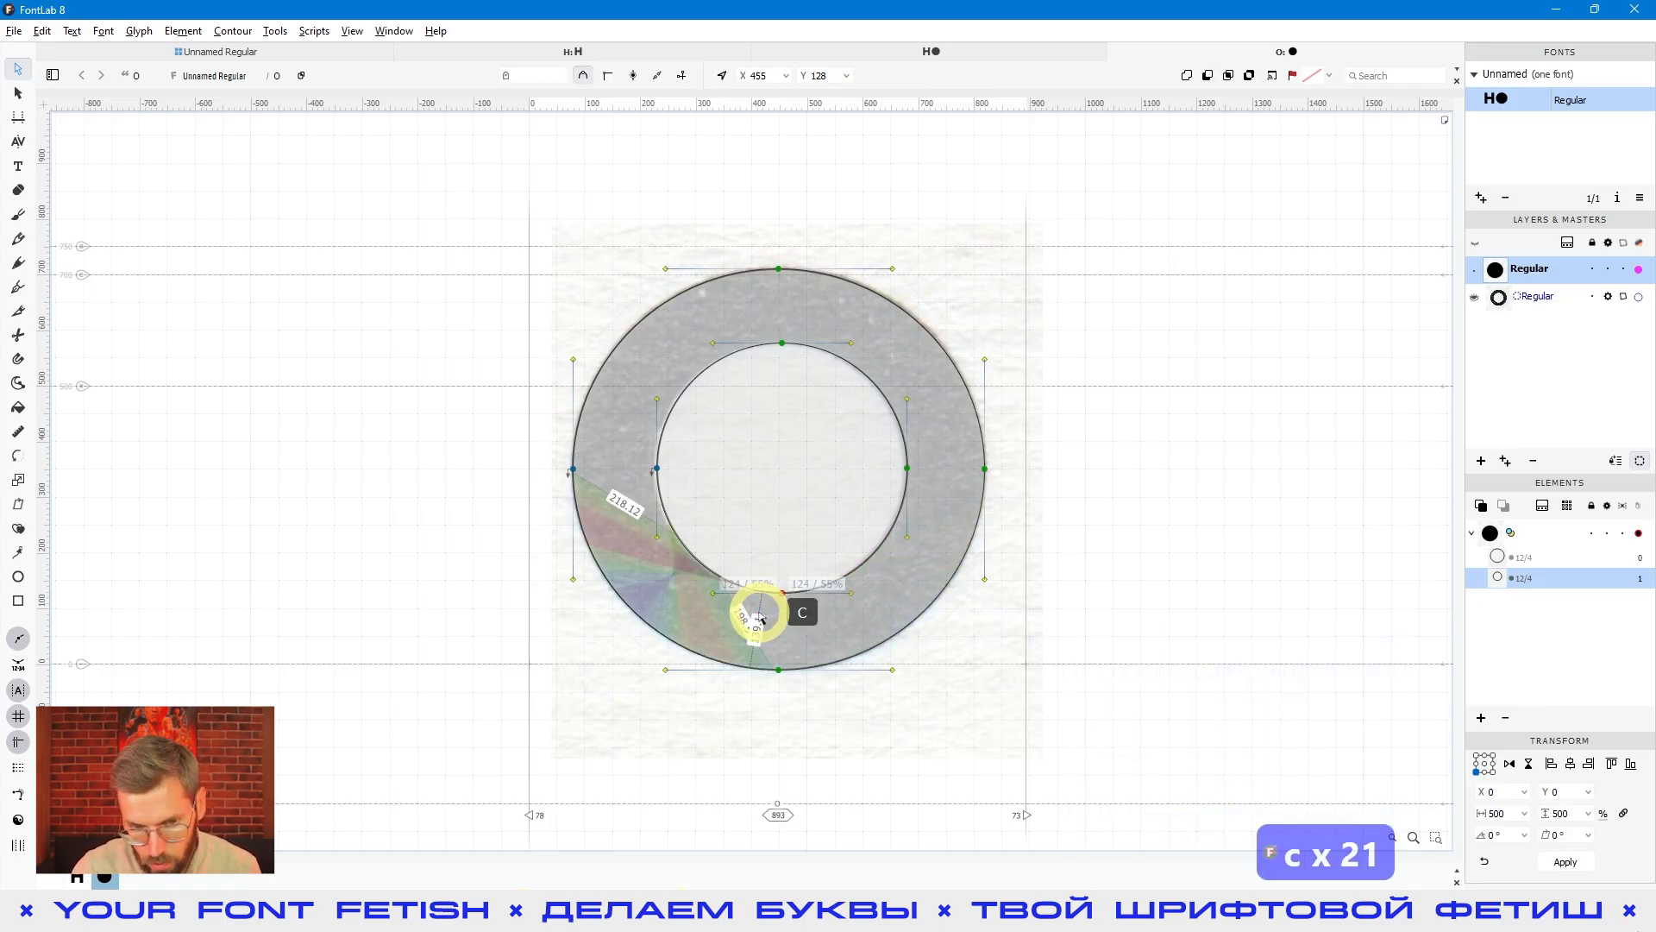
key("c")
key("c")
key("c")
key("c")
key("c")
key("c")
key("c")
key("c")
key("c")
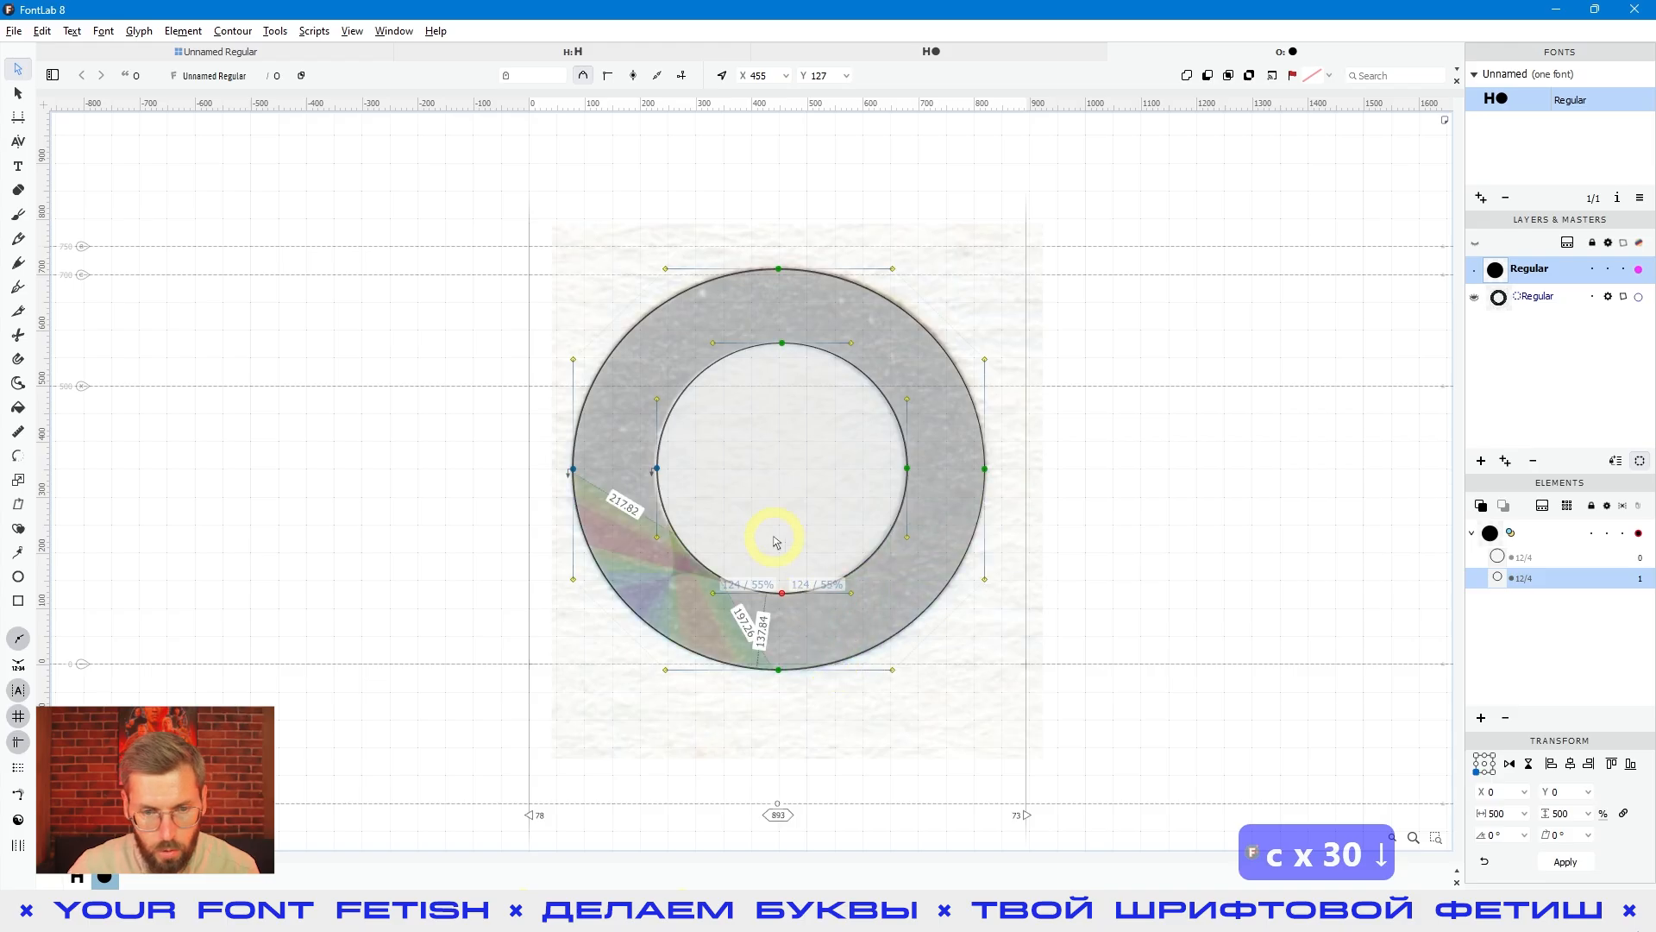
left_click(775, 540)
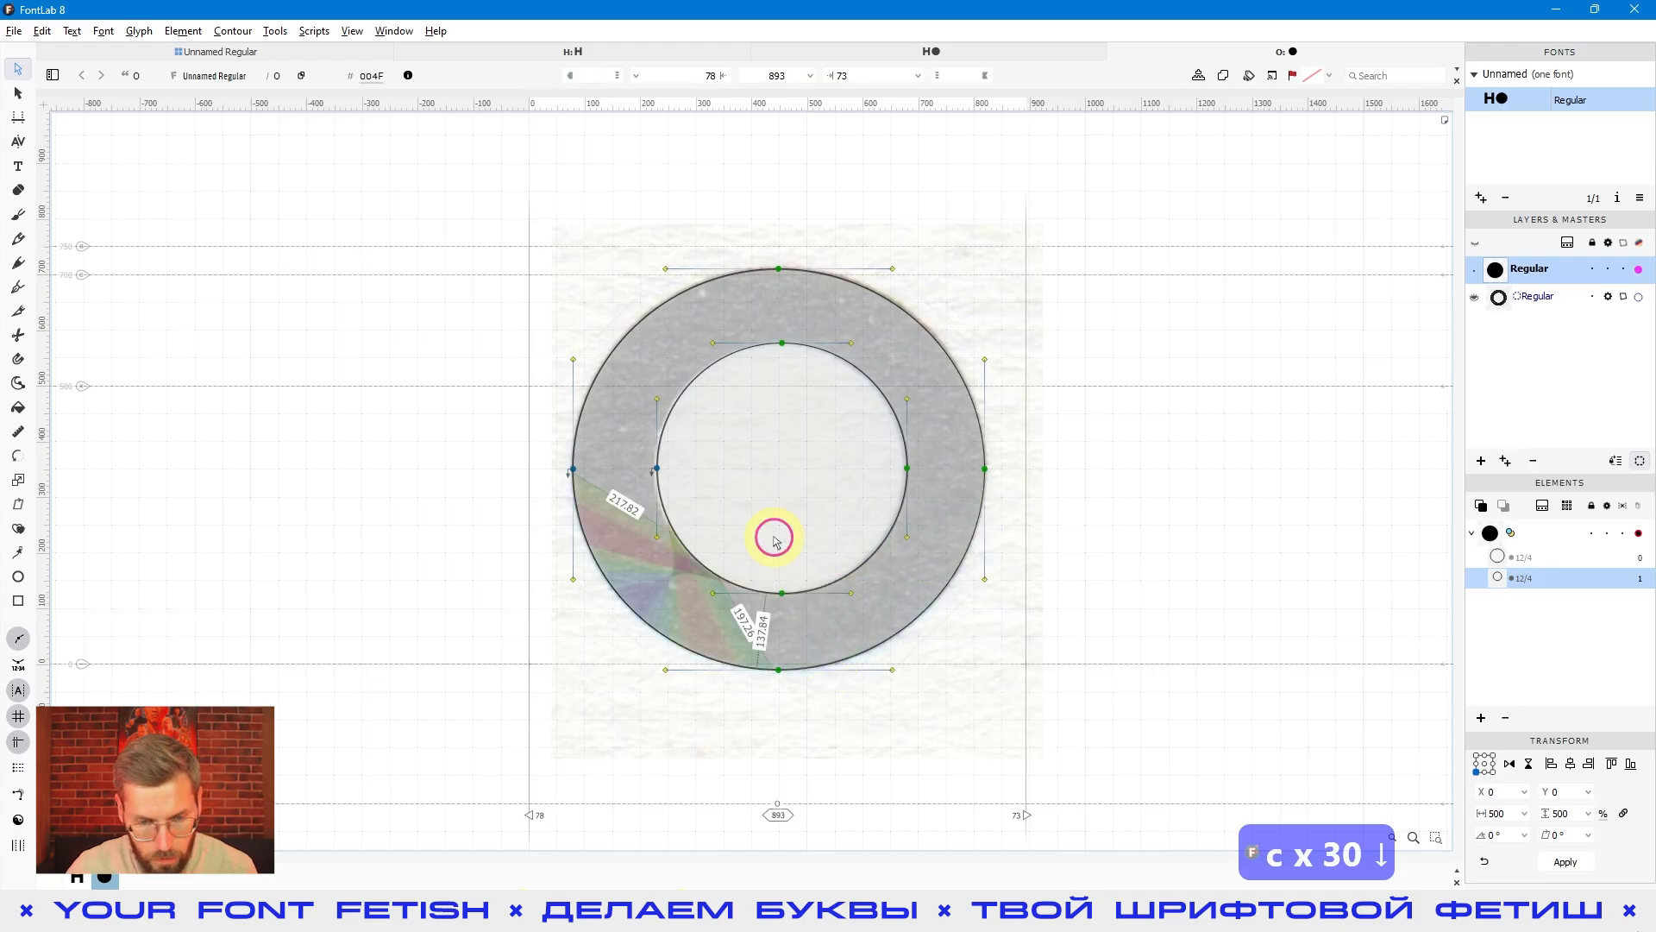
Select the whole inner circle to check its width and height, and preview the filled glyph
double_click(681, 425)
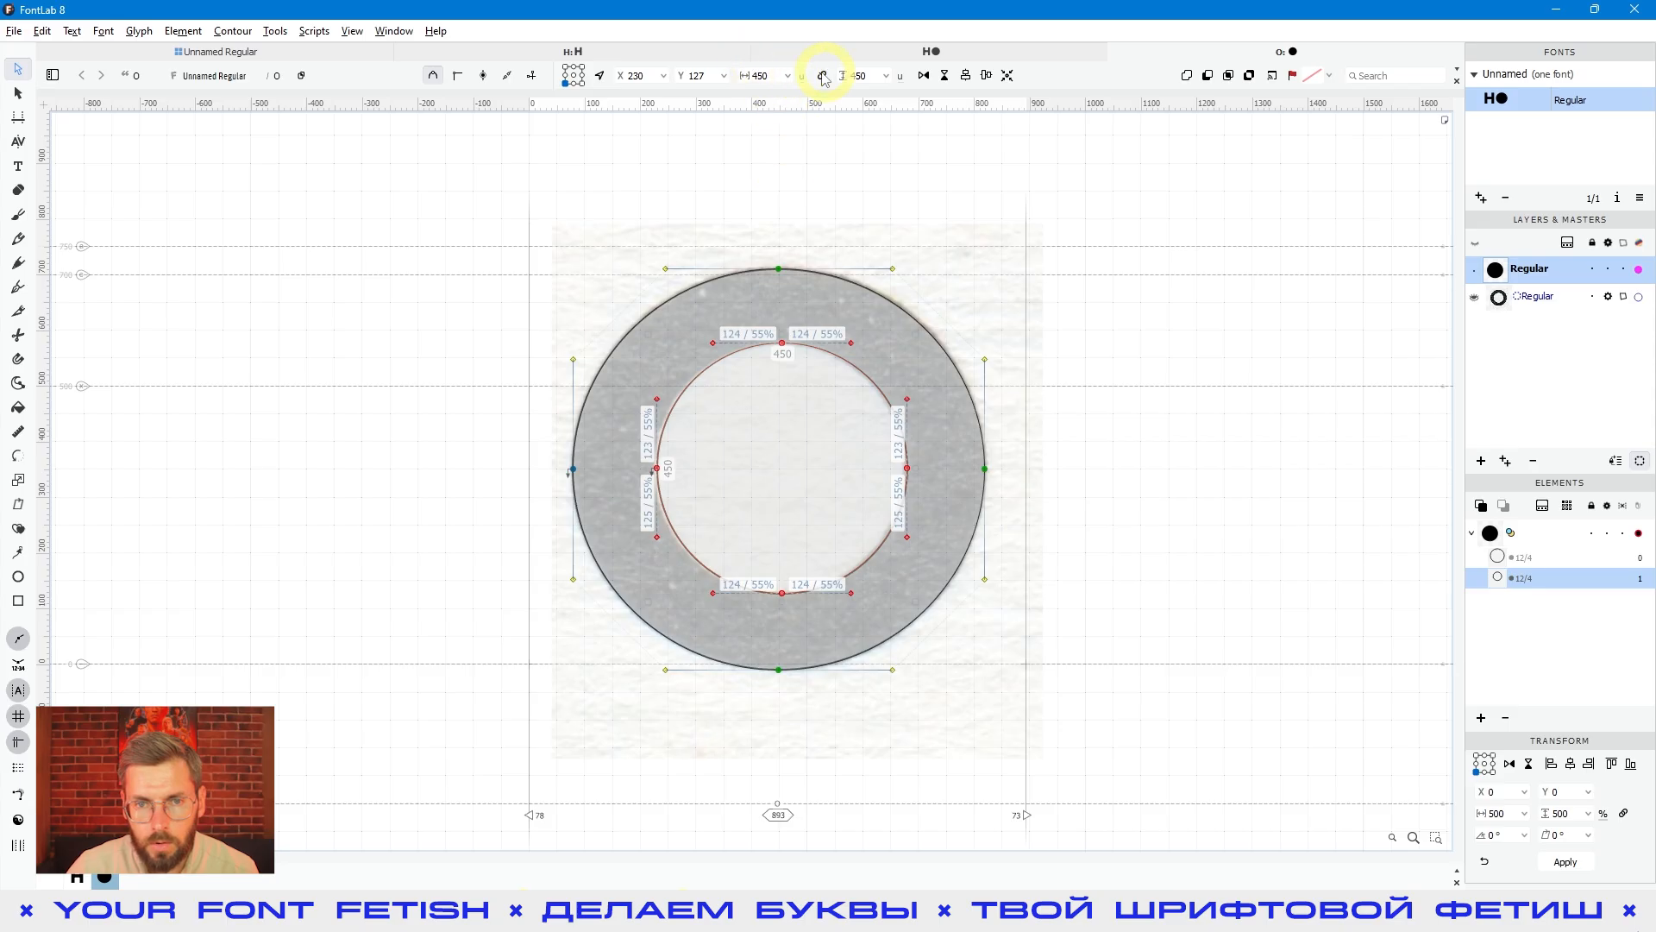
key("space")
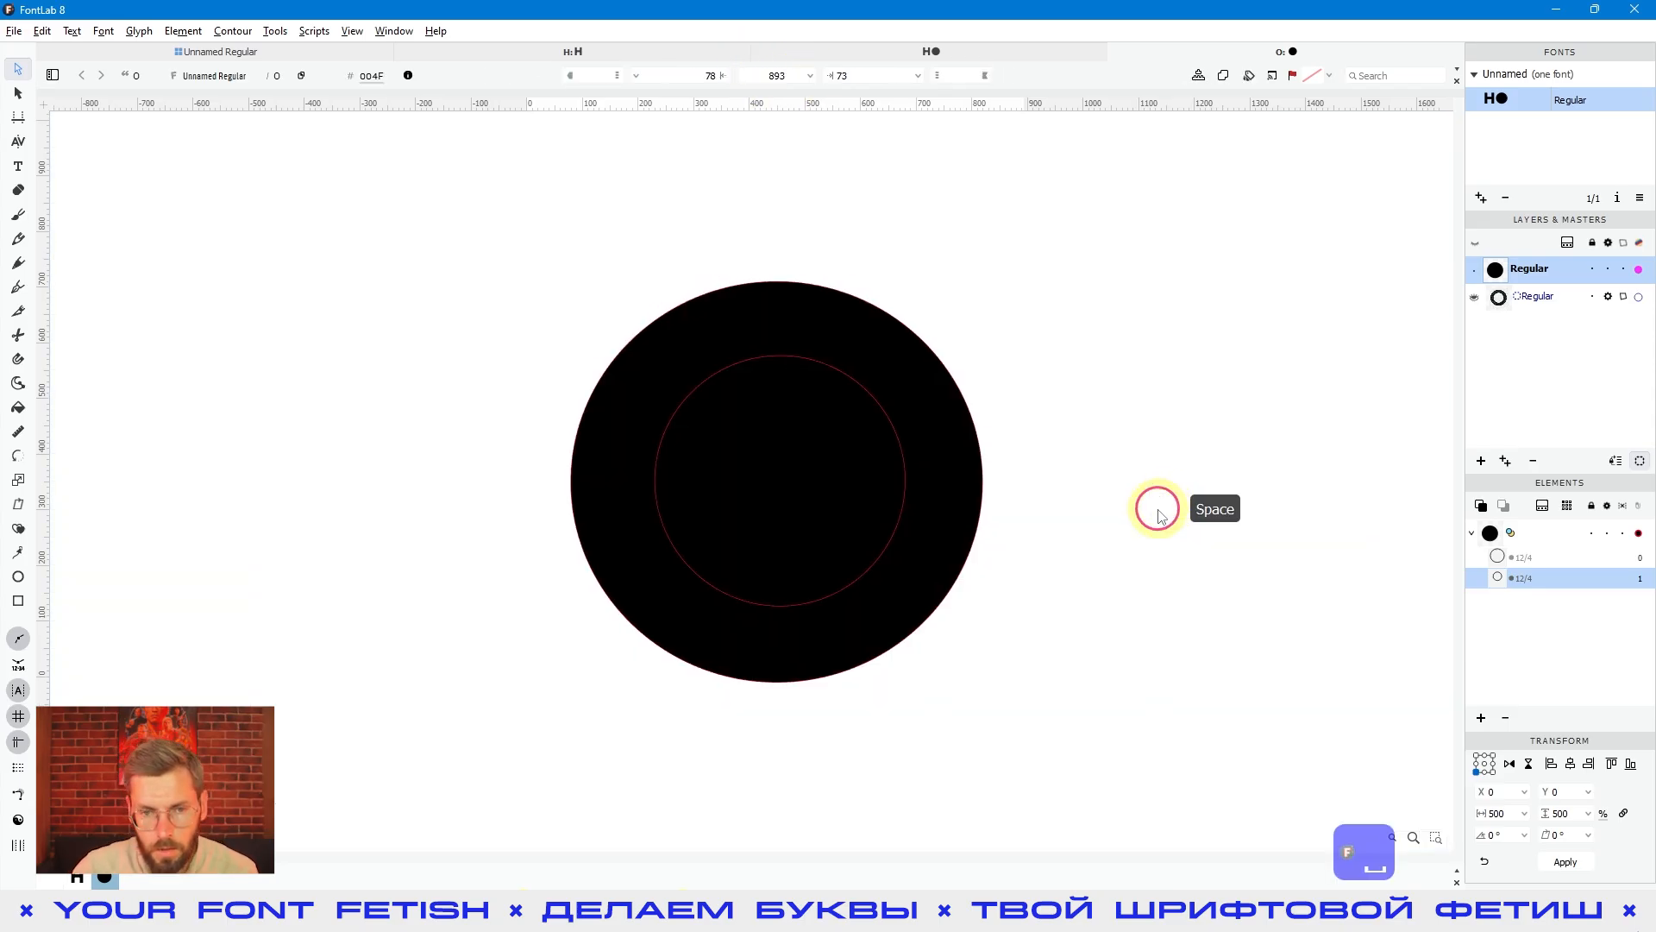
key("space")
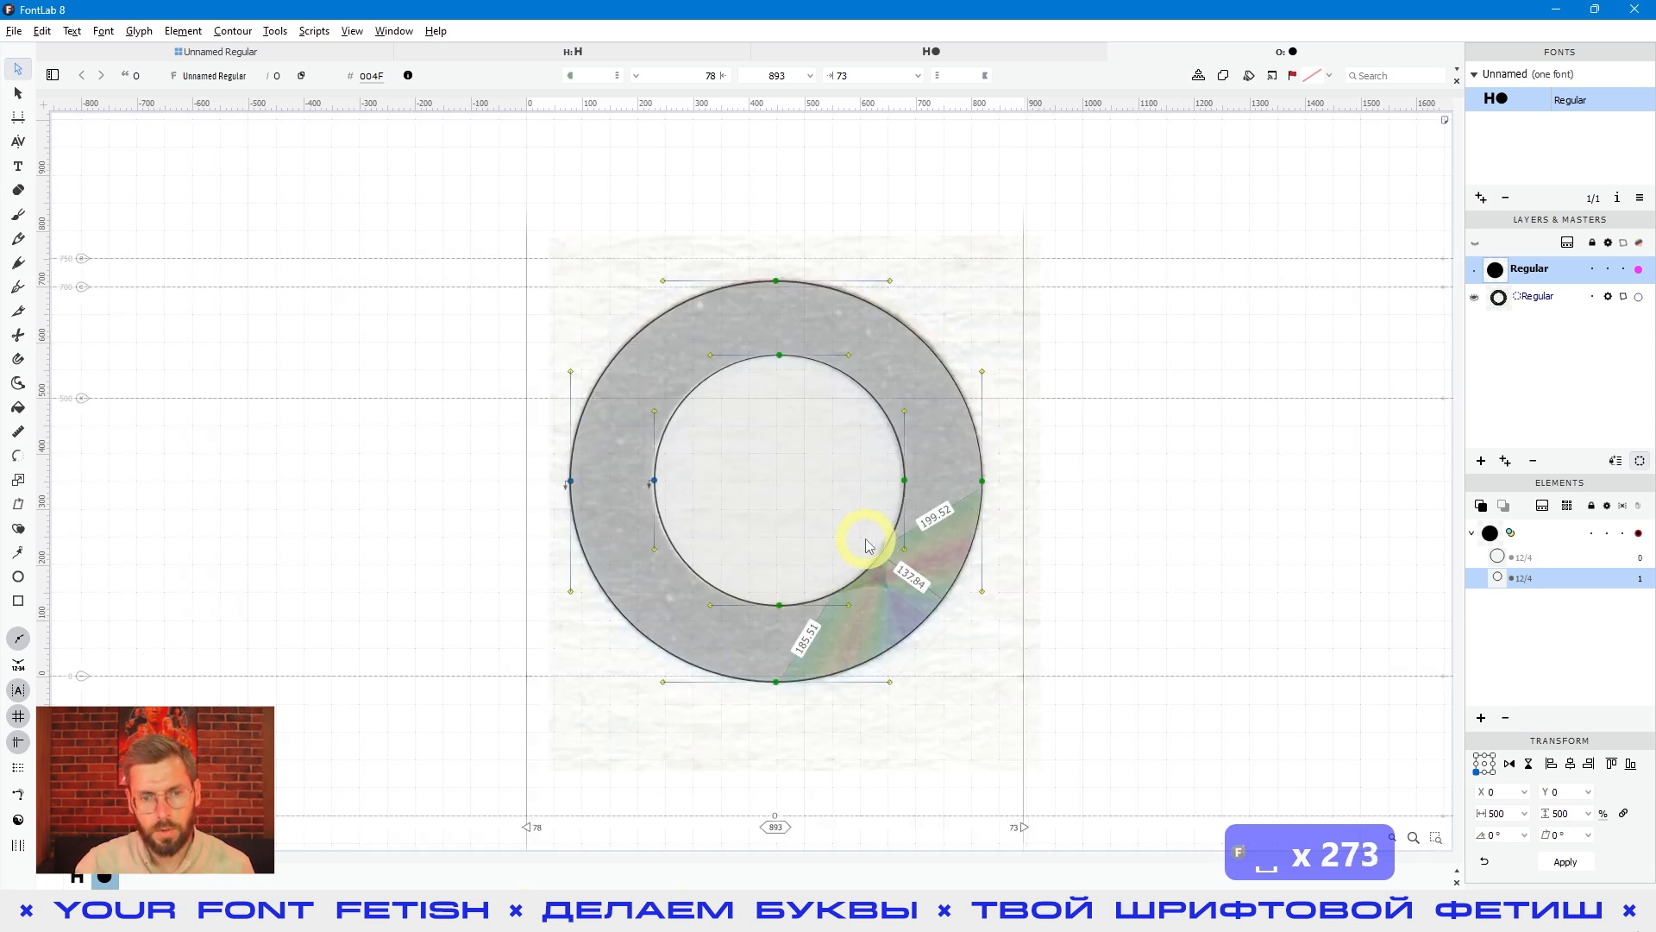
key("space")
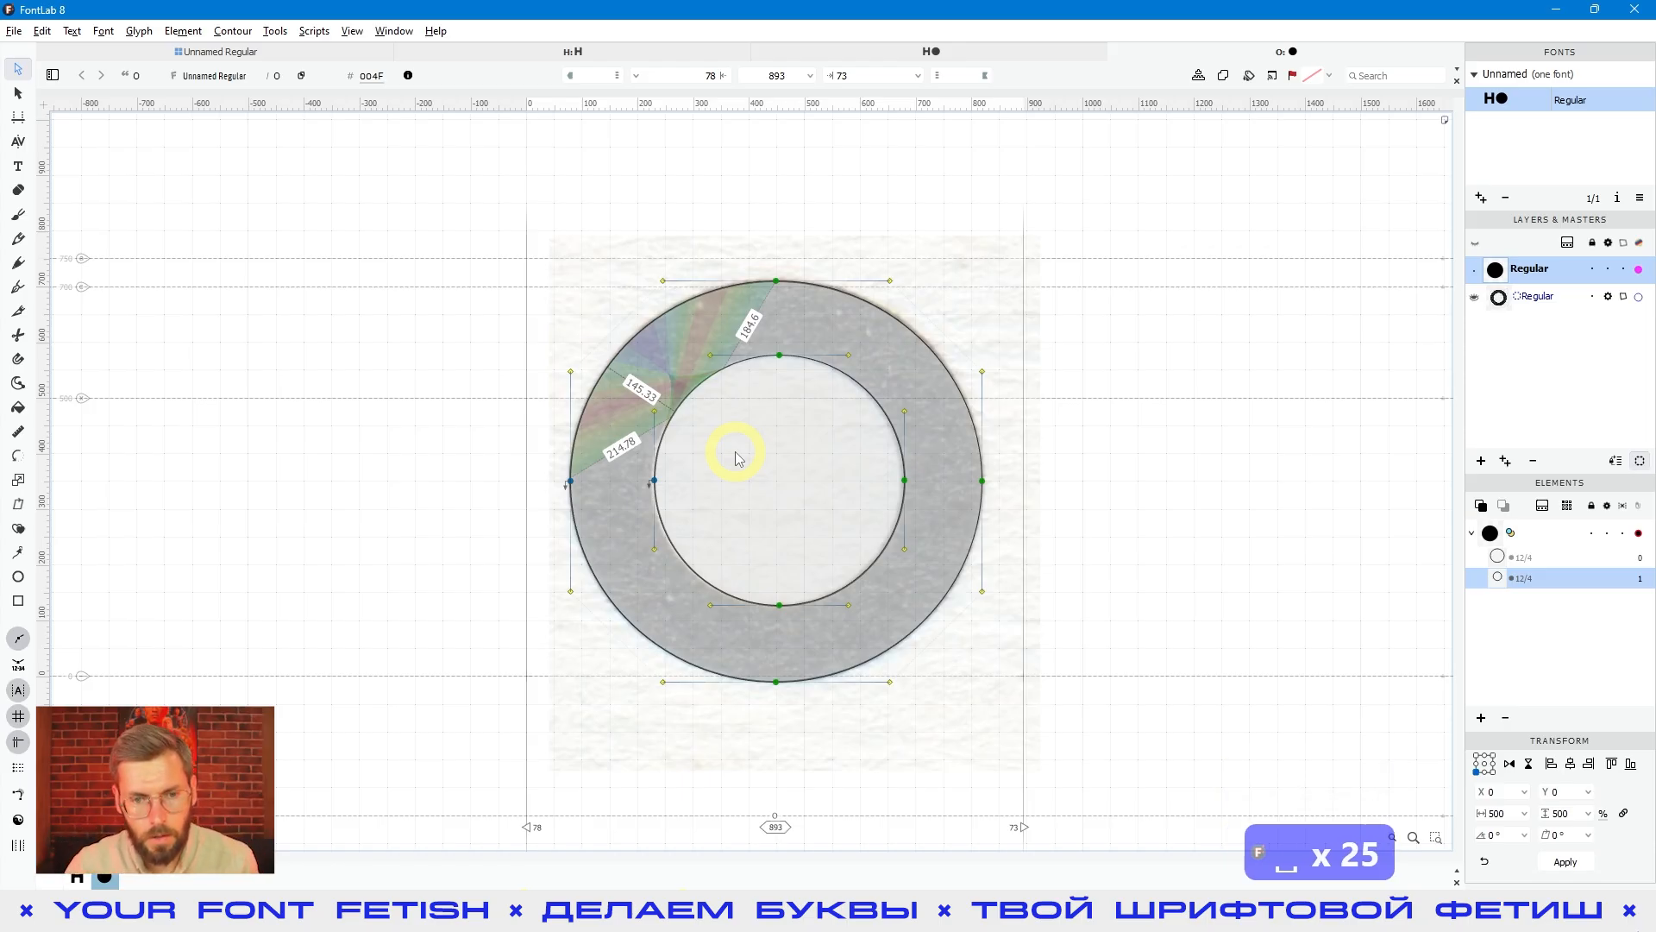
key("space")
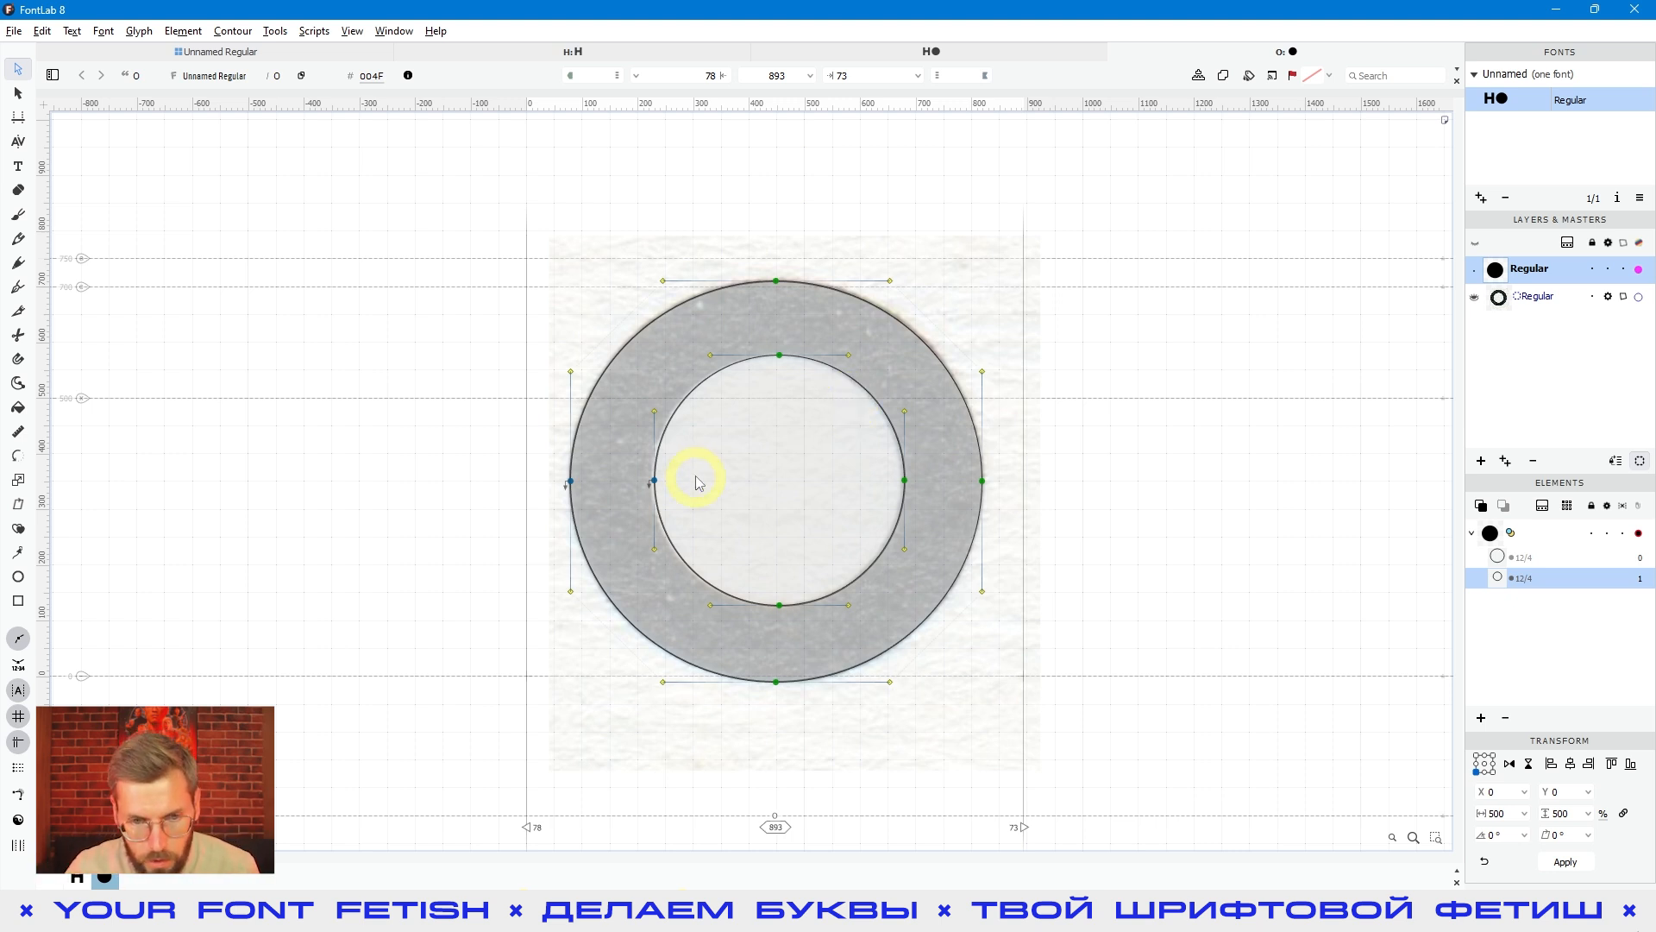
Reverse the inner circle's contour direction to cut out the counter, and preview the filled glyph
left_click(656, 483)
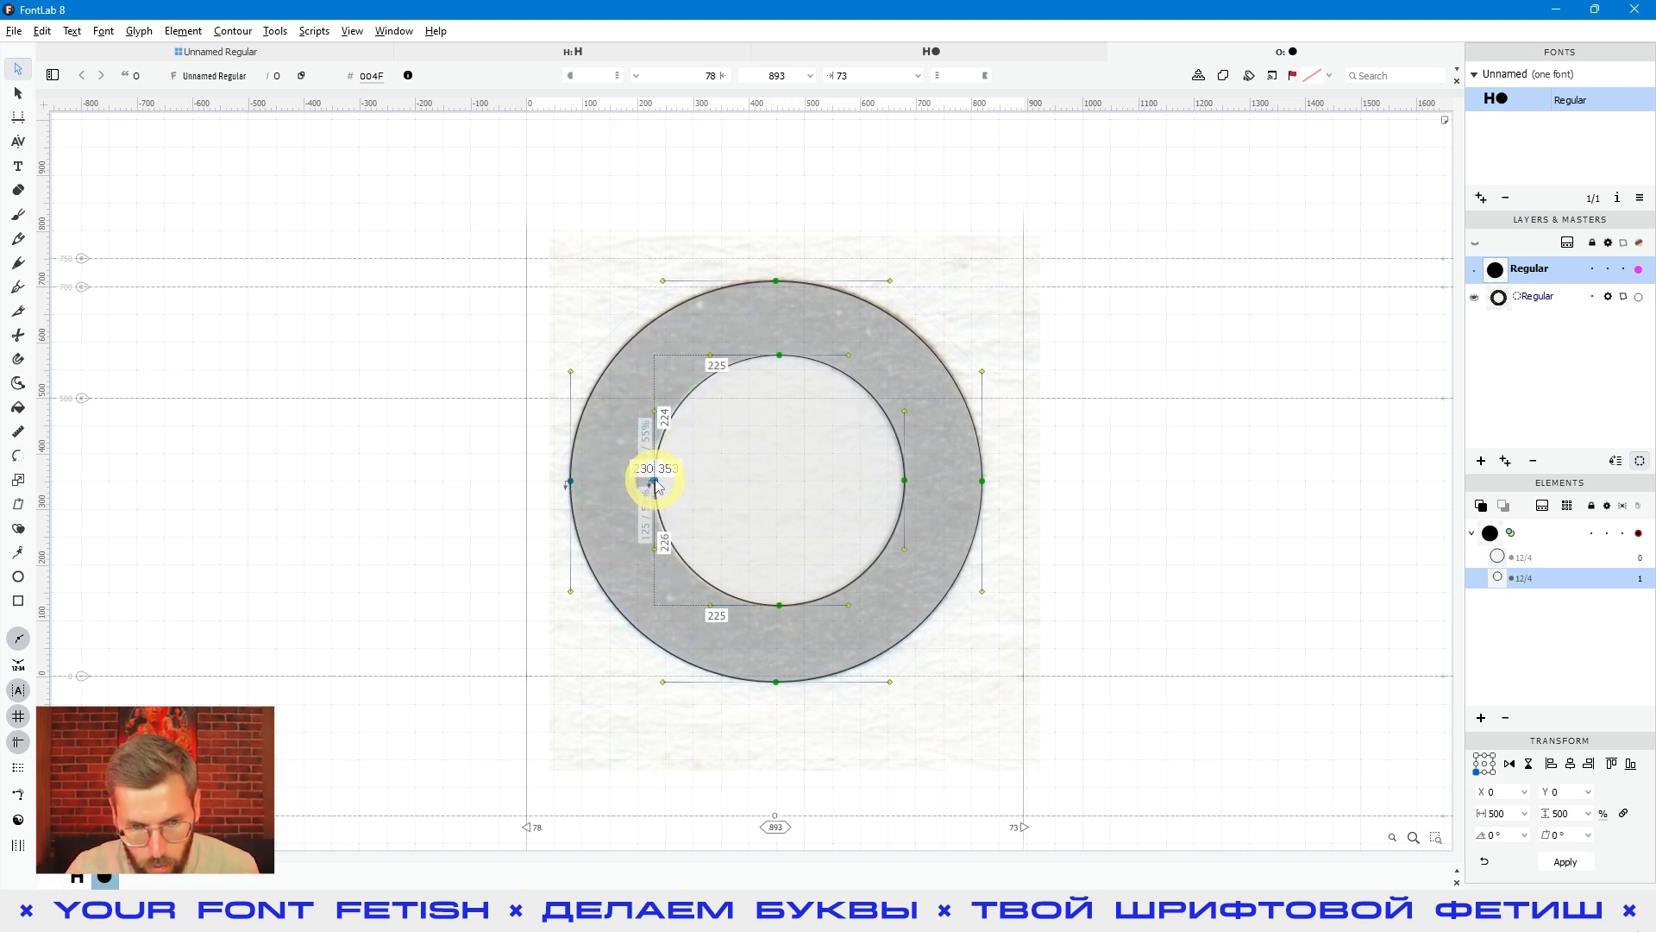
right_click(655, 483)
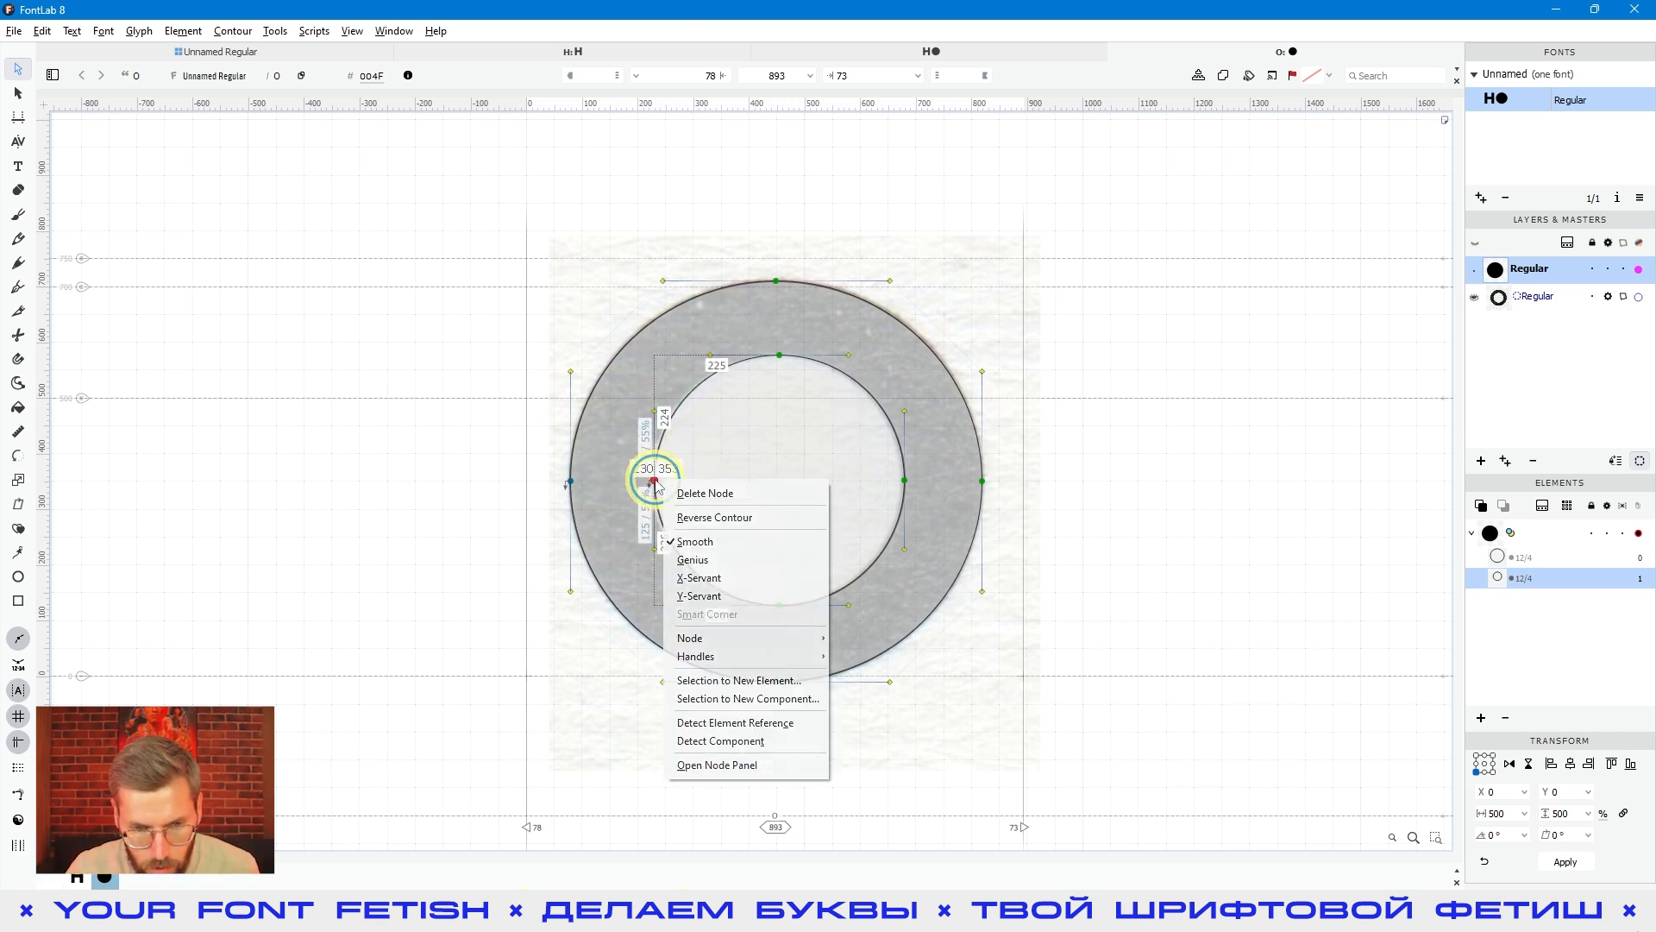
left_click(699, 518)
key("space")
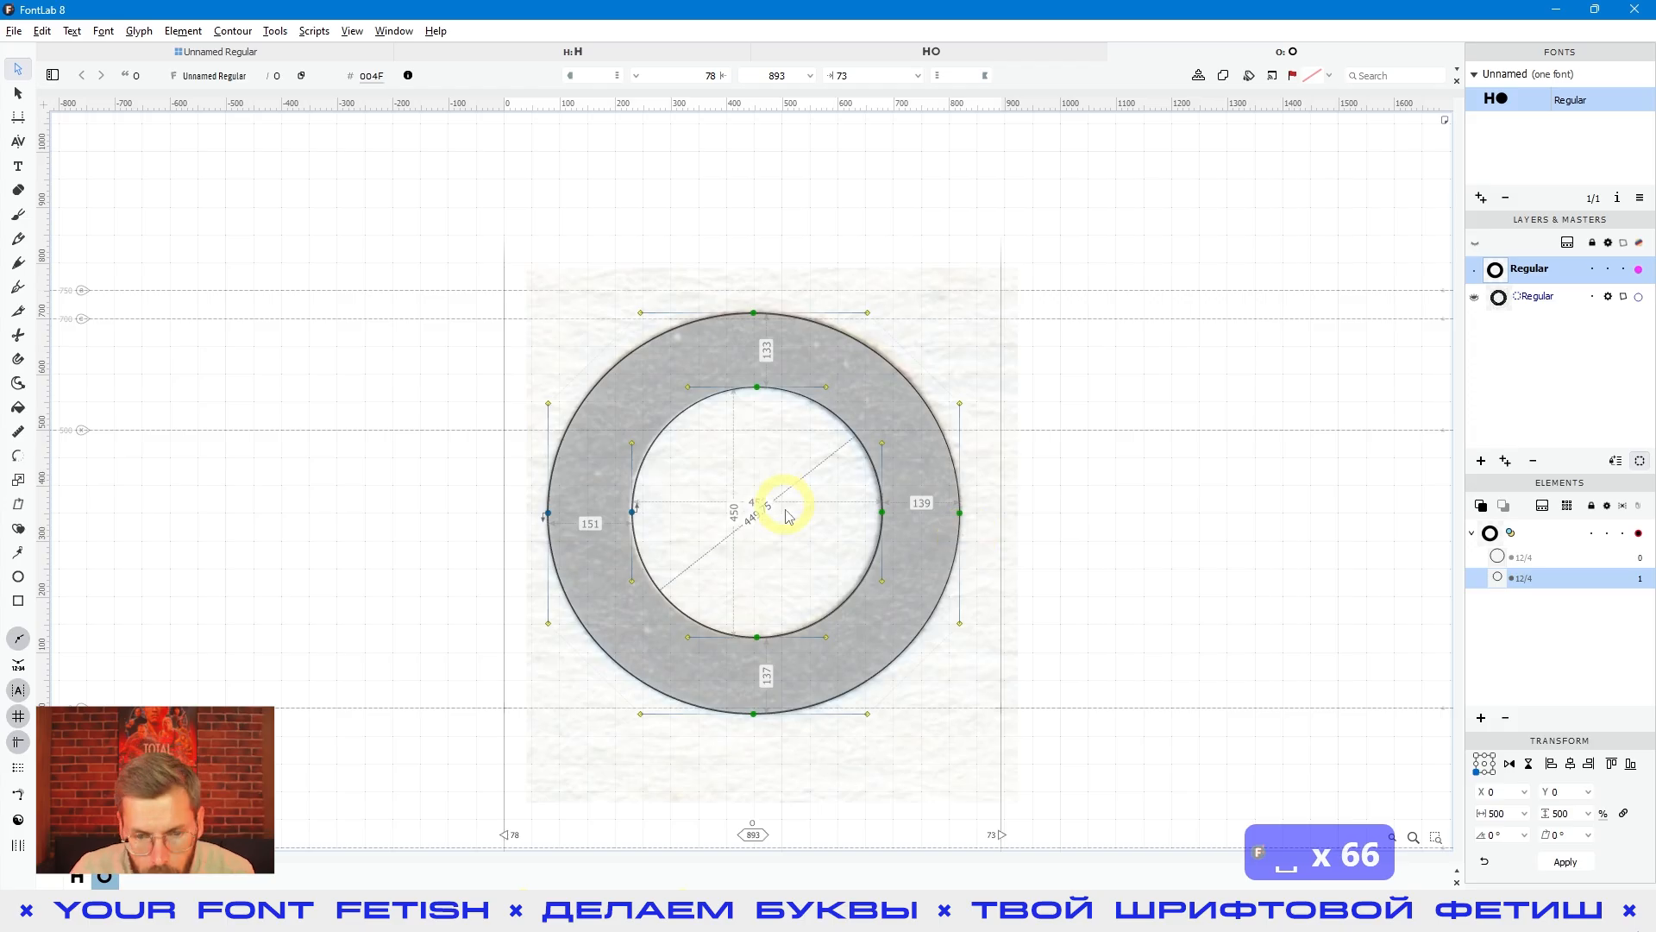
Centre the inner circle within the outer one by nudging it to X 224, Y 125, and clear the selection
left_click(805, 453)
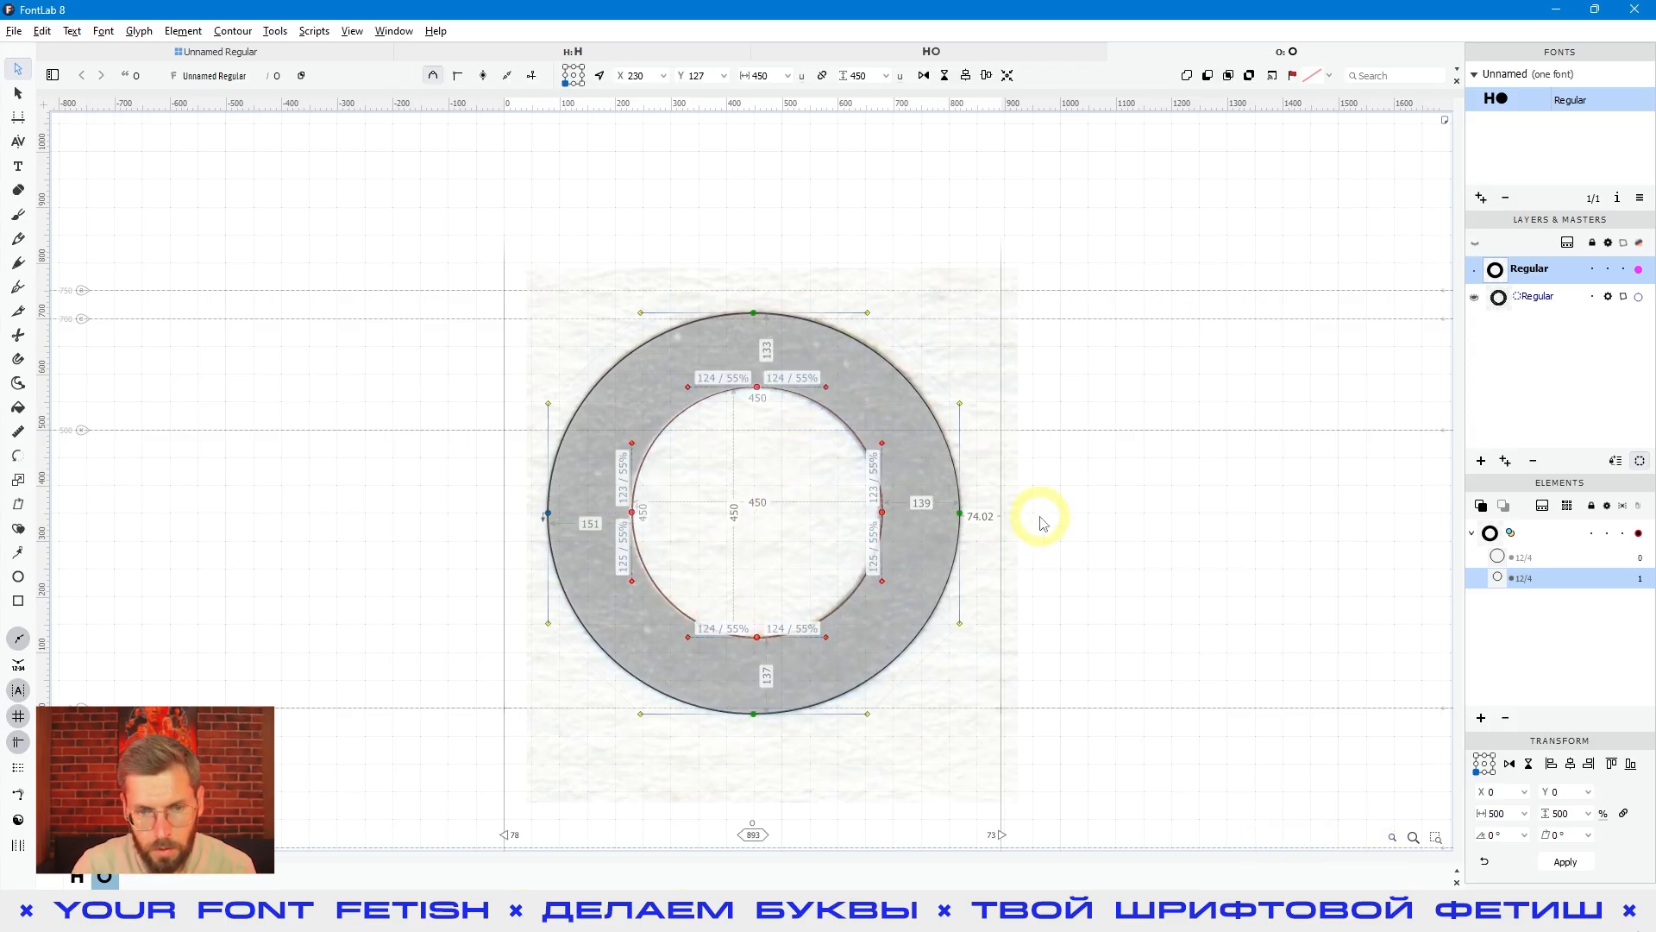
key("Left")
key("Left")
key("Left")
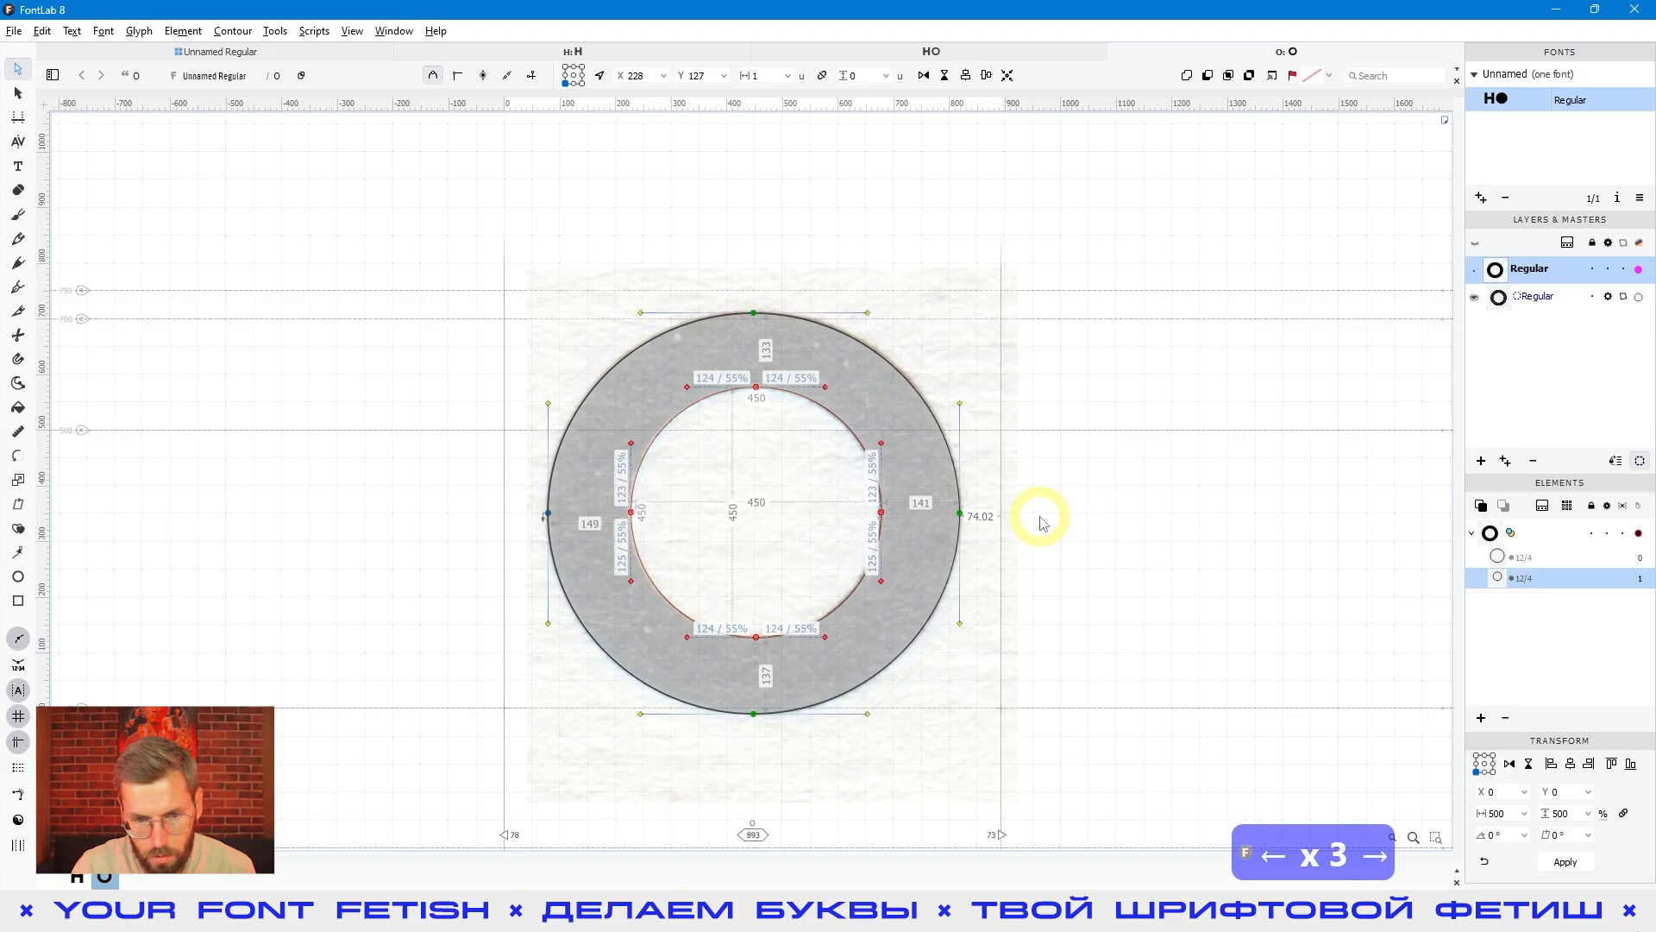
key("Right")
key("Right")
key("Left")
key("Left")
key("Left")
key("Left")
key("Left")
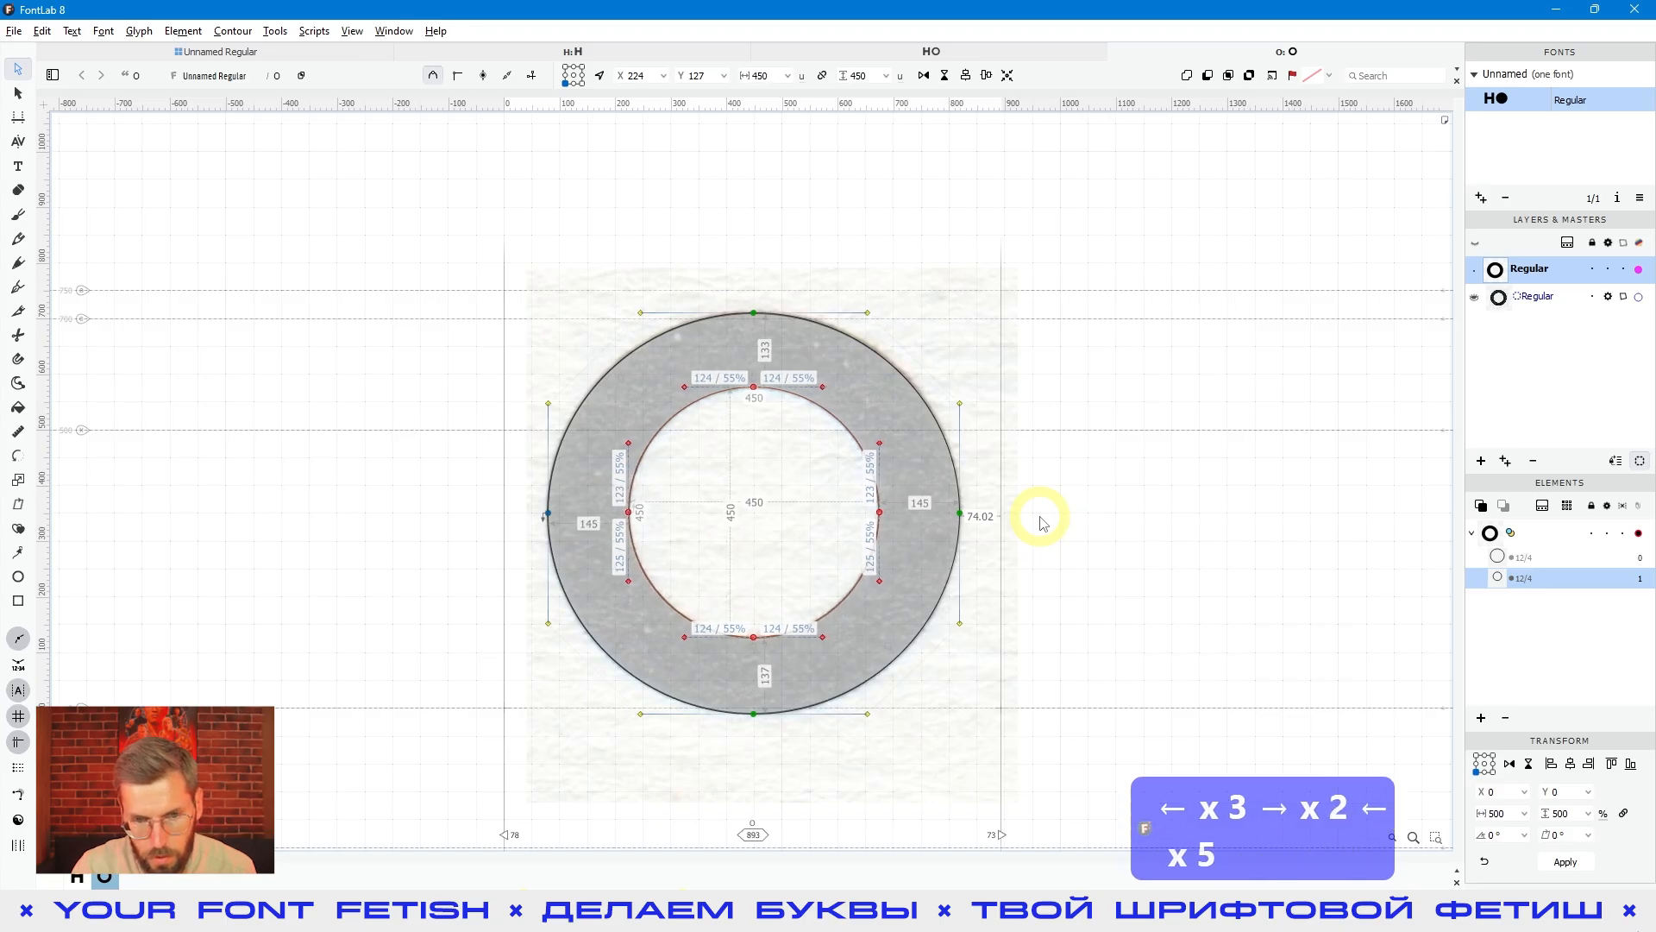
key("Down")
key("Down")
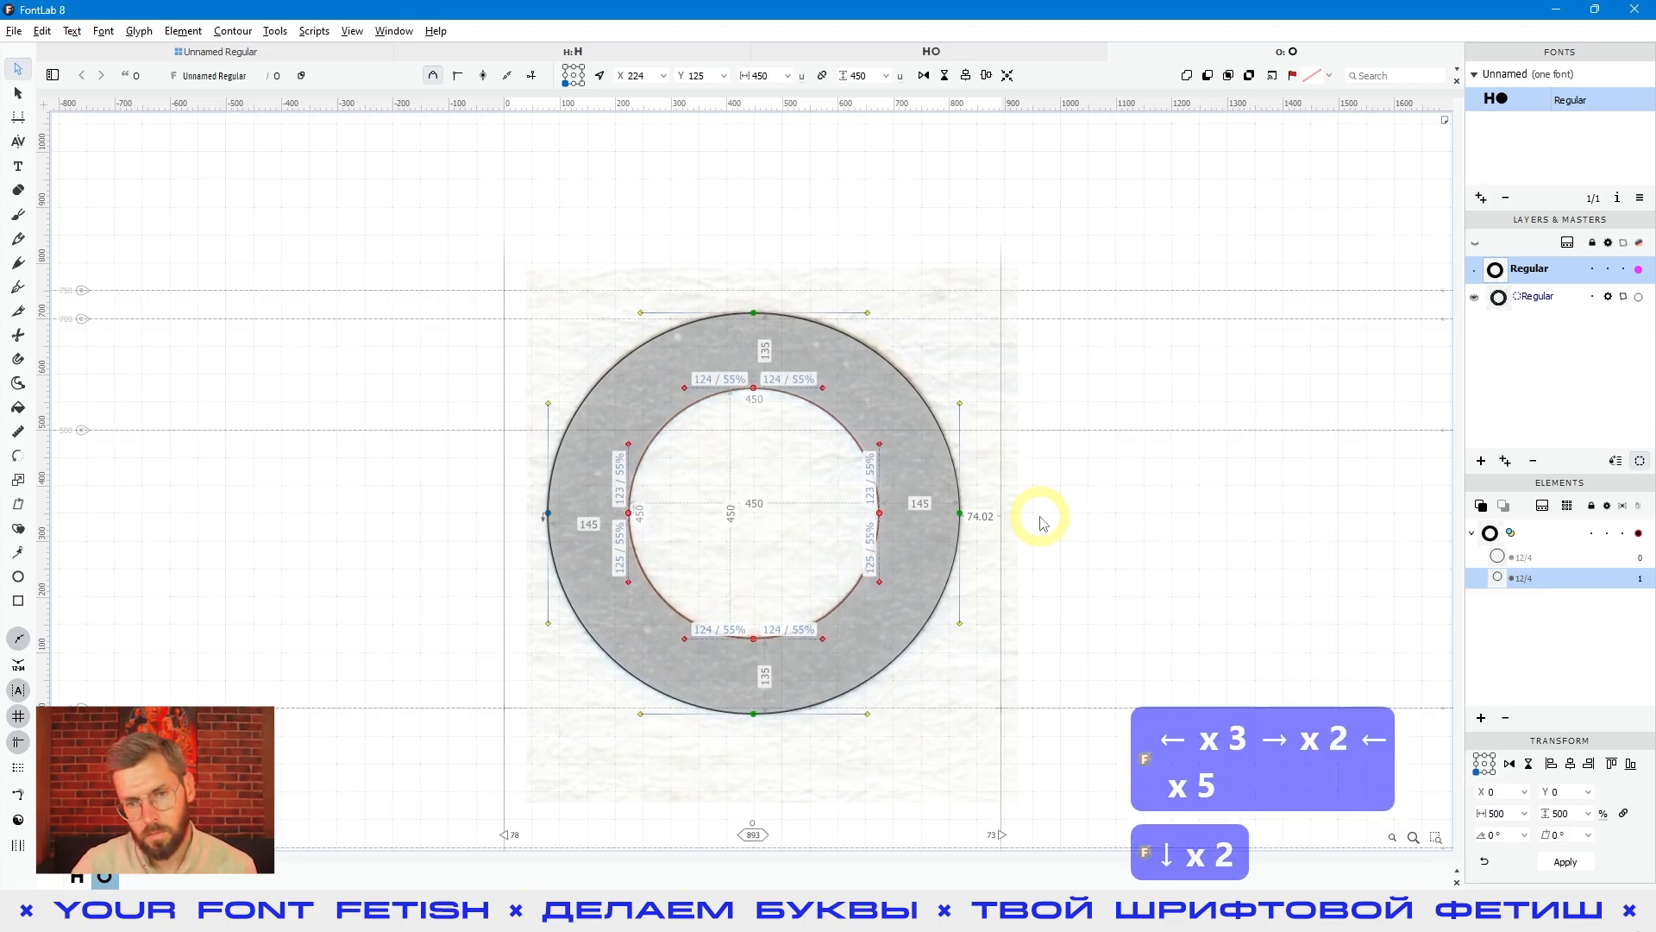
left_click(1110, 572)
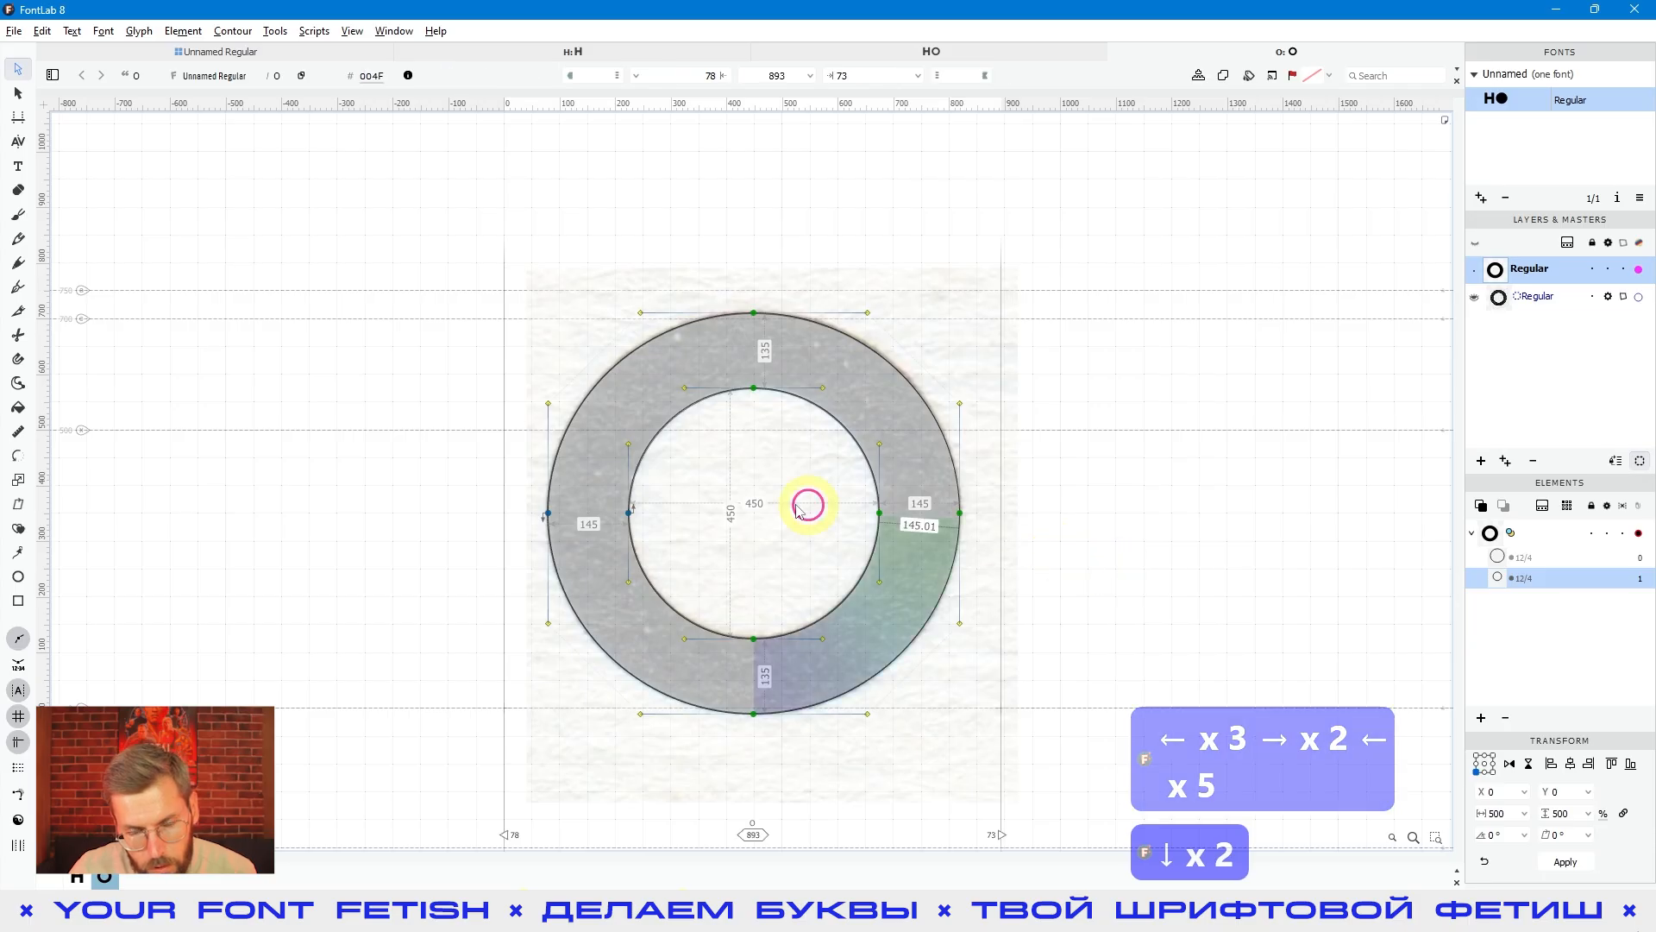
Inspect the top of the outer contour against the scan up close, and return to the whole glyph
key("space")
scroll(797, 345, "up", 8)
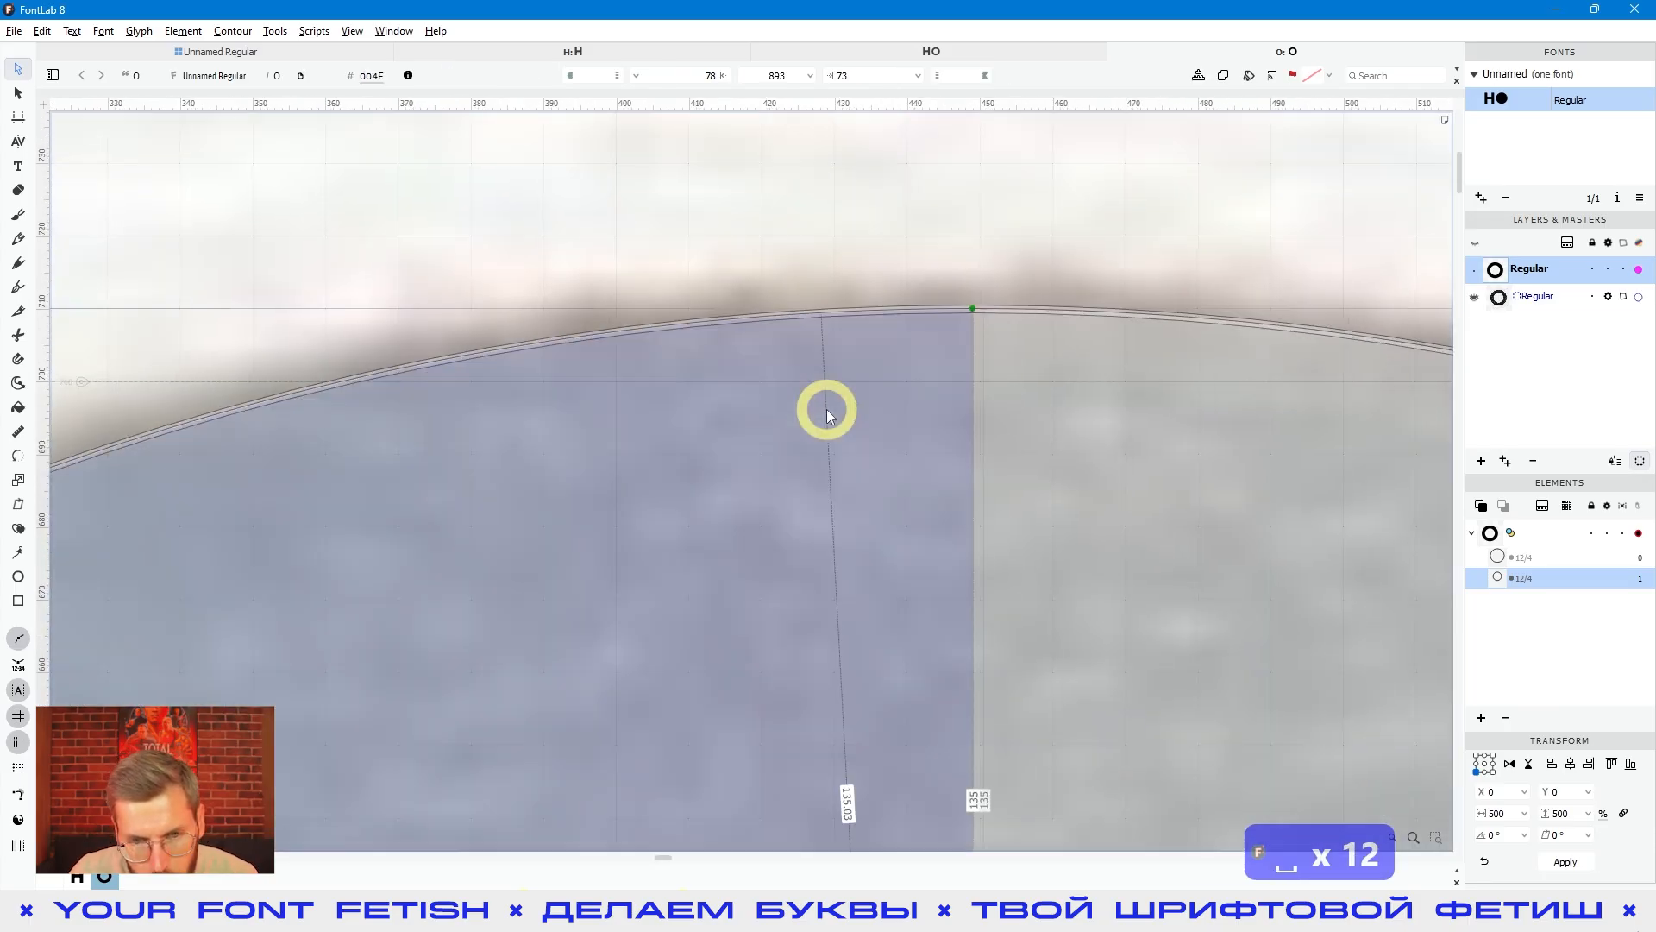
key("space")
scroll(876, 379, "down", 3)
key("space")
scroll(785, 471, "down", 5)
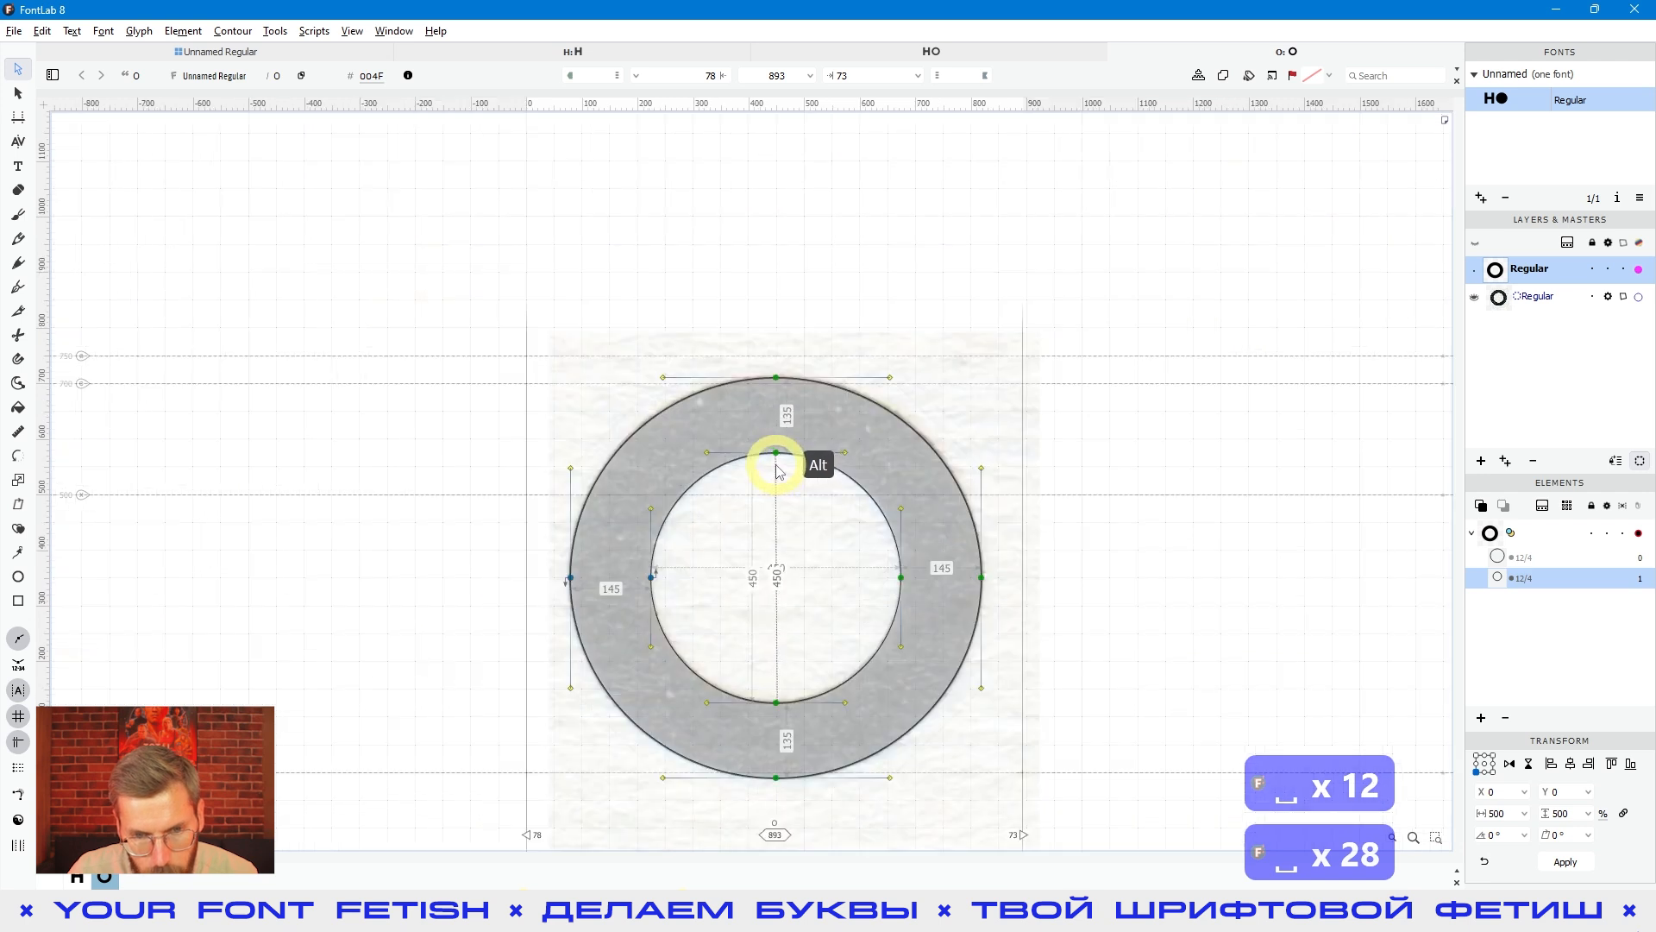
Compare how the contours are grouped into elements in the H and O glyphs, collapsing both contour lists
key("space")
left_click_drag(822, 560, 795, 518)
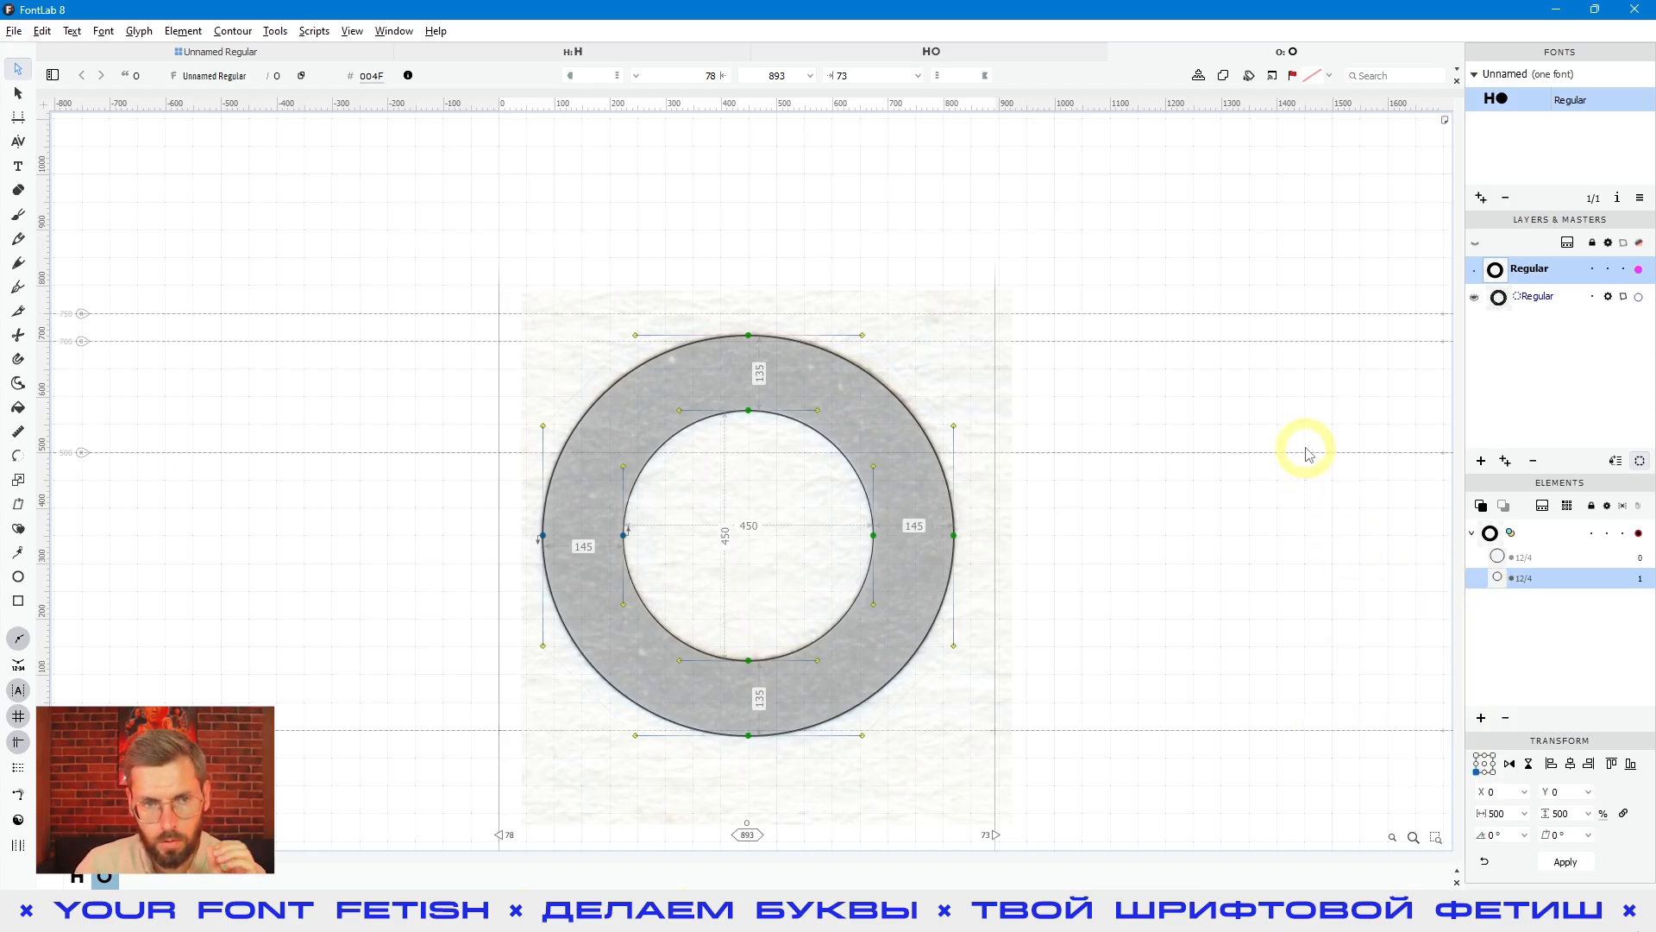
left_click(574, 54)
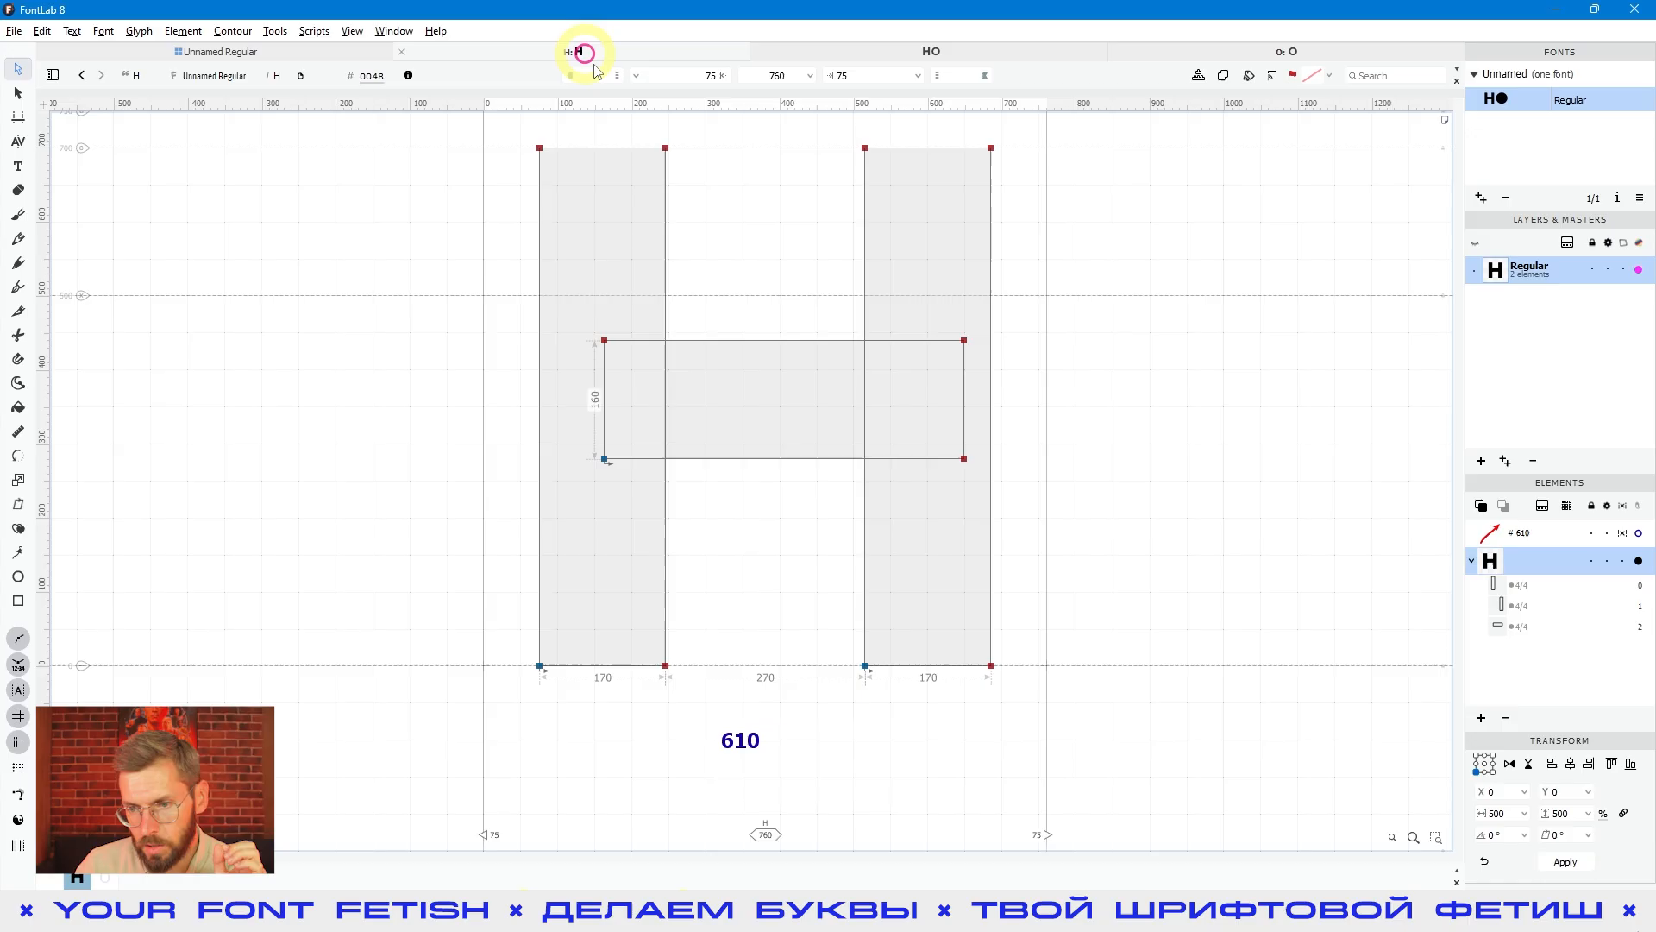
left_click(1472, 561)
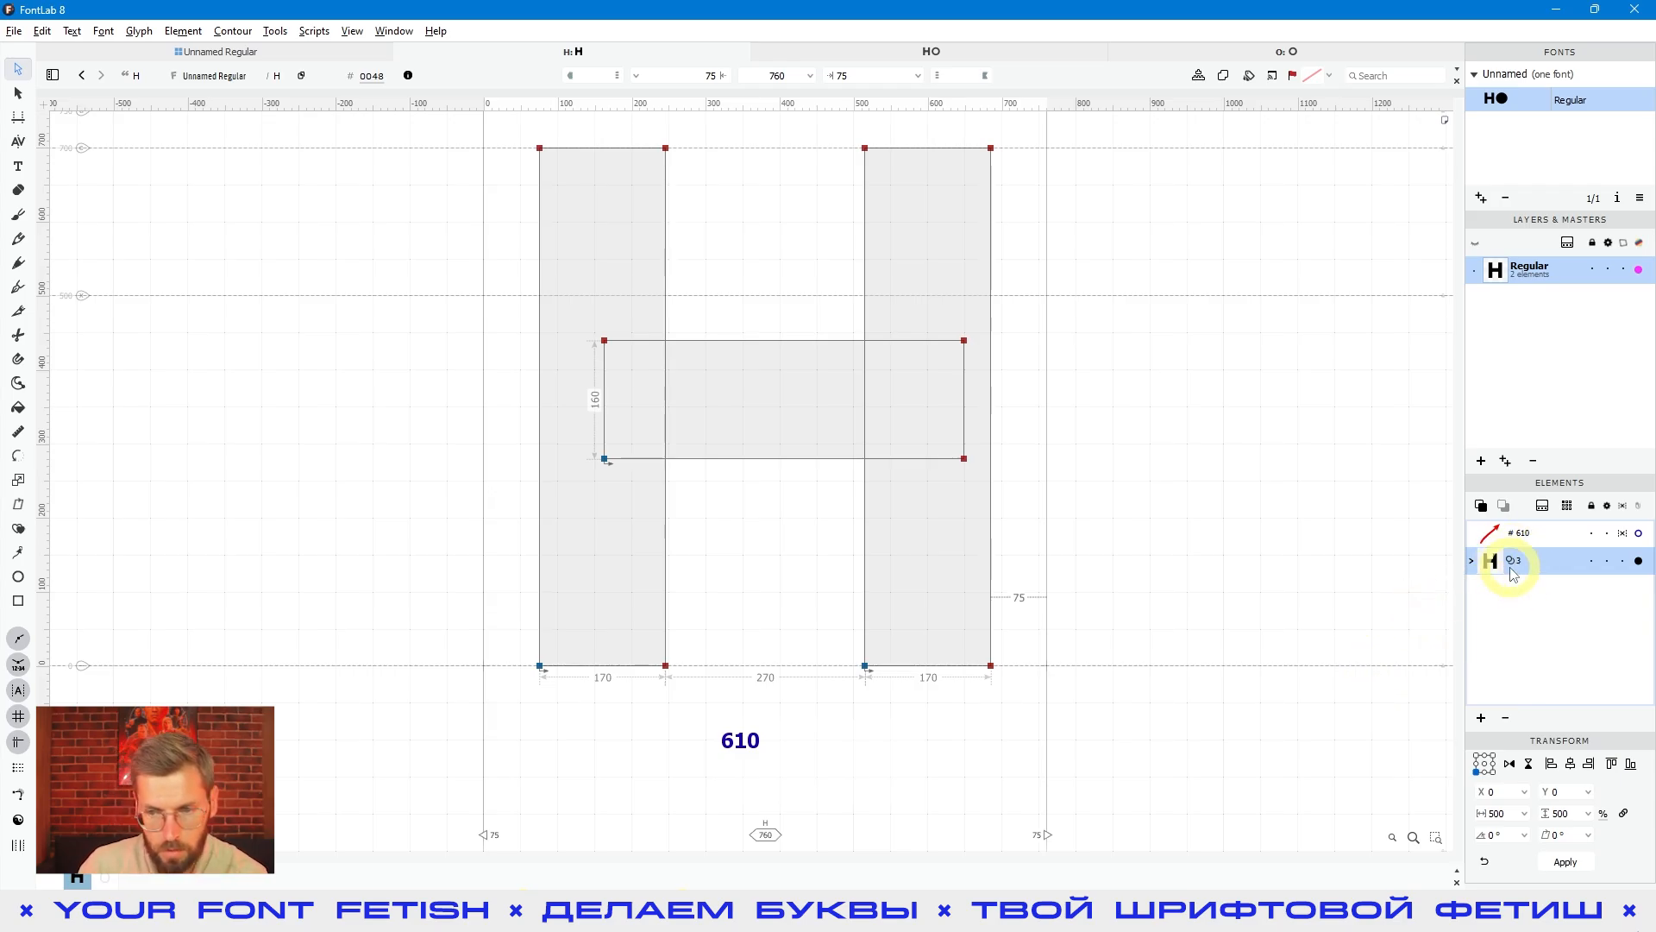
left_click(1281, 52)
left_click(1472, 533)
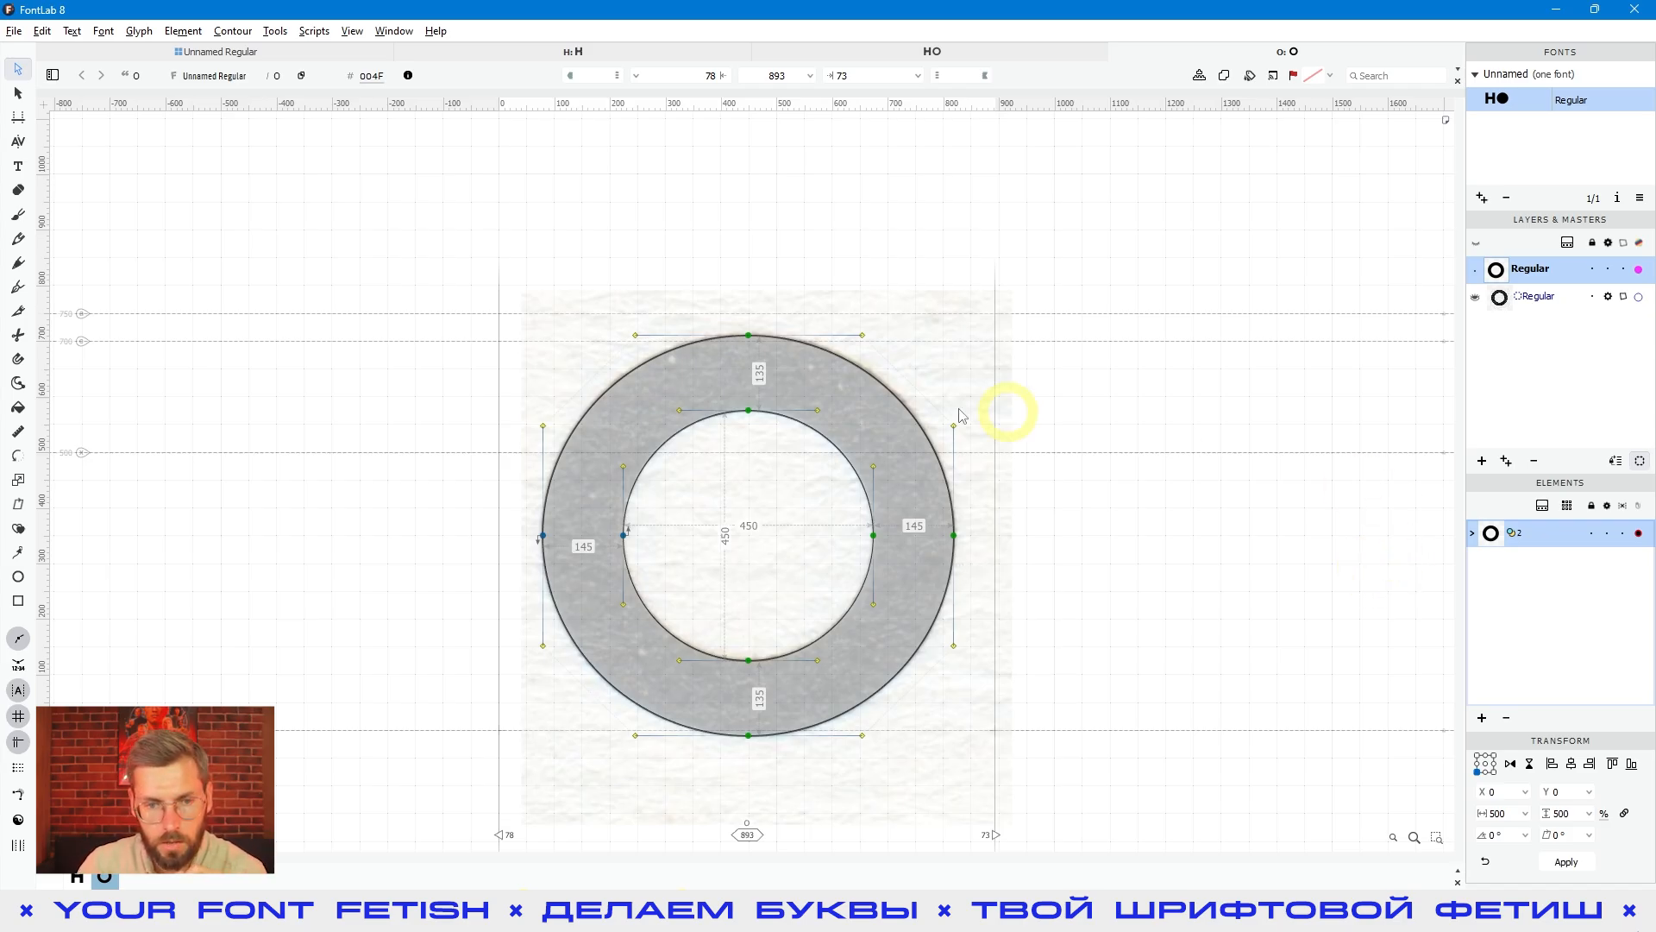
Select the whole ring element of the O and remove its red stroke, leaving the black fill
left_click(898, 412)
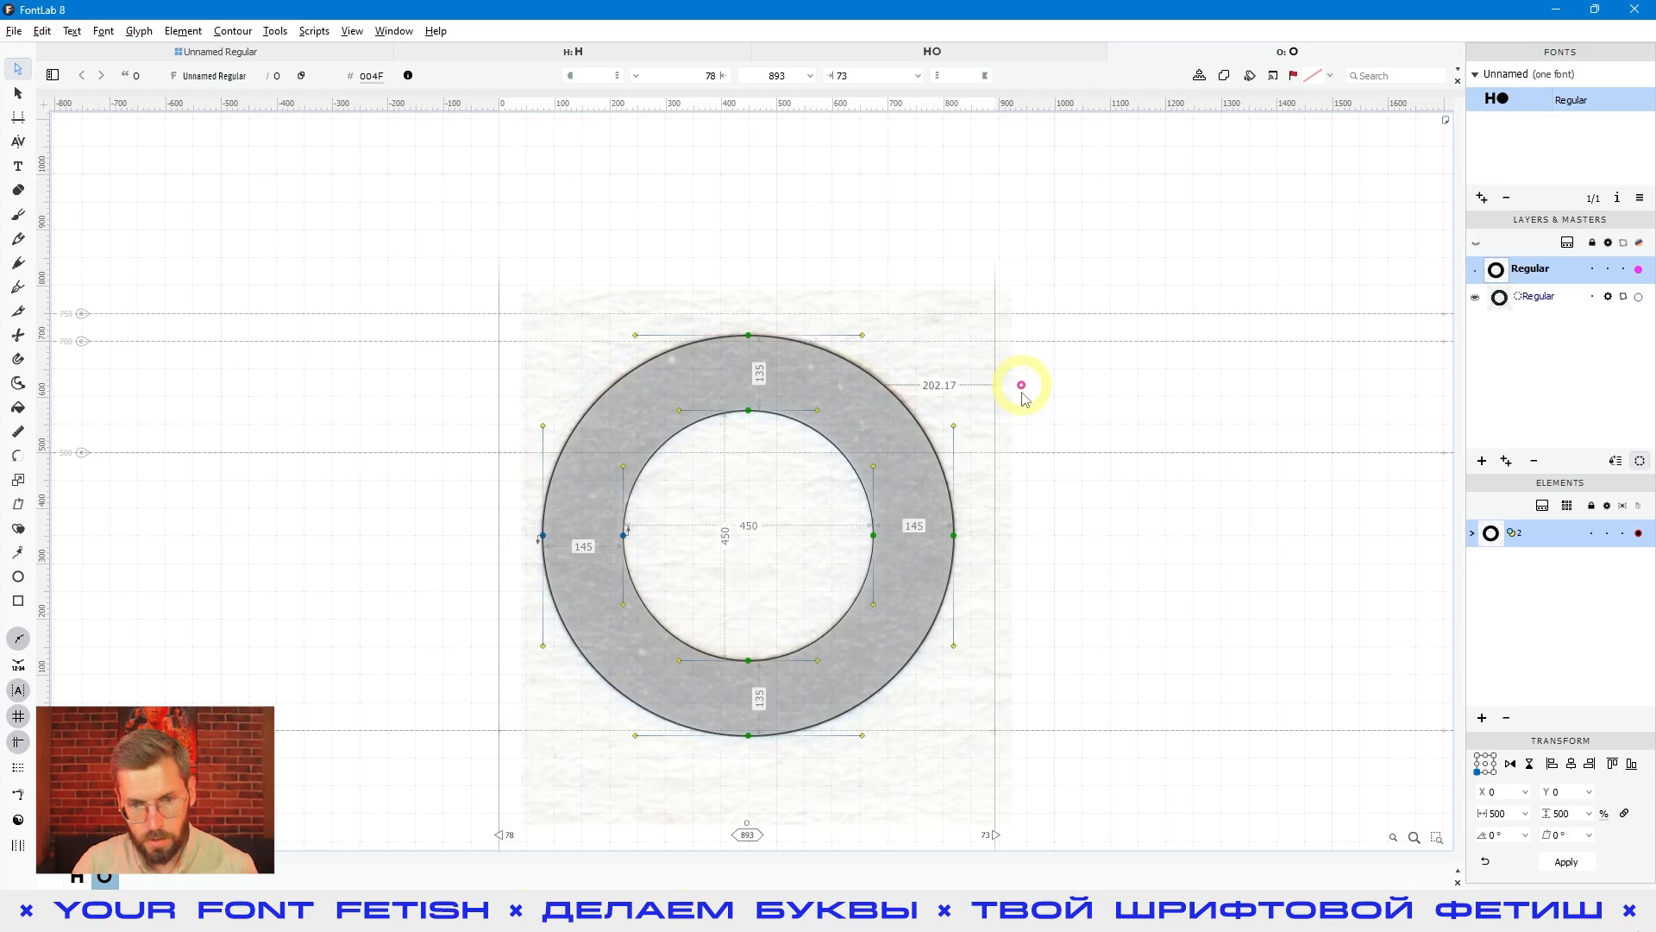
key("v")
left_click(854, 446)
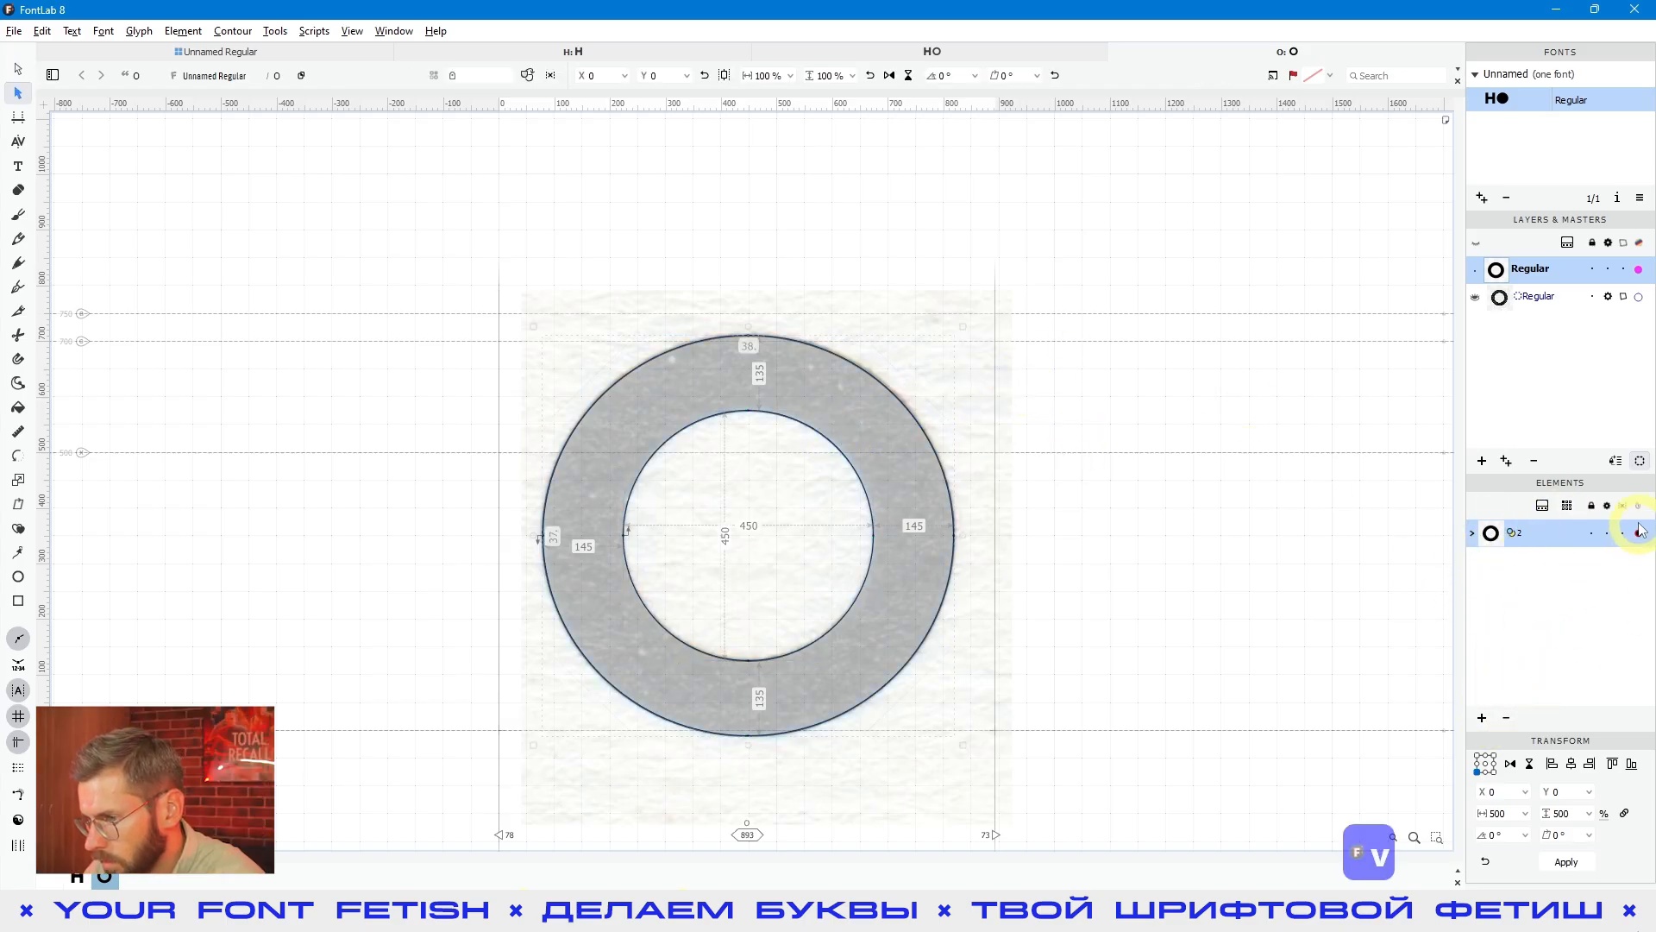
left_click(1542, 505)
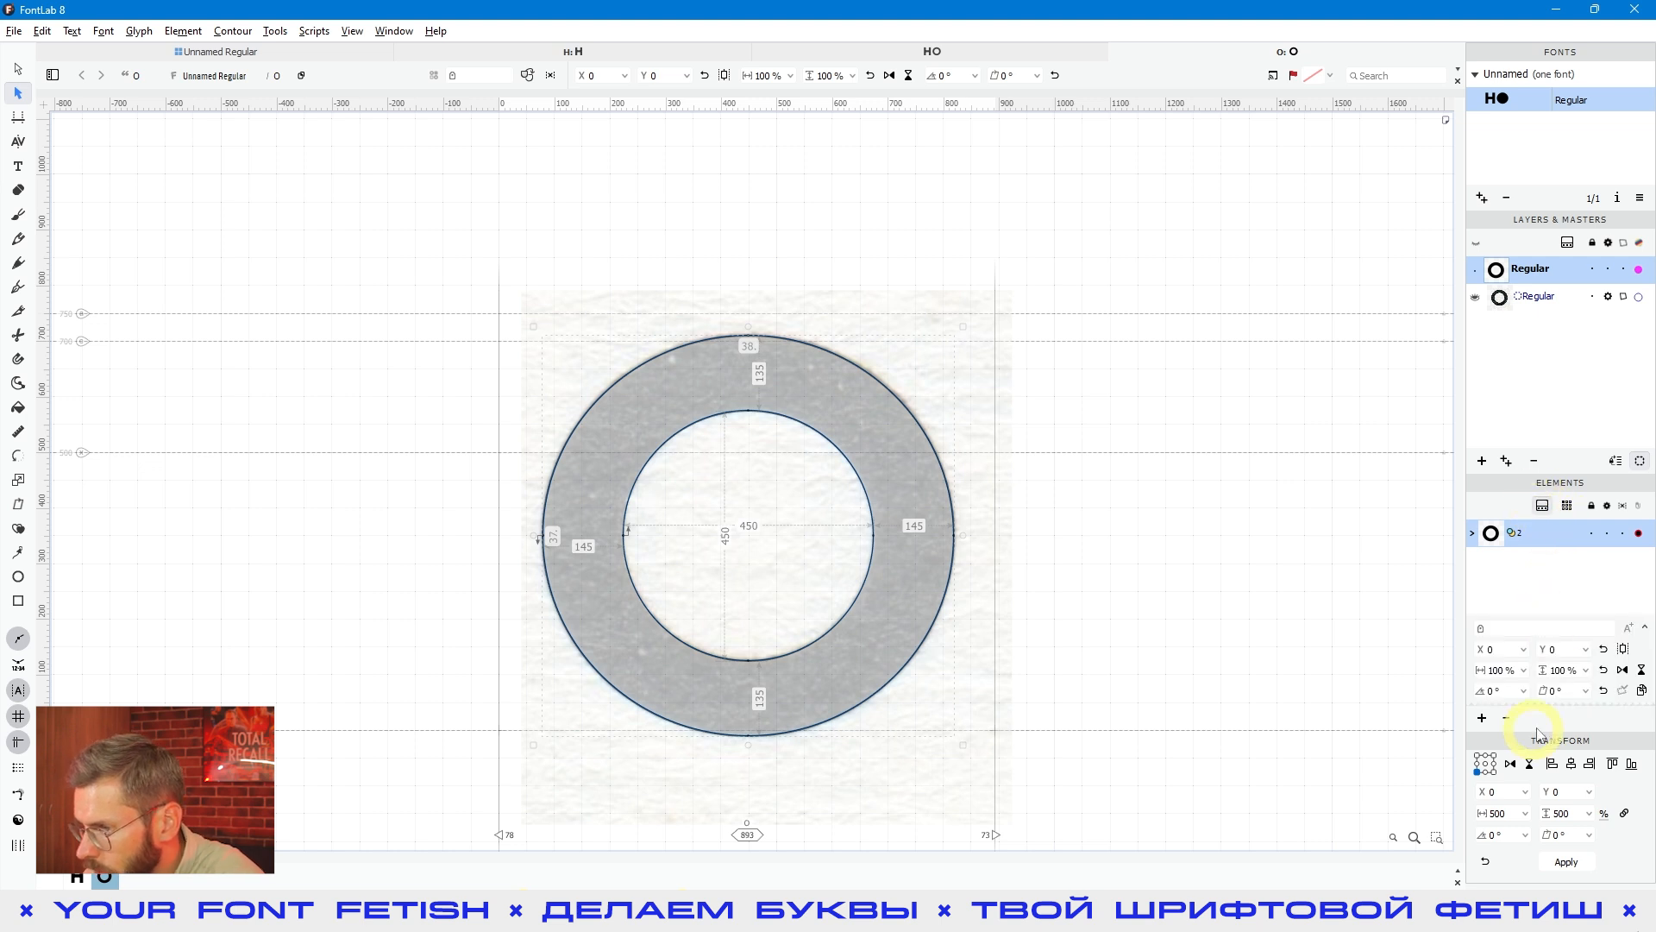
left_click(1644, 628)
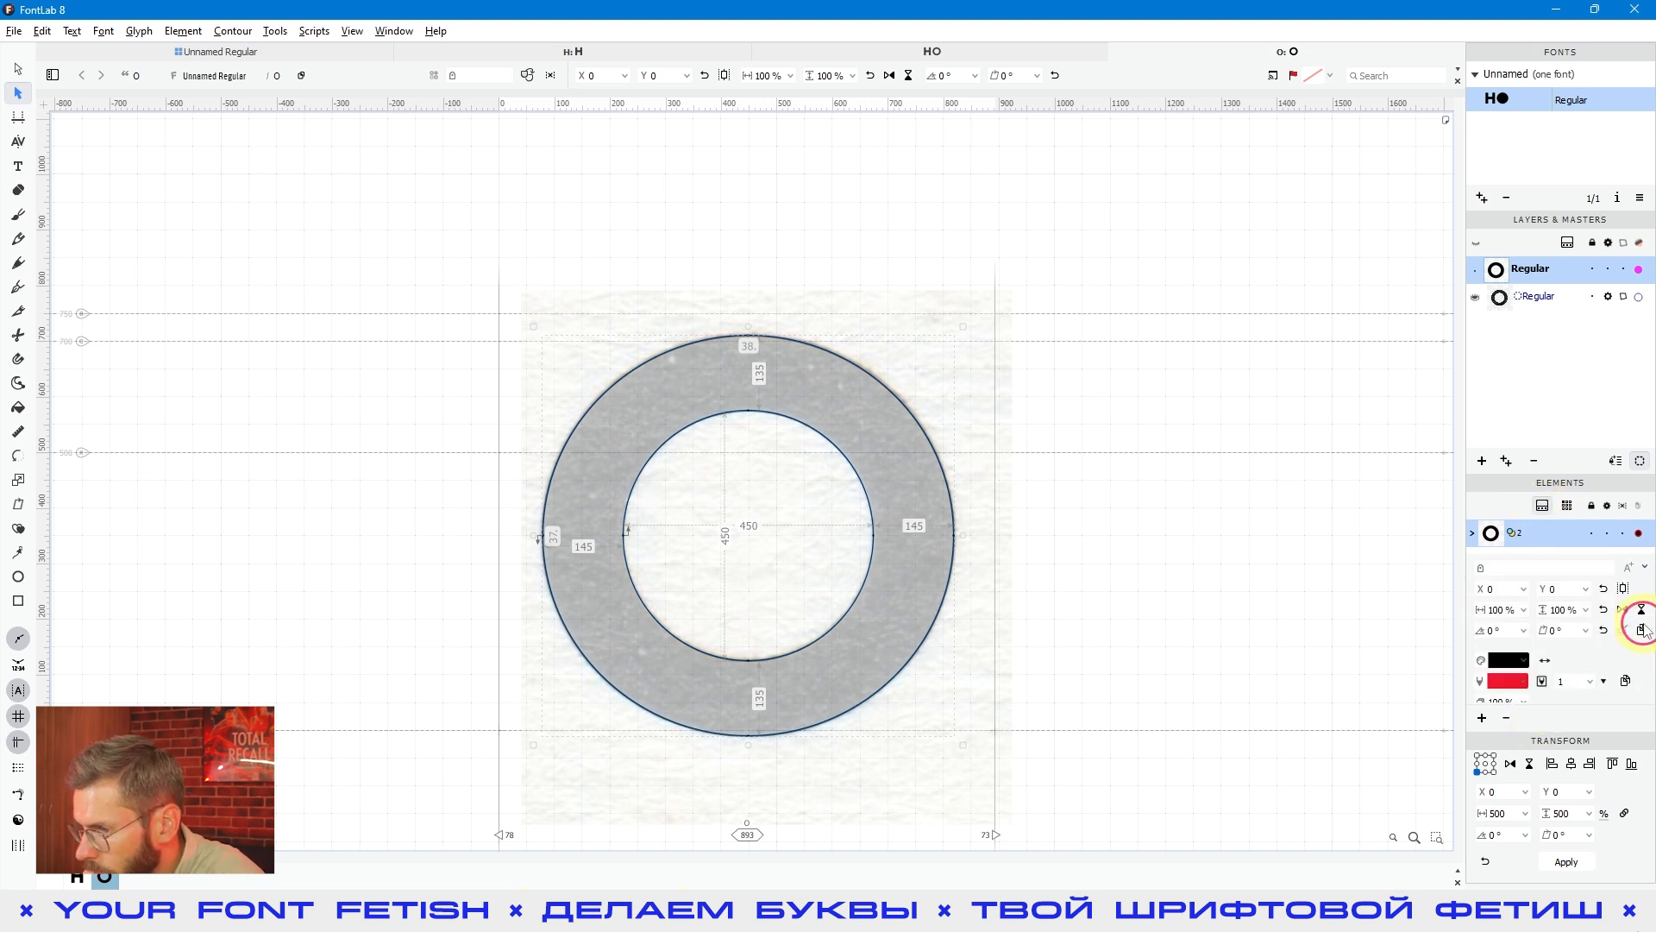
left_click(1506, 681)
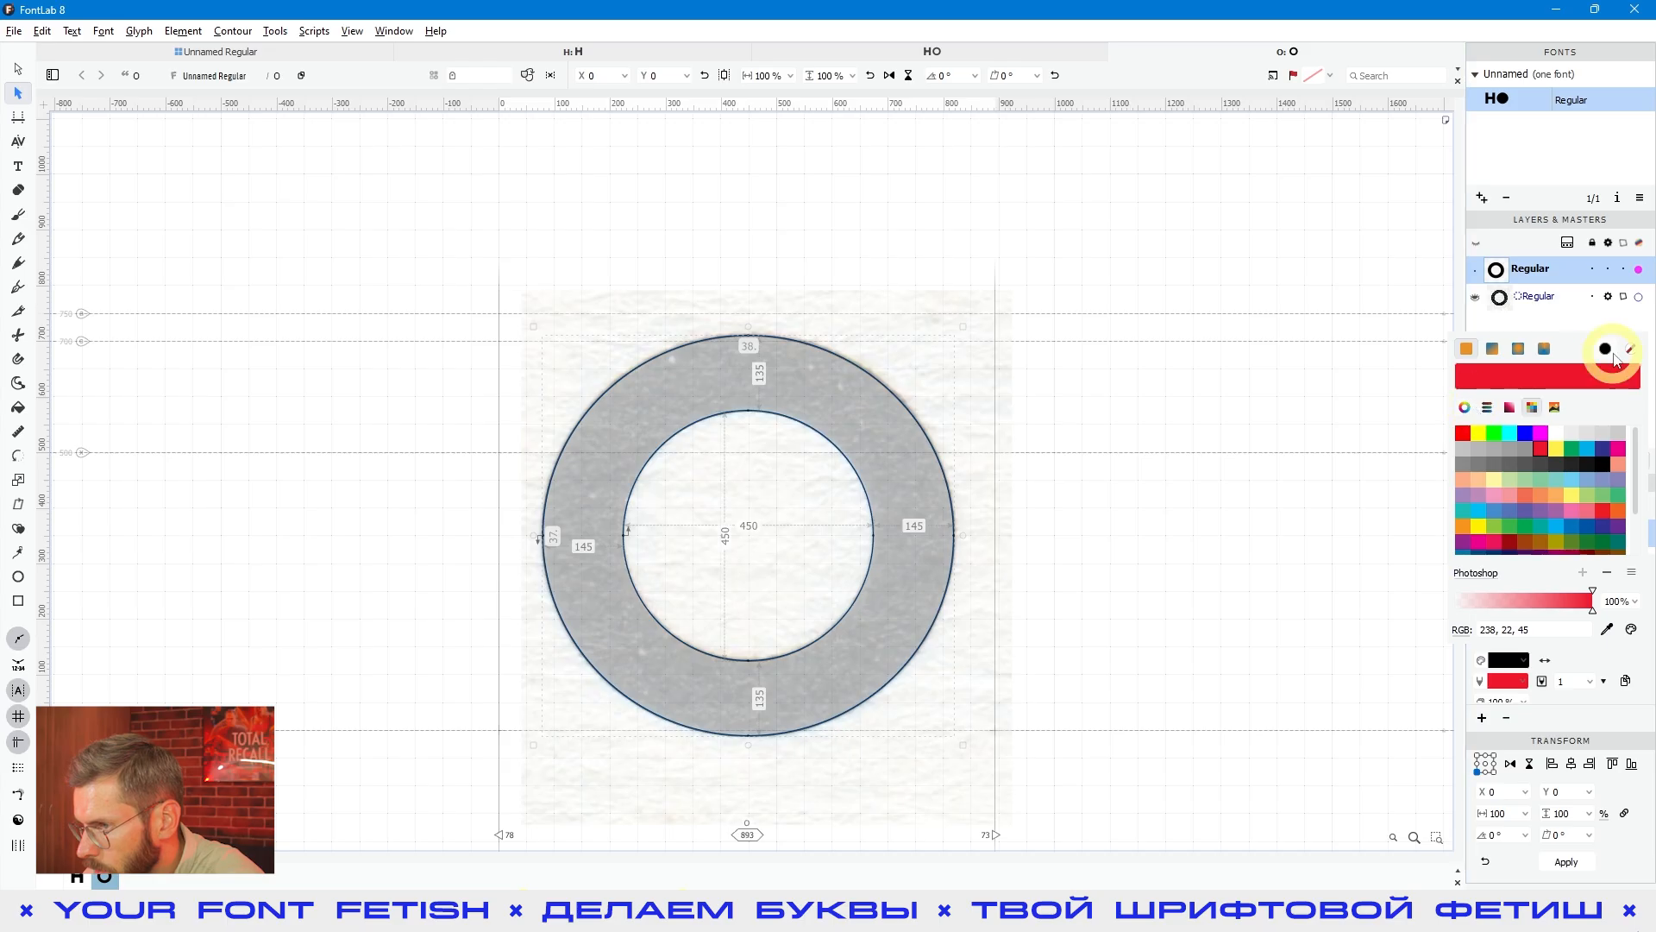
left_click(1632, 350)
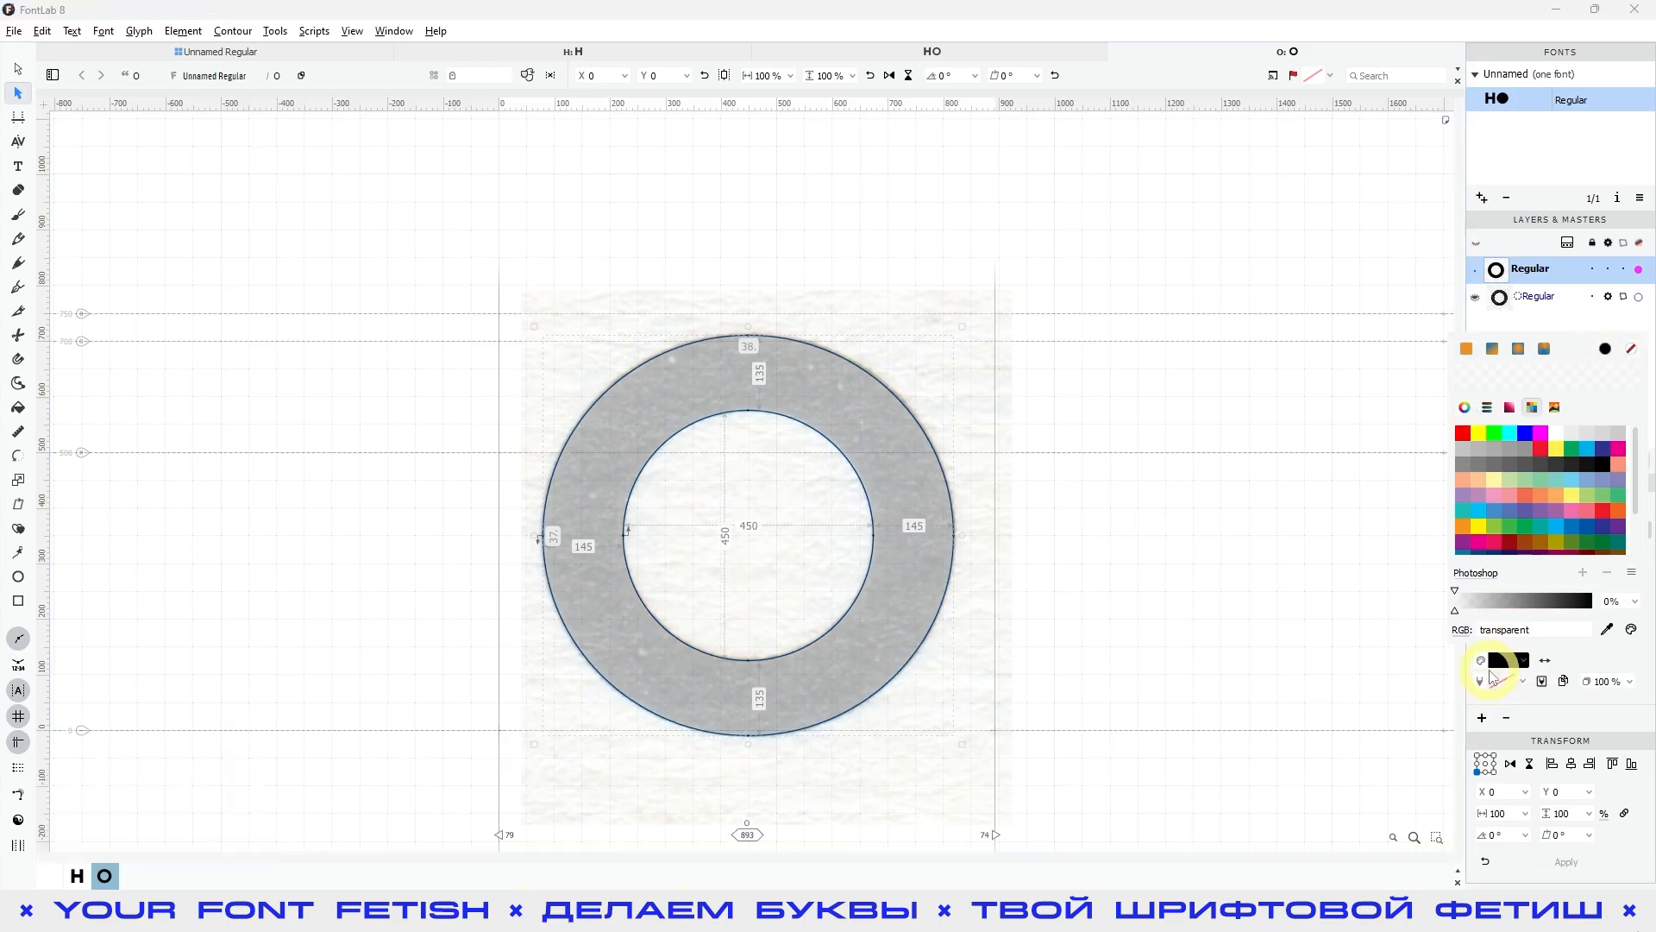
left_click(1394, 406)
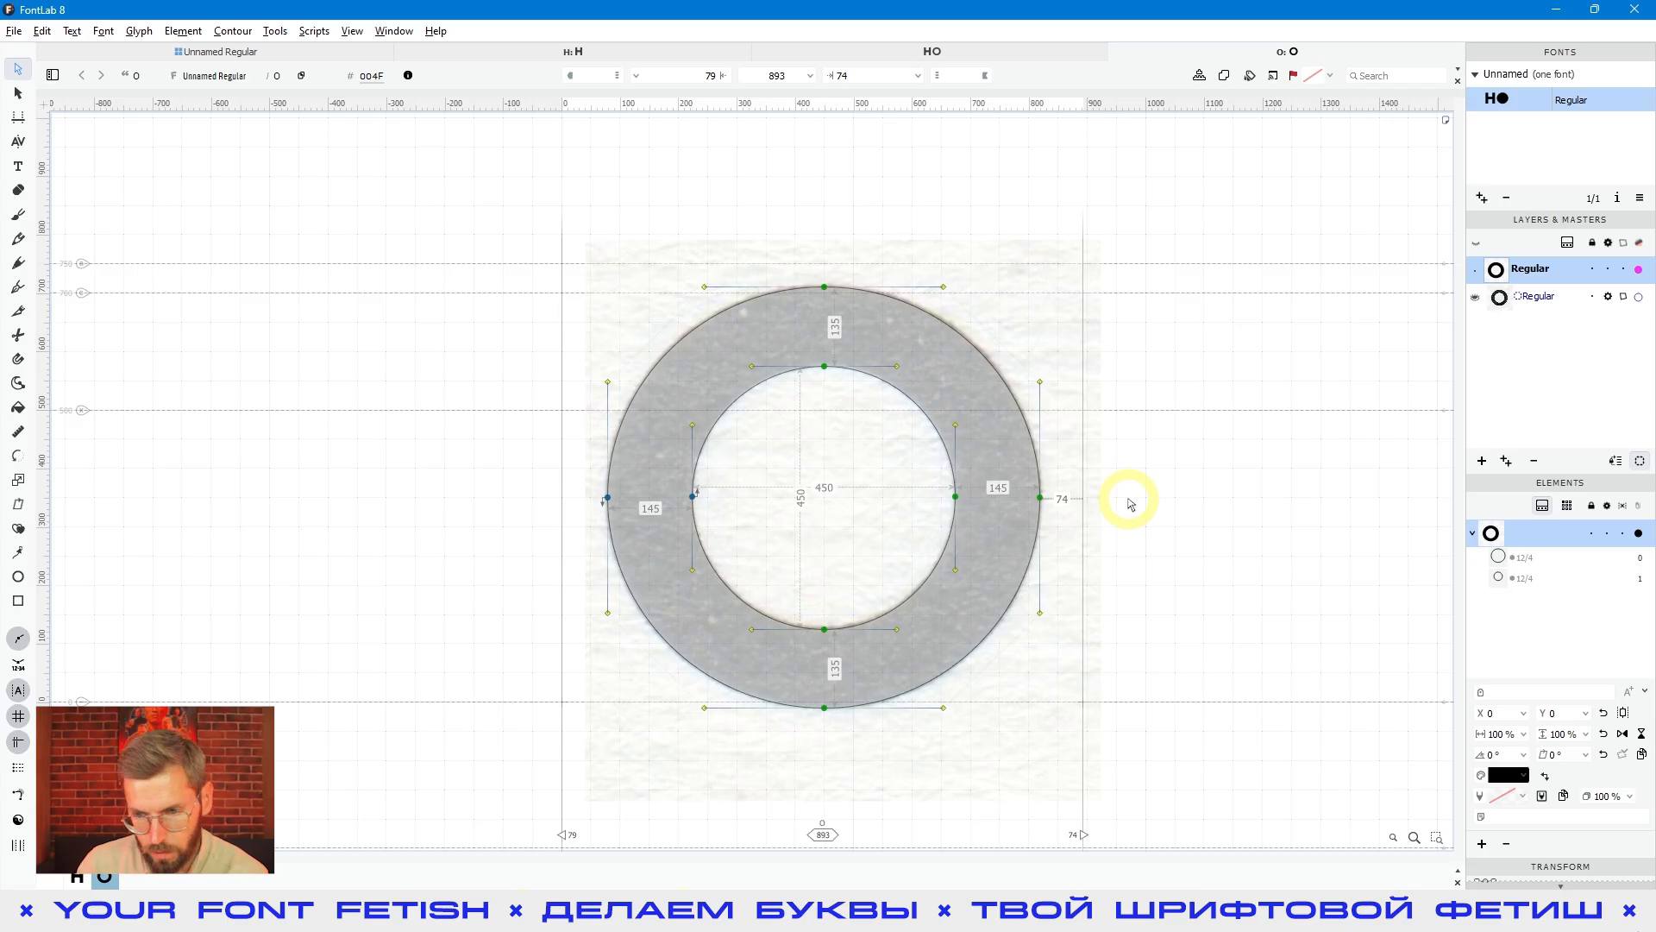
Add a separate contour element to the O and draw an ellipse about 359 wide and 628 high beside the ring
left_click(1473, 534)
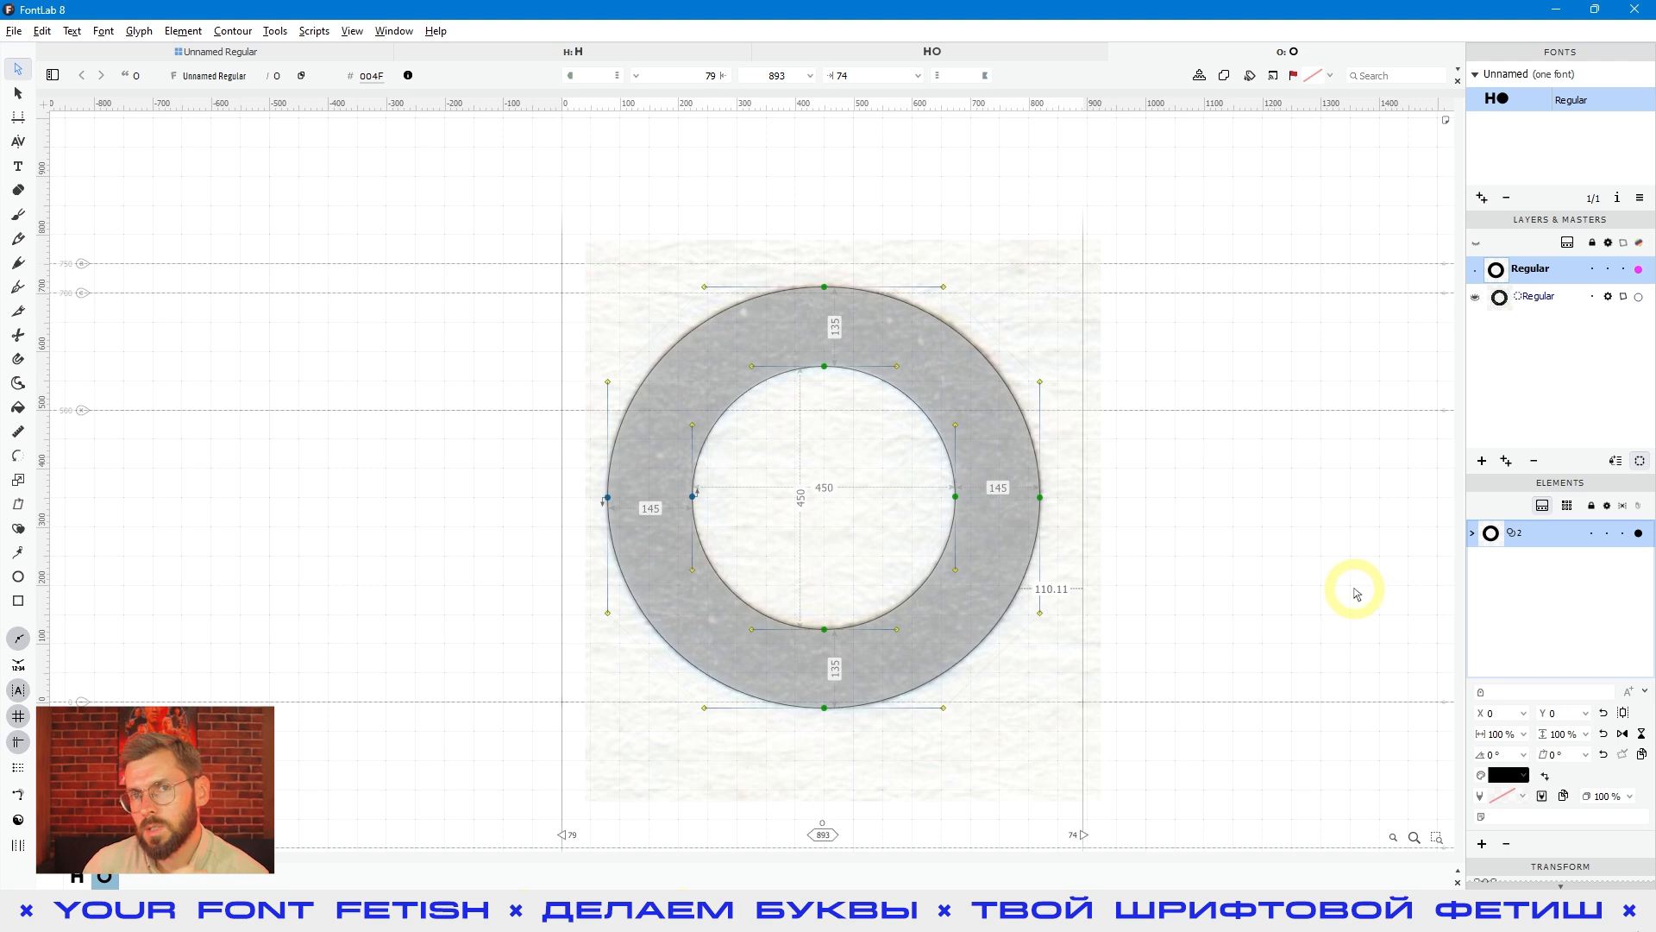
left_click(1542, 615)
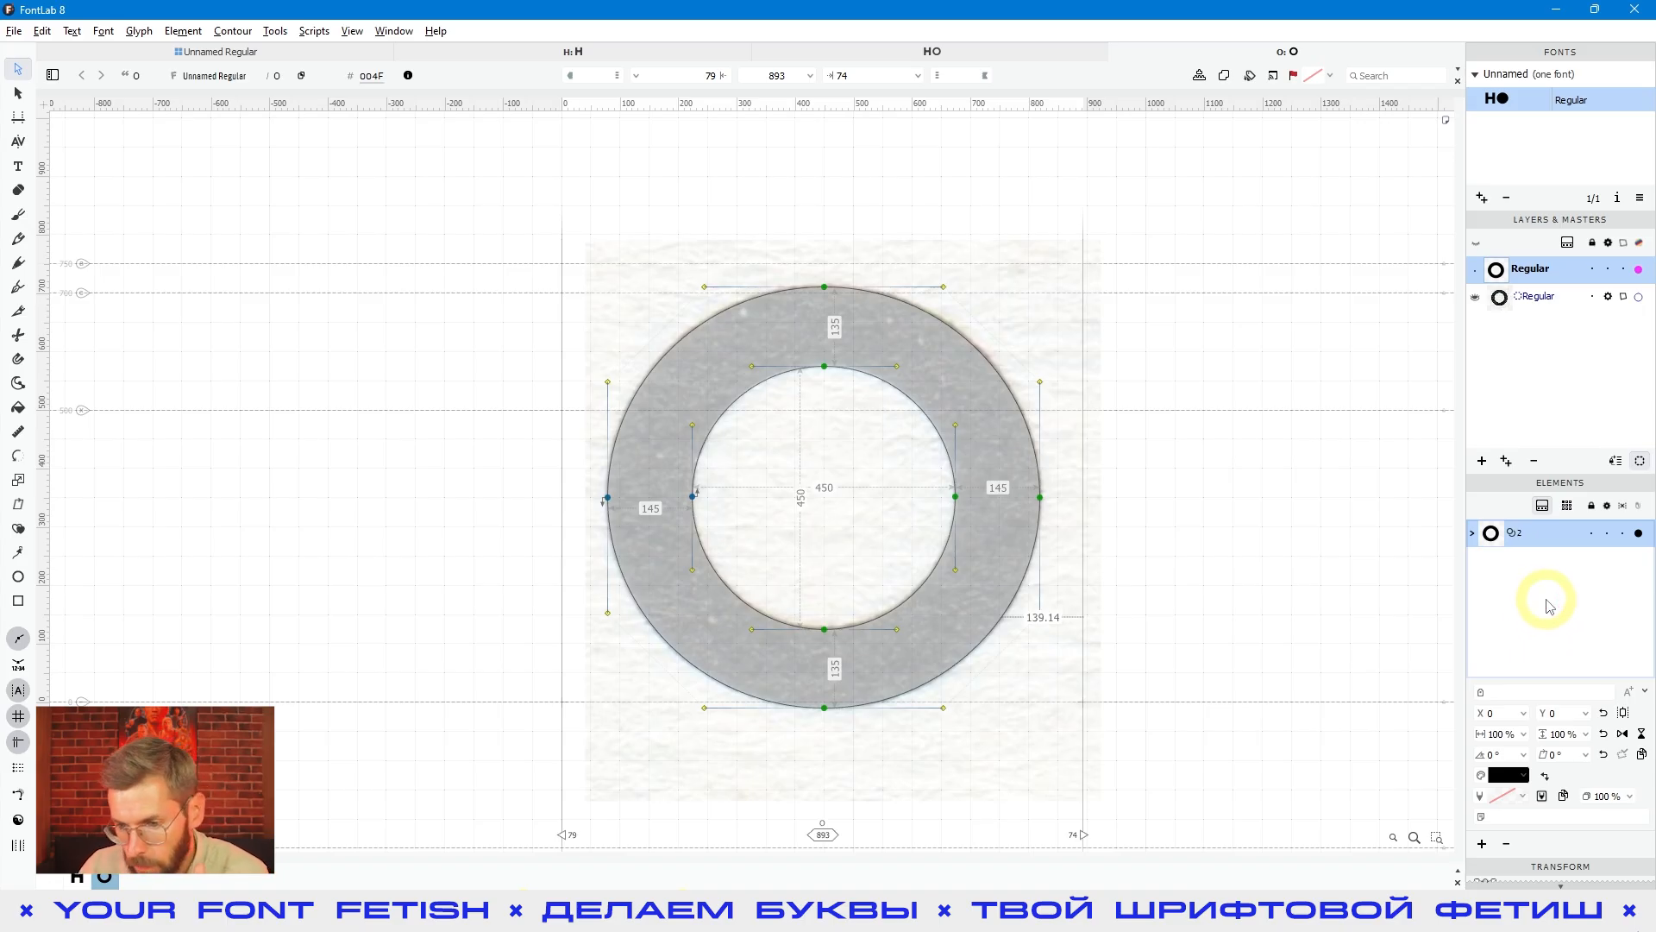
left_click(1482, 843)
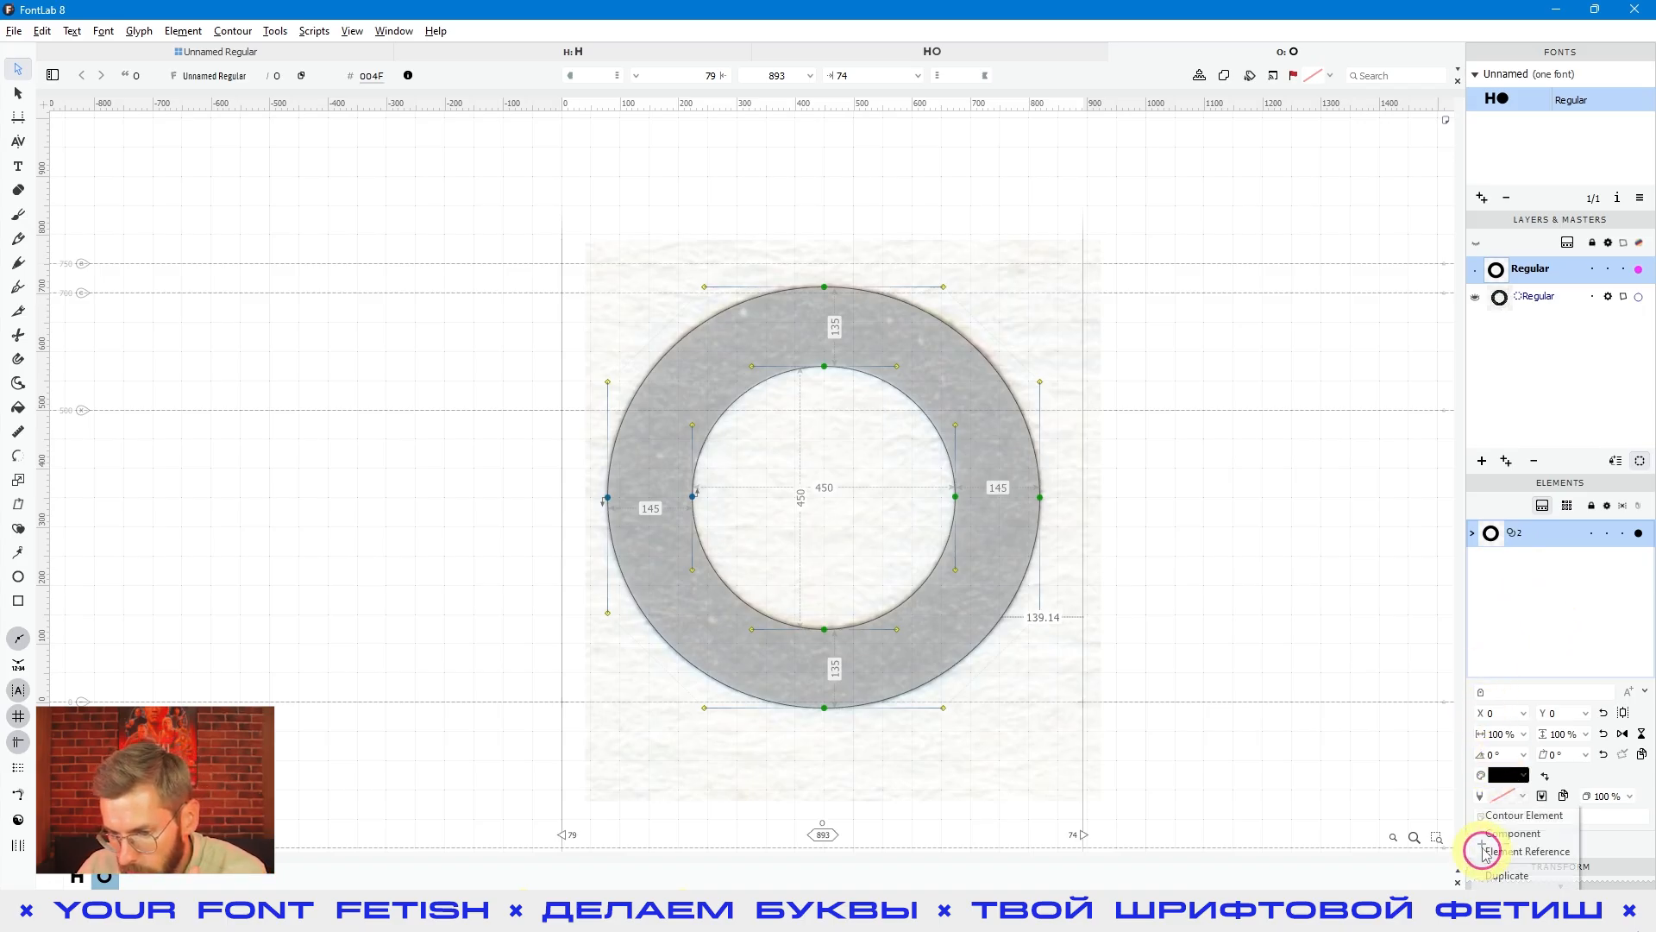
left_click(1513, 818)
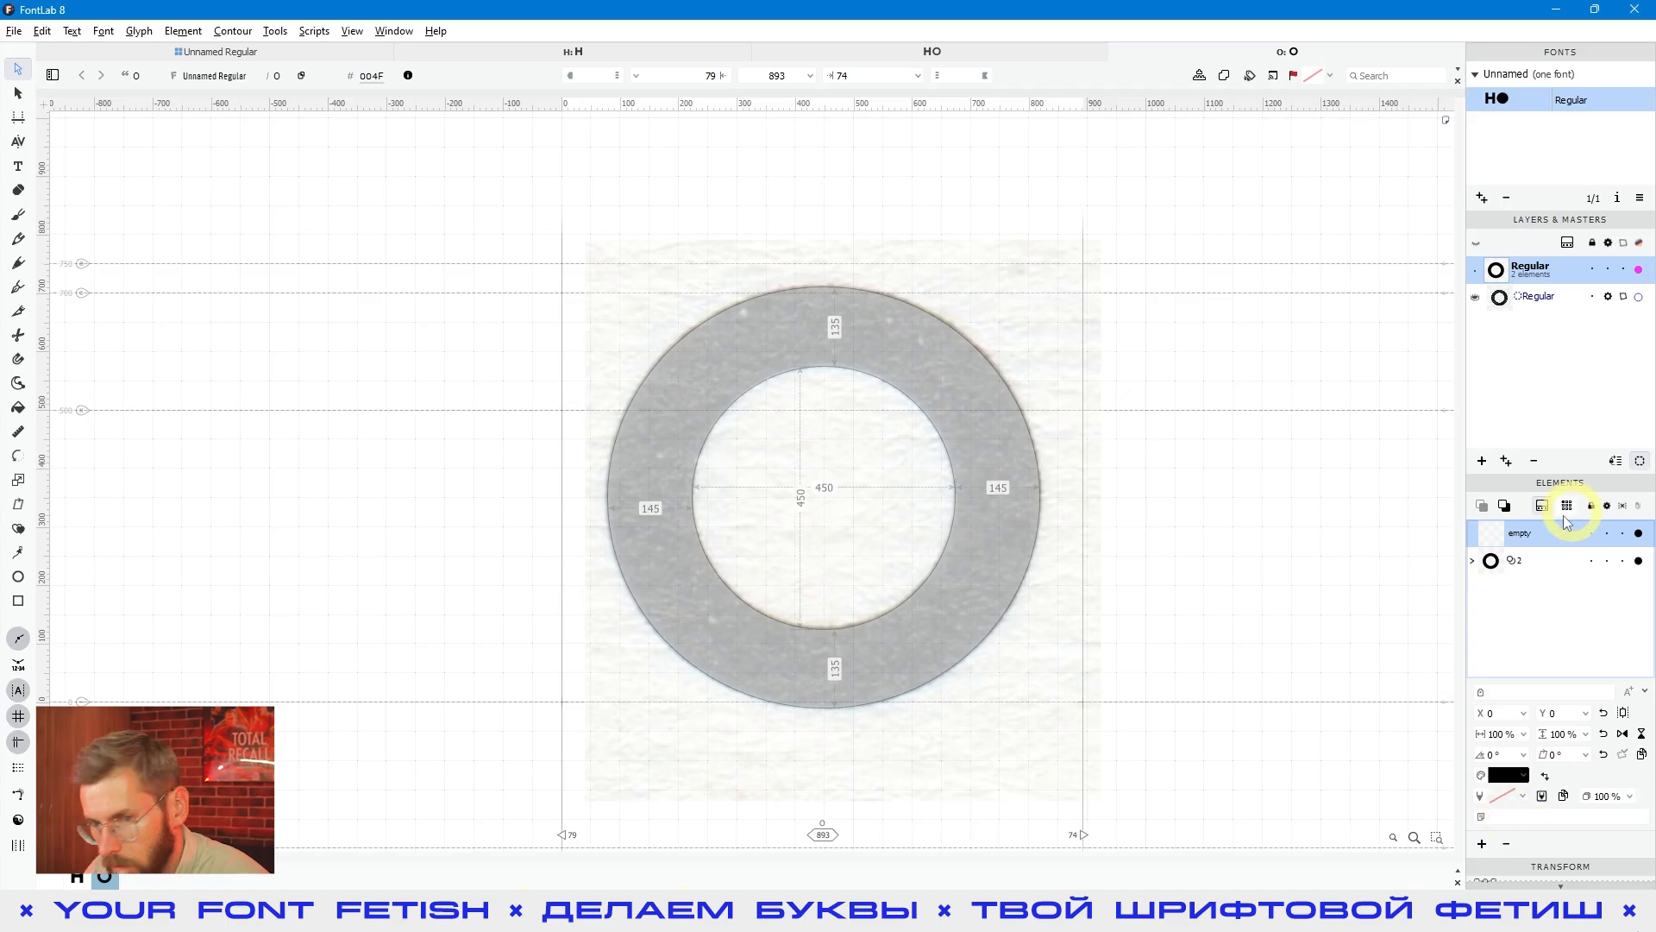
left_click(18, 576)
left_click_drag(1155, 335, 1363, 702)
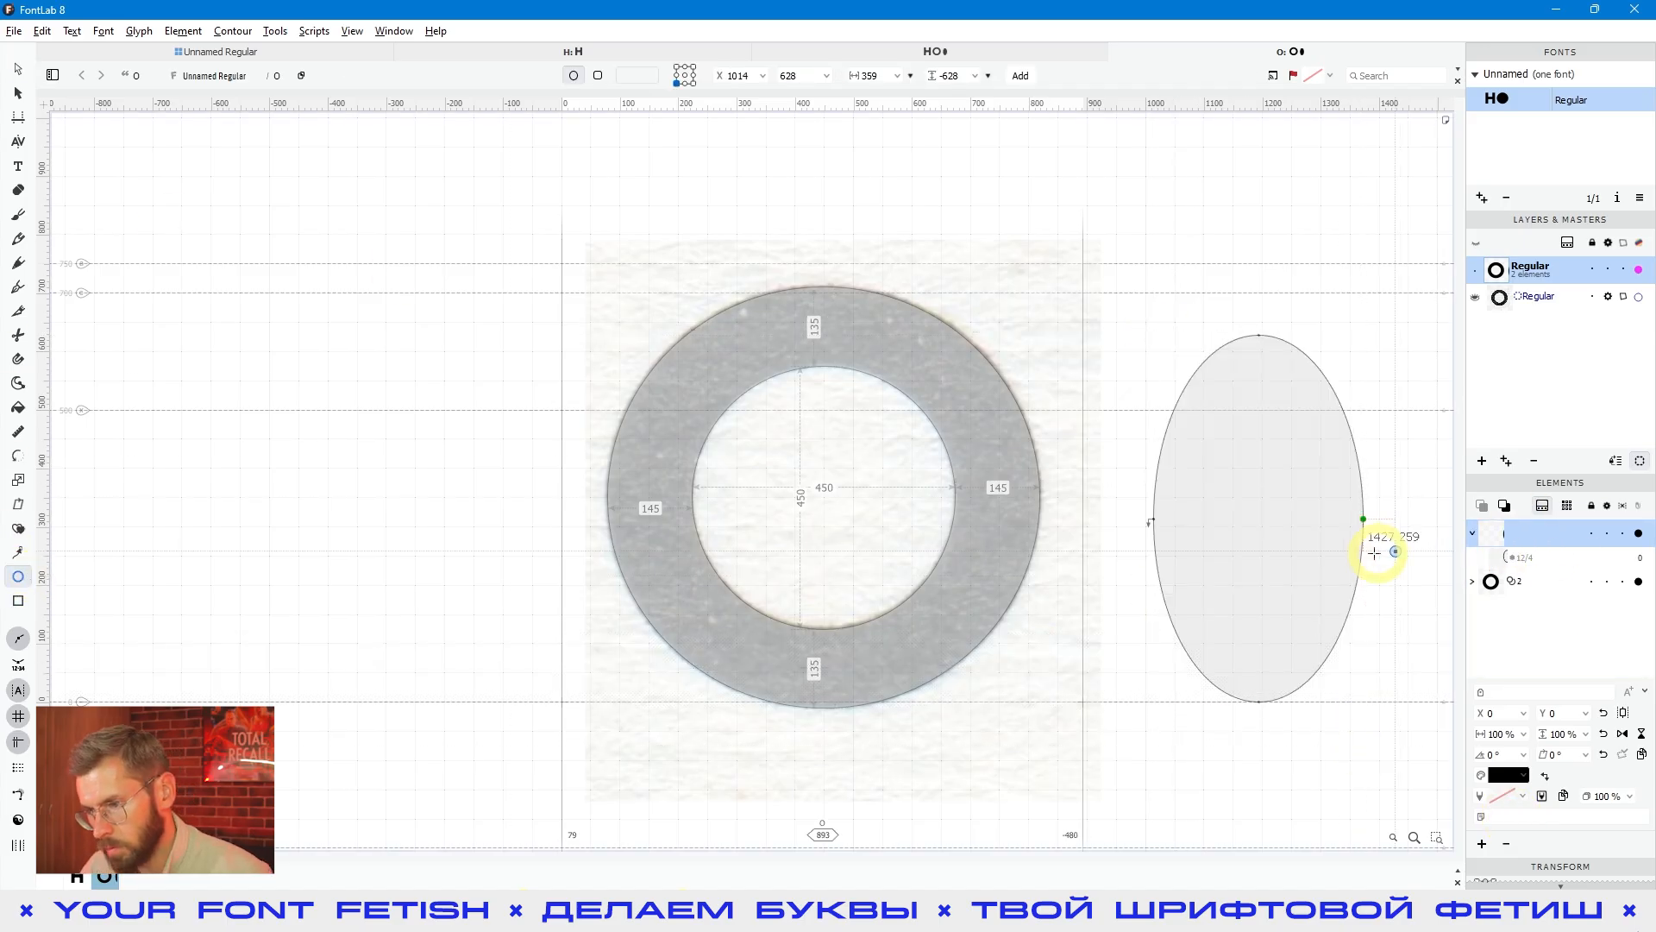
key("space")
left_click_drag(1319, 734, 1008, 669)
left_click(1472, 532)
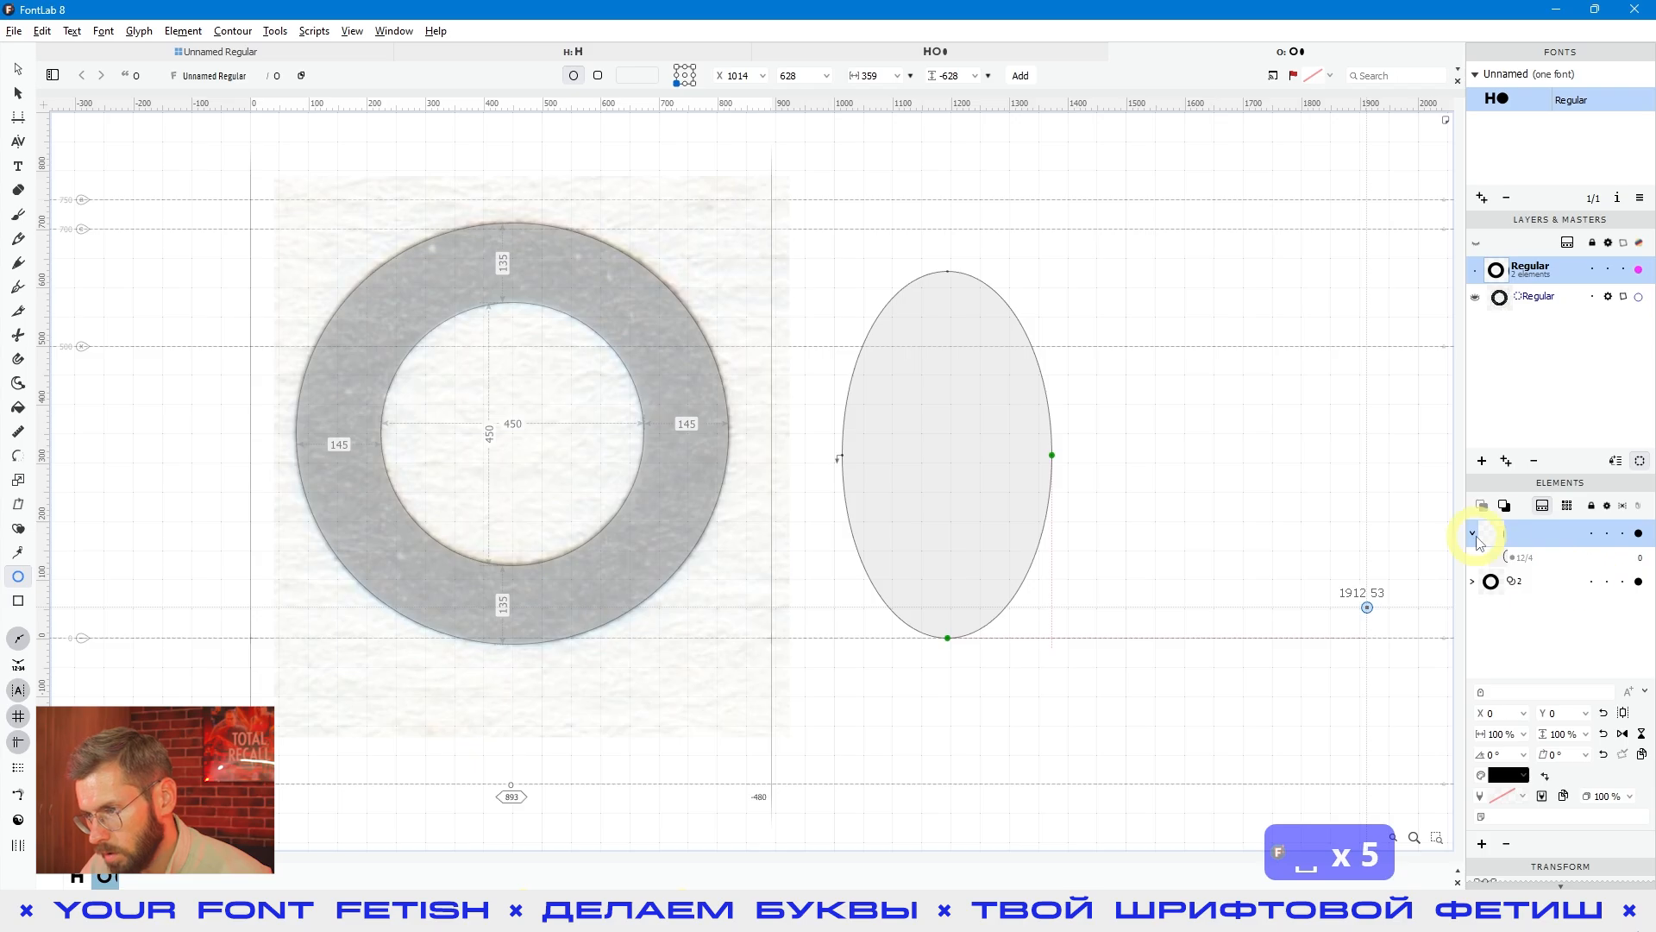
Delete the element containing the ellipse, keeping only the ring in the O glyph
left_click(18, 69)
left_click(1542, 534)
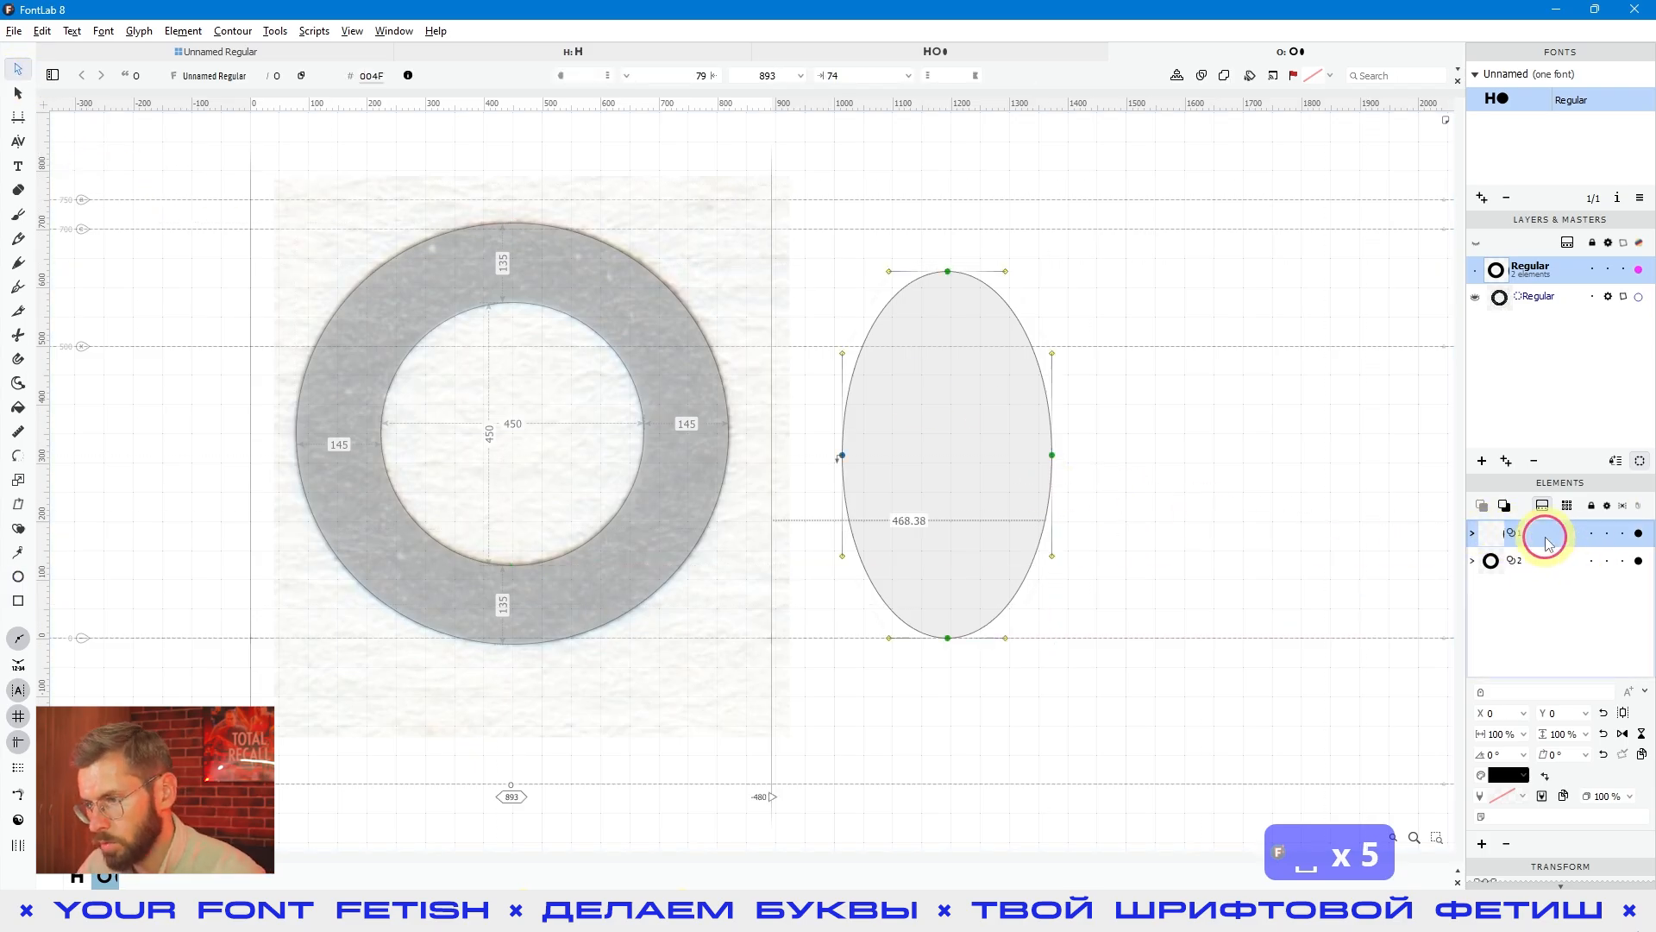
key("Delete")
key("space")
left_click_drag(825, 496, 1084, 418)
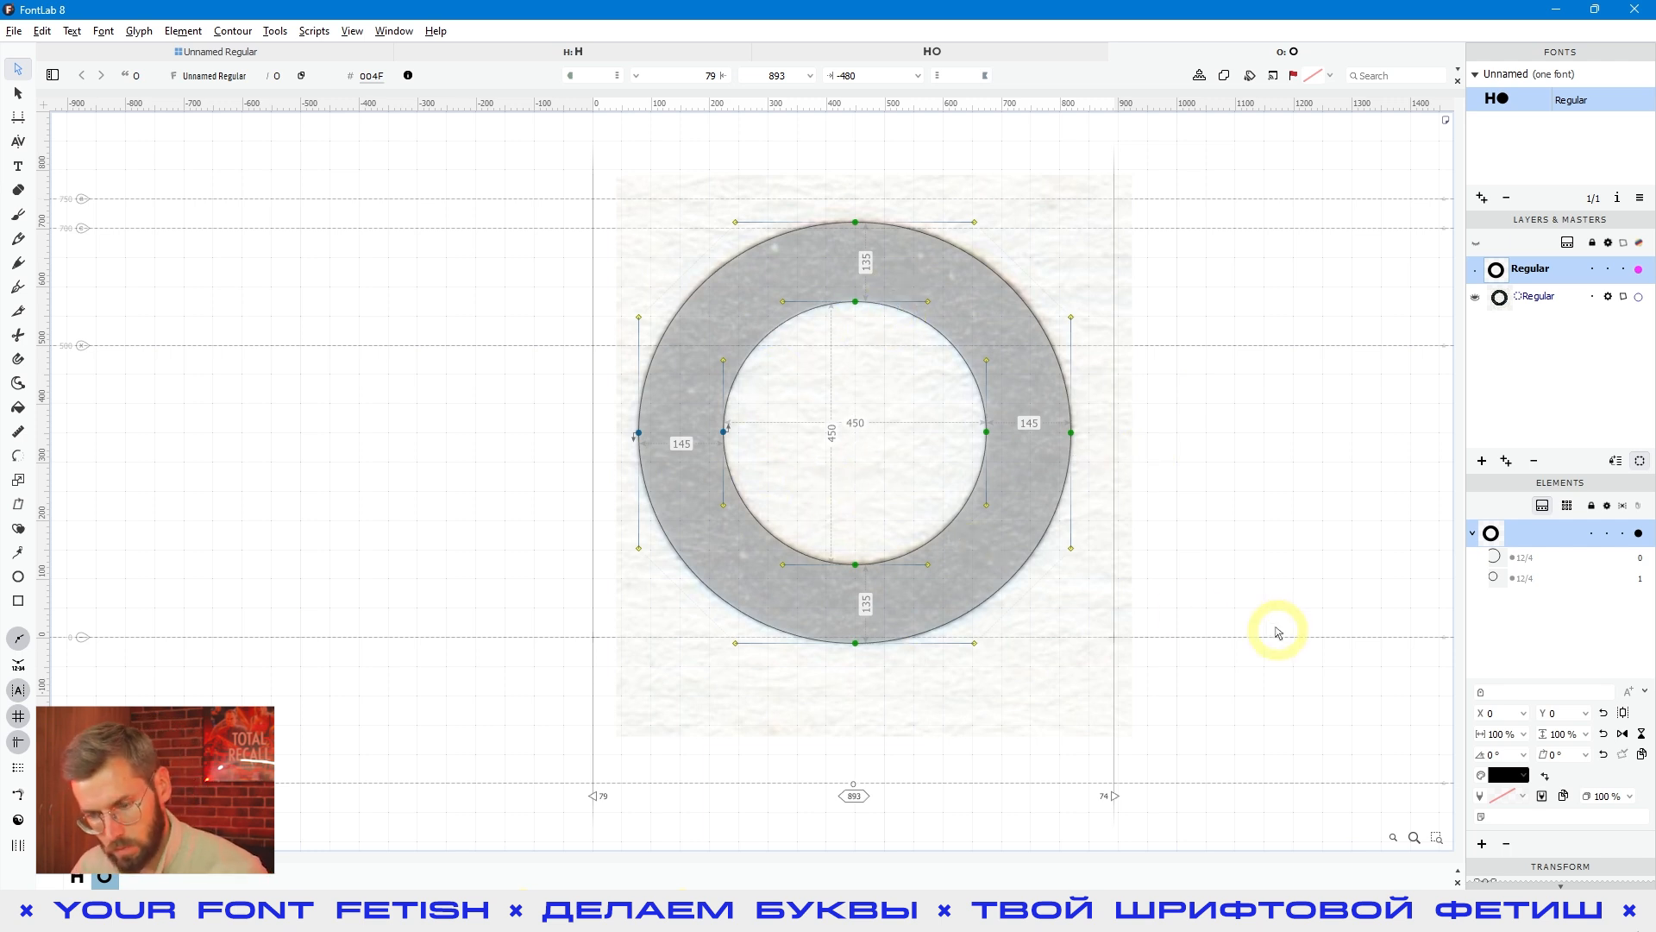
key("space")
left_click_drag(1276, 628, 1223, 646)
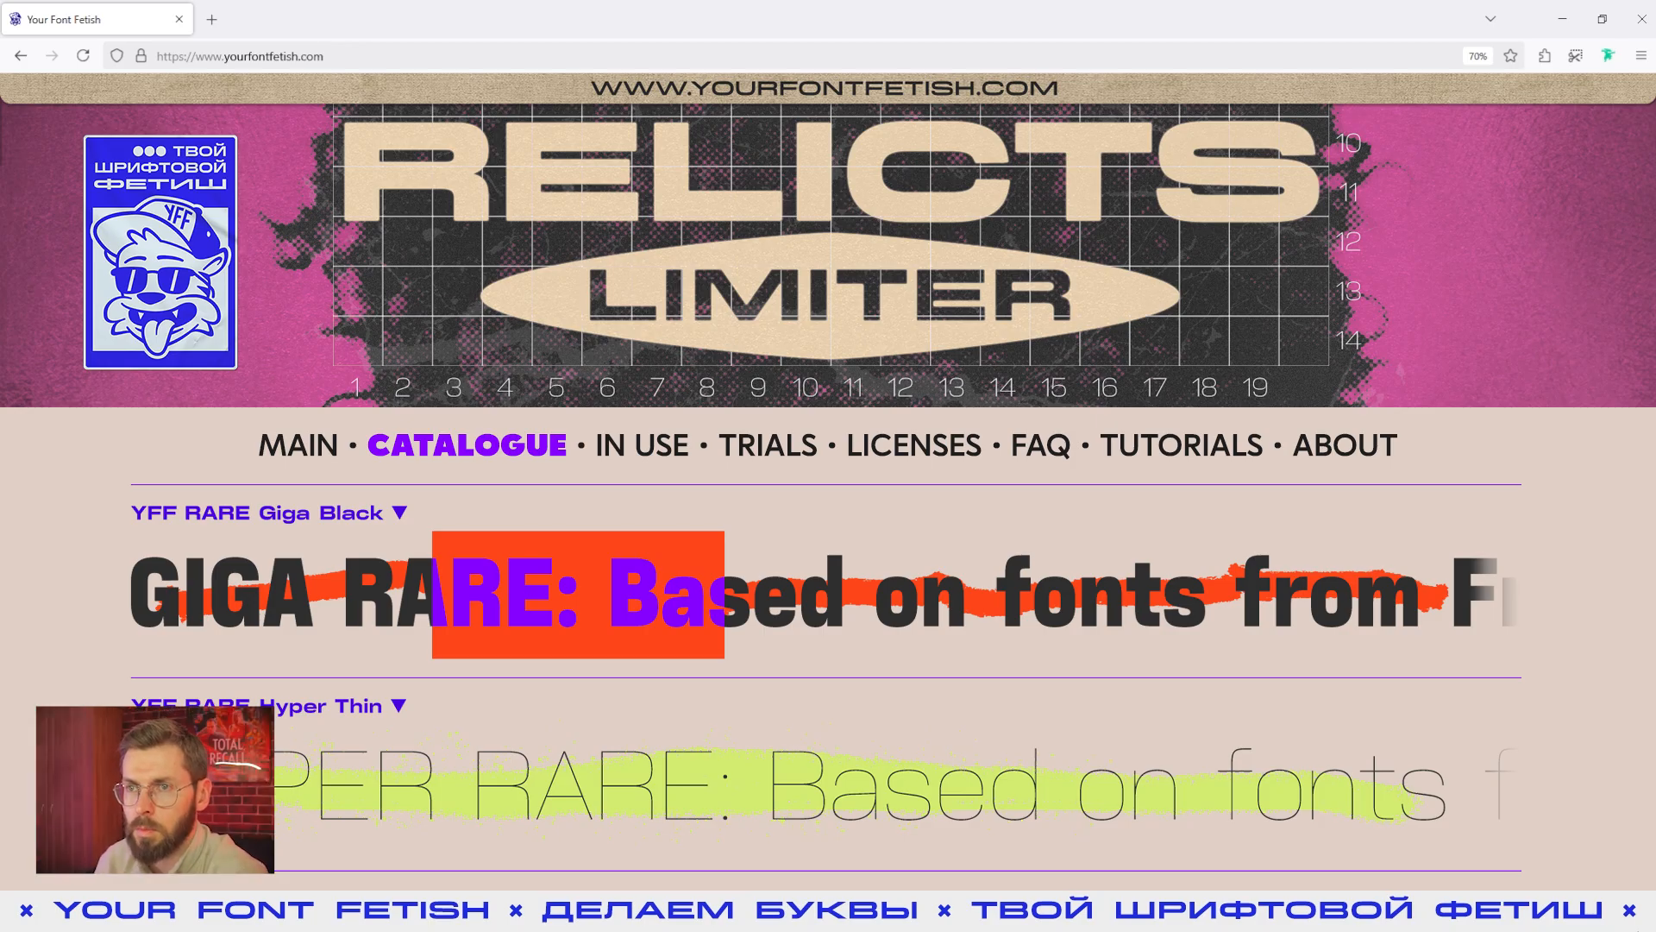
Browse the Your Font Fetish channel and the Делаем Буквы FontLab community chat in Telegram, and switch back to FontLab
key("alt+Tab")
scroll(1087, 371, "down", 12)
scroll(1085, 371, "down", 8)
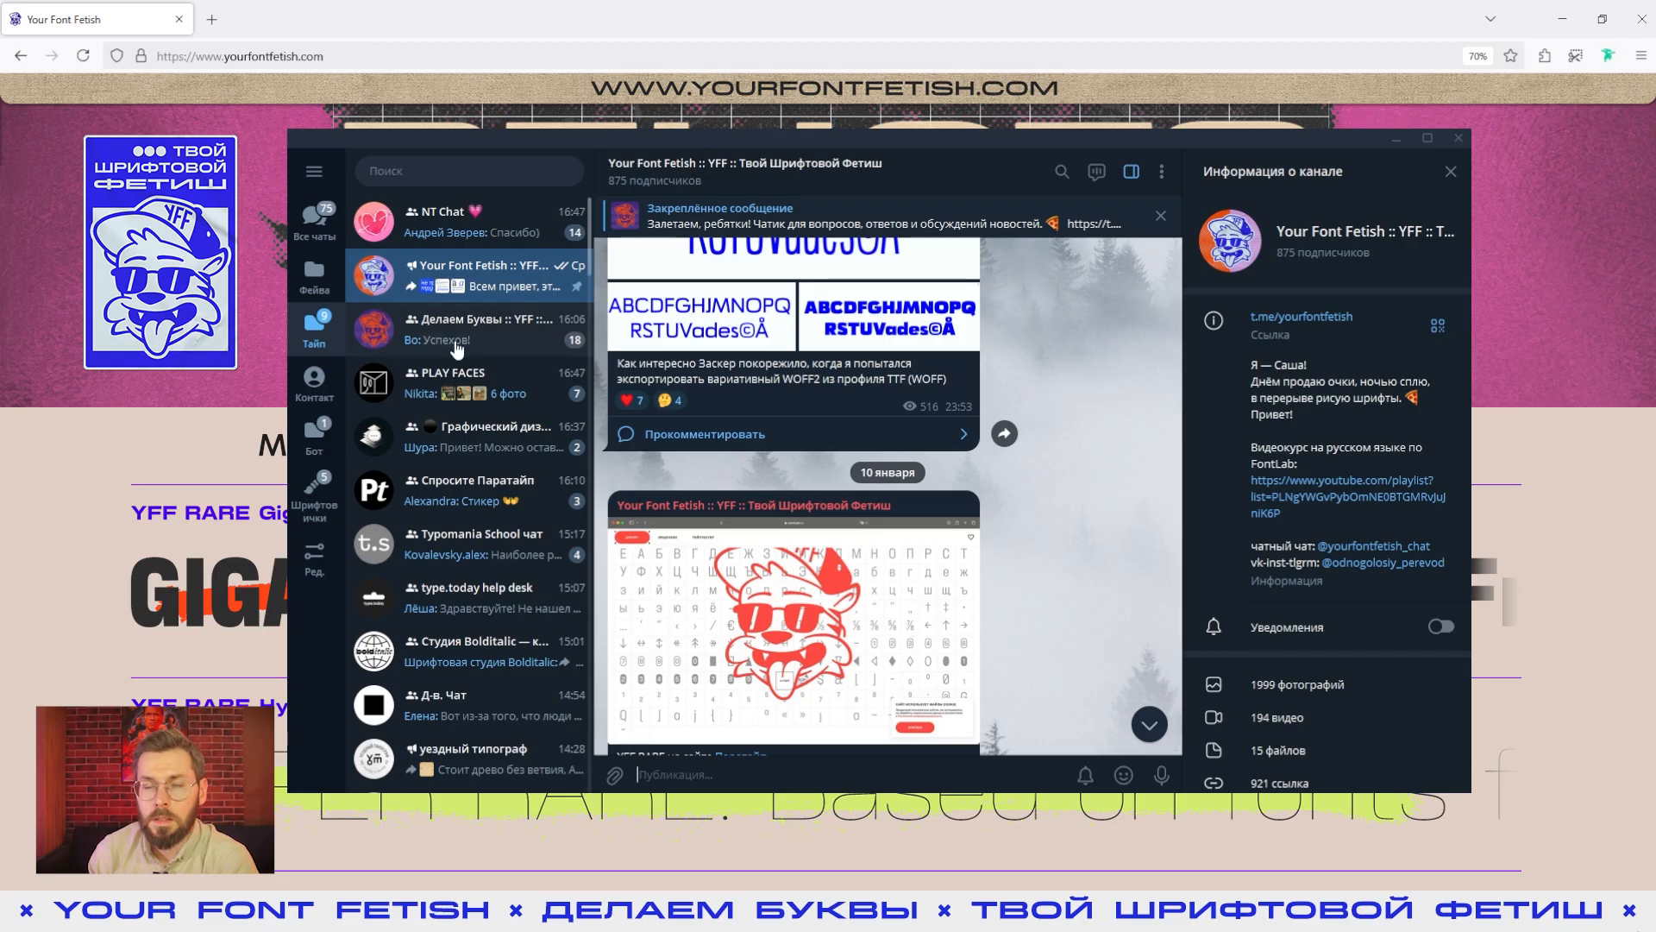
left_click(457, 342)
scroll(1044, 369, "down", 5)
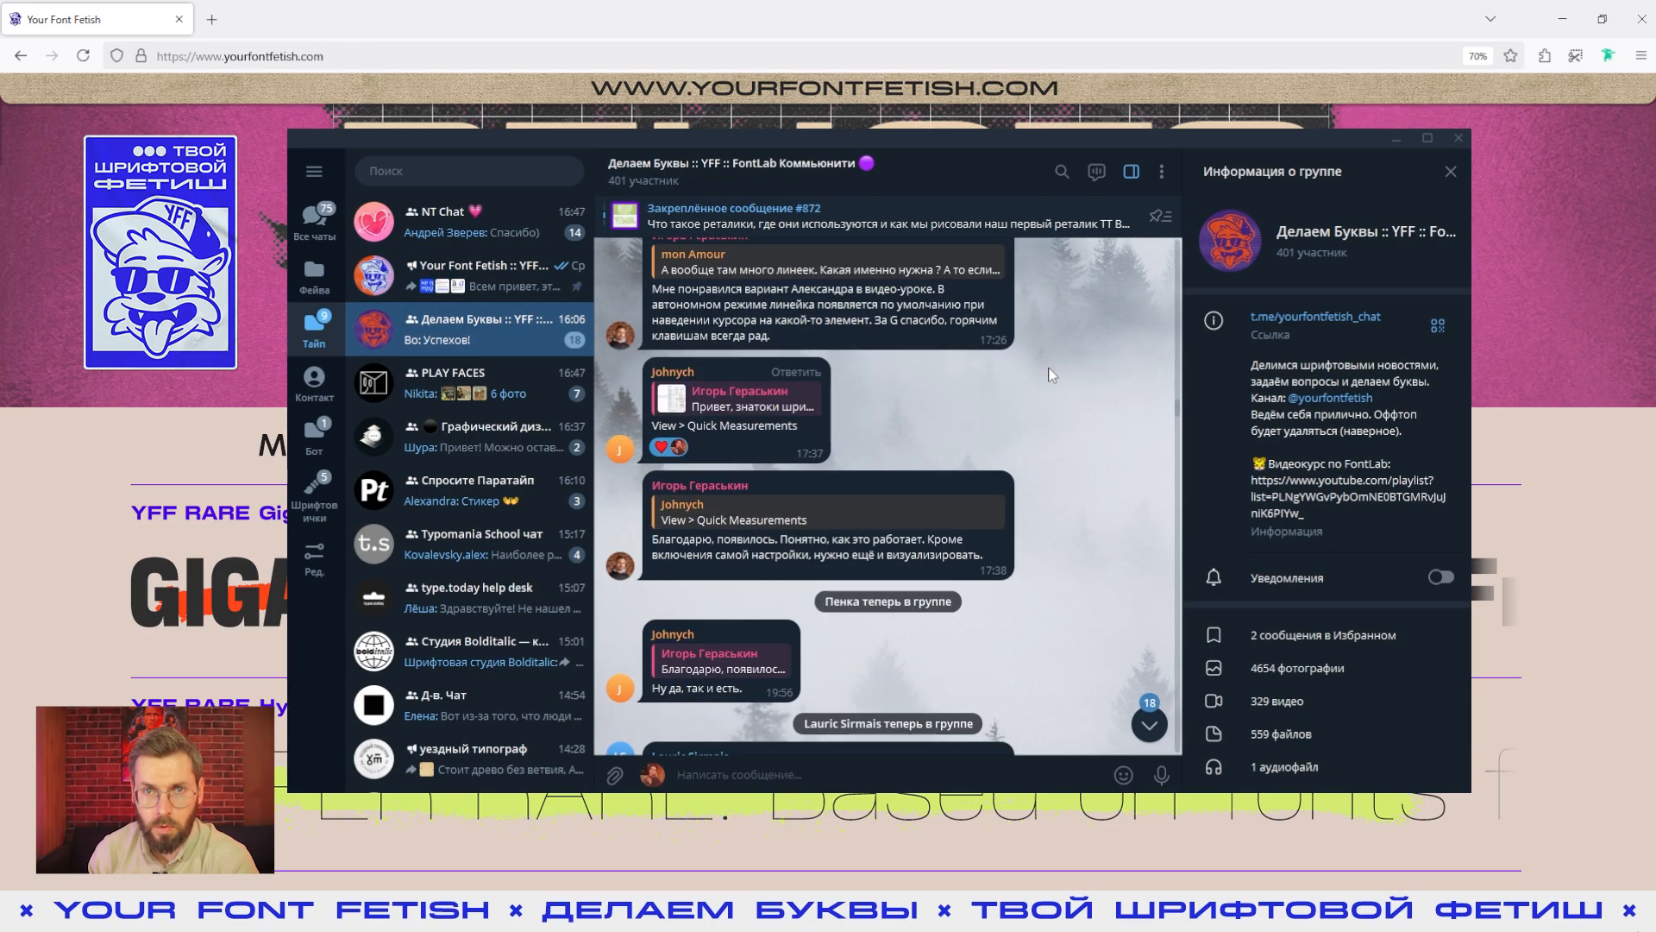
scroll(1051, 375, "down", 5)
key("alt+Tab")
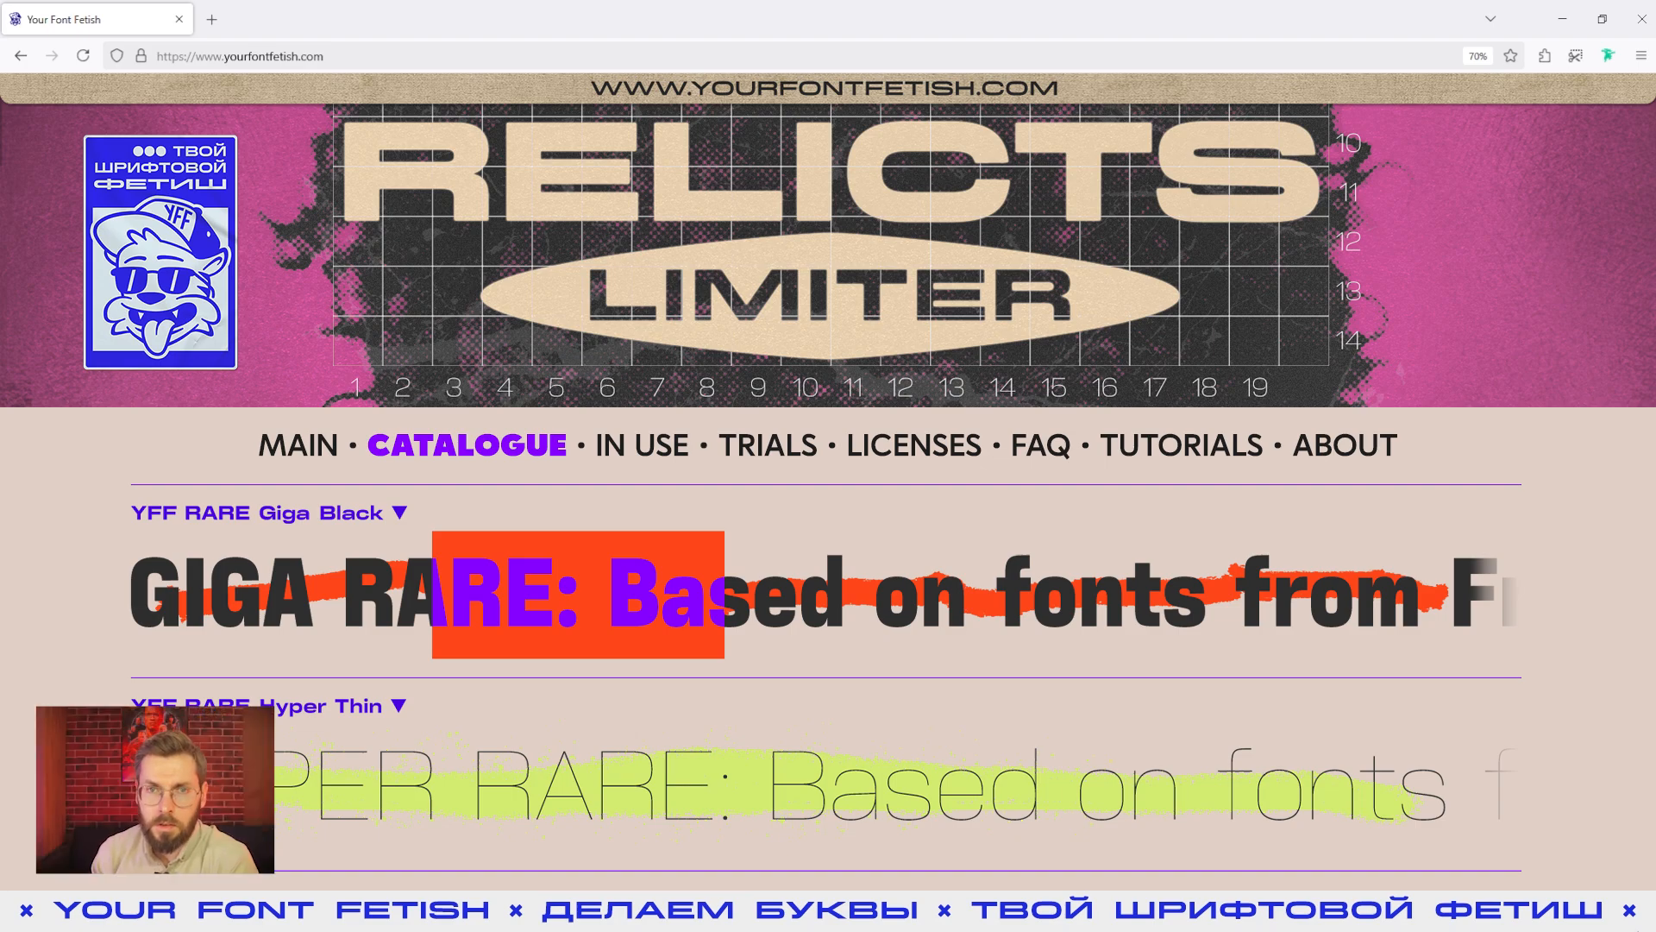
key("alt+Tab")
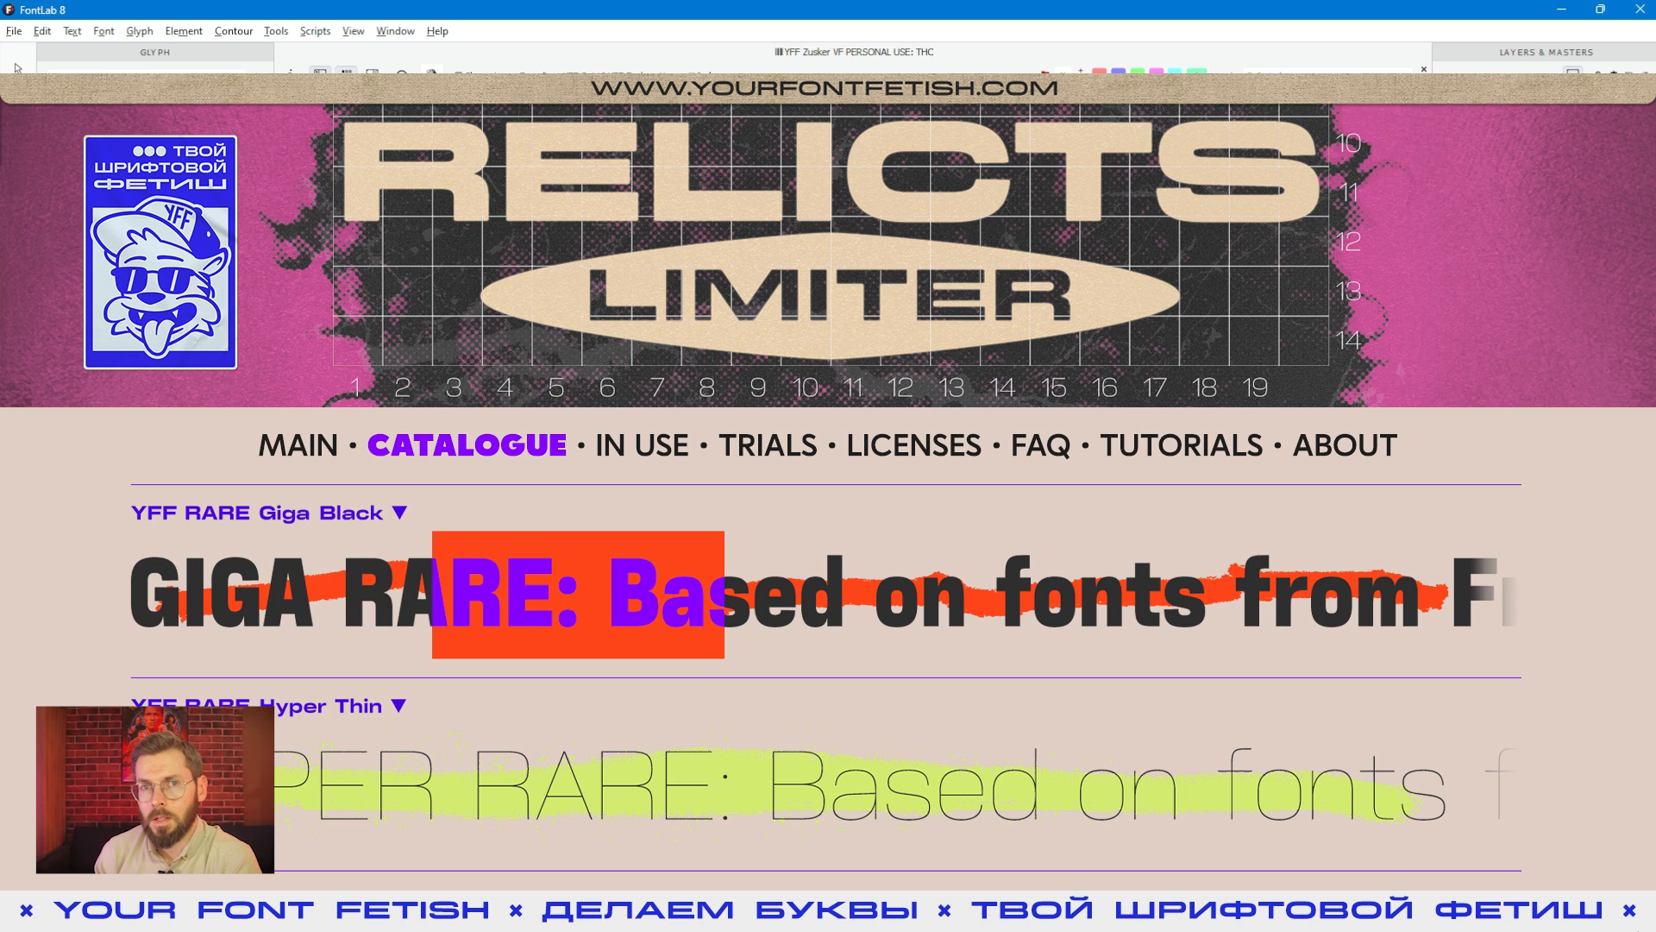